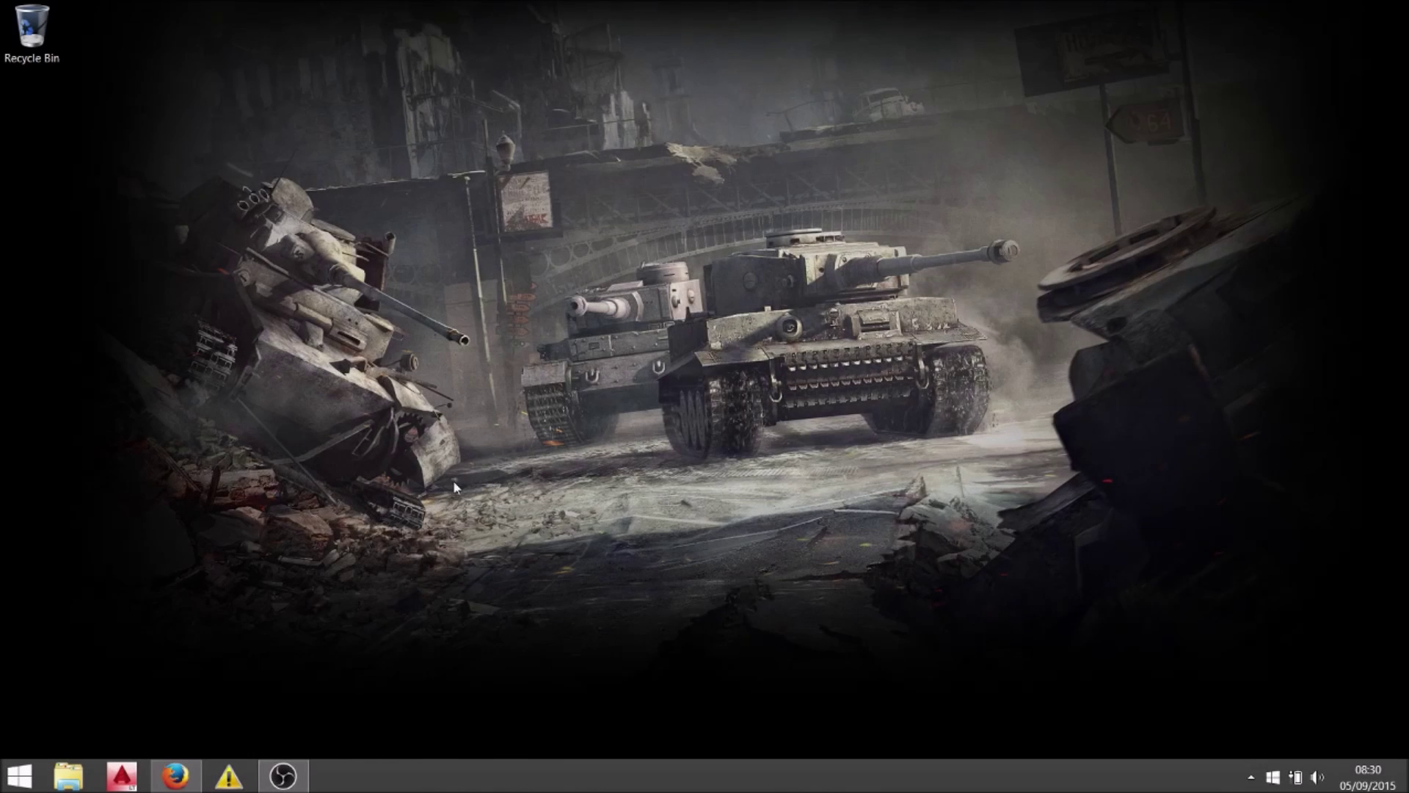
# Step: Switch to Firefox and look over the download links for Aslain's XVM Mod + ModPack Installer v4.6.3
pyautogui.moveTo(176, 775)
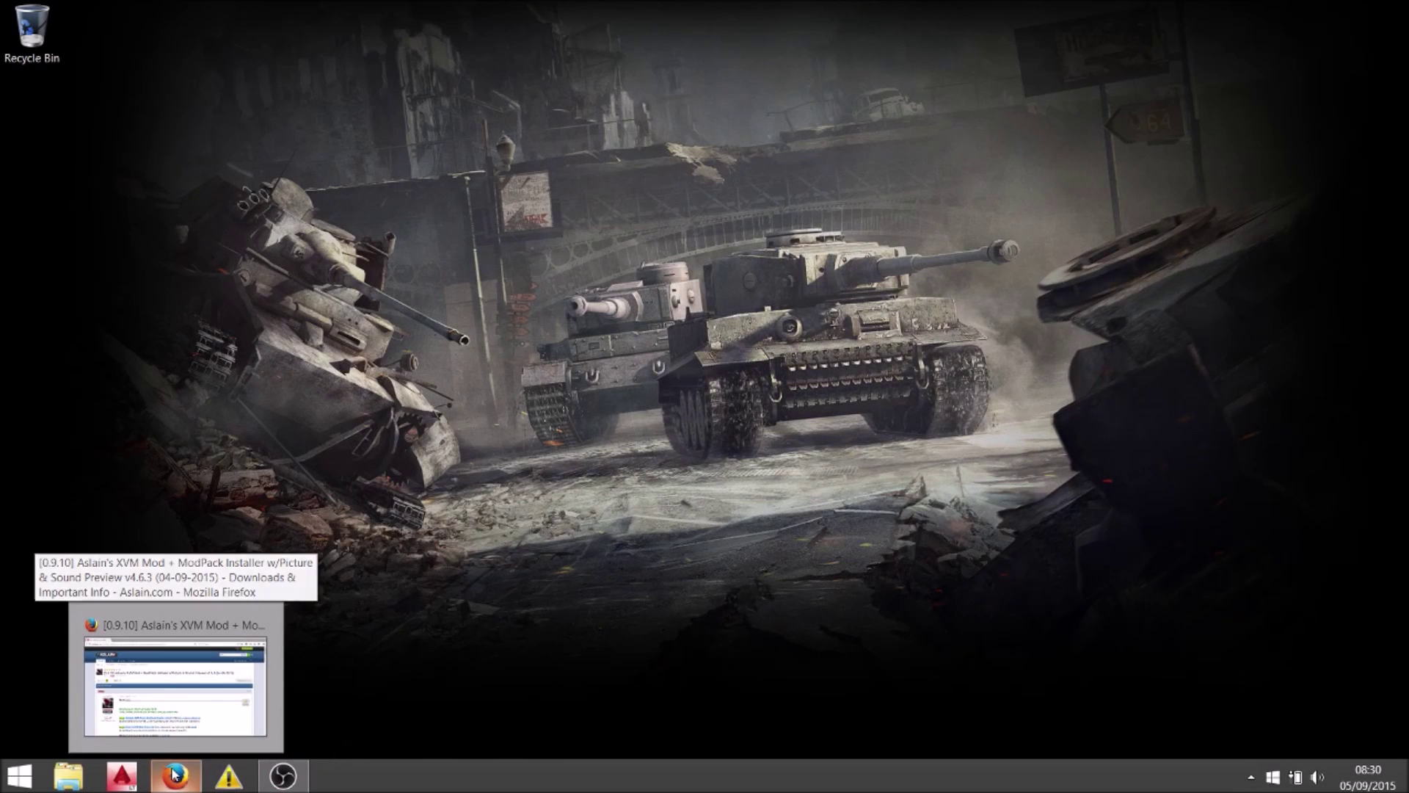
pyautogui.click(176, 774)
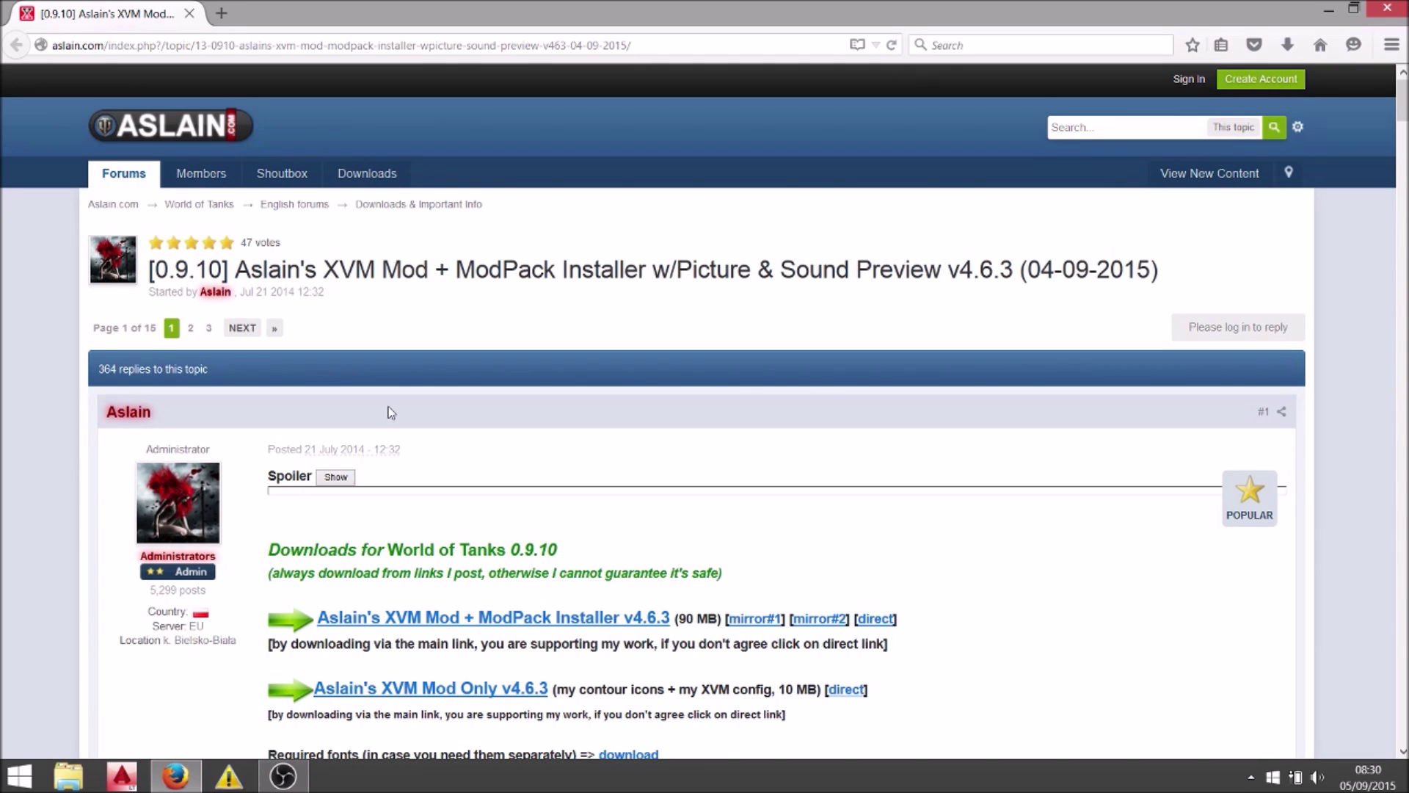
pyautogui.scroll(-5, 827, 390)
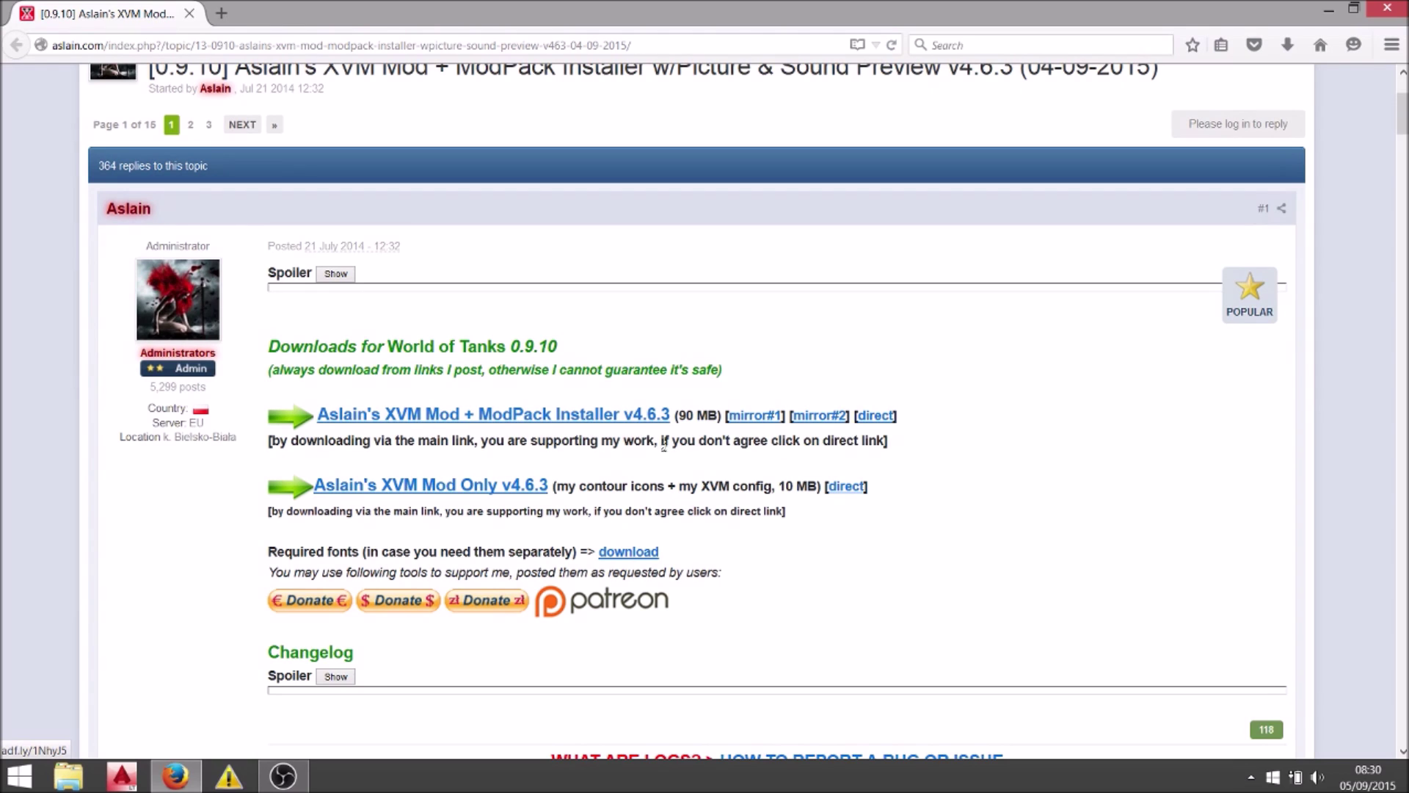
# Step: Find Aslains_XVM_WoT_Modpack_Installer_v.4.6.3_910.exe in the browser's full download history, show it in its folder and run it
pyautogui.click(1288, 45)
pyautogui.click(1112, 320)
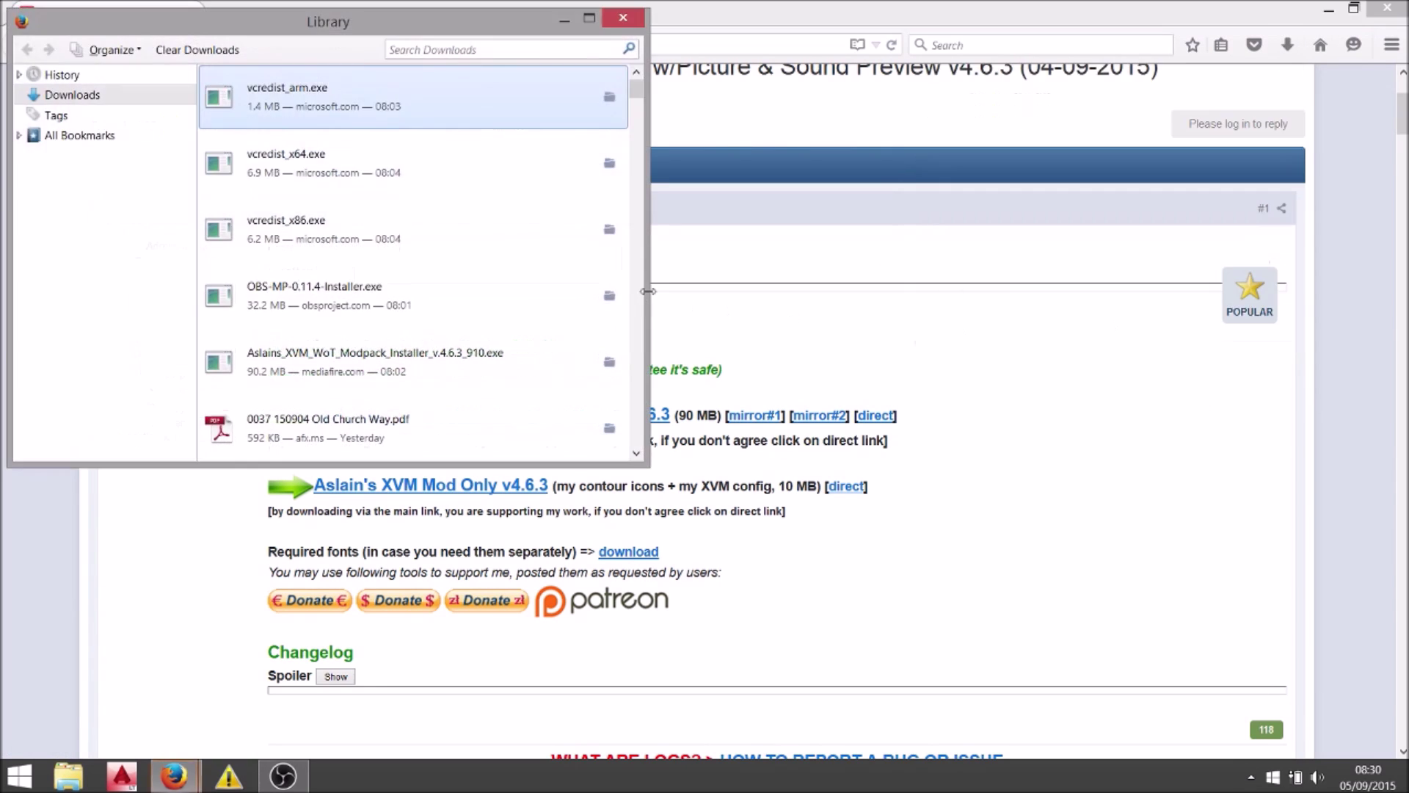
pyautogui.scroll(-5, 465, 258)
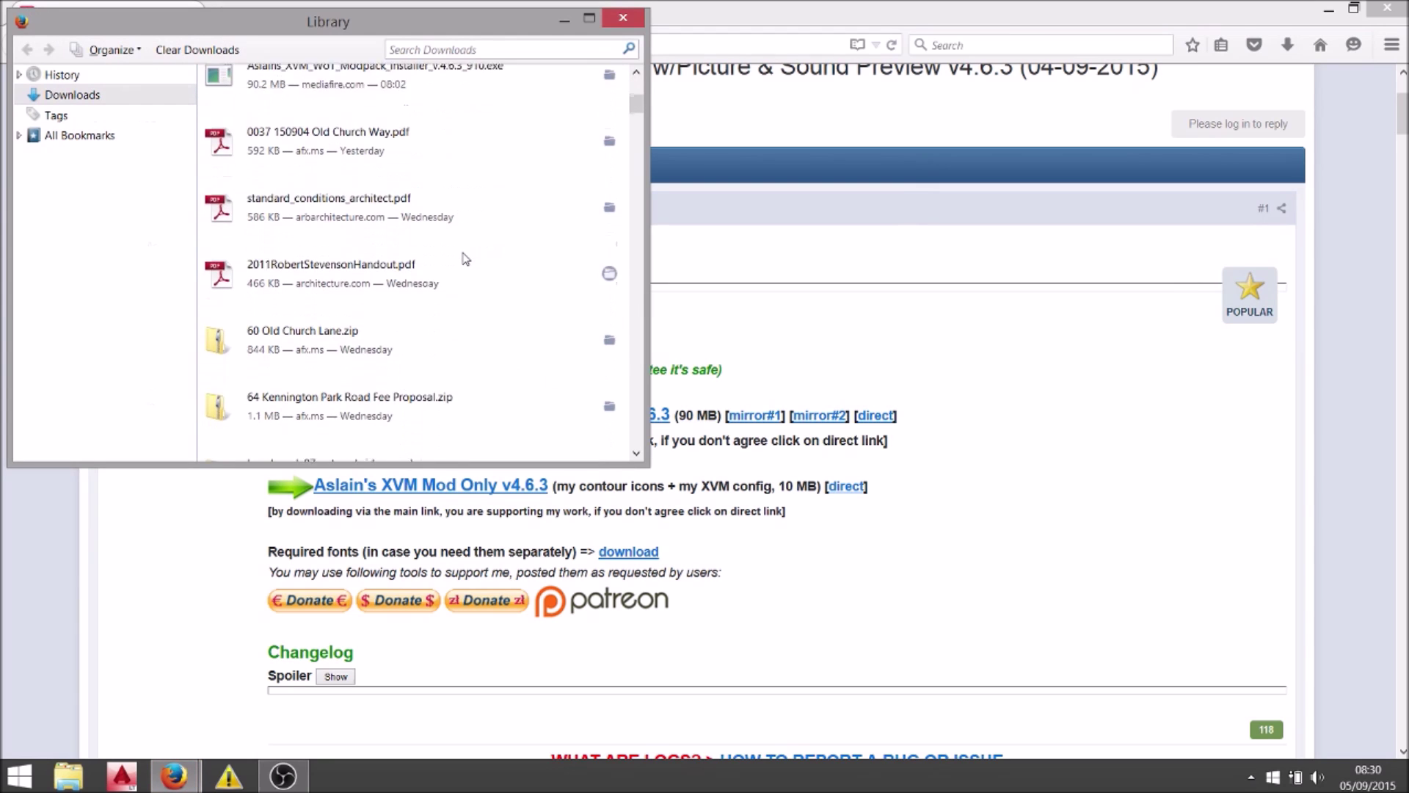
pyautogui.scroll(-6, 464, 259)
pyautogui.scroll(6, 467, 259)
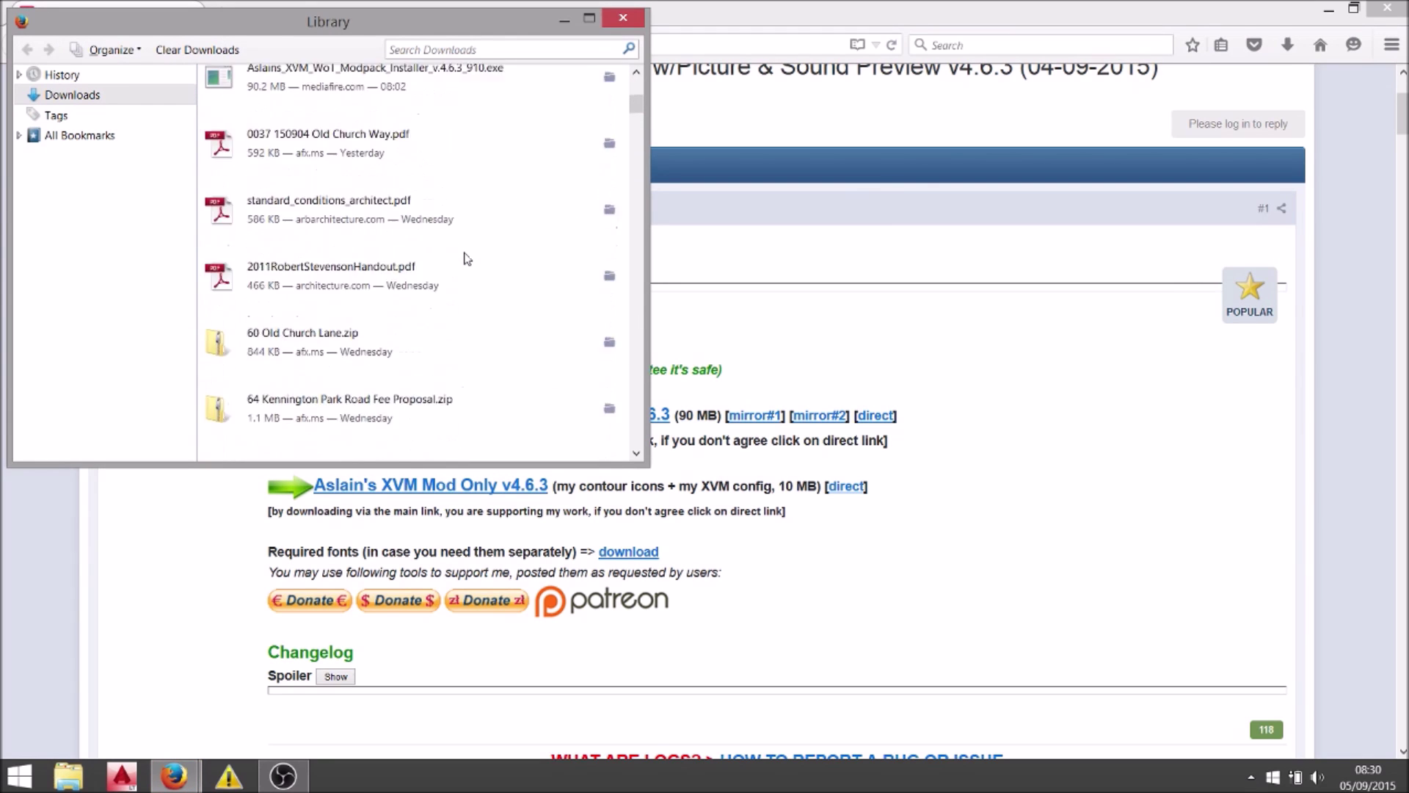
pyautogui.scroll(5, 465, 258)
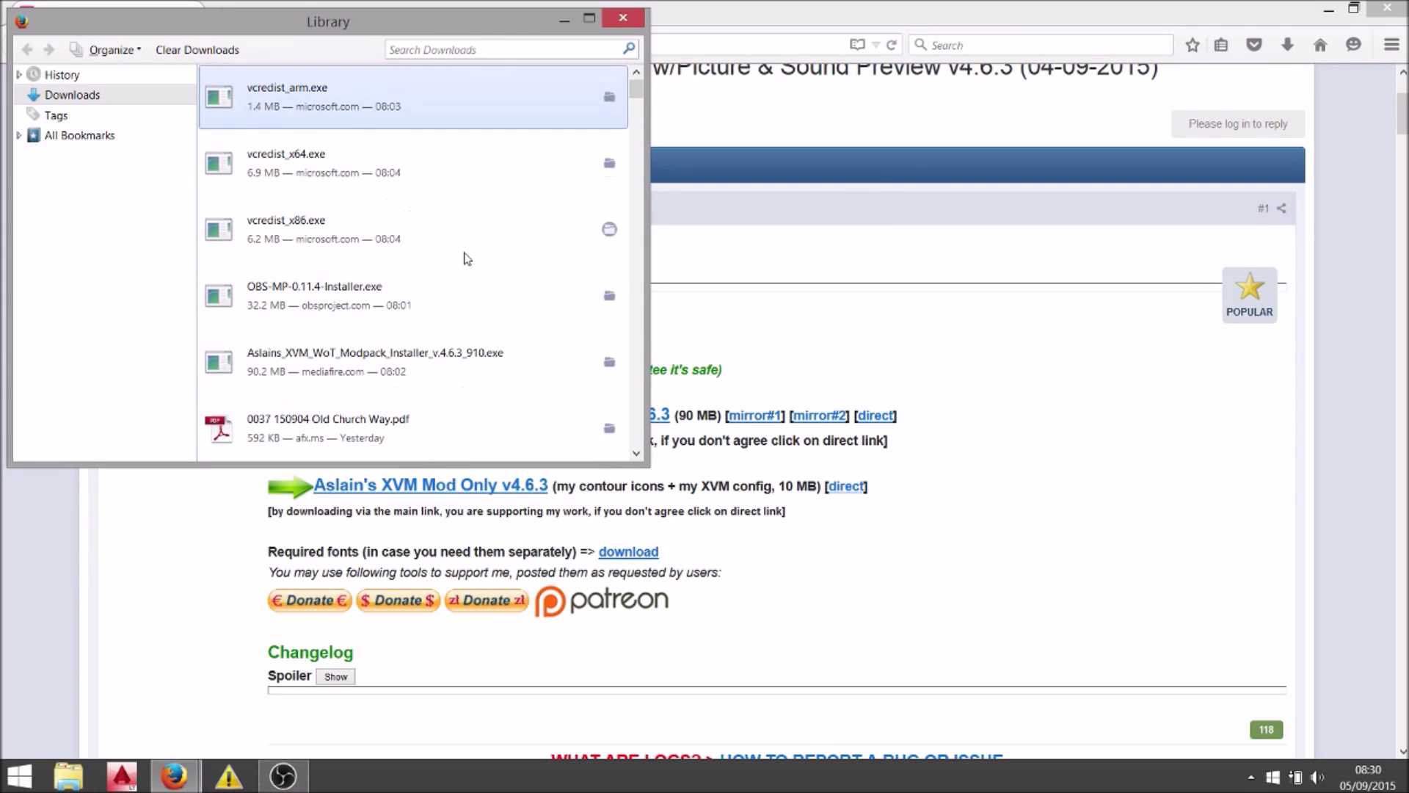
pyautogui.click(413, 363)
pyautogui.click(611, 364)
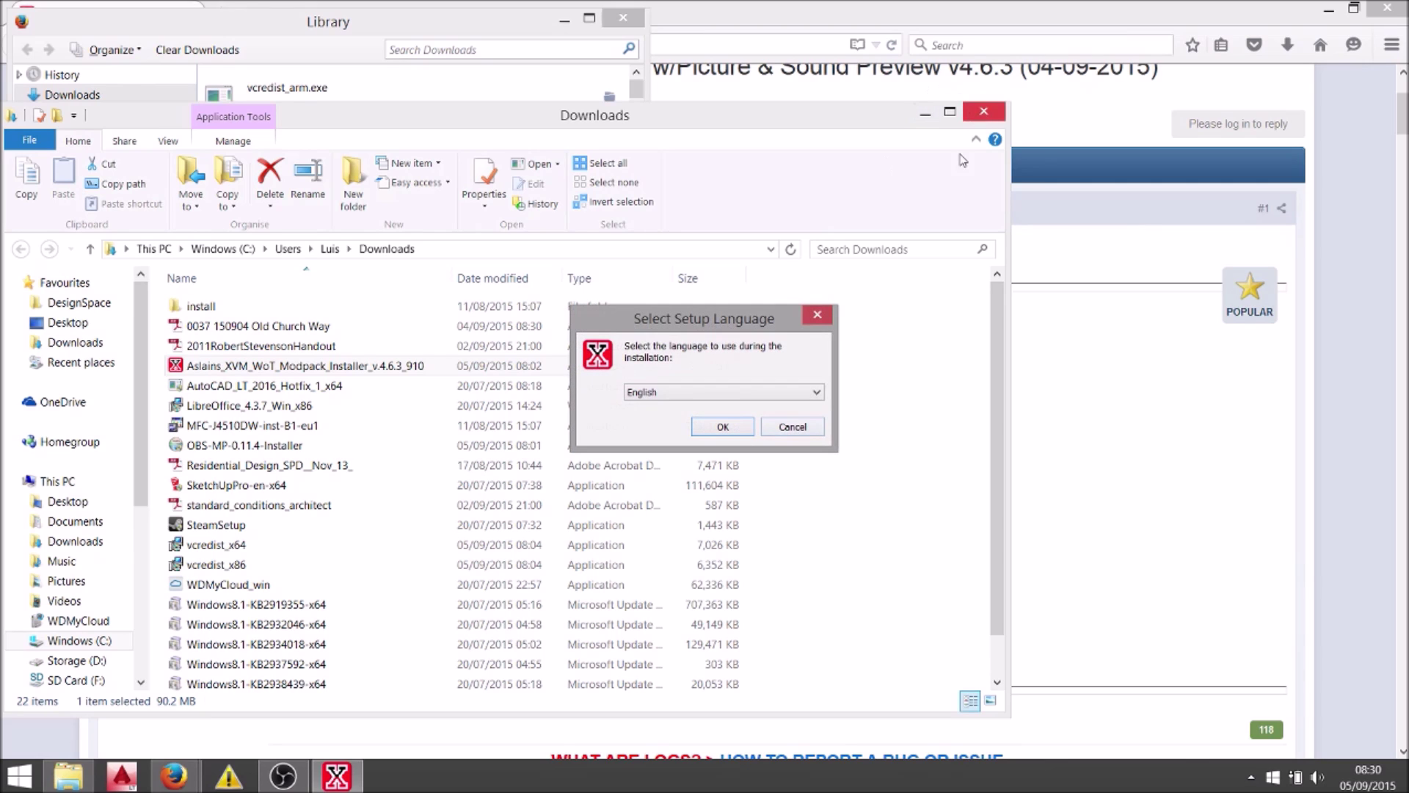
# Step: Close the Downloads folder and the browser's Library window, and minimise the browser
pyautogui.click(983, 111)
pyautogui.click(622, 17)
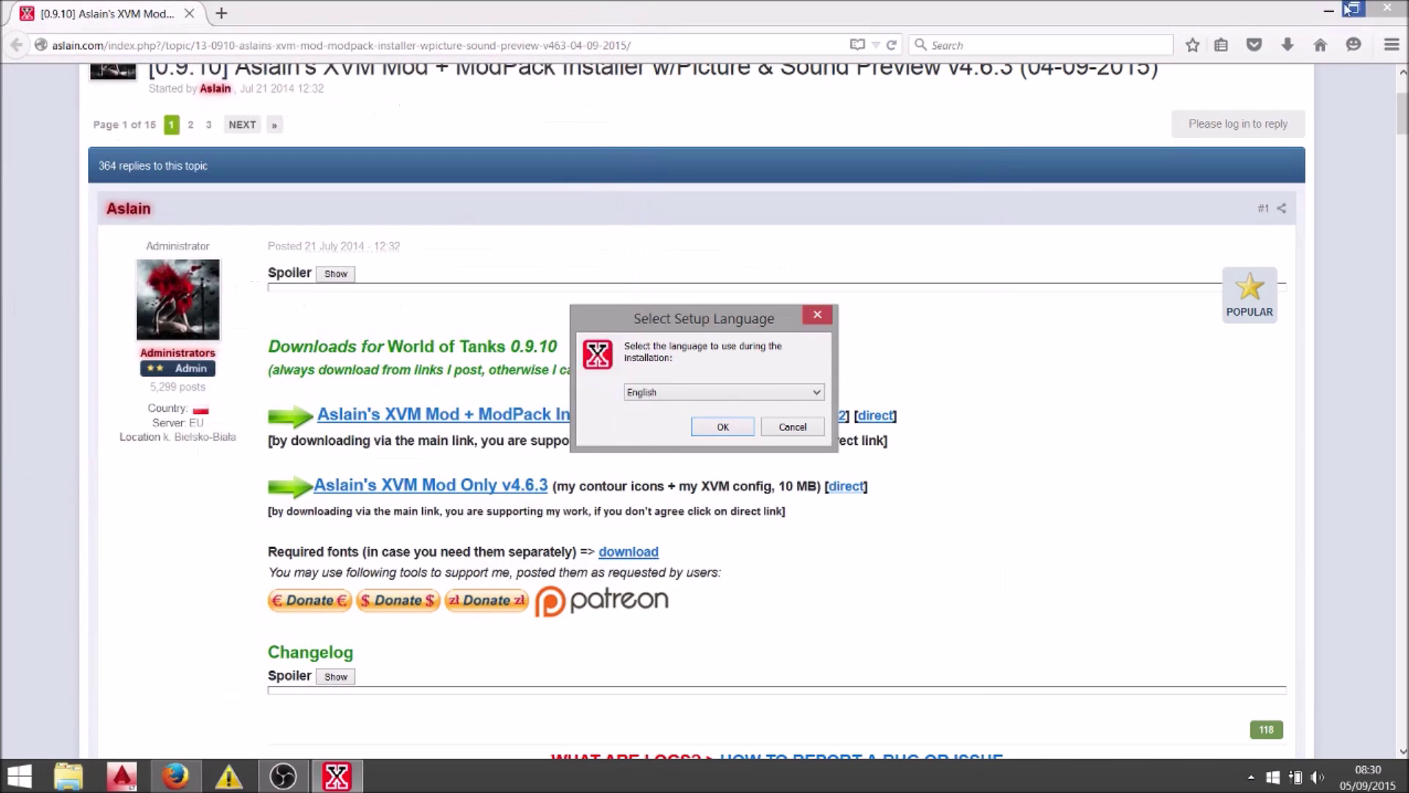
pyautogui.click(1328, 9)
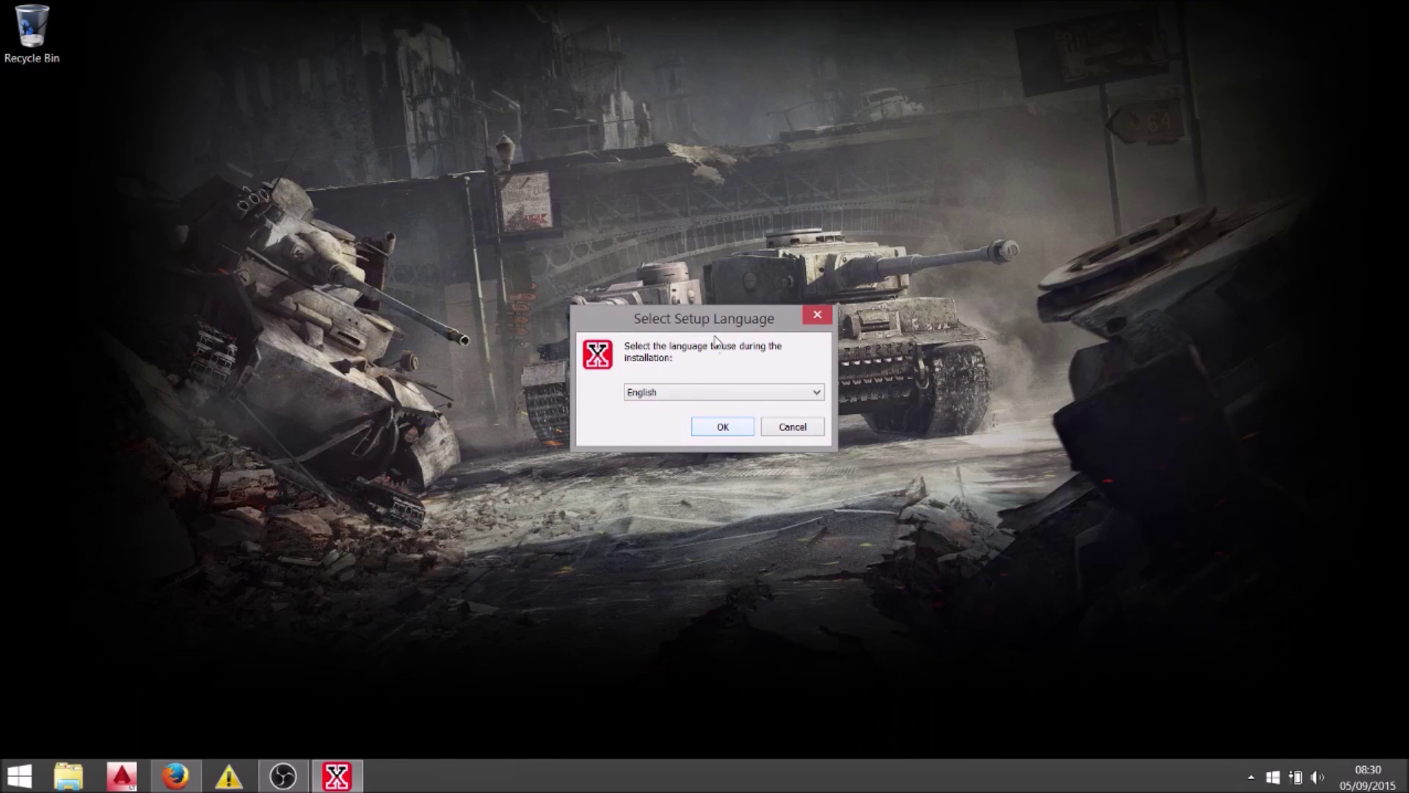
# Step: Accept English as the setup language and continue past the welcome page with Image/Sound Preview enabled by default
pyautogui.moveTo(722, 328); pyautogui.dragTo(732, 507)
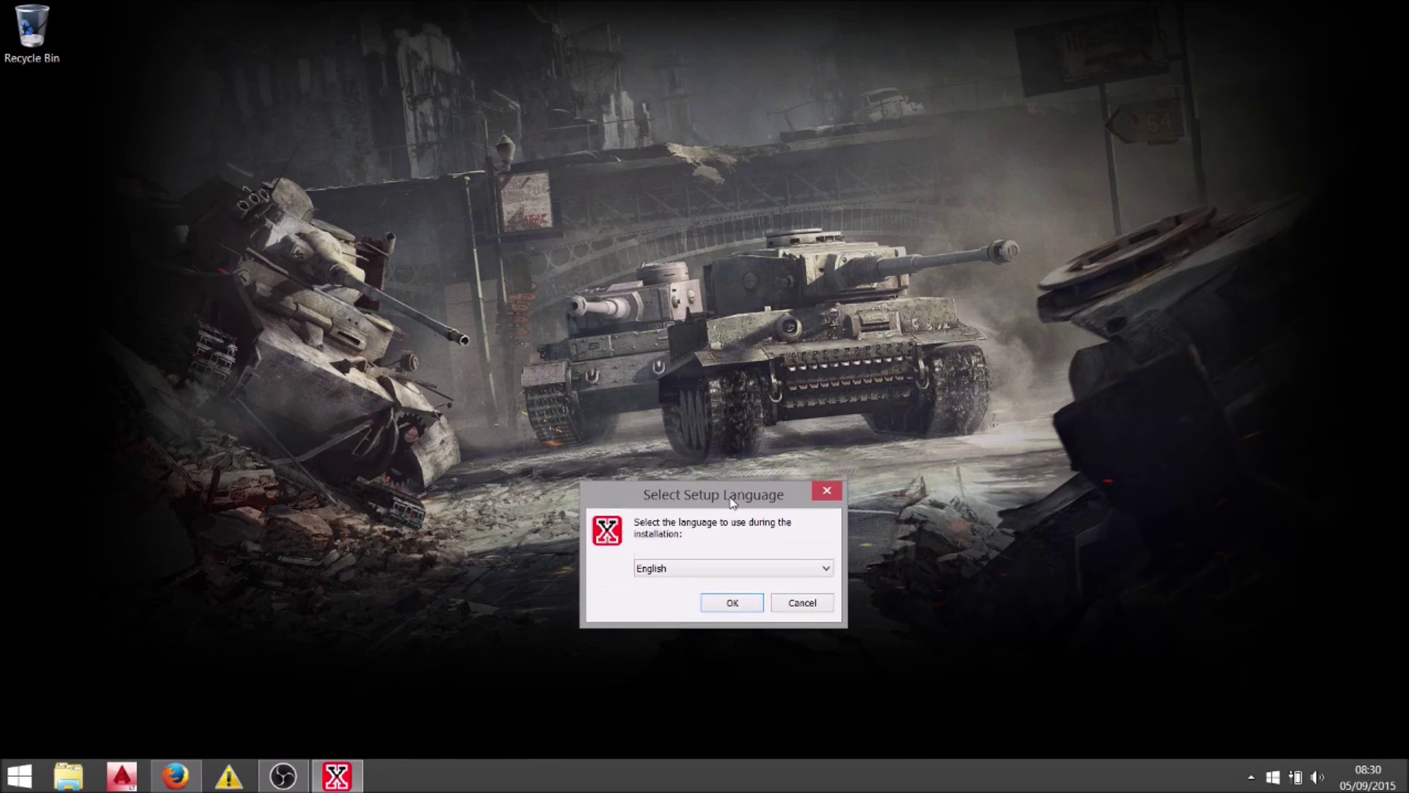
pyautogui.click(709, 609)
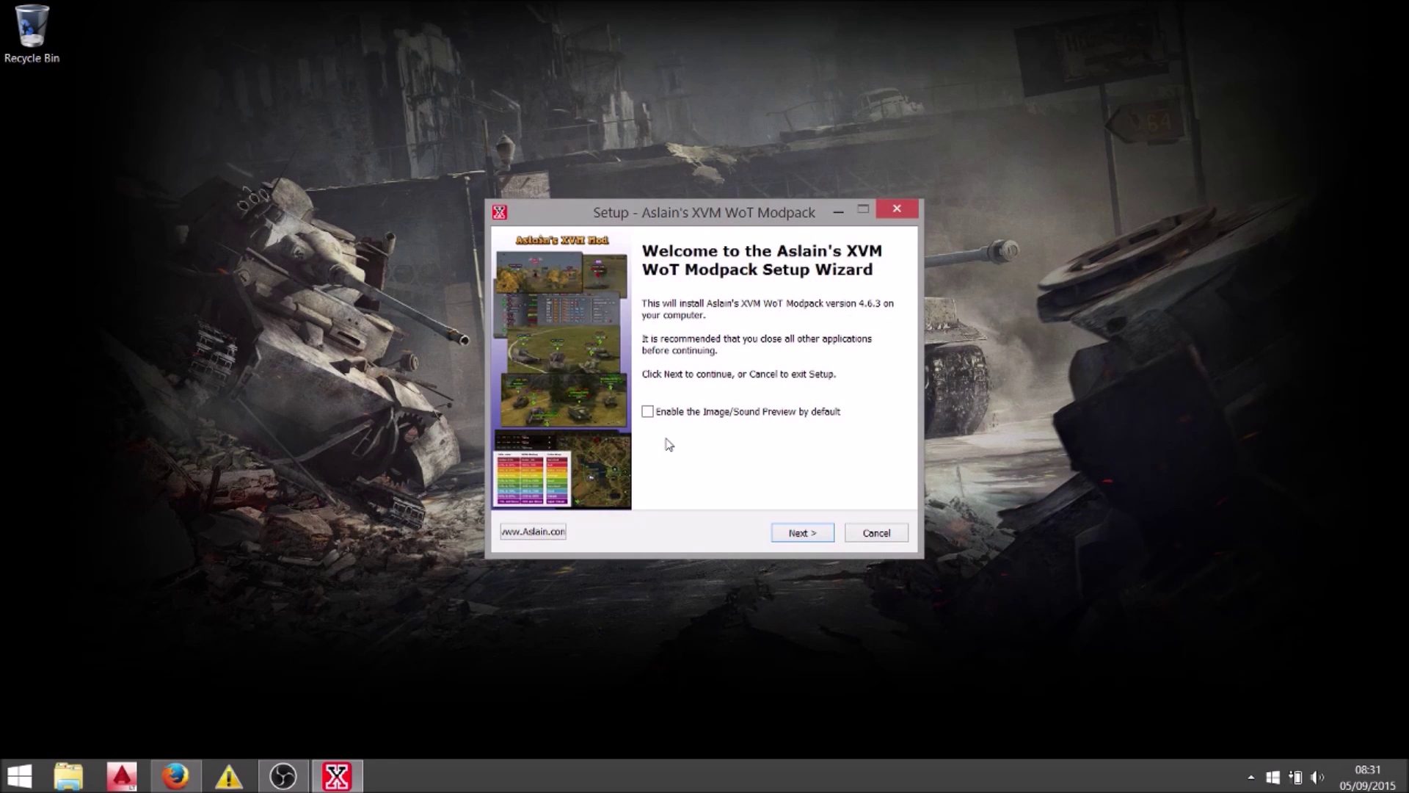
pyautogui.click(647, 411)
pyautogui.click(795, 534)
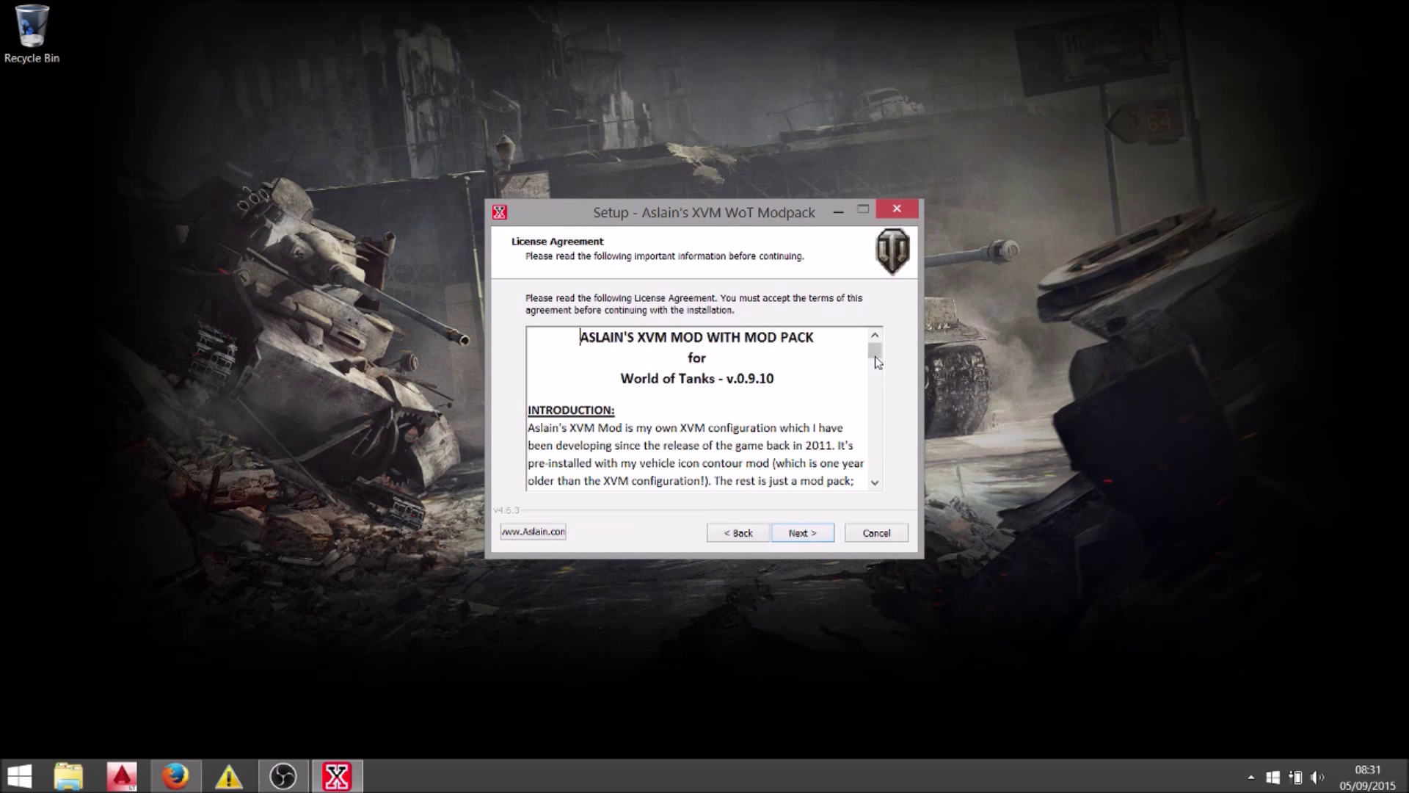
# Step: Read through the license agreement to its end, including the installation, update, DLC, uninstalling and XVM statistics sections
pyautogui.moveTo(875, 356); pyautogui.dragTo(878, 381)
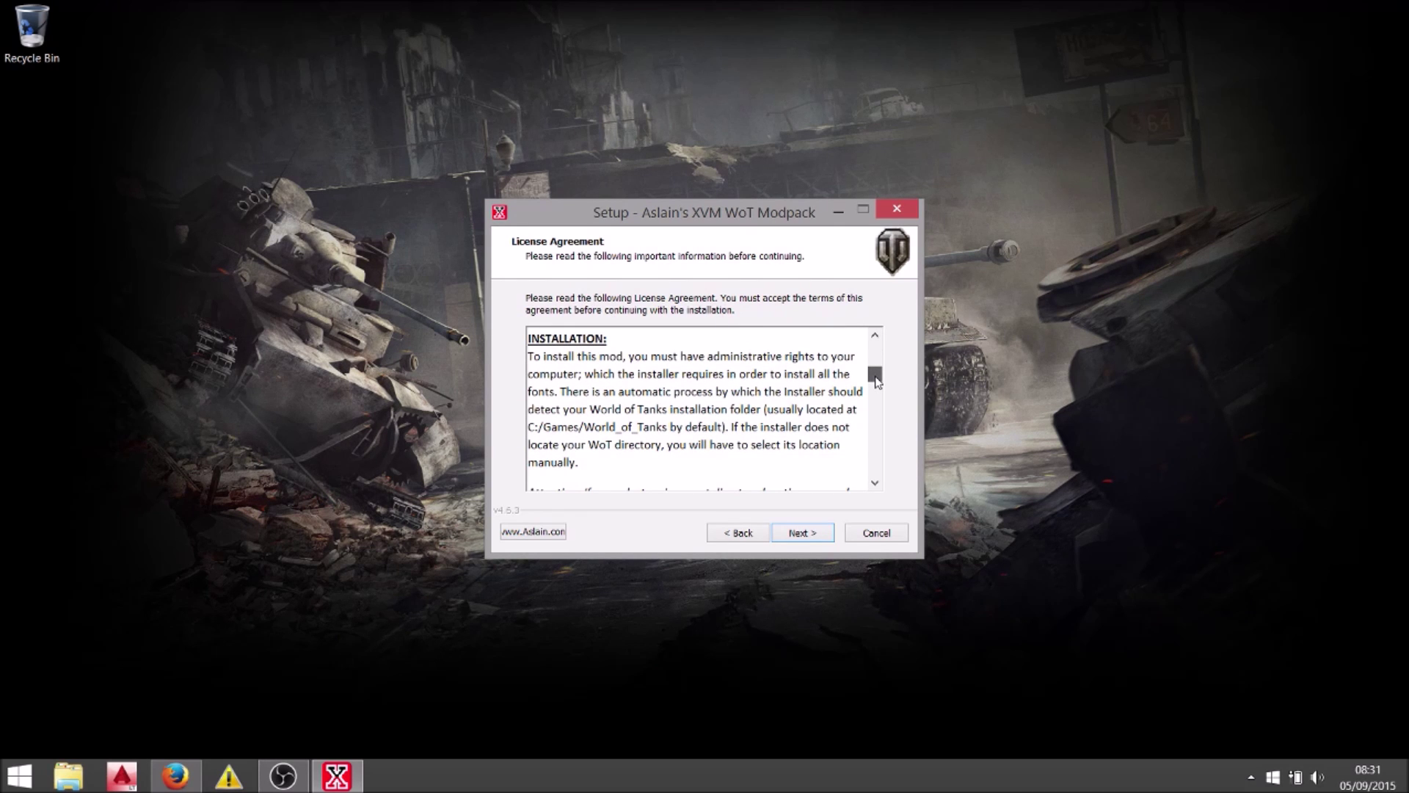
pyautogui.moveTo(877, 380); pyautogui.dragTo(878, 388)
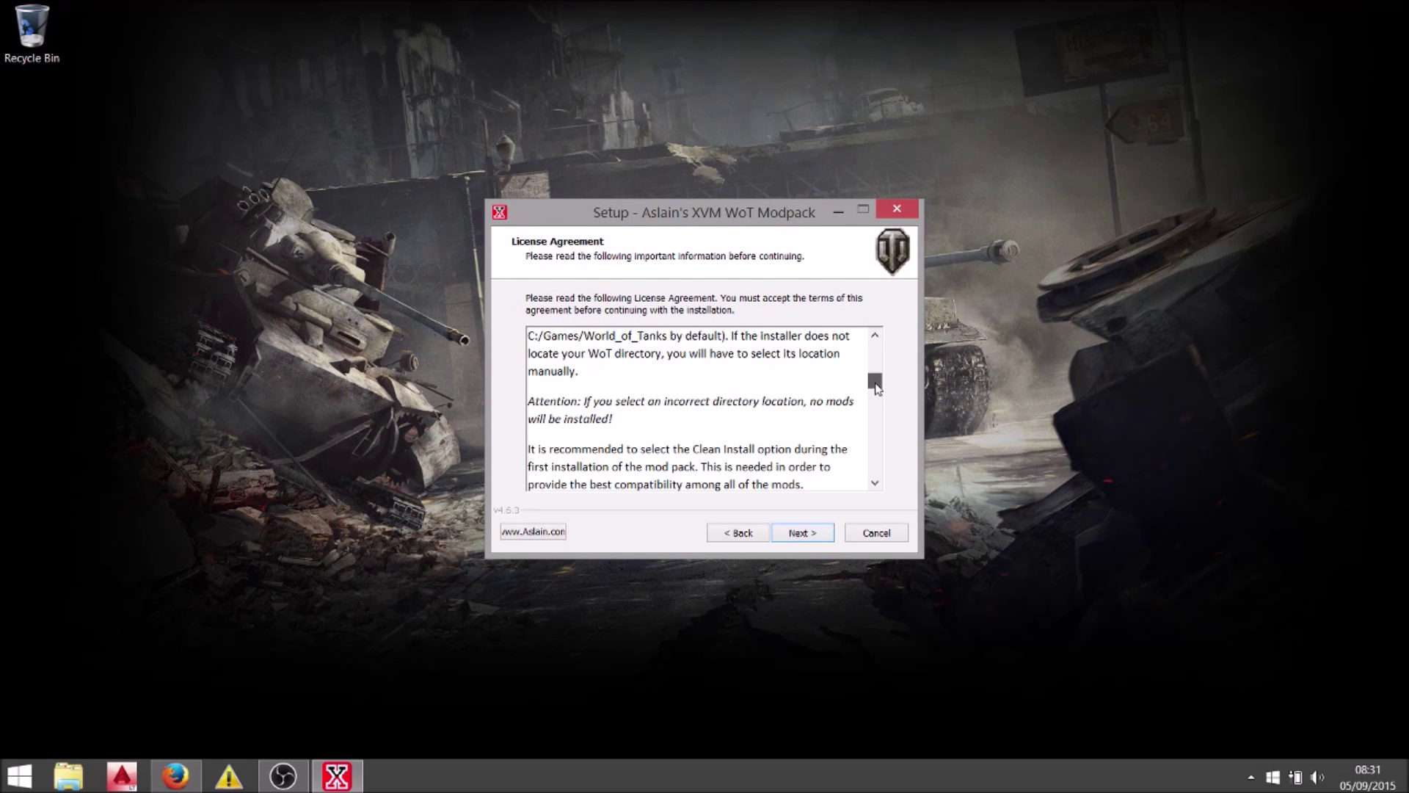
pyautogui.moveTo(877, 387); pyautogui.dragTo(877, 397)
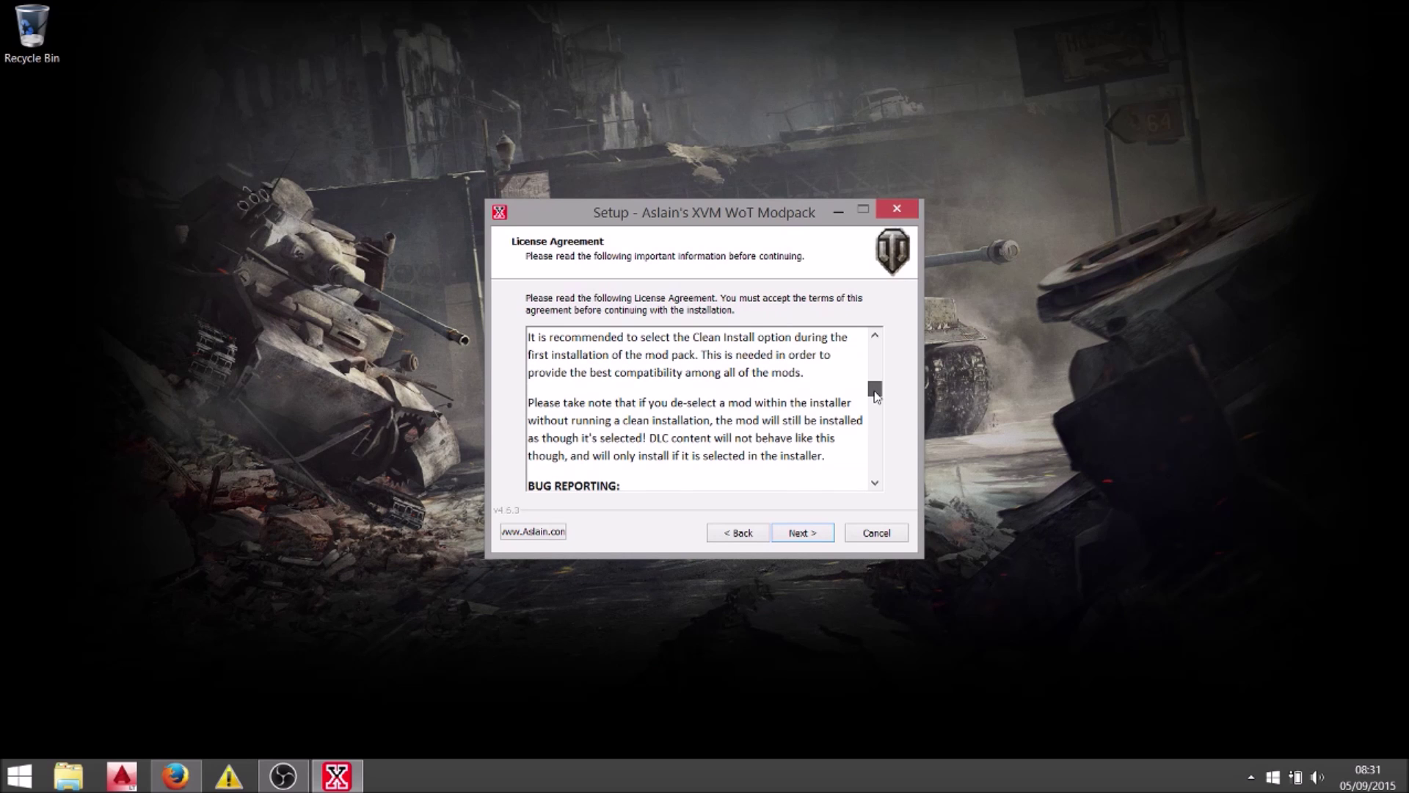
pyautogui.moveTo(876, 395); pyautogui.dragTo(875, 427)
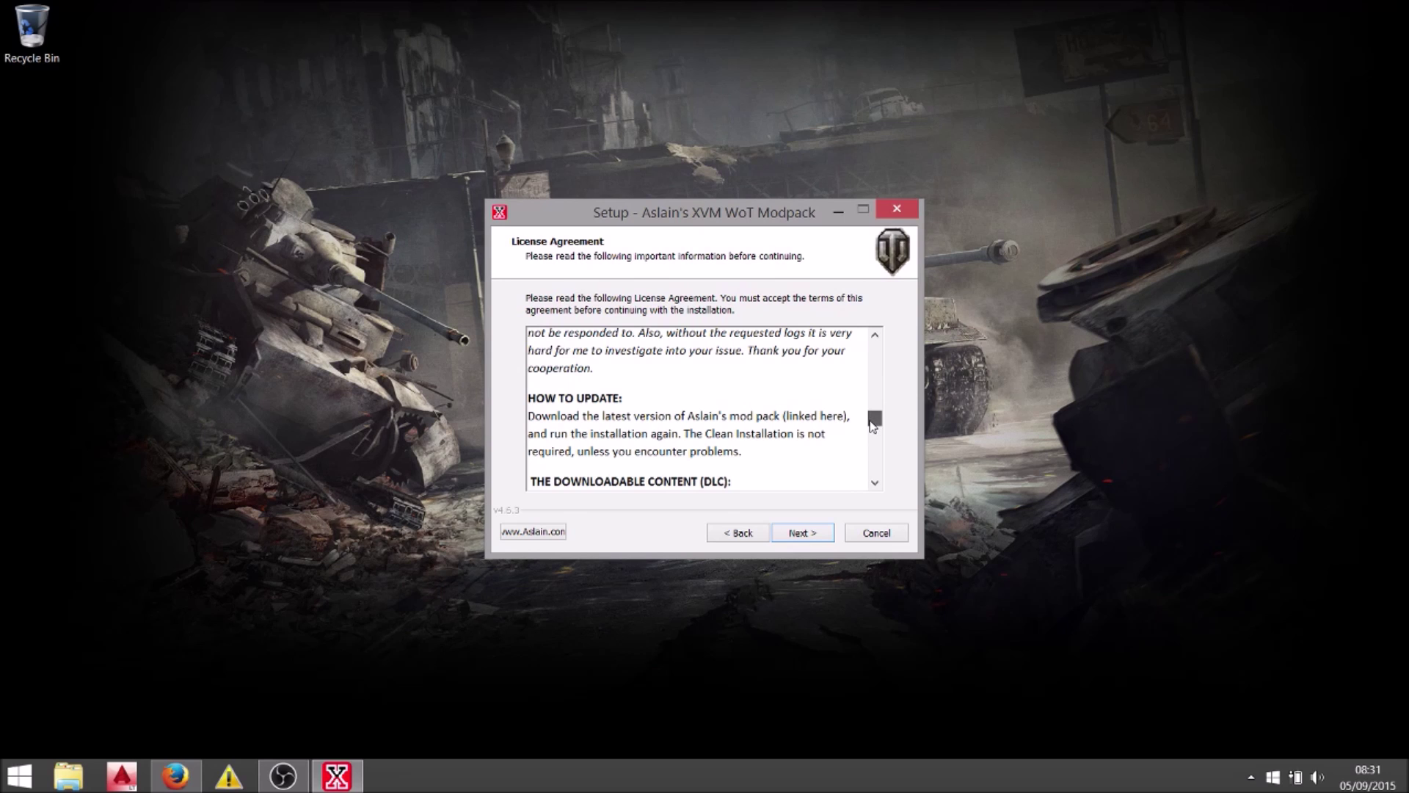
pyautogui.moveTo(873, 427); pyautogui.dragTo(872, 430)
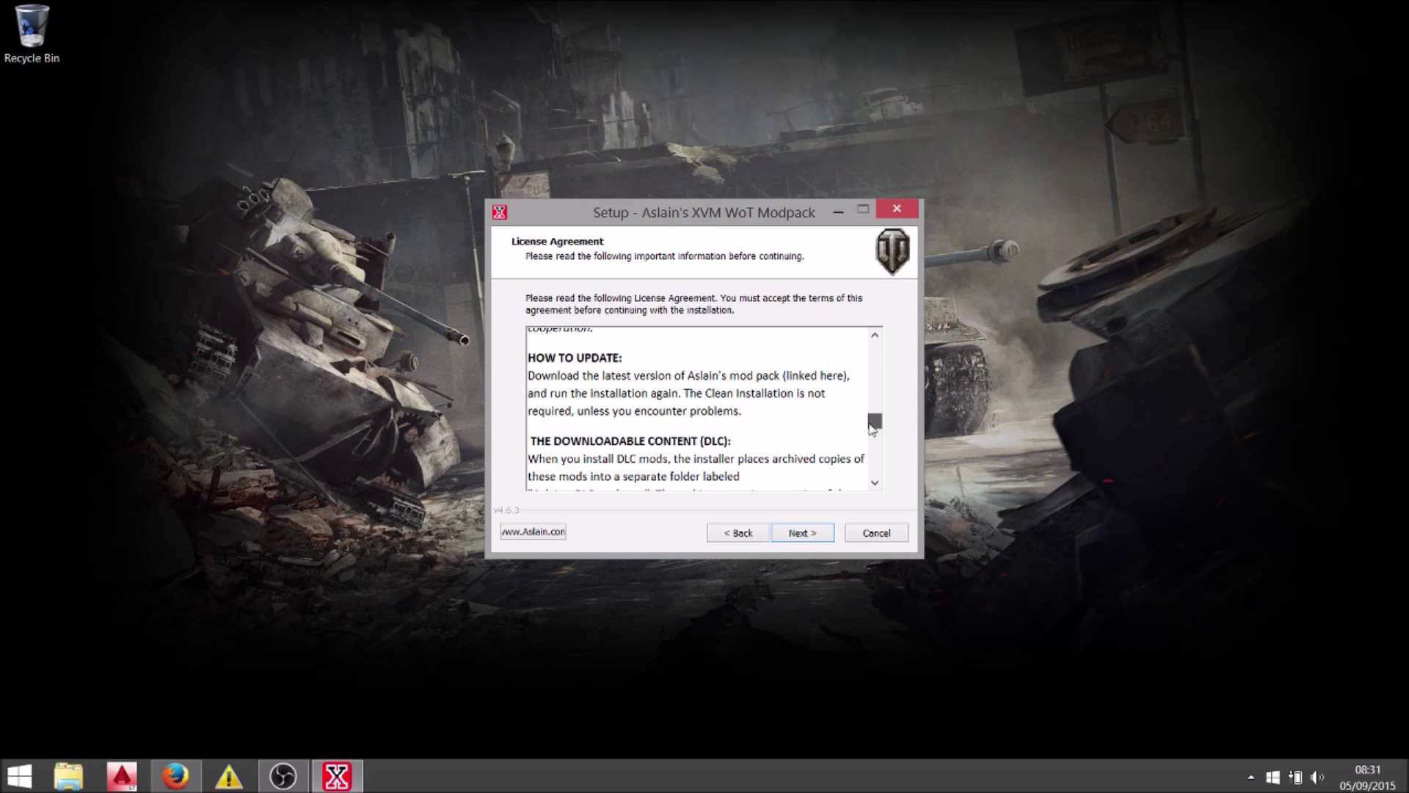
pyautogui.moveTo(873, 430); pyautogui.dragTo(874, 436)
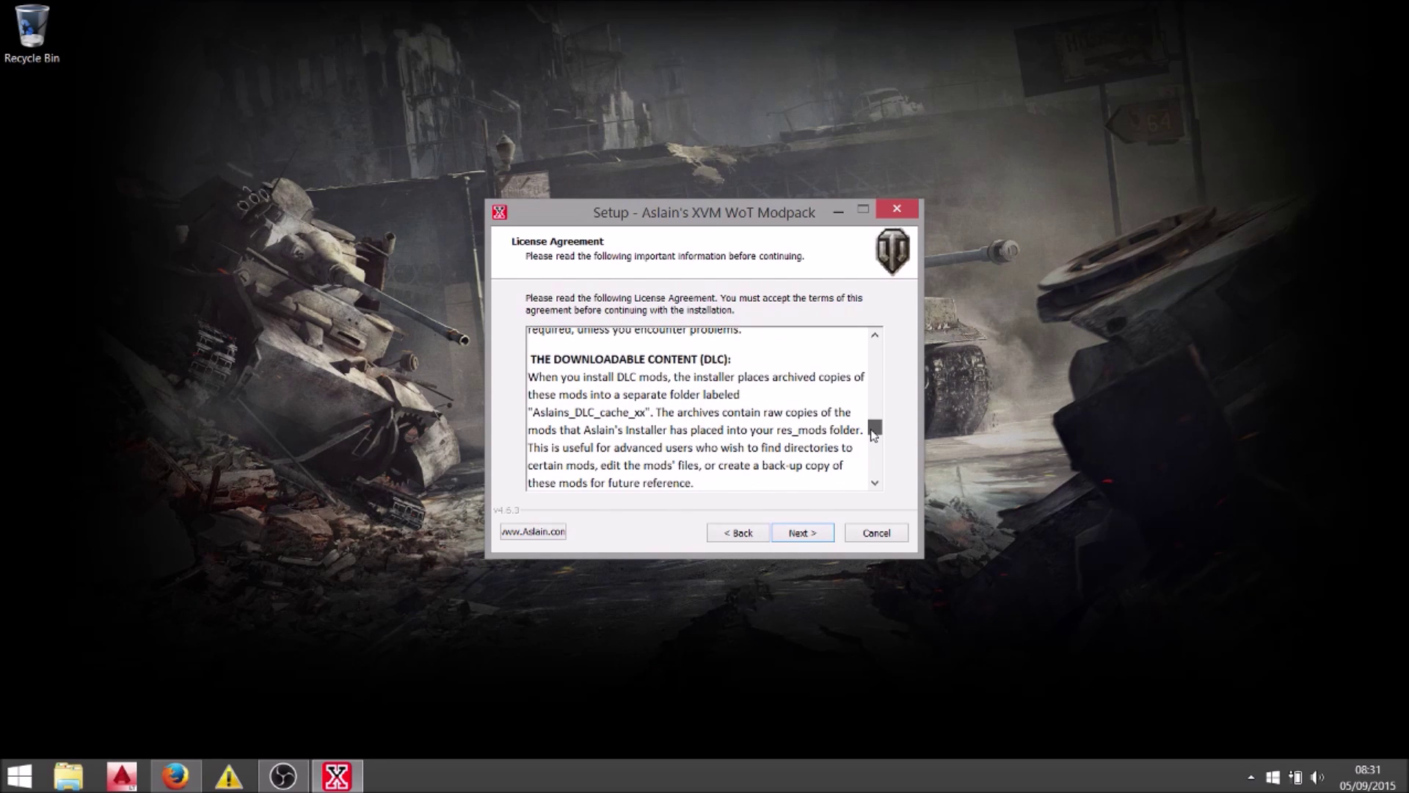
pyautogui.moveTo(873, 433); pyautogui.dragTo(874, 445)
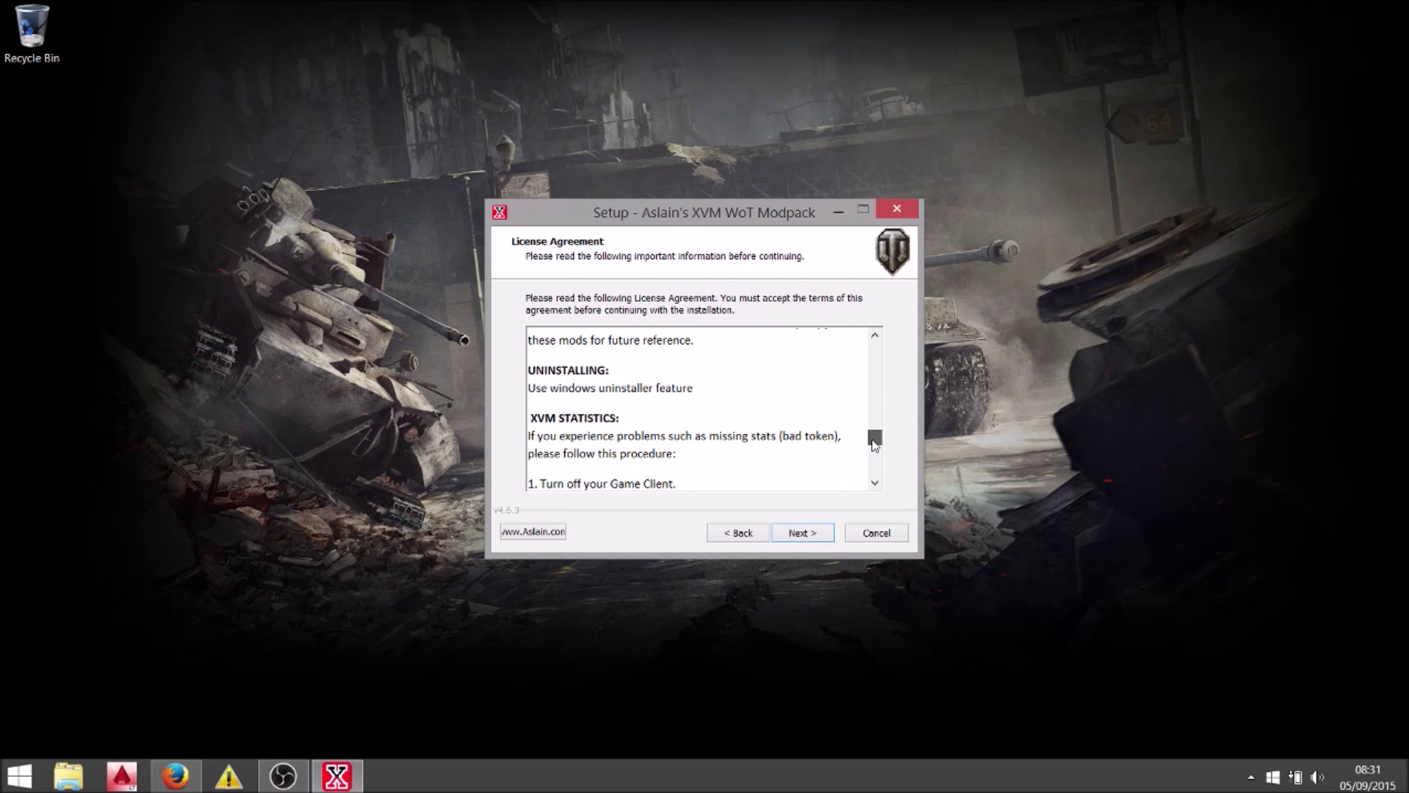
pyautogui.moveTo(873, 440); pyautogui.dragTo(873, 453)
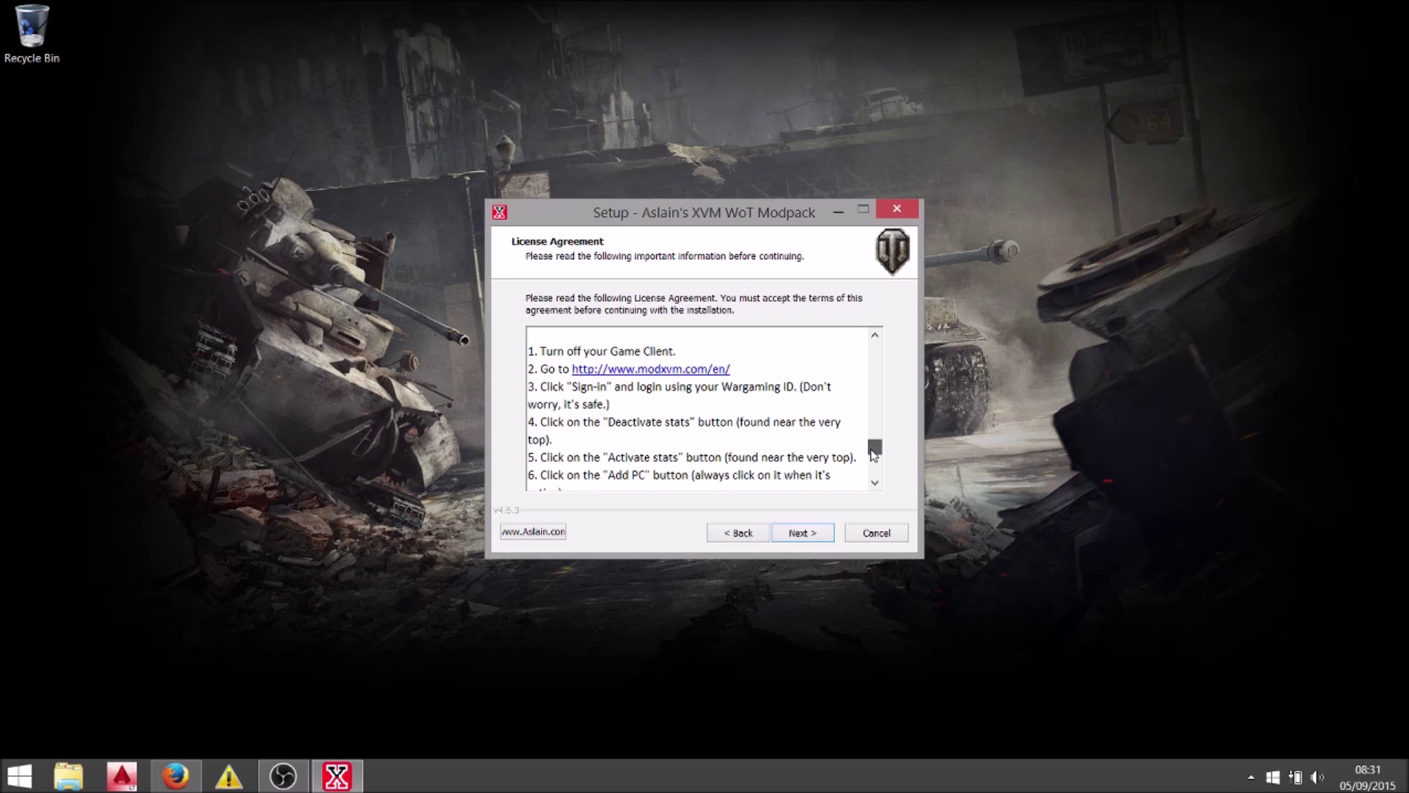
pyautogui.moveTo(874, 453); pyautogui.dragTo(875, 480)
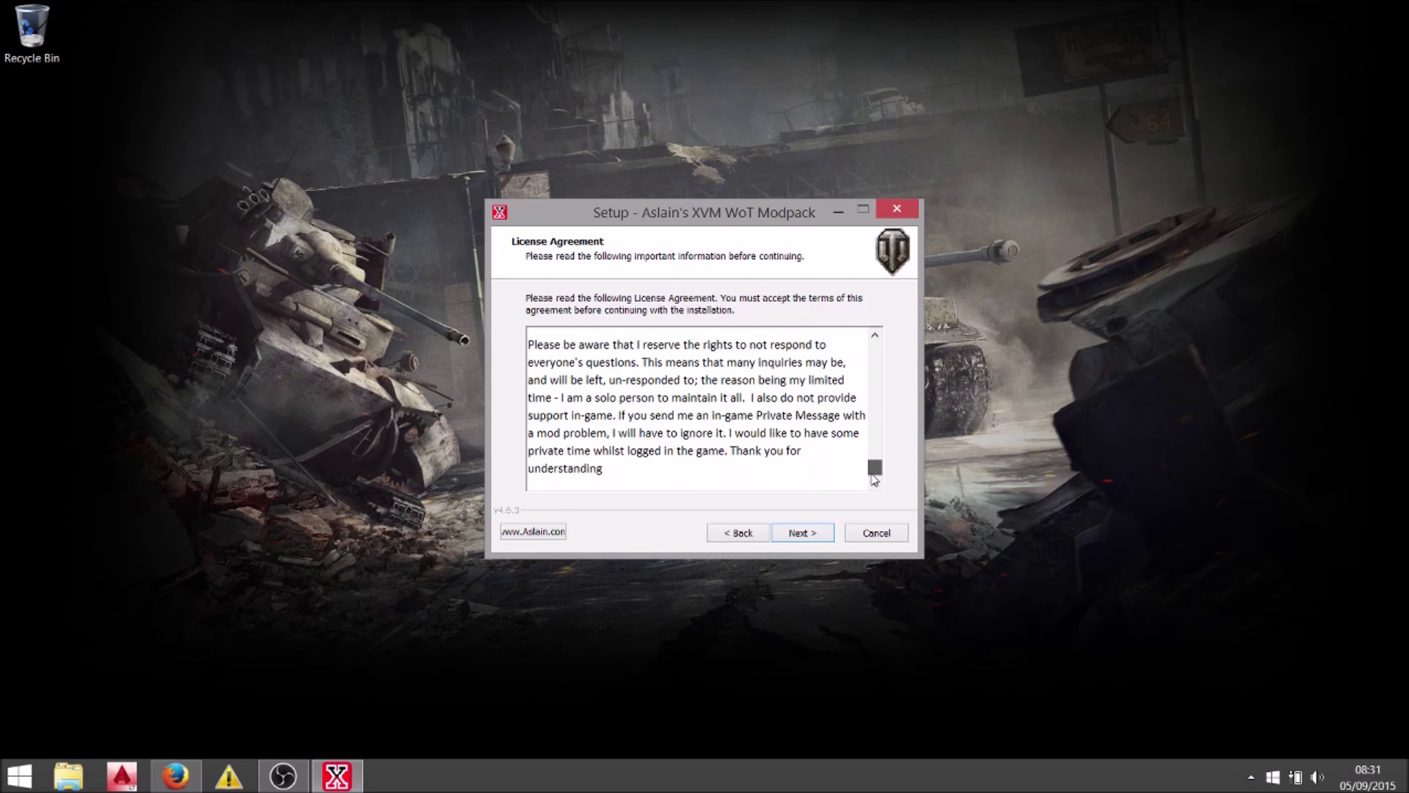
# Step: Continue past the license agreement and changelog, and accept C:\Games\World_of_Tanks as the installation folder
pyautogui.click(802, 533)
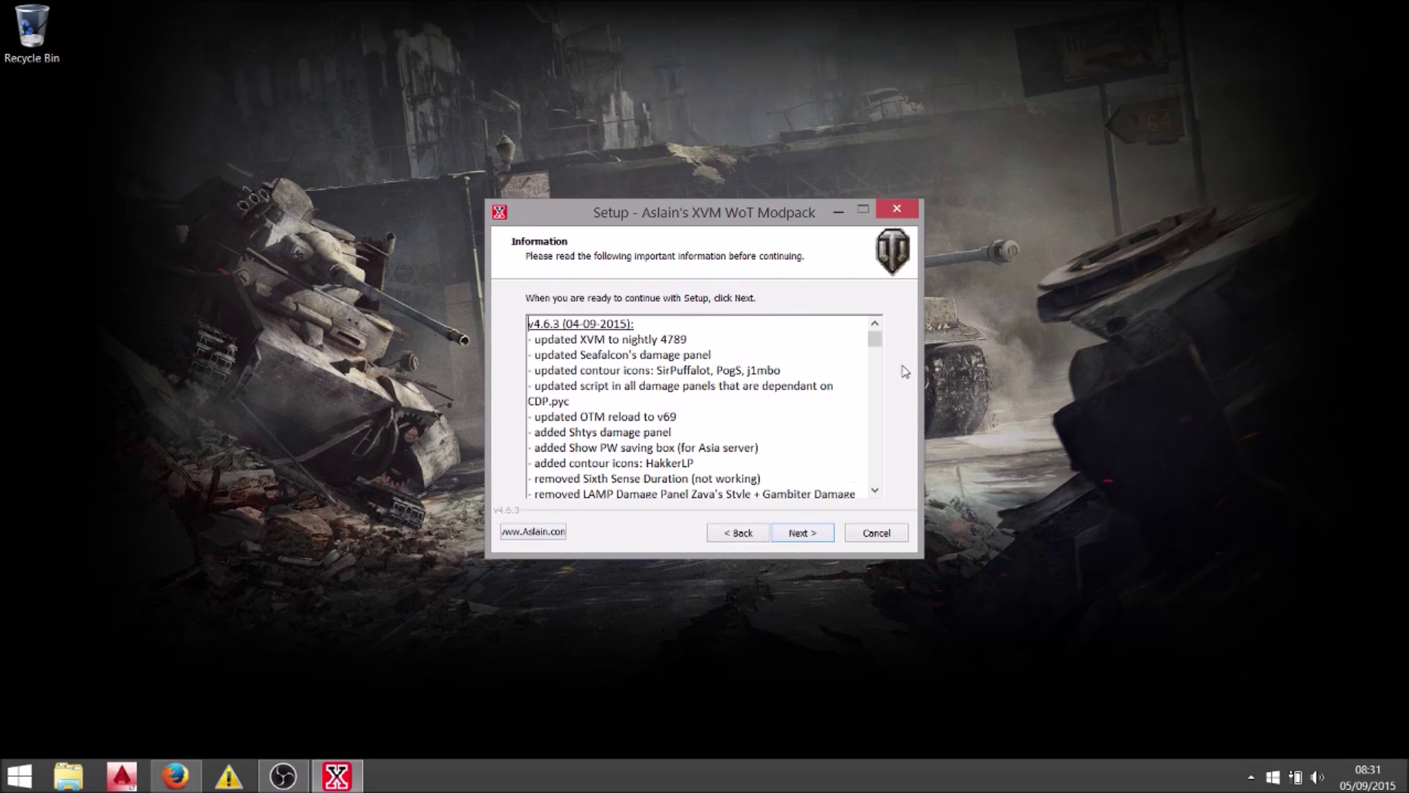
pyautogui.click(802, 533)
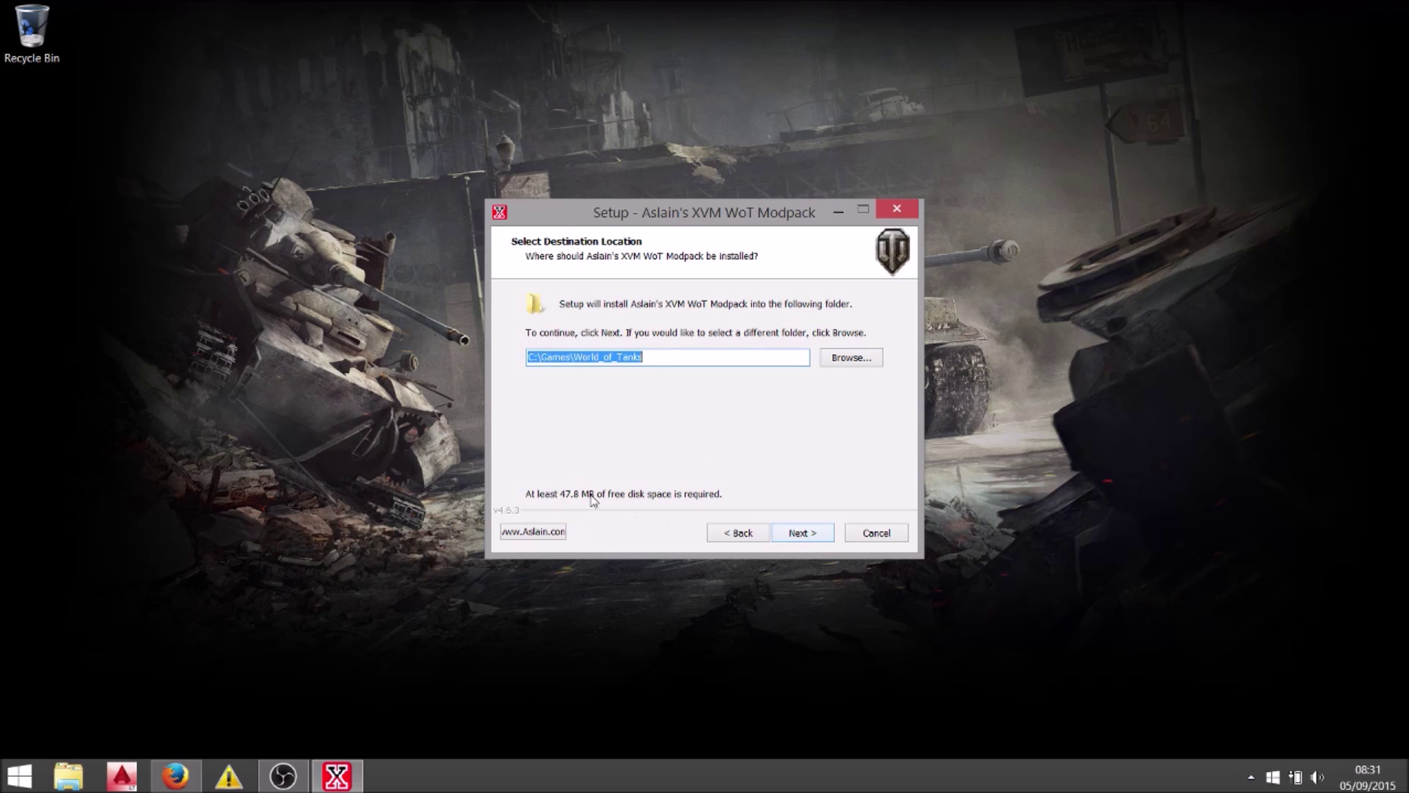
pyautogui.click(782, 536)
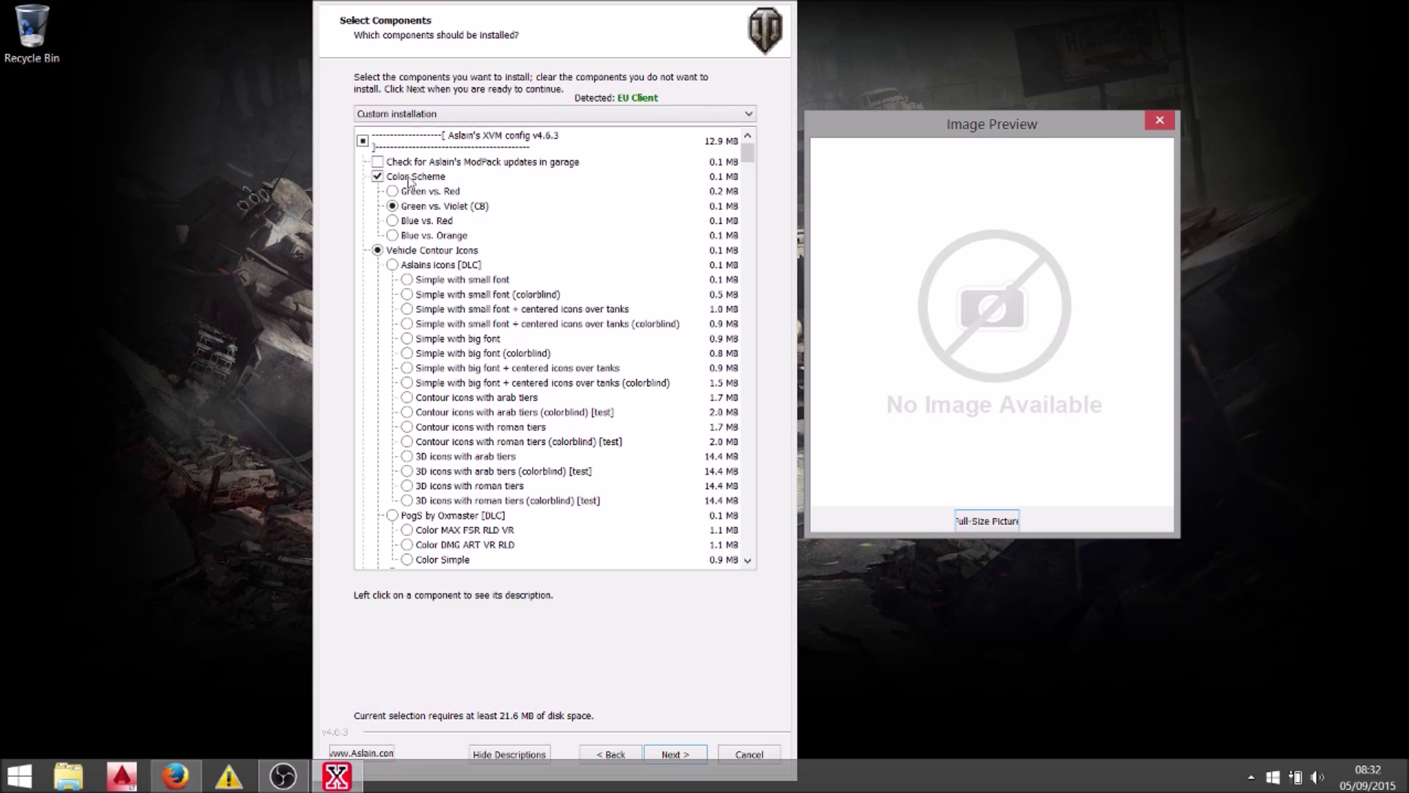
# Step: Choose Green vs. Violet (CB) as the color scheme and WoT's original icons as the vehicle contour icons
pyautogui.click(443, 206)
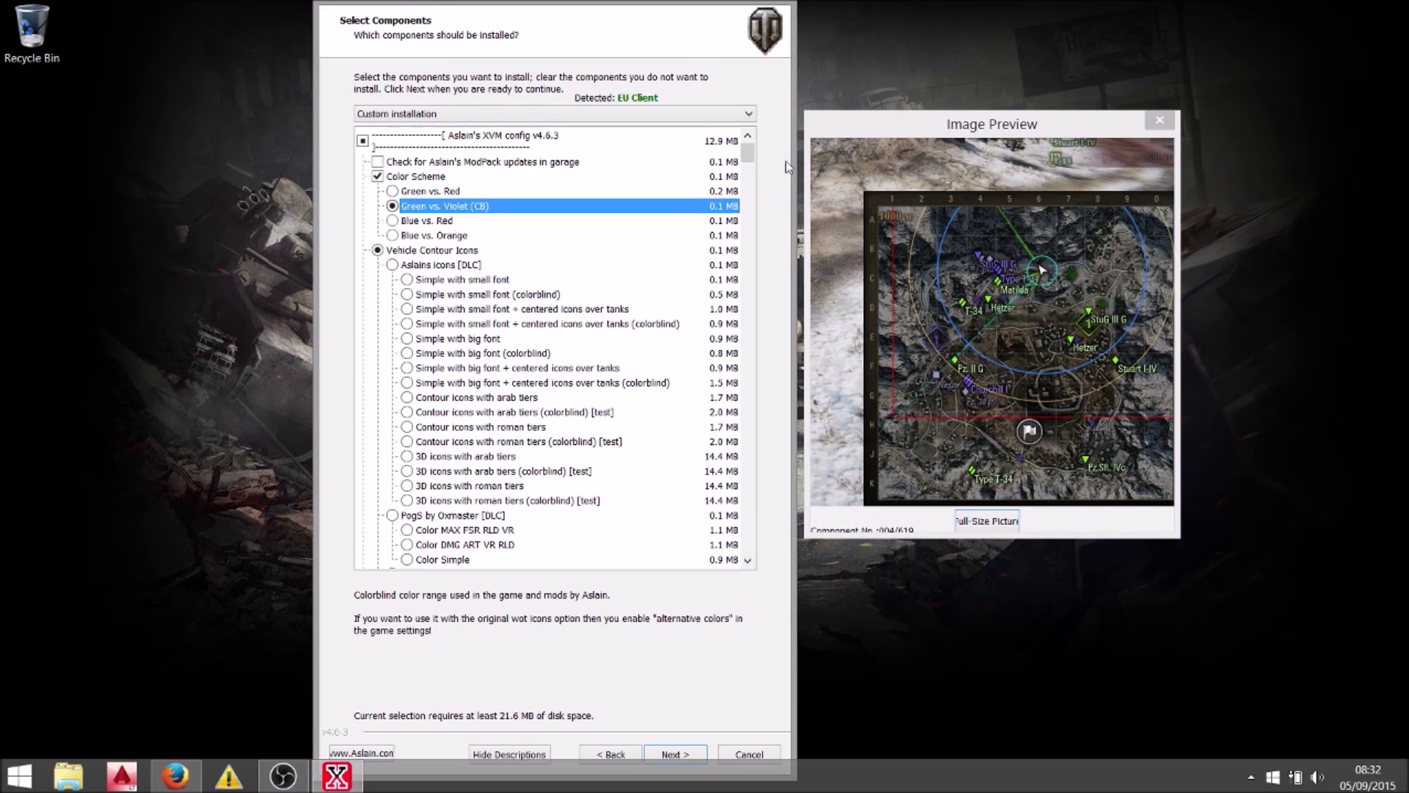
pyautogui.moveTo(748, 153); pyautogui.dragTo(748, 147)
pyautogui.moveTo(747, 150); pyautogui.dragTo(747, 155)
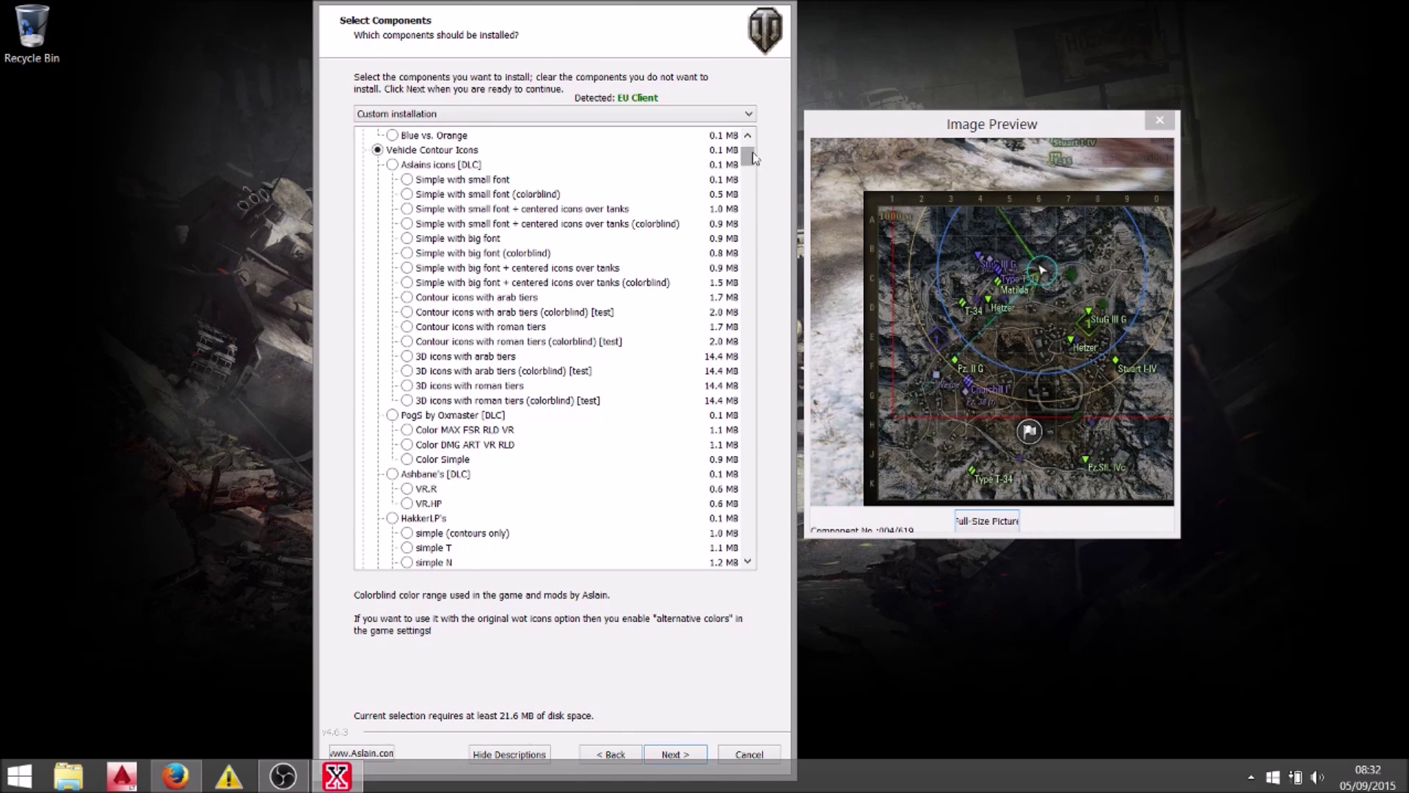
pyautogui.moveTo(752, 159); pyautogui.dragTo(751, 183)
pyautogui.click(470, 459)
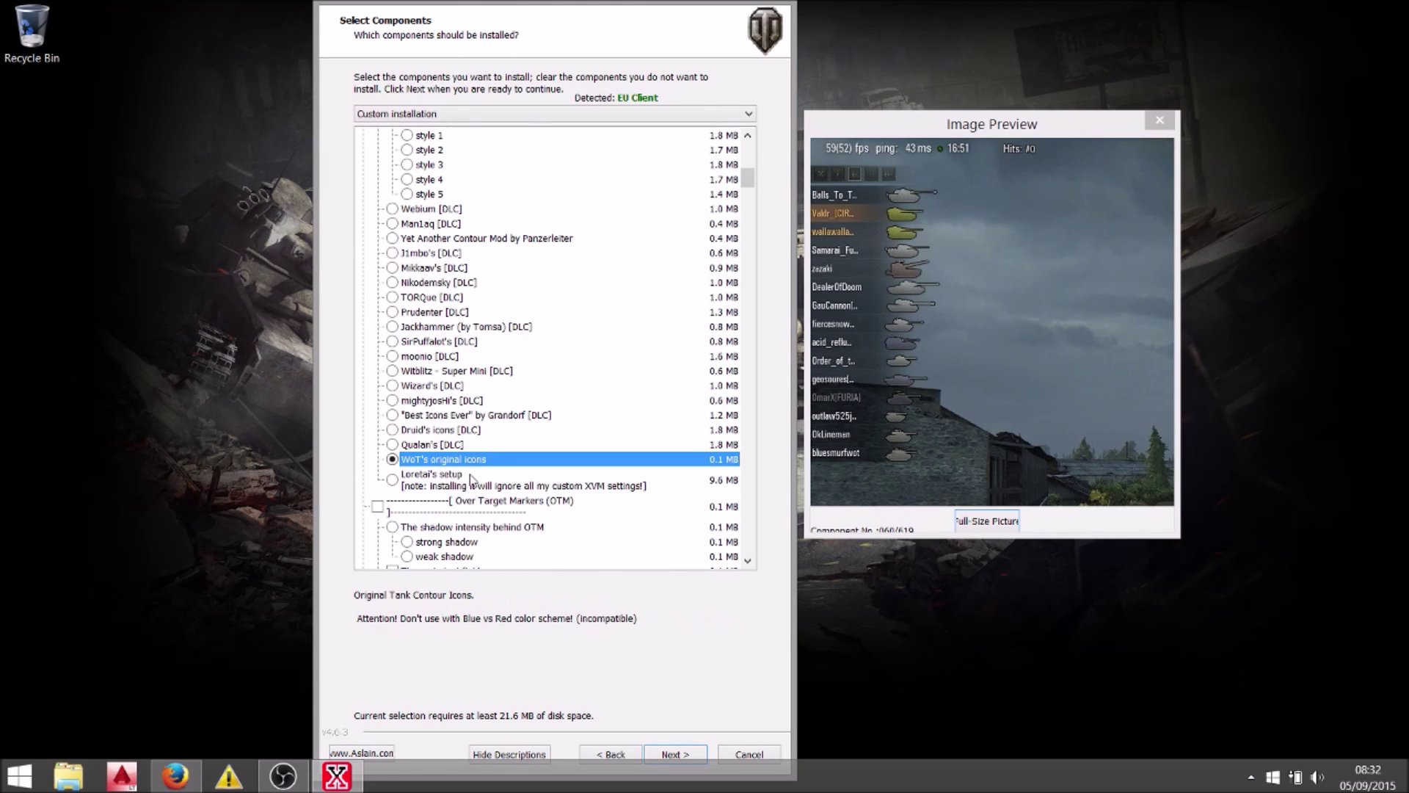
# Step: Preview alternative contour icons, including Qualan's, Druid's, "Best Icons Ever", mightyjosHi's and moonio, and return to WoT's original icons
pyautogui.click(434, 446)
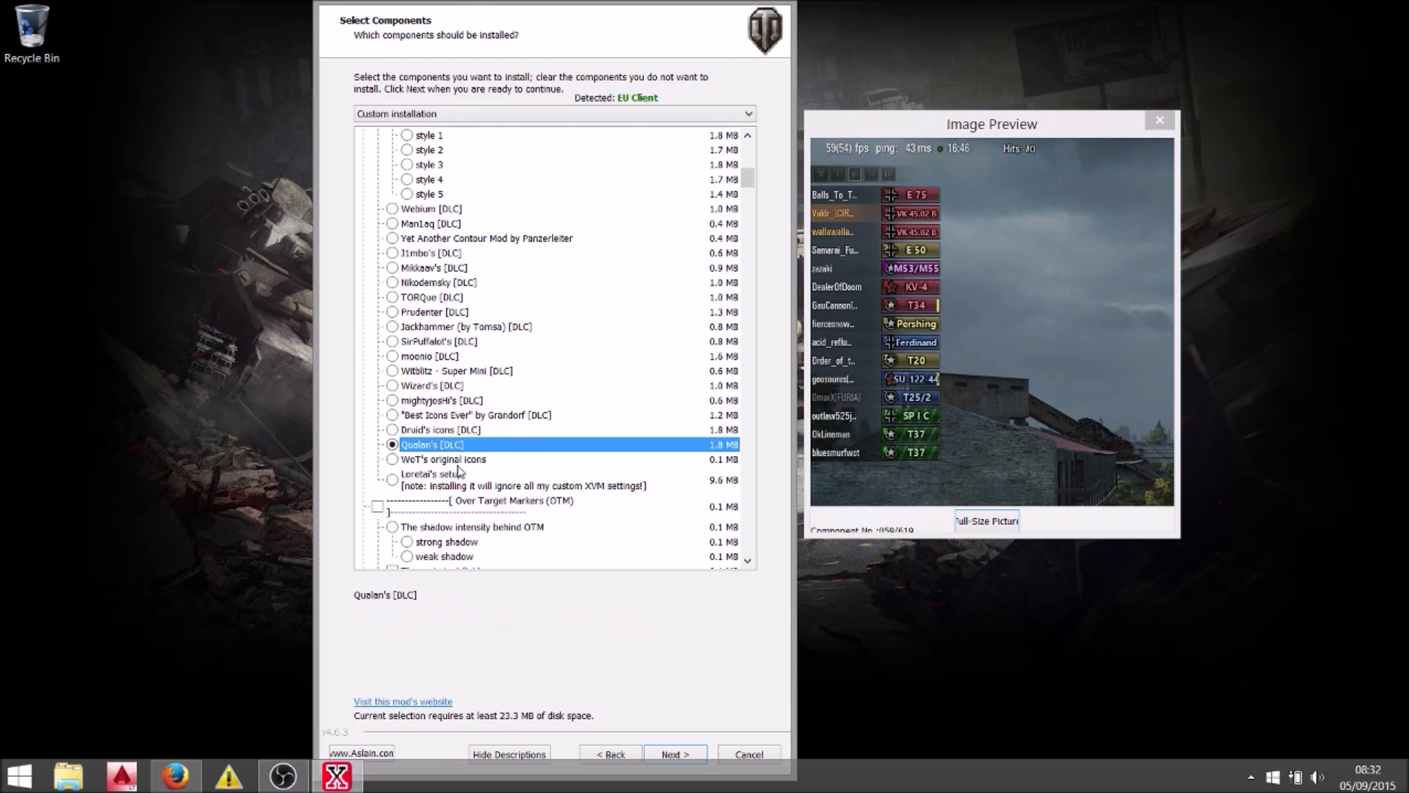
pyautogui.click(444, 431)
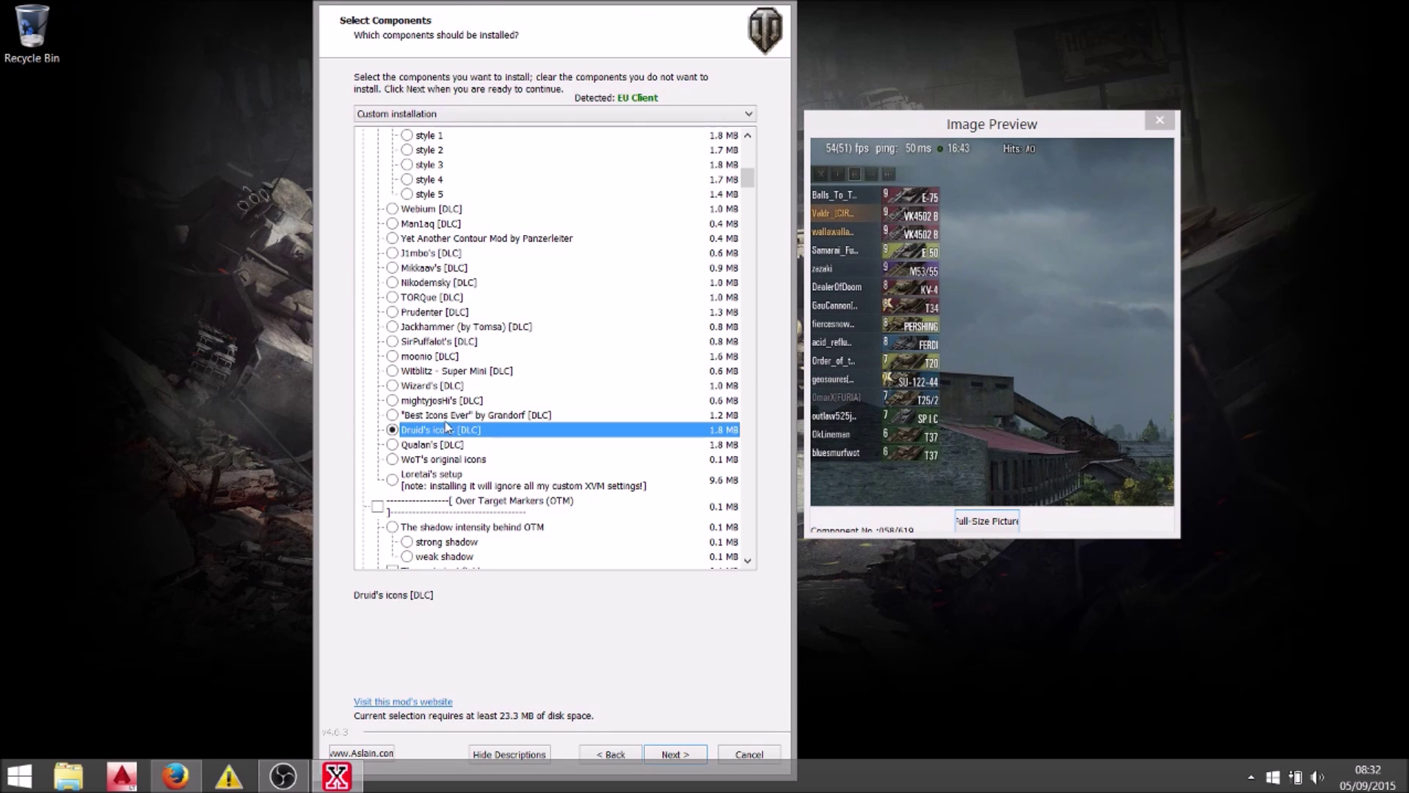
pyautogui.click(447, 417)
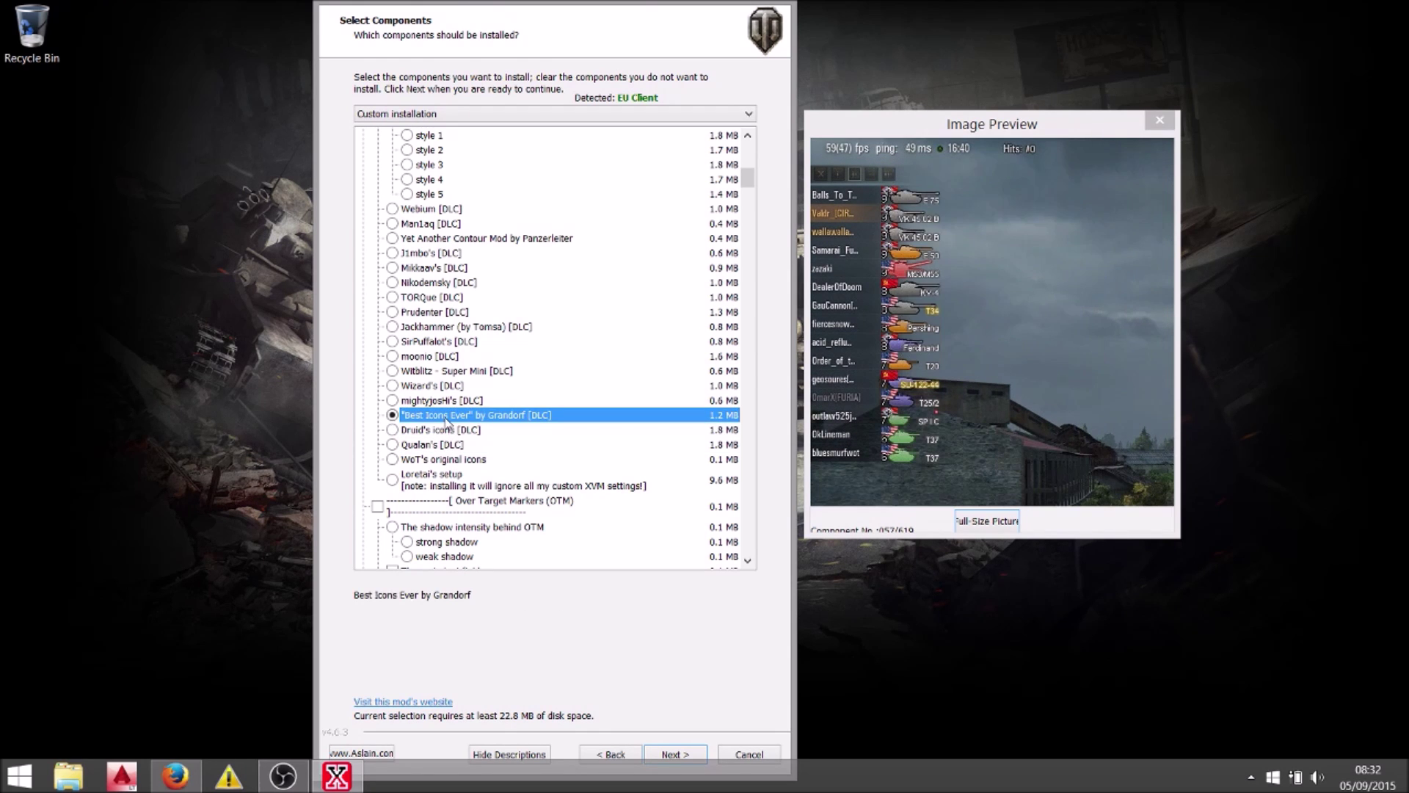
pyautogui.click(444, 403)
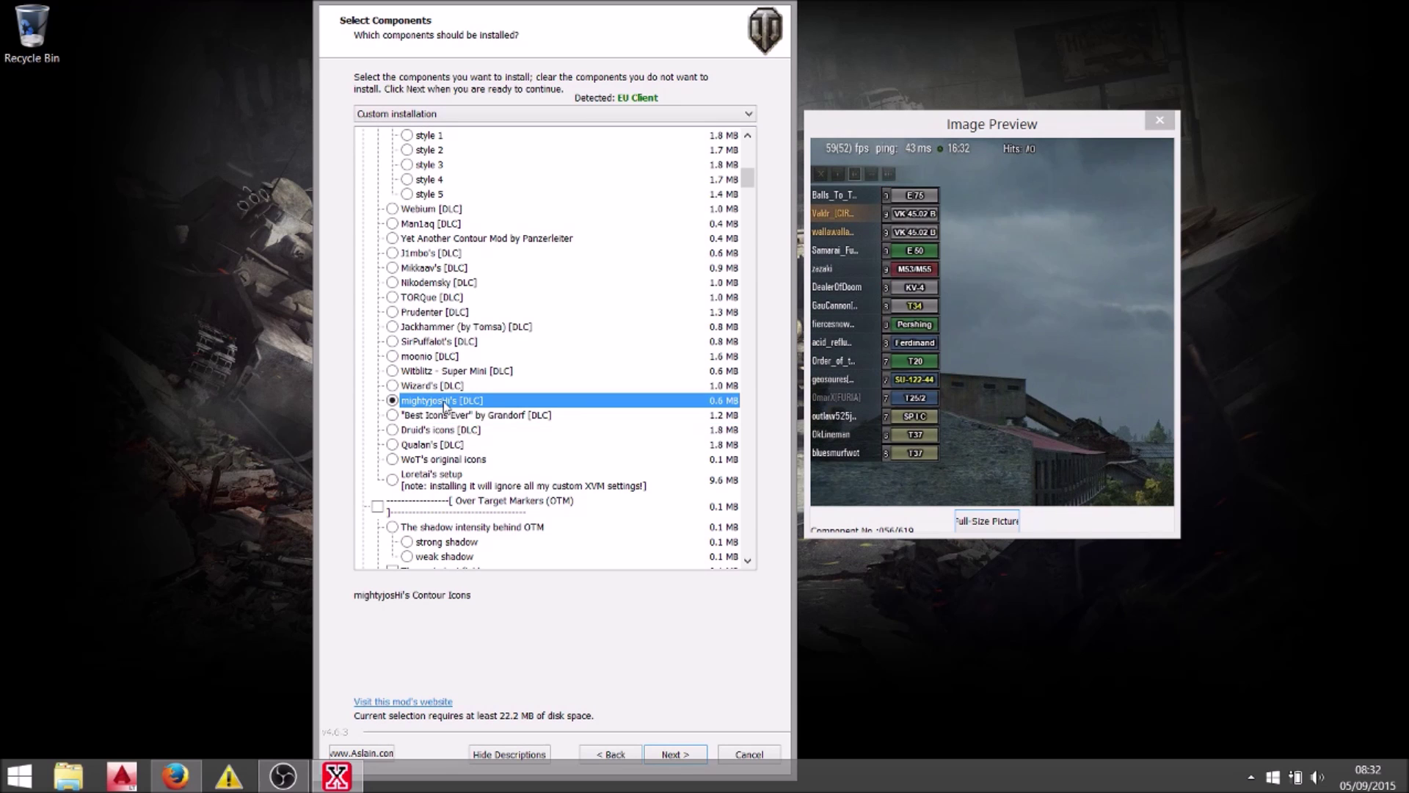
pyautogui.click(438, 356)
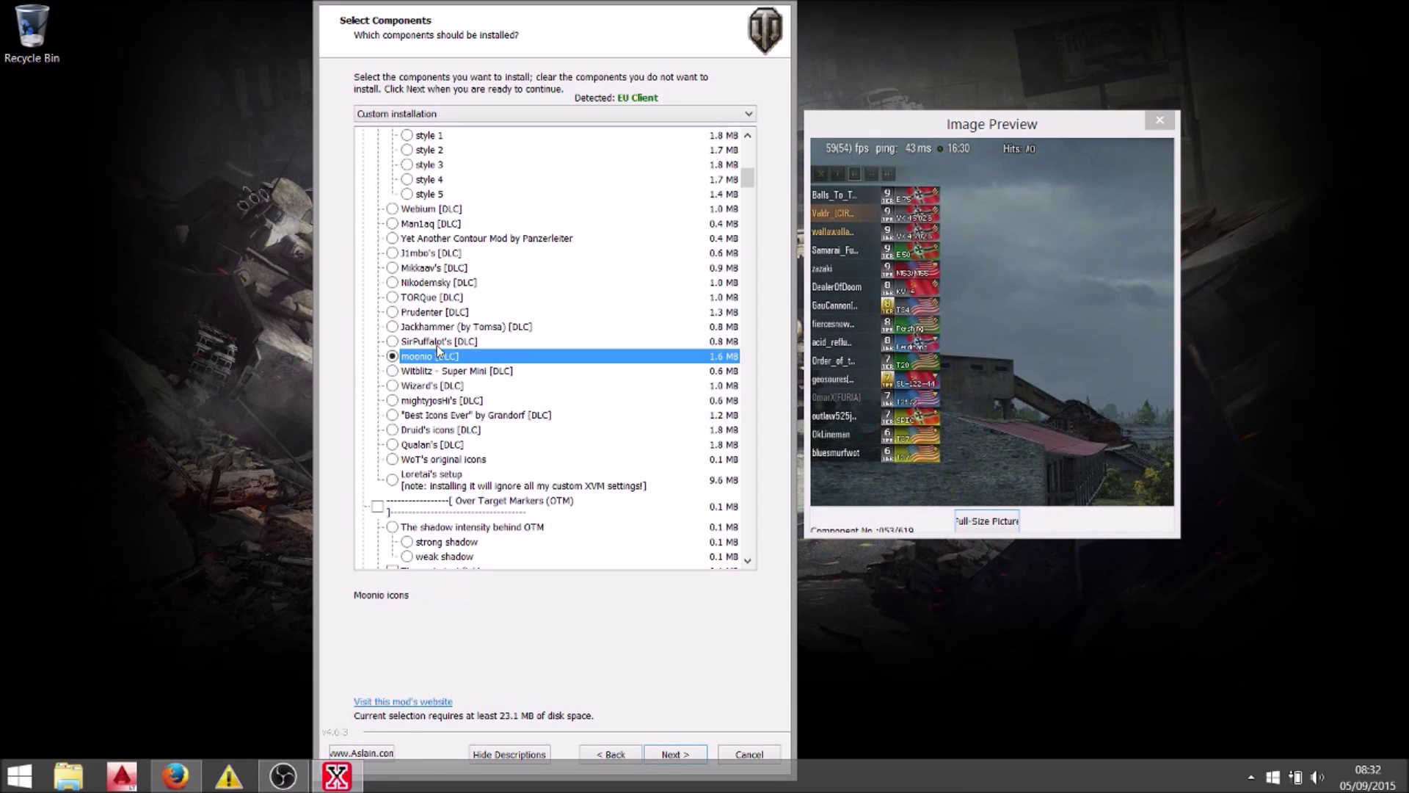
pyautogui.click(438, 342)
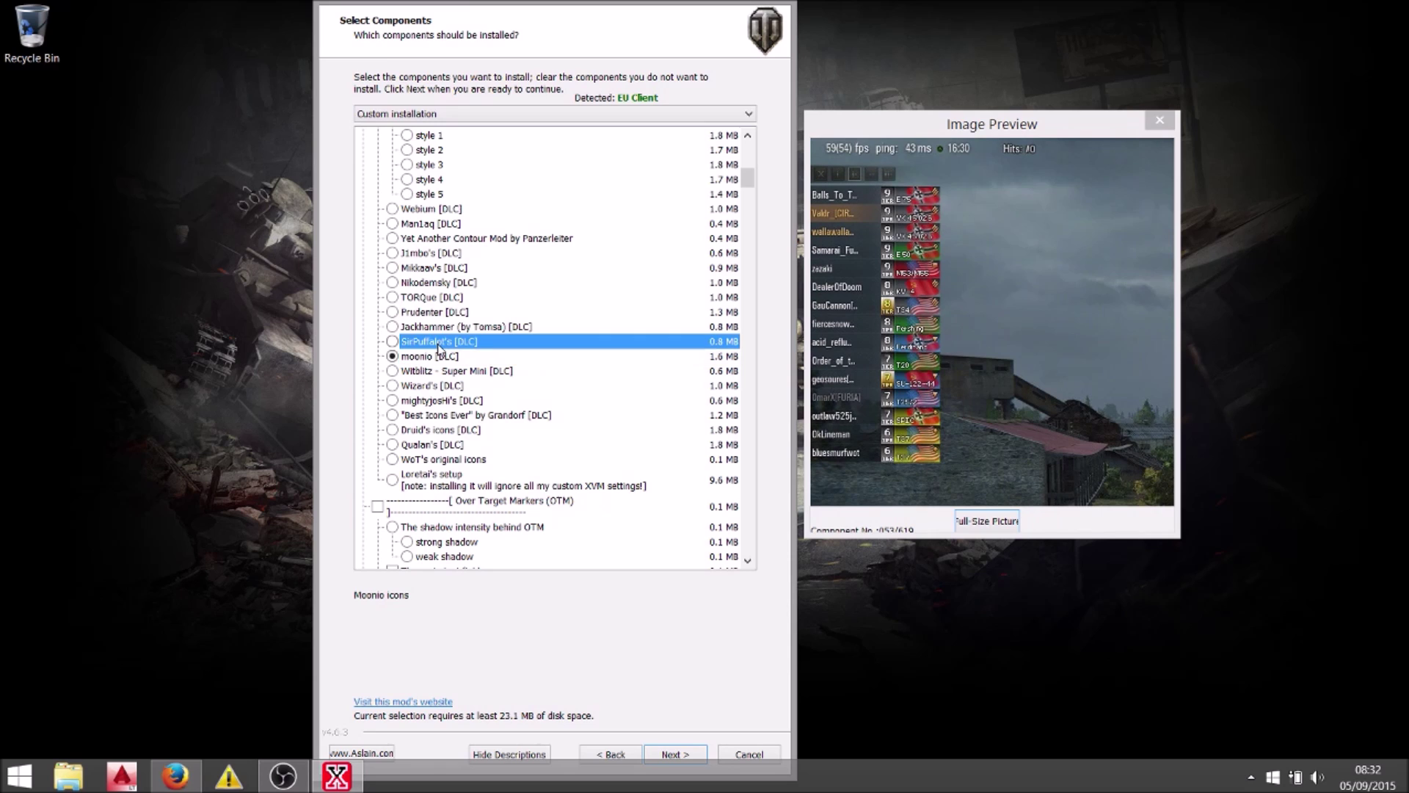
pyautogui.click(435, 460)
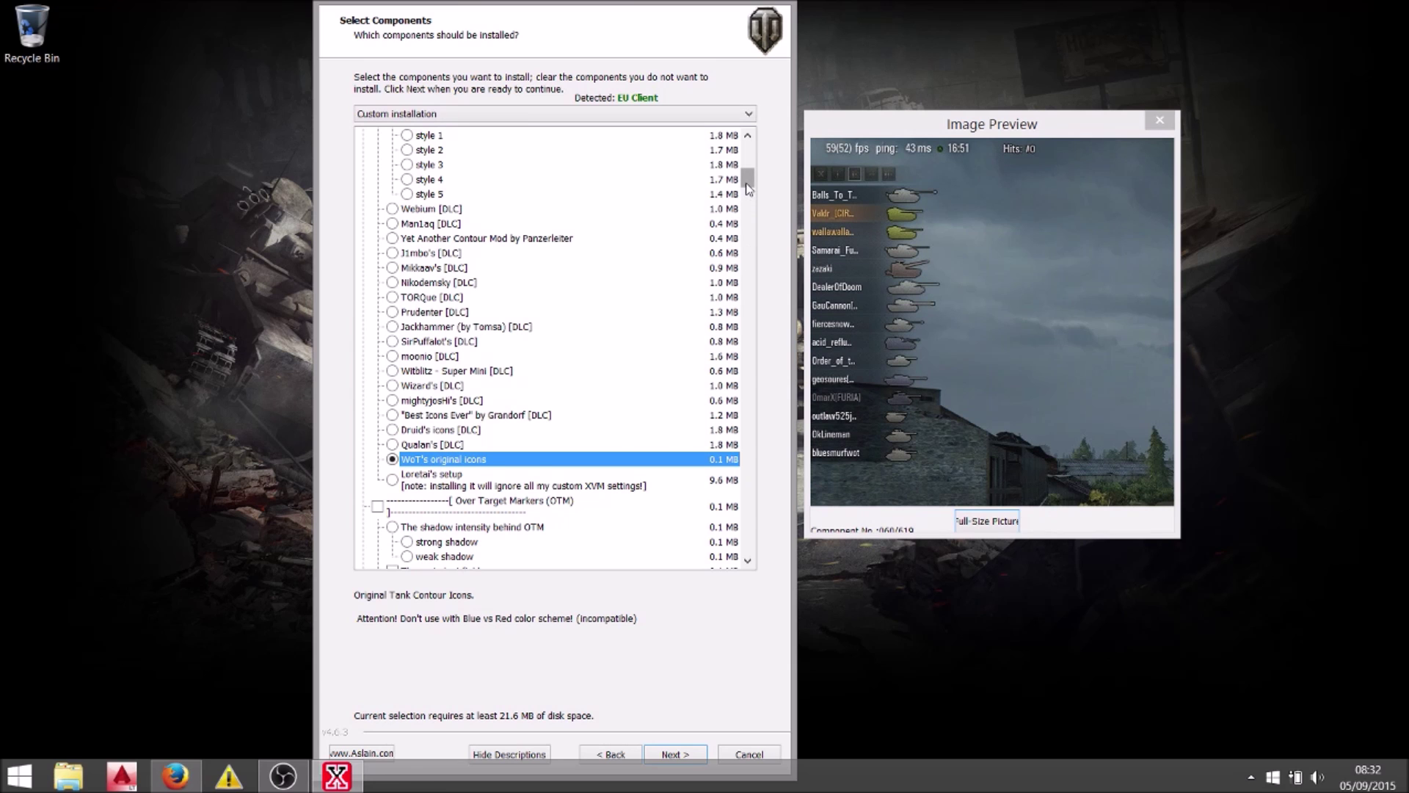
# Step: Look through the Over Target Markers (OTM) options, from shadow intensity and main text field to the rating marker icon
pyautogui.scroll(-6, 748, 202)
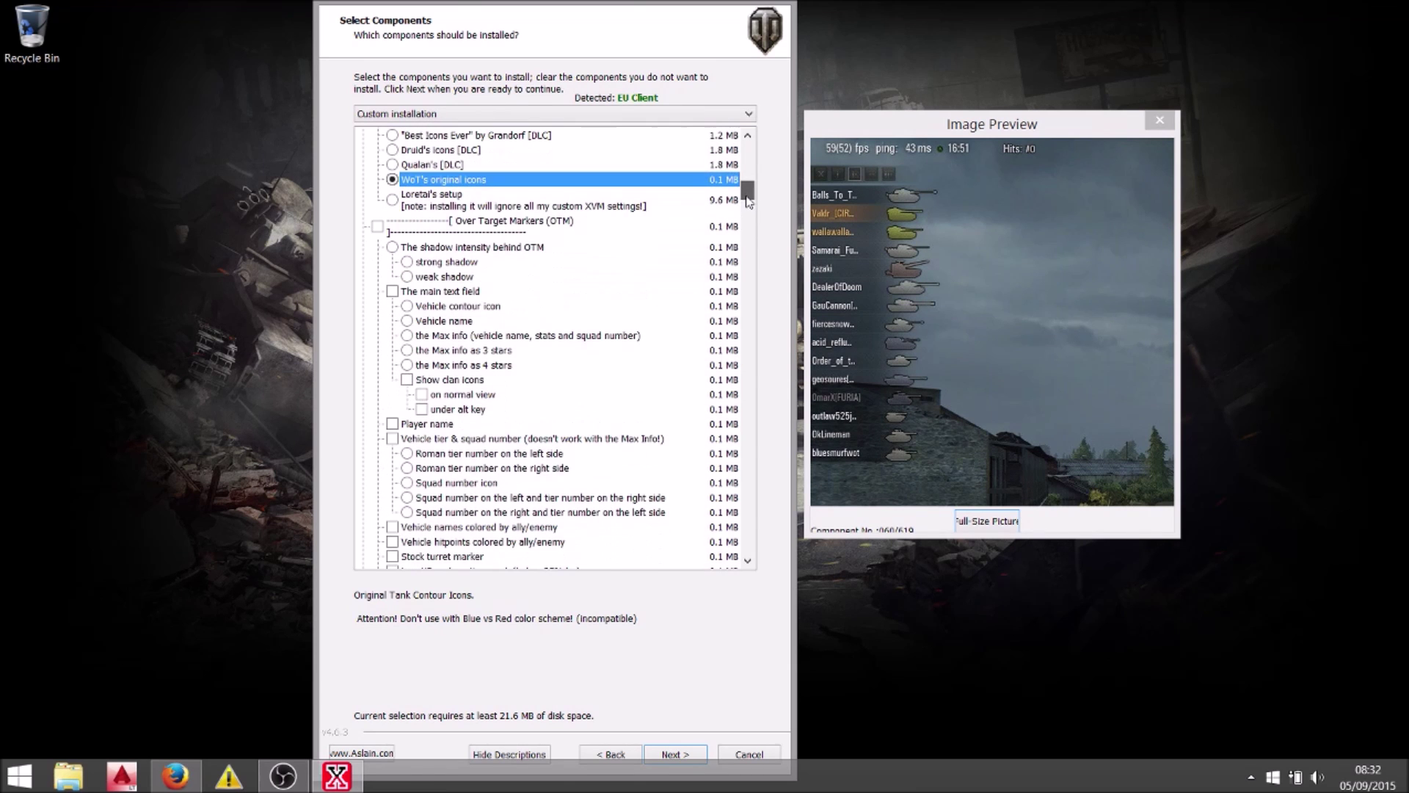
pyautogui.scroll(-2, 750, 203)
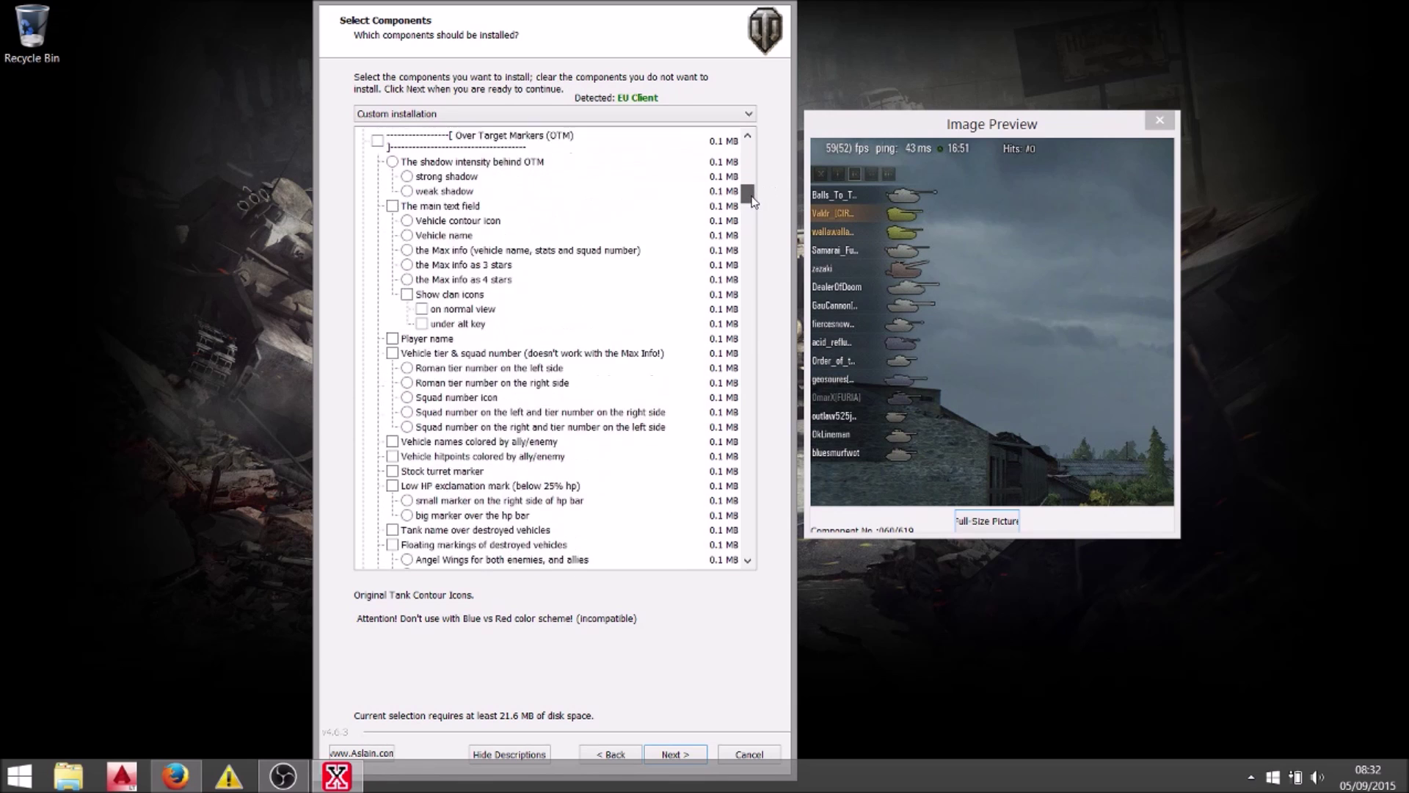
pyautogui.scroll(-4, 752, 200)
pyautogui.scroll(5, 752, 200)
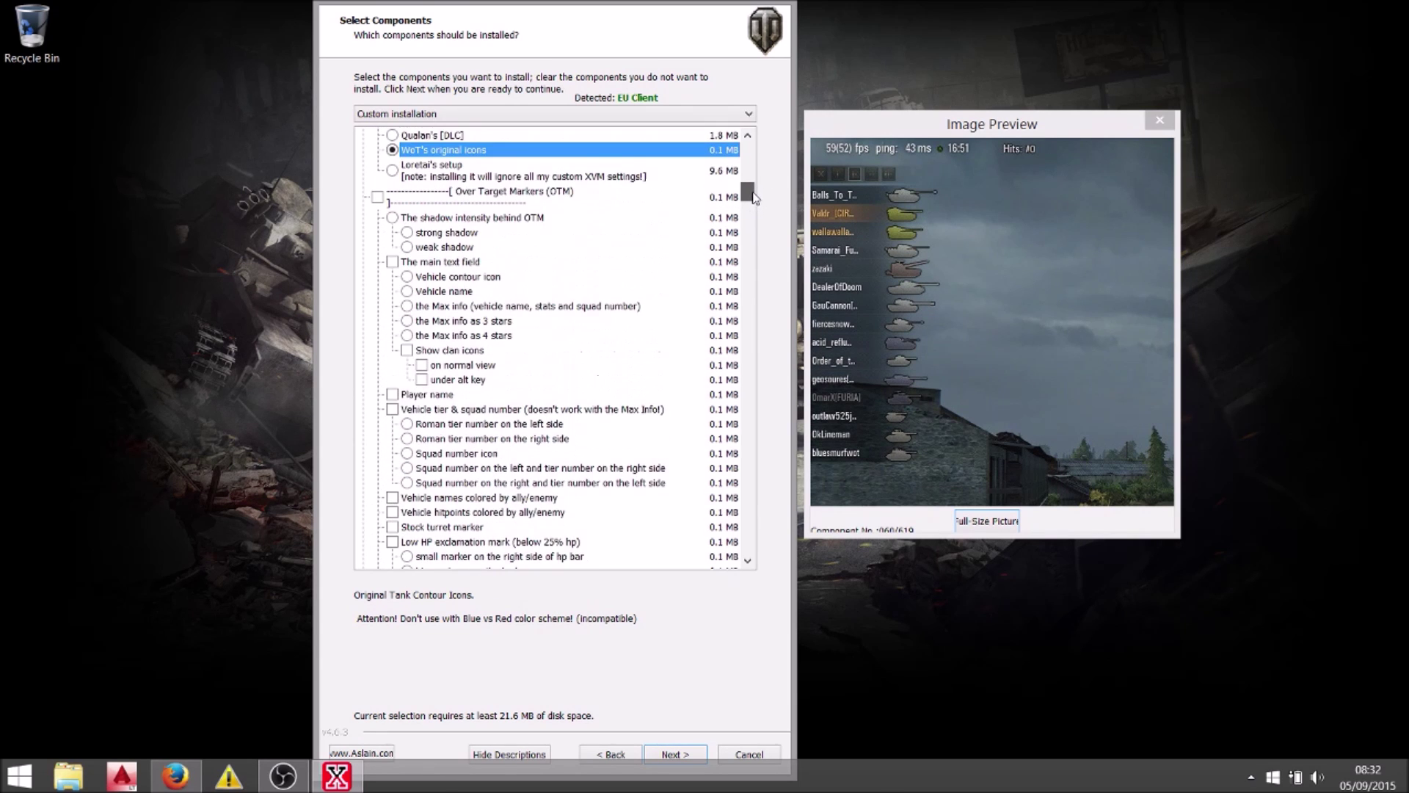
pyautogui.scroll(-1, 753, 196)
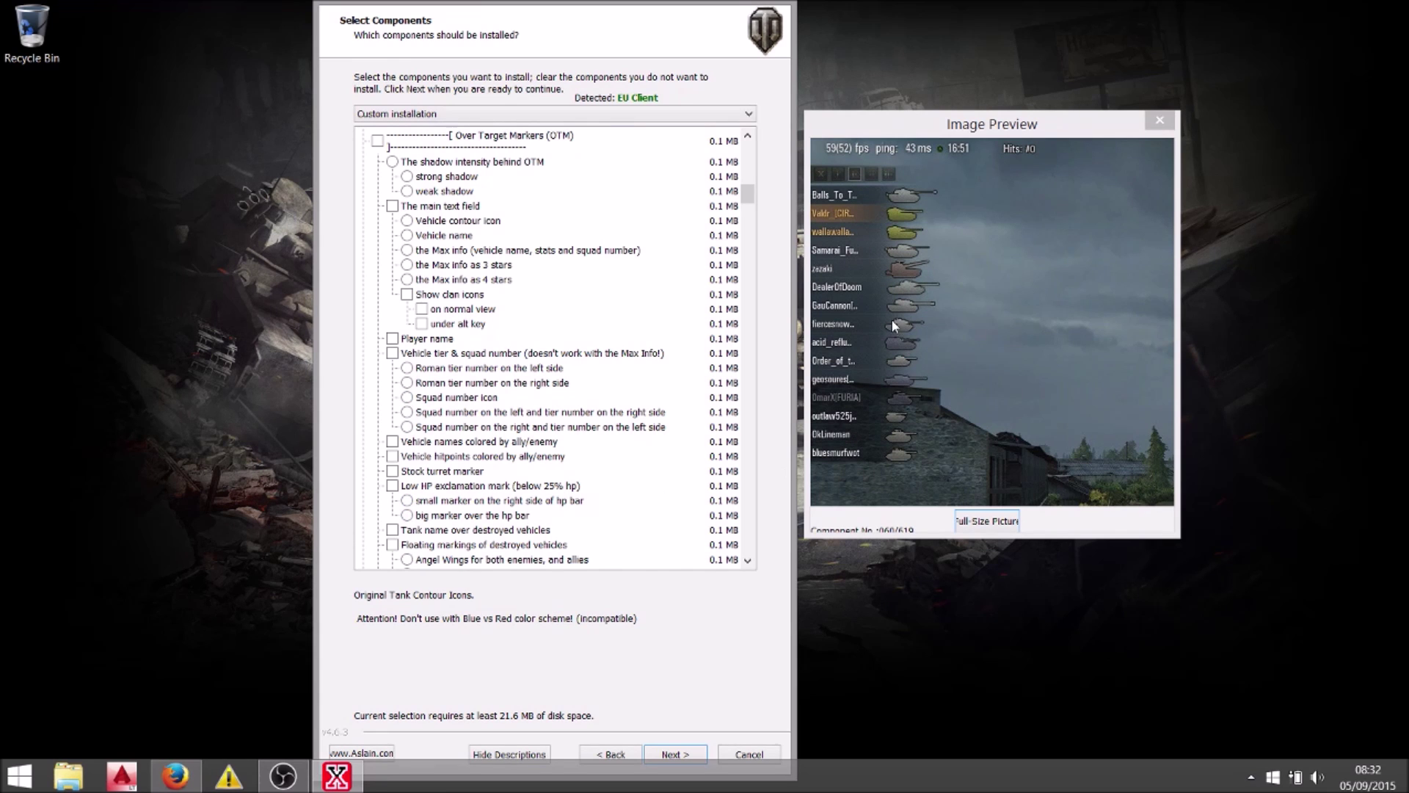
pyautogui.scroll(-4, 750, 197)
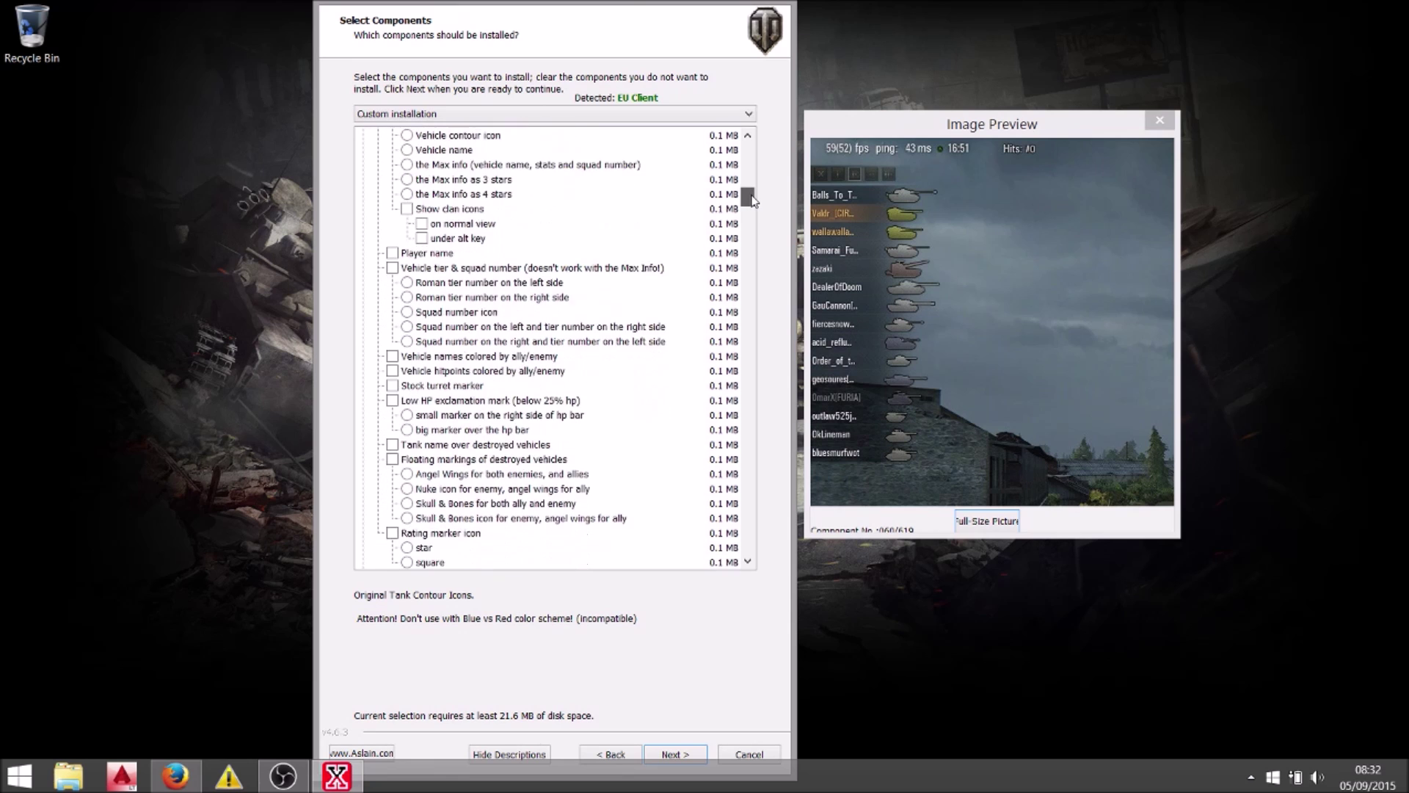
pyautogui.moveTo(751, 200); pyautogui.dragTo(753, 212)
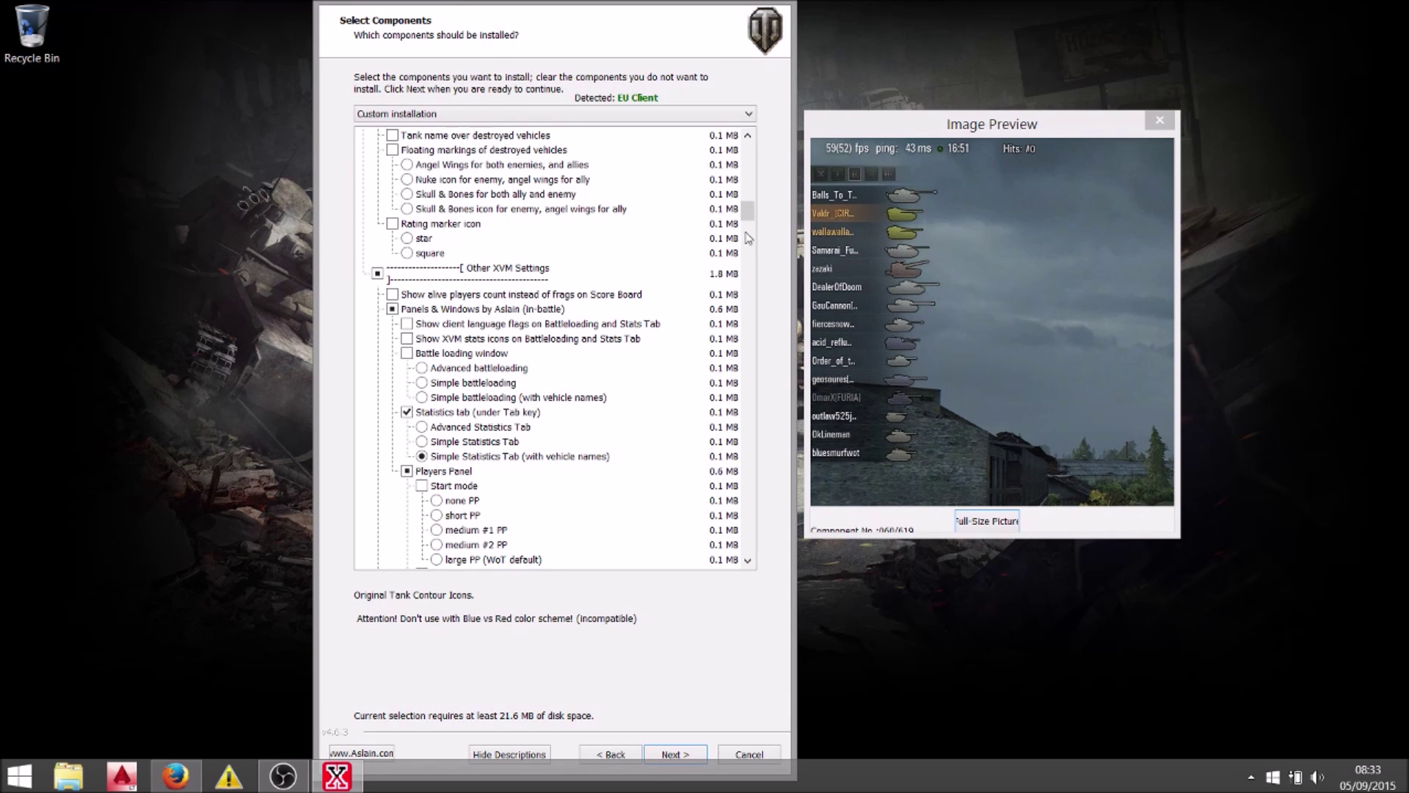
# Step: Preview the Simple Statistics Tab (with vehicle names) under Other XVM Settings and exclude the Statistics tab component
pyautogui.scroll(-1, 752, 220)
pyautogui.scroll(-1, 753, 220)
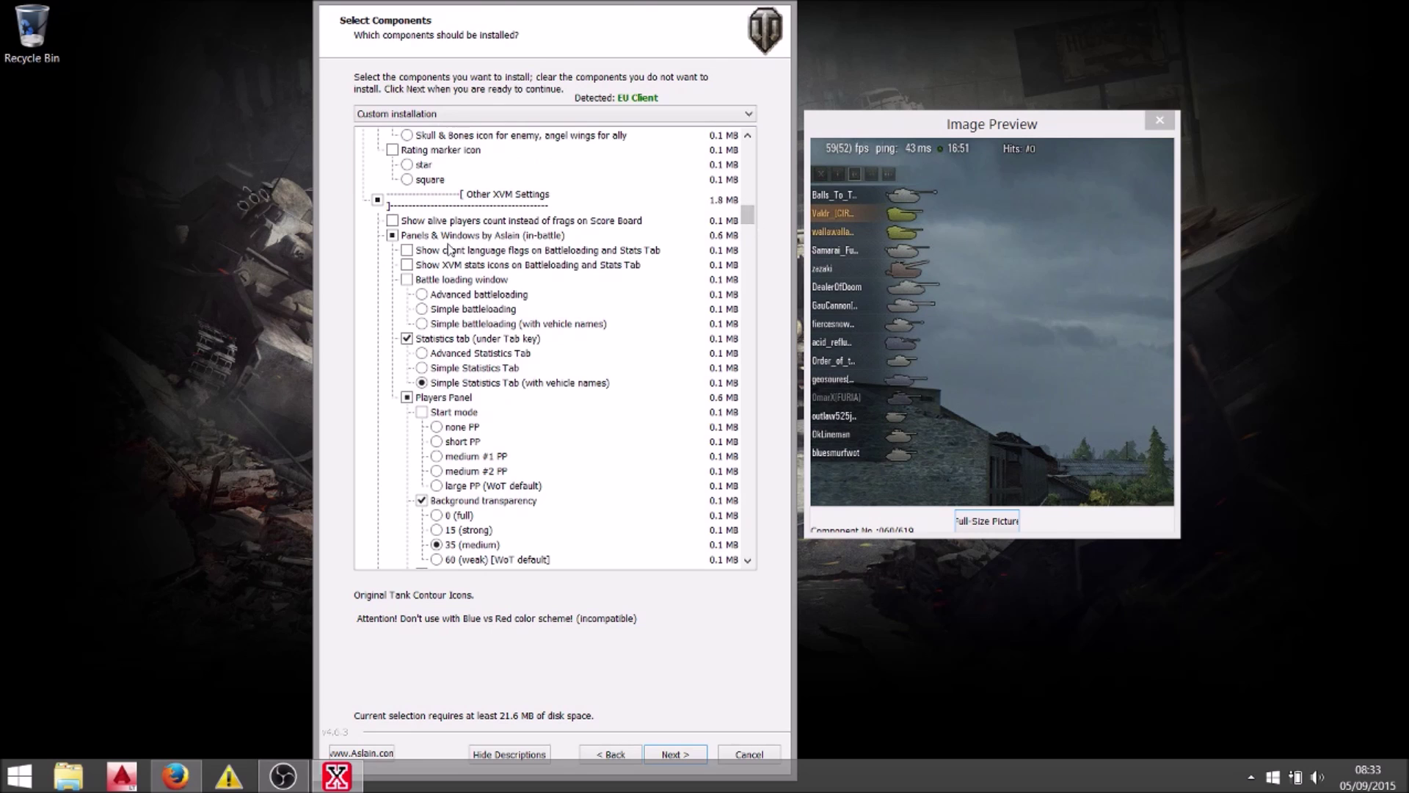
pyautogui.click(449, 342)
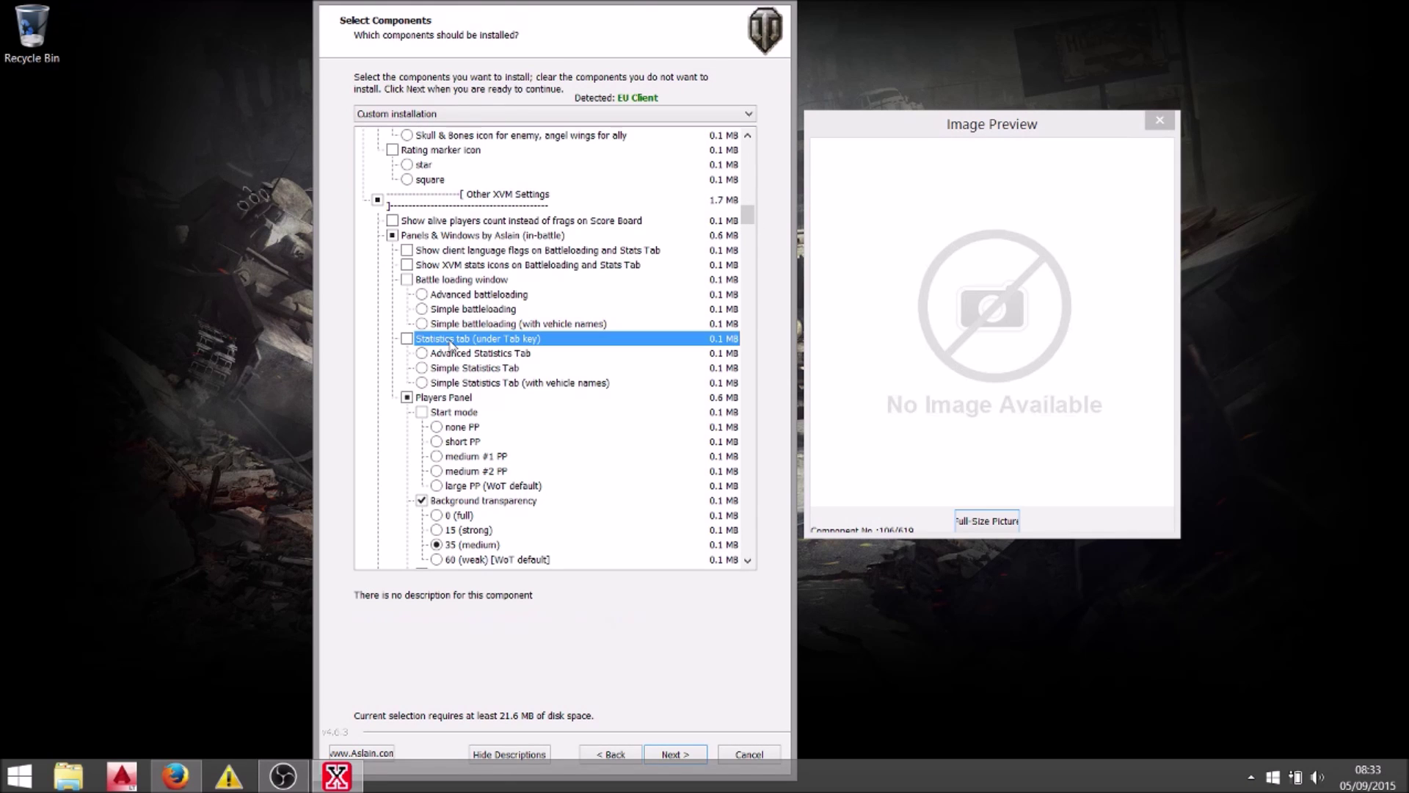
pyautogui.click(463, 385)
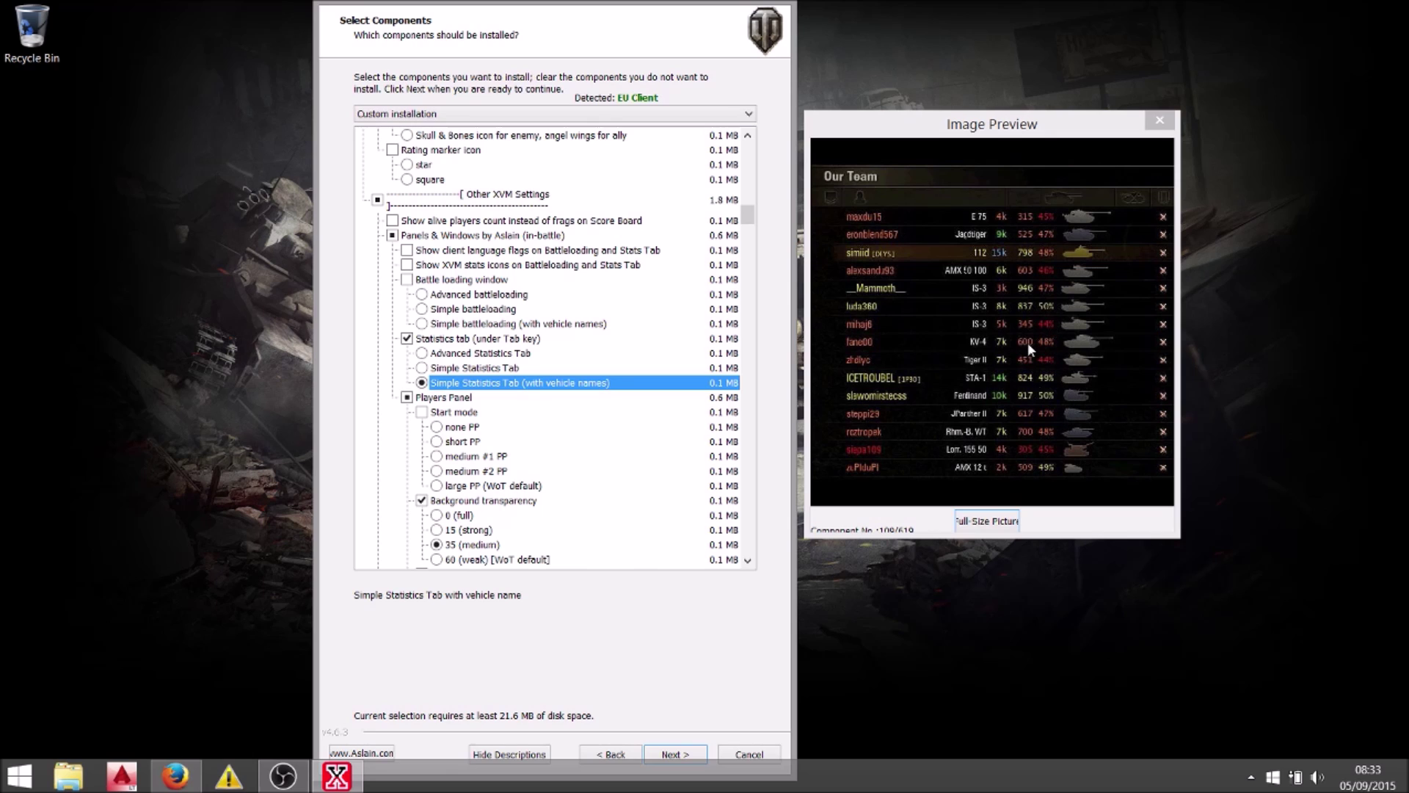
pyautogui.click(408, 339)
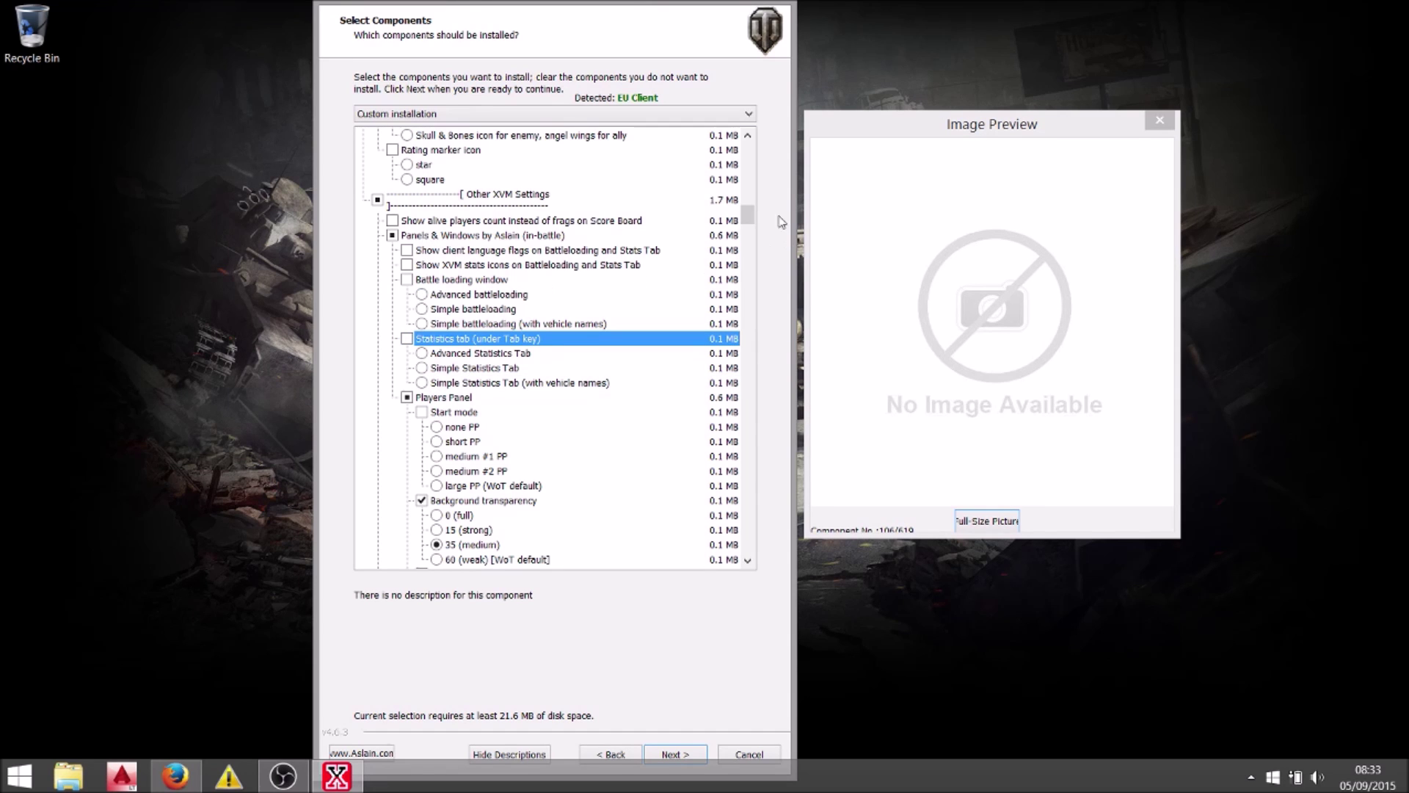
# Step: Reselect the whole Players Panel group, preview its none PP start mode, and exclude Start mode
pyautogui.scroll(-3, 752, 218)
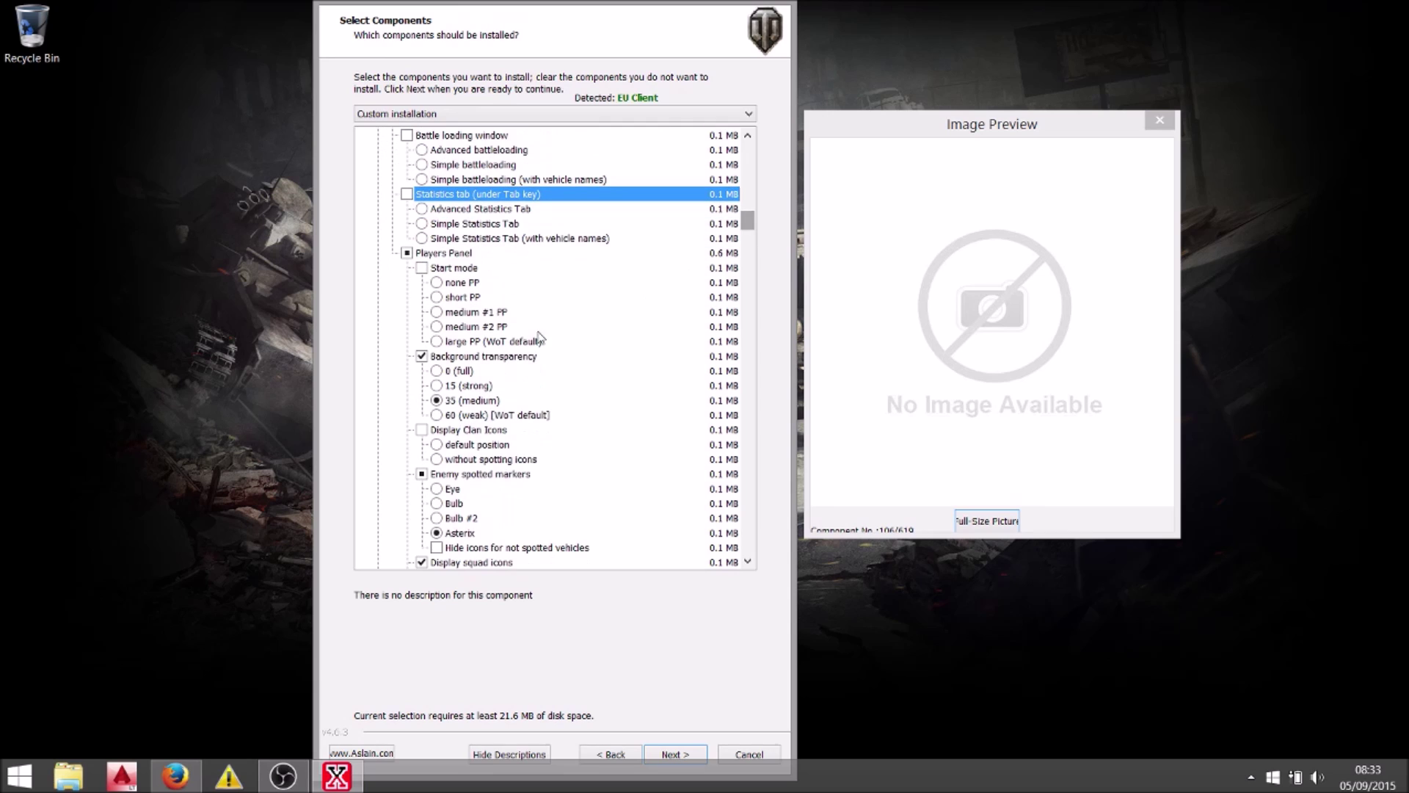
pyautogui.click(438, 257)
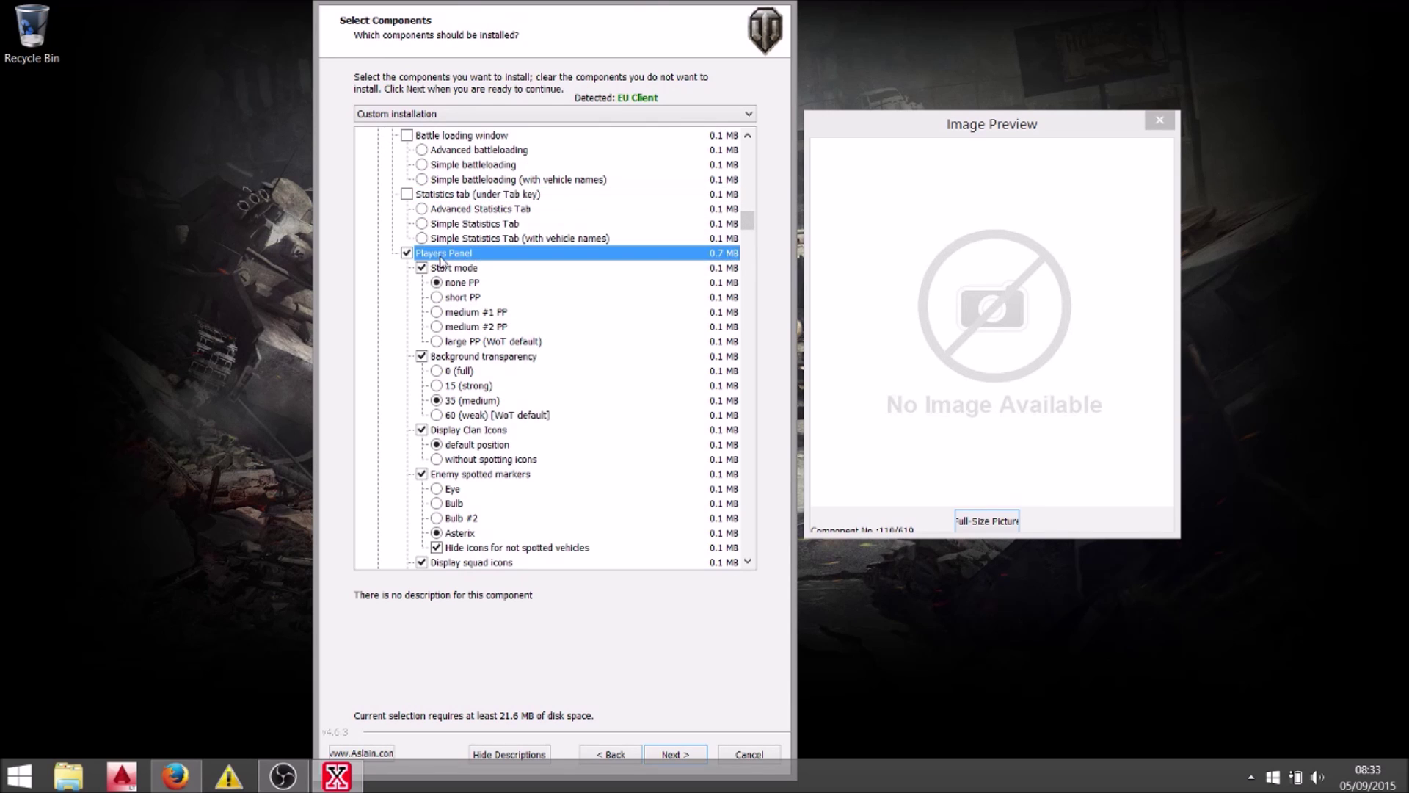
pyautogui.click(440, 259)
pyautogui.click(453, 257)
pyautogui.click(443, 285)
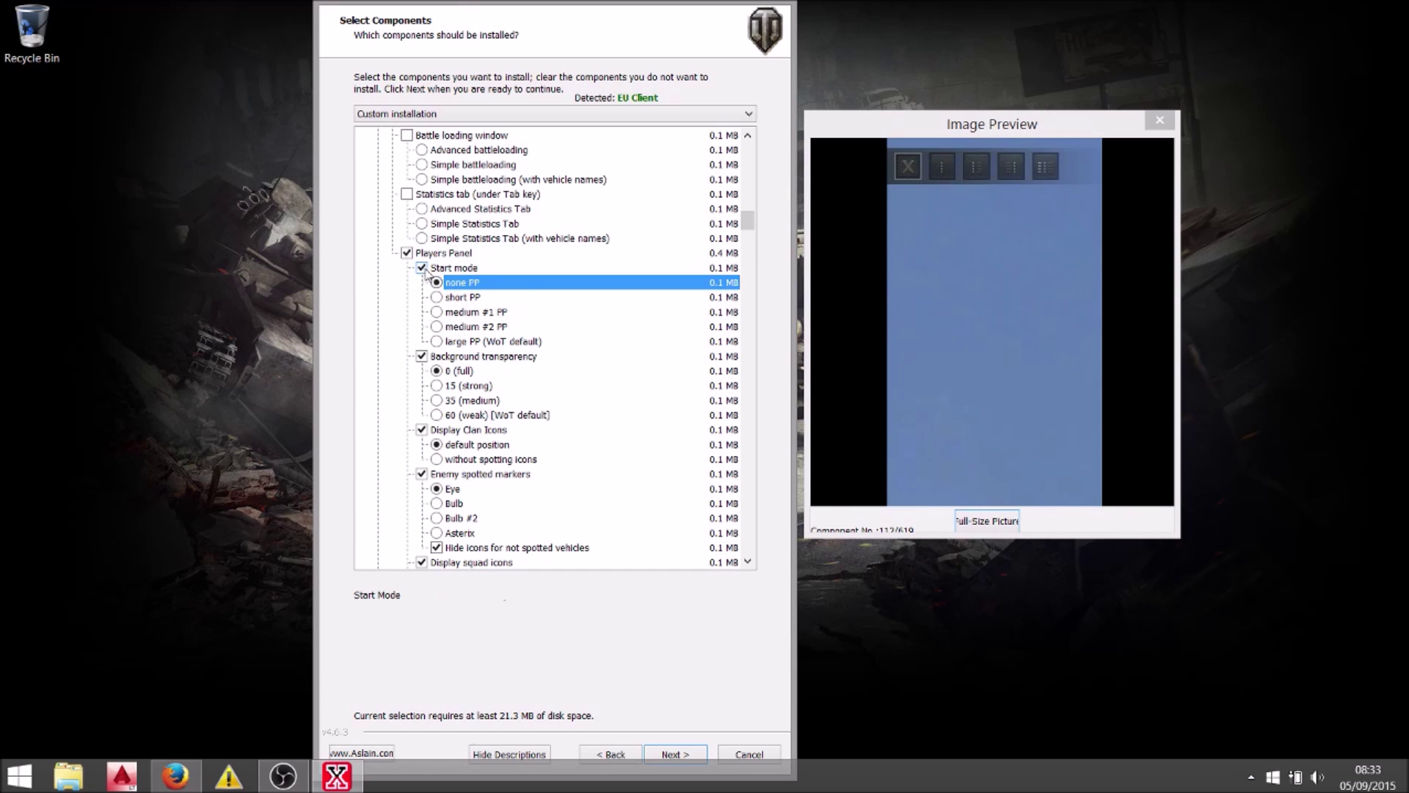
pyautogui.click(423, 269)
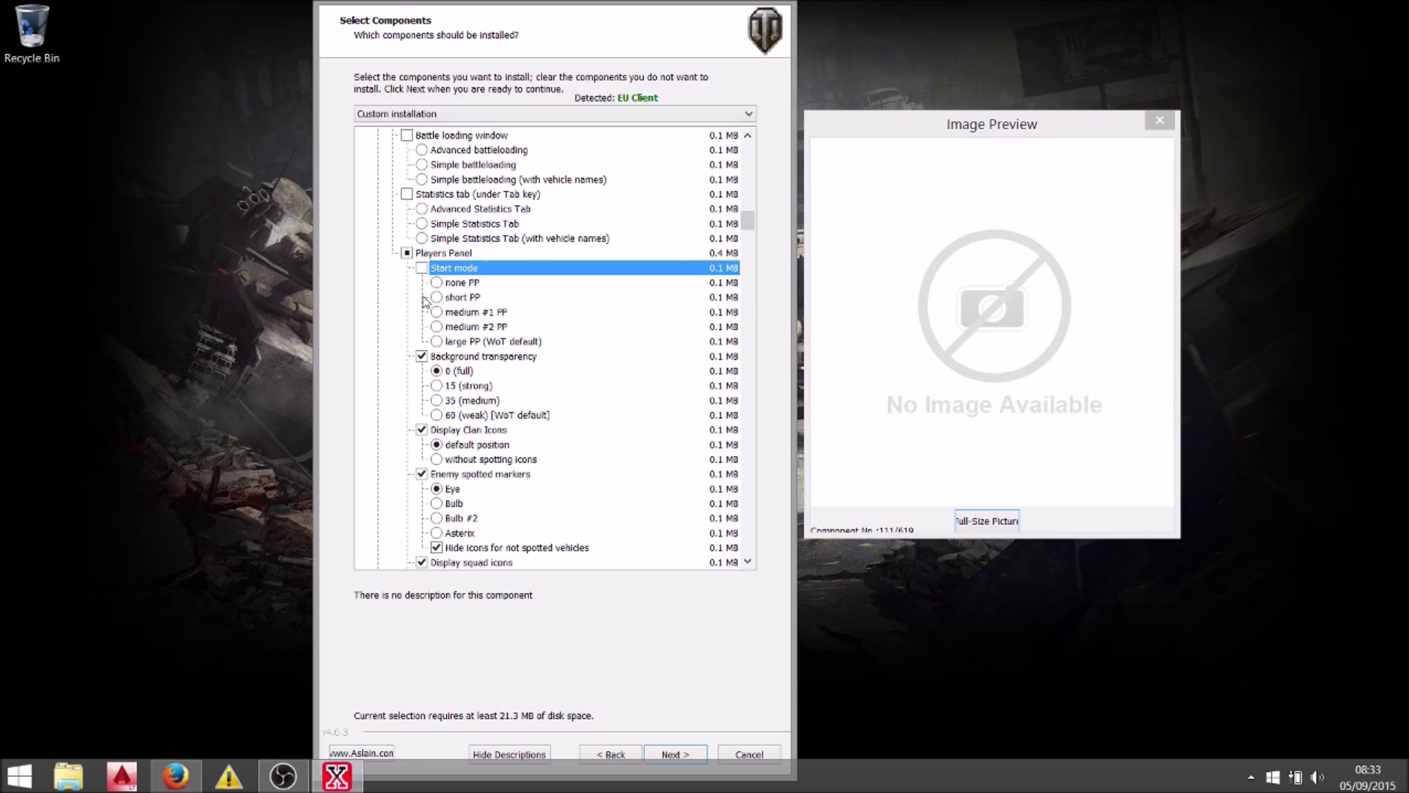
# Step: Preview background transparency 15 (strong), 35 (medium) and 60 (weak), and exclude both Background transparency and Display Clan Icons
pyautogui.click(438, 386)
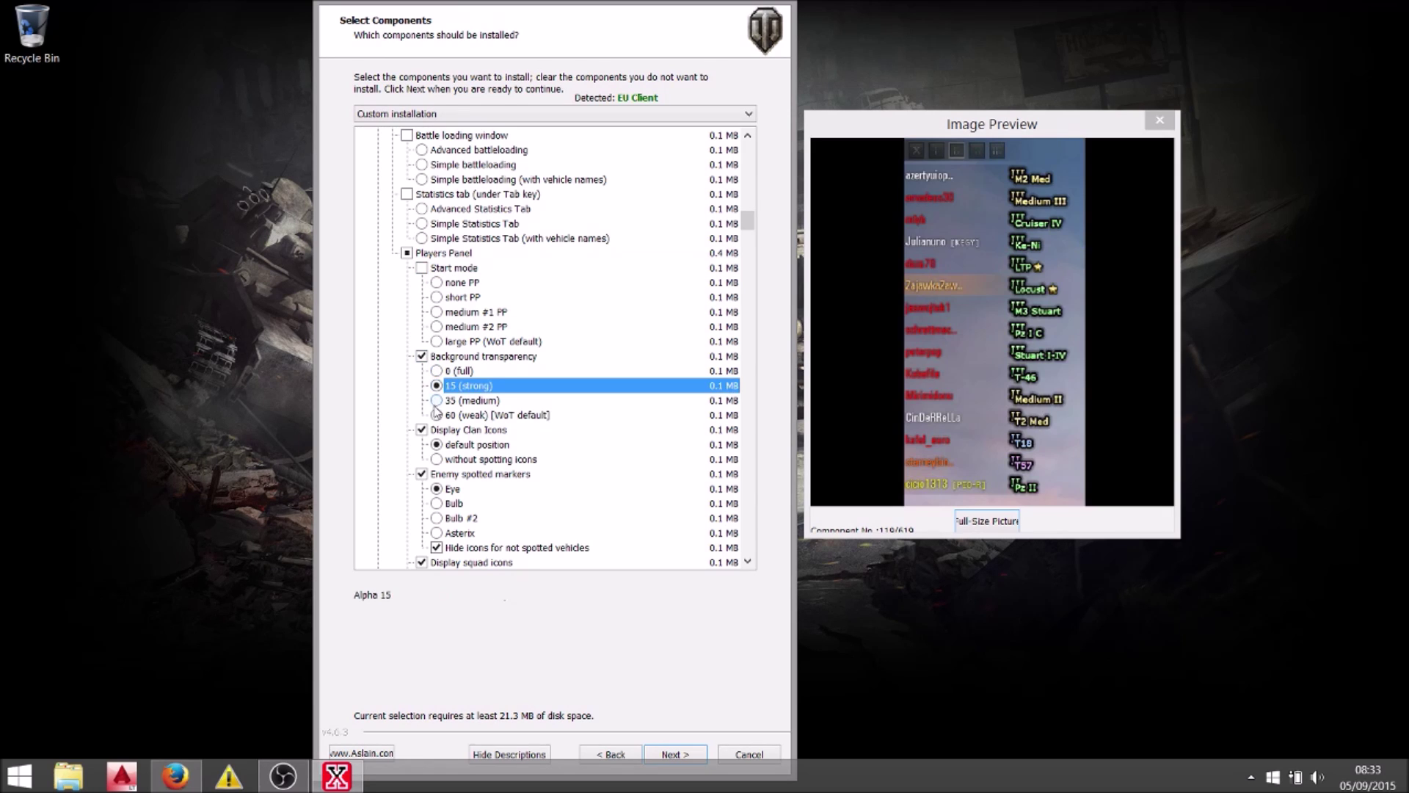
pyautogui.click(437, 401)
pyautogui.click(437, 416)
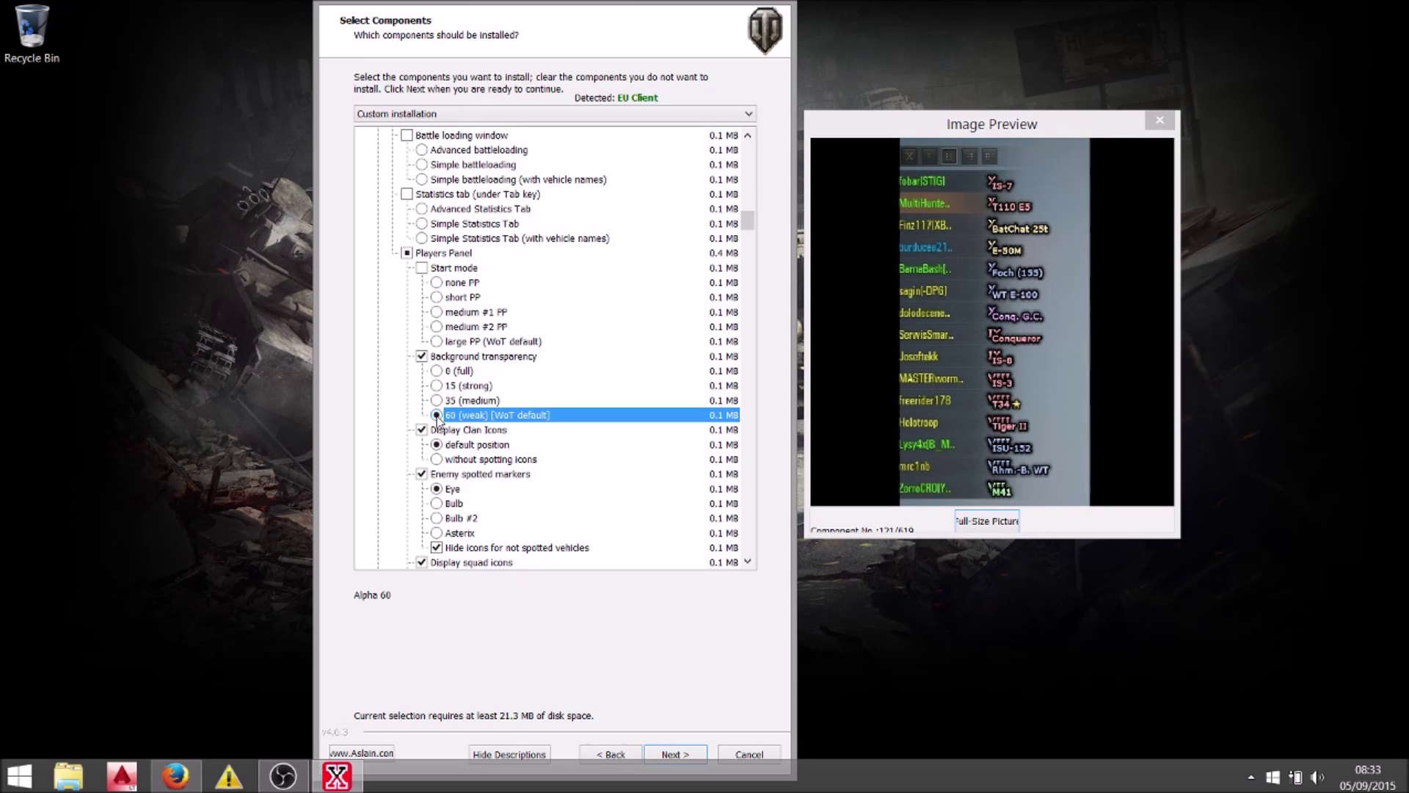
pyautogui.click(422, 357)
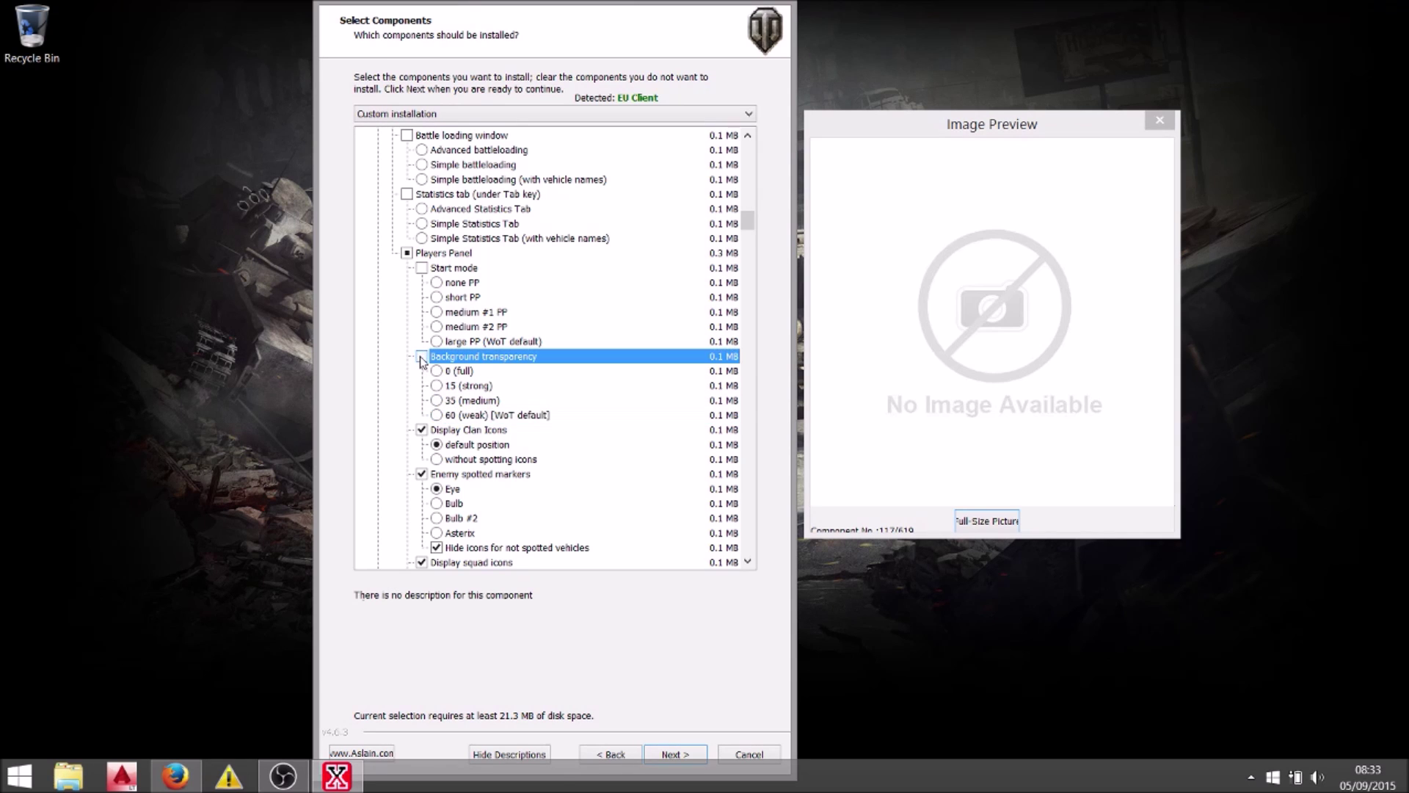
pyautogui.click(462, 433)
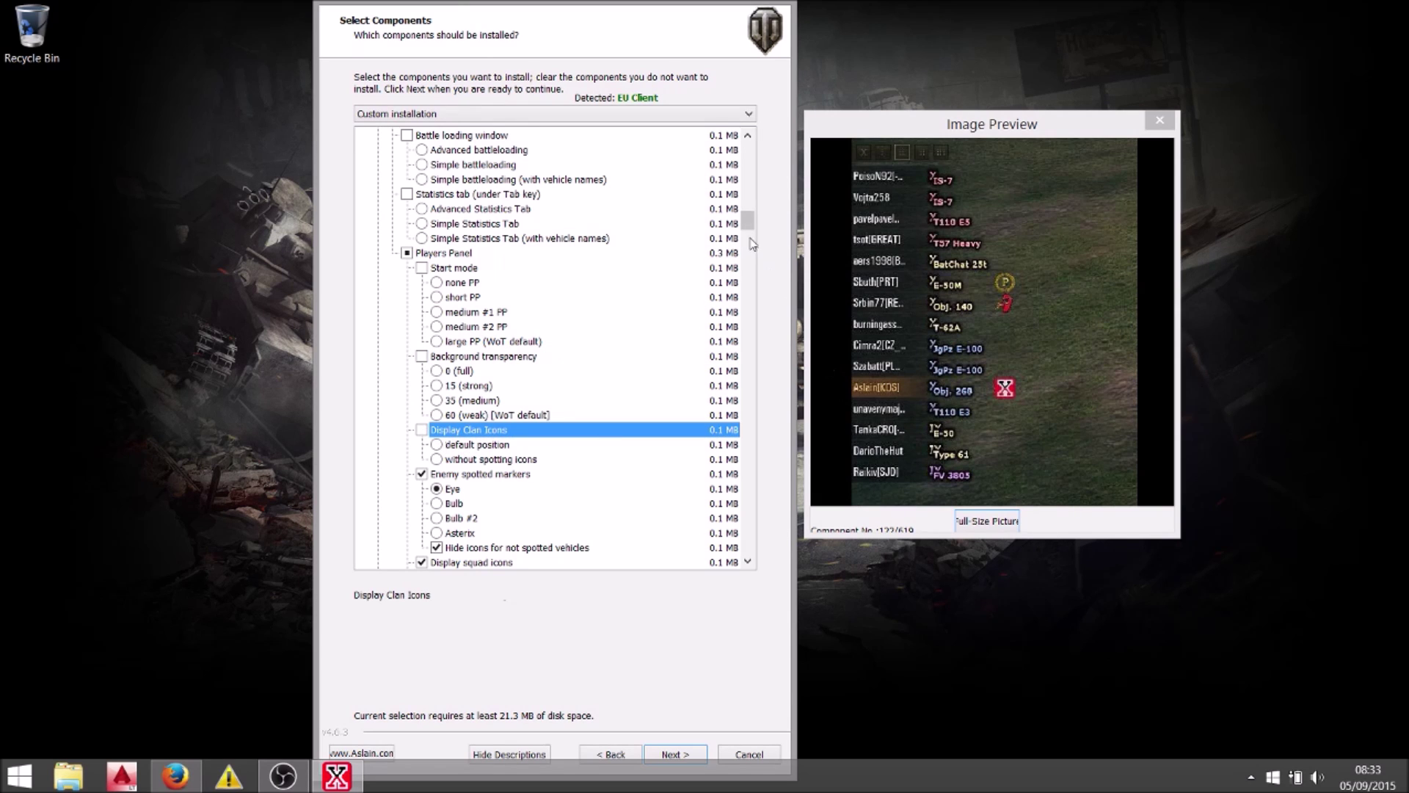
# Step: Compare the enemy spotted markers and choose Asterix, with Hide icons for not spotted vehicles enabled
pyautogui.moveTo(748, 220); pyautogui.dragTo(748, 230)
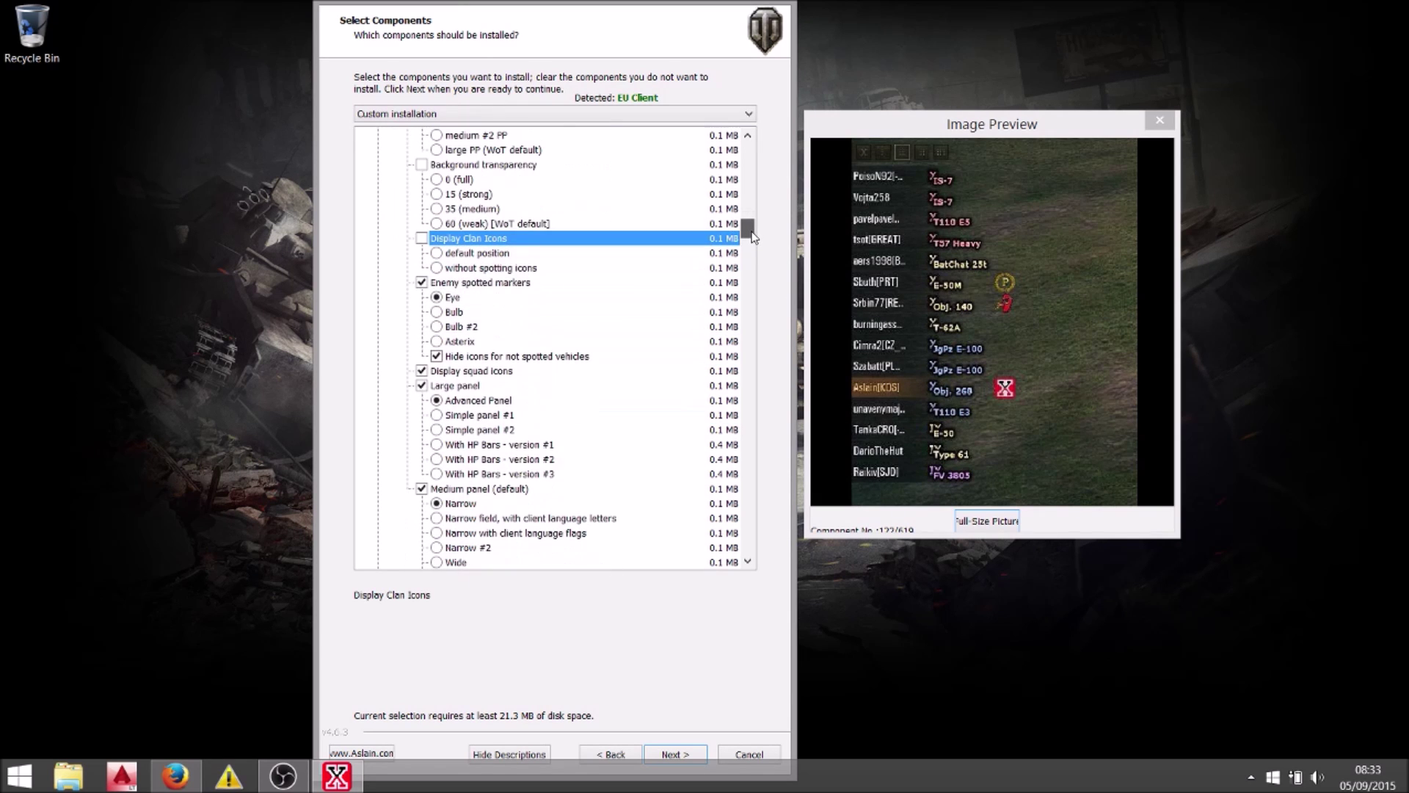
pyautogui.click(456, 311)
pyautogui.click(457, 328)
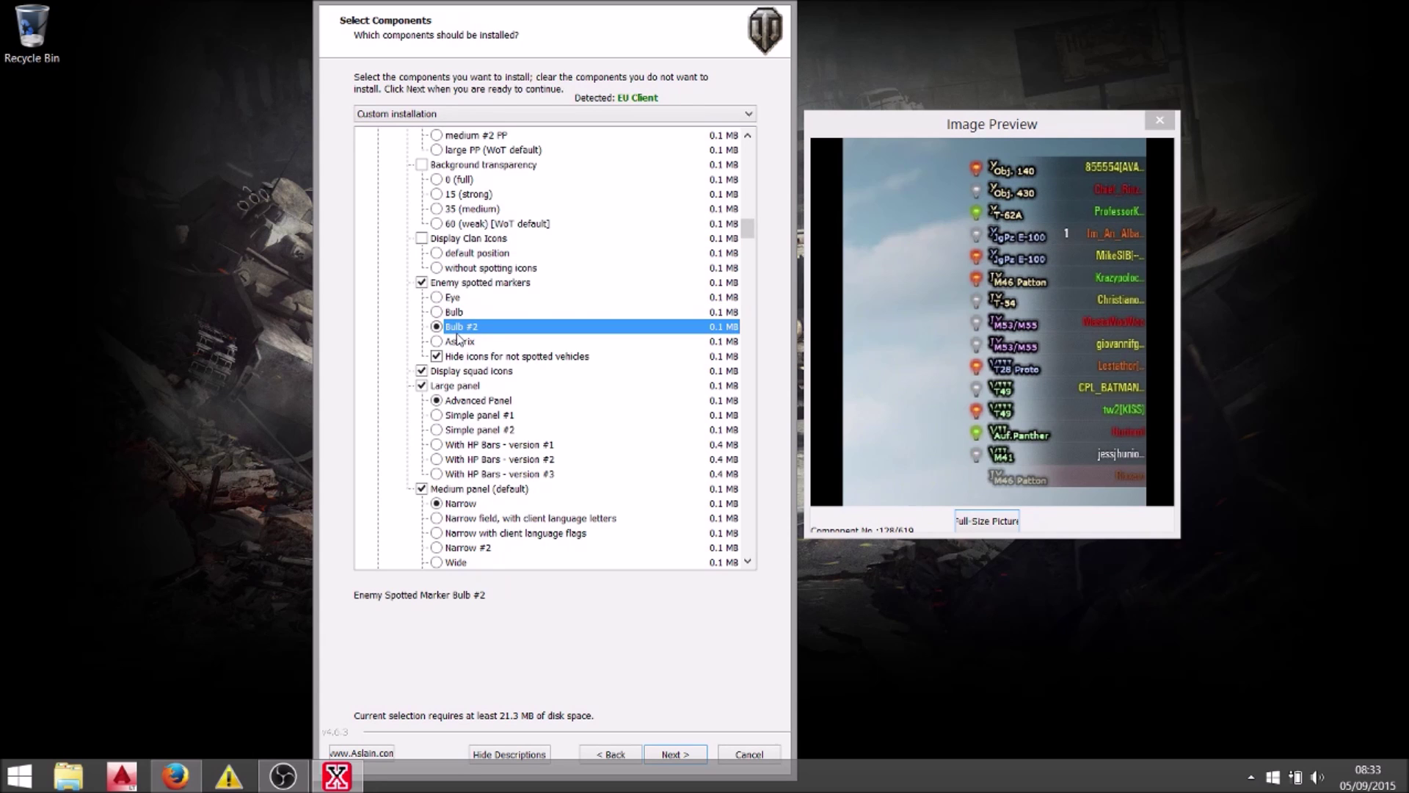
pyautogui.click(460, 342)
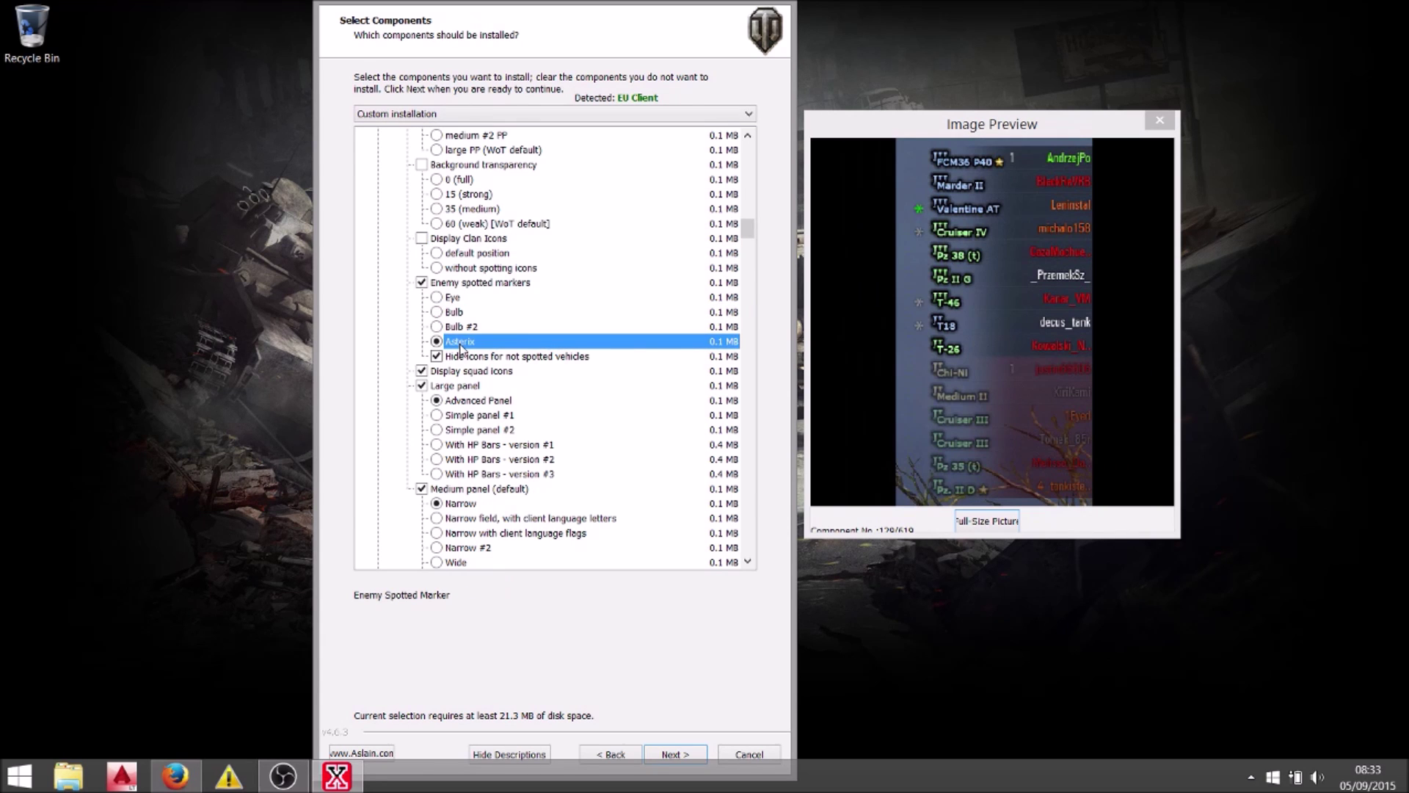
pyautogui.click(472, 360)
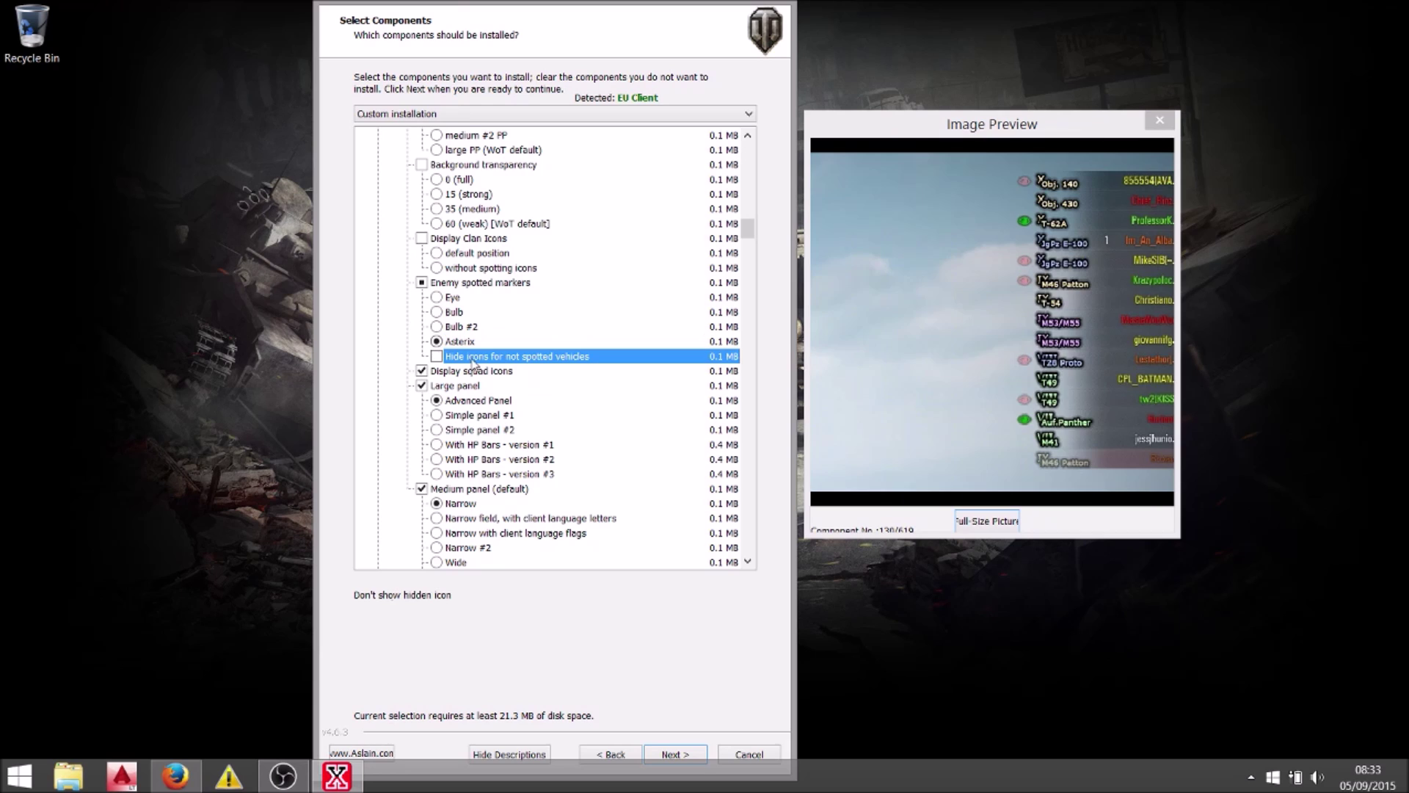
pyautogui.click(437, 357)
pyautogui.click(460, 345)
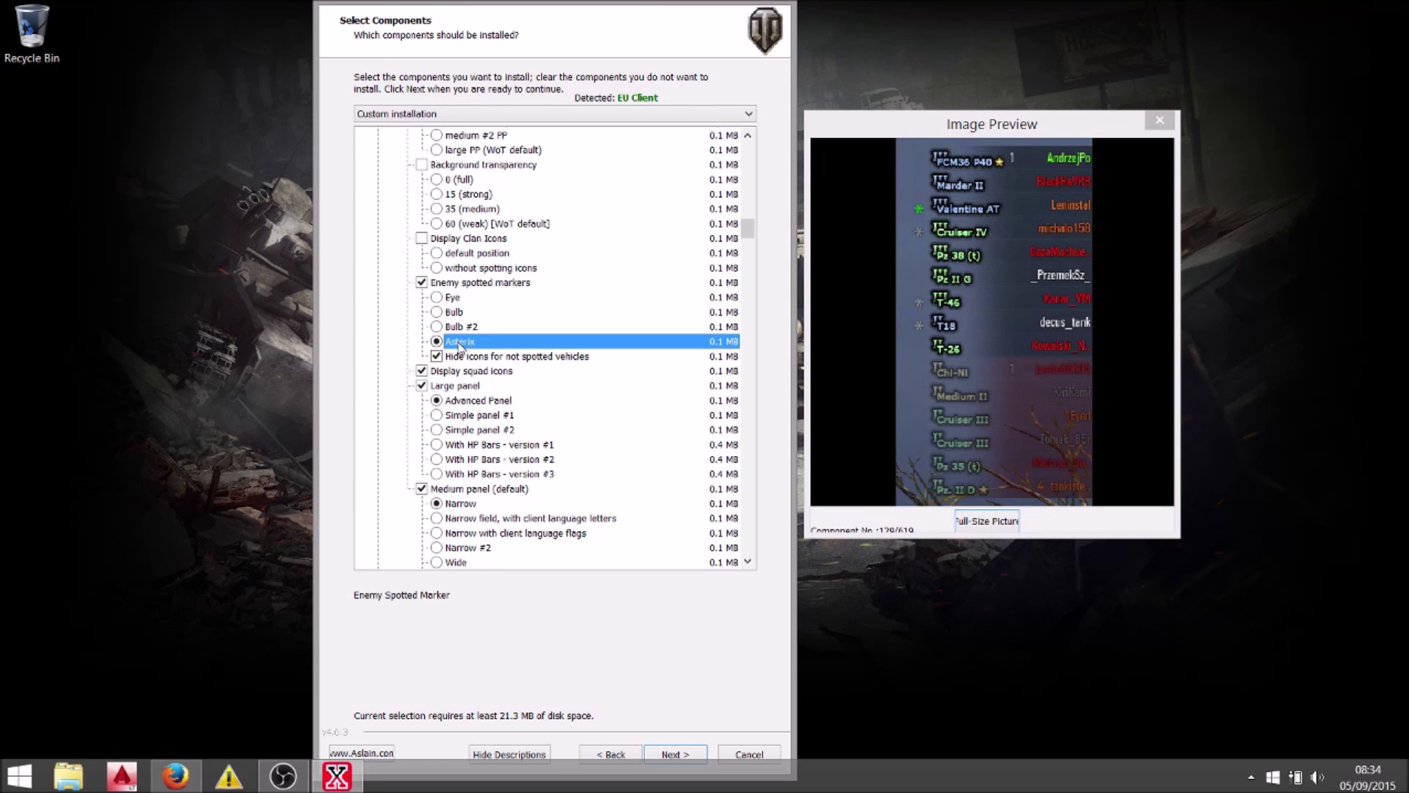
pyautogui.click(457, 358)
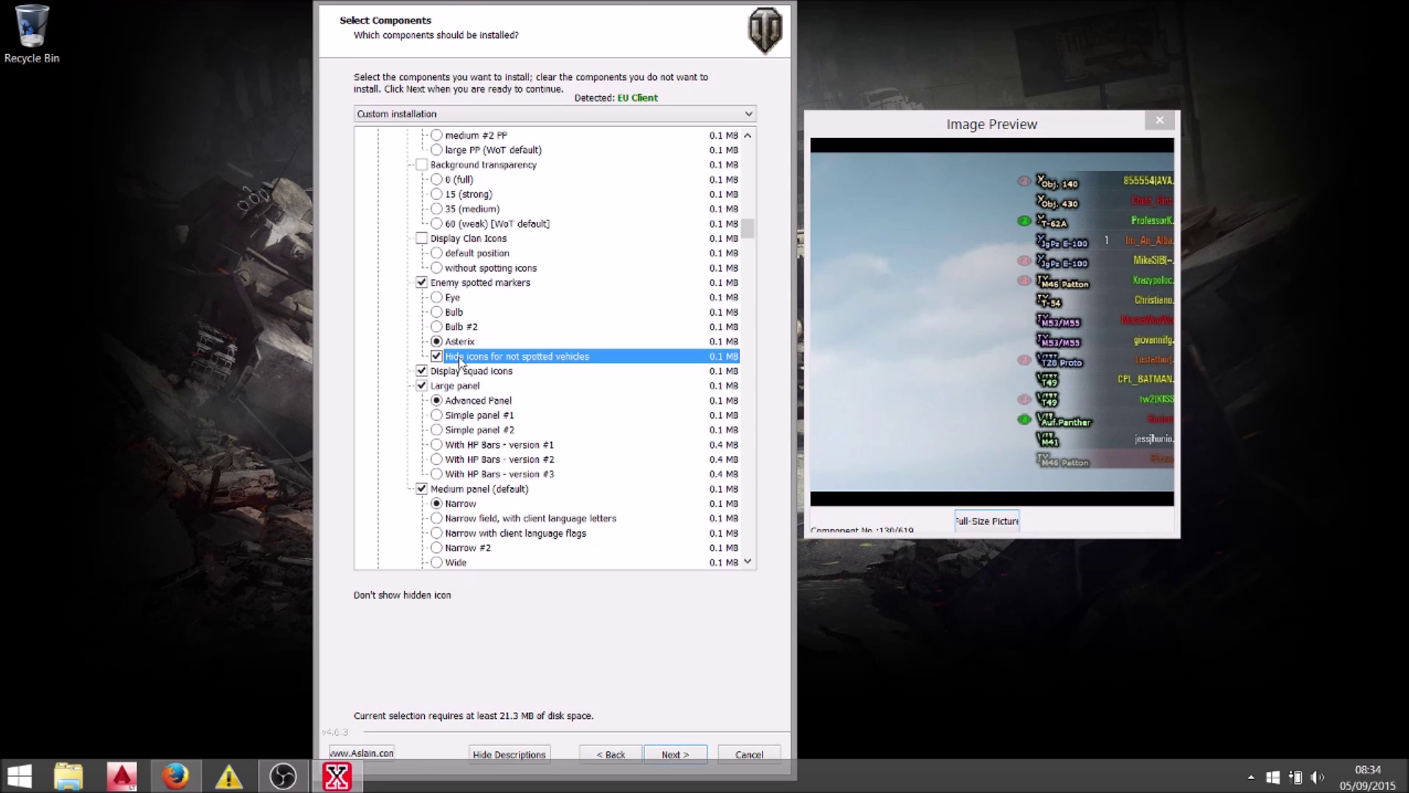
# Step: Preview Display squad icons and keep it enabled, and set the Large panel to With HP Bars - version #2
pyautogui.click(470, 374)
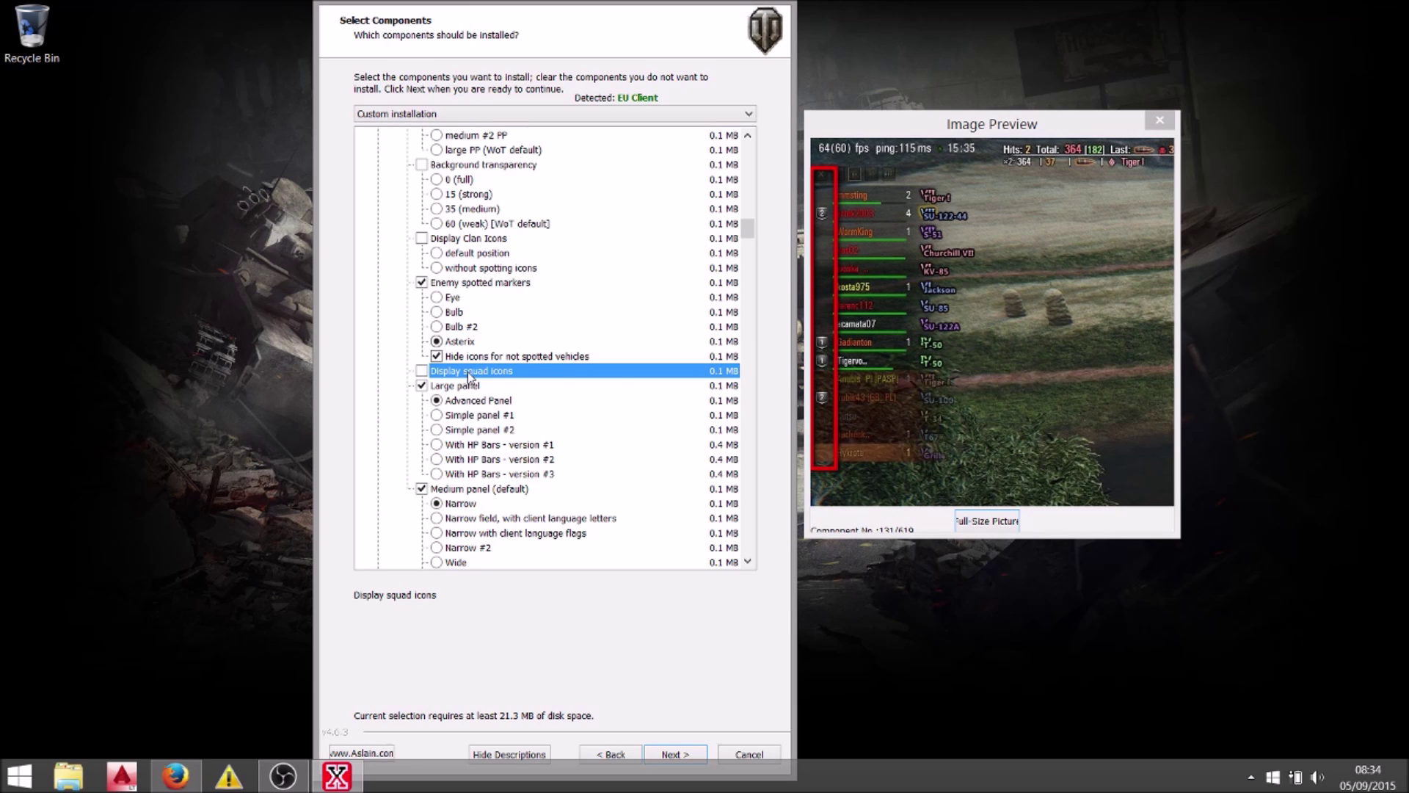
pyautogui.click(468, 372)
pyautogui.click(470, 386)
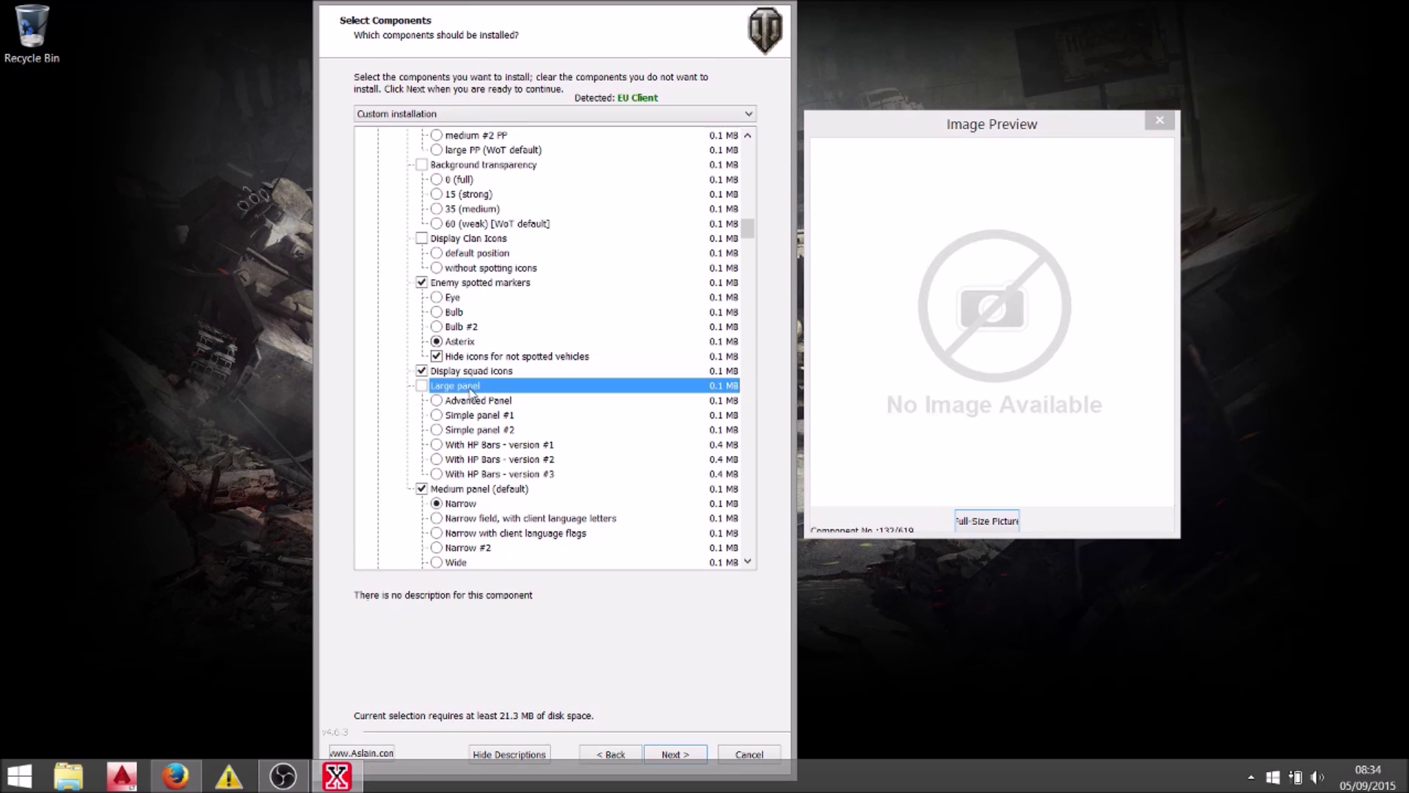
pyautogui.moveTo(748, 229)
pyautogui.mouseDown()
pyautogui.moveTo(749, 242)
pyautogui.moveTo(747, 231)
pyautogui.mouseUp()
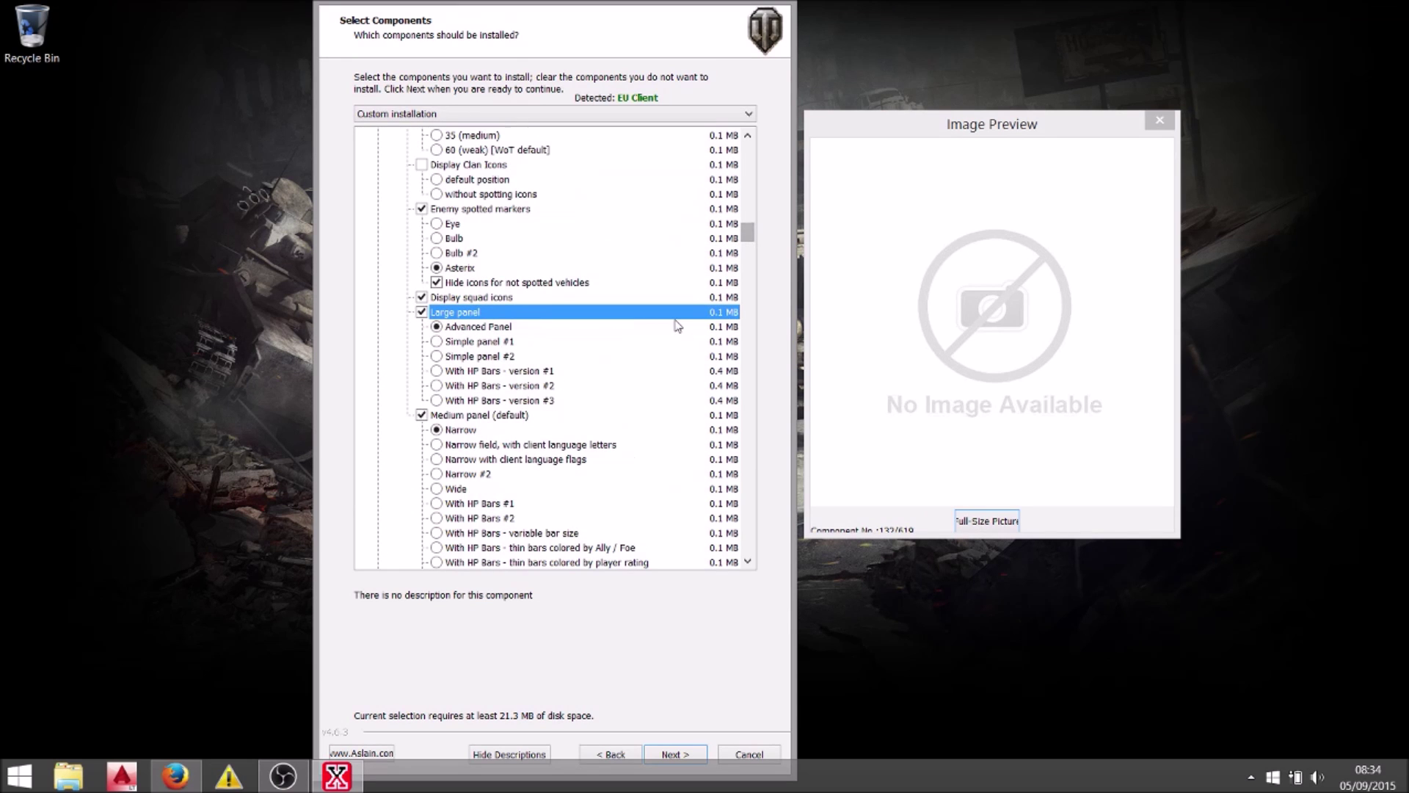
pyautogui.click(474, 402)
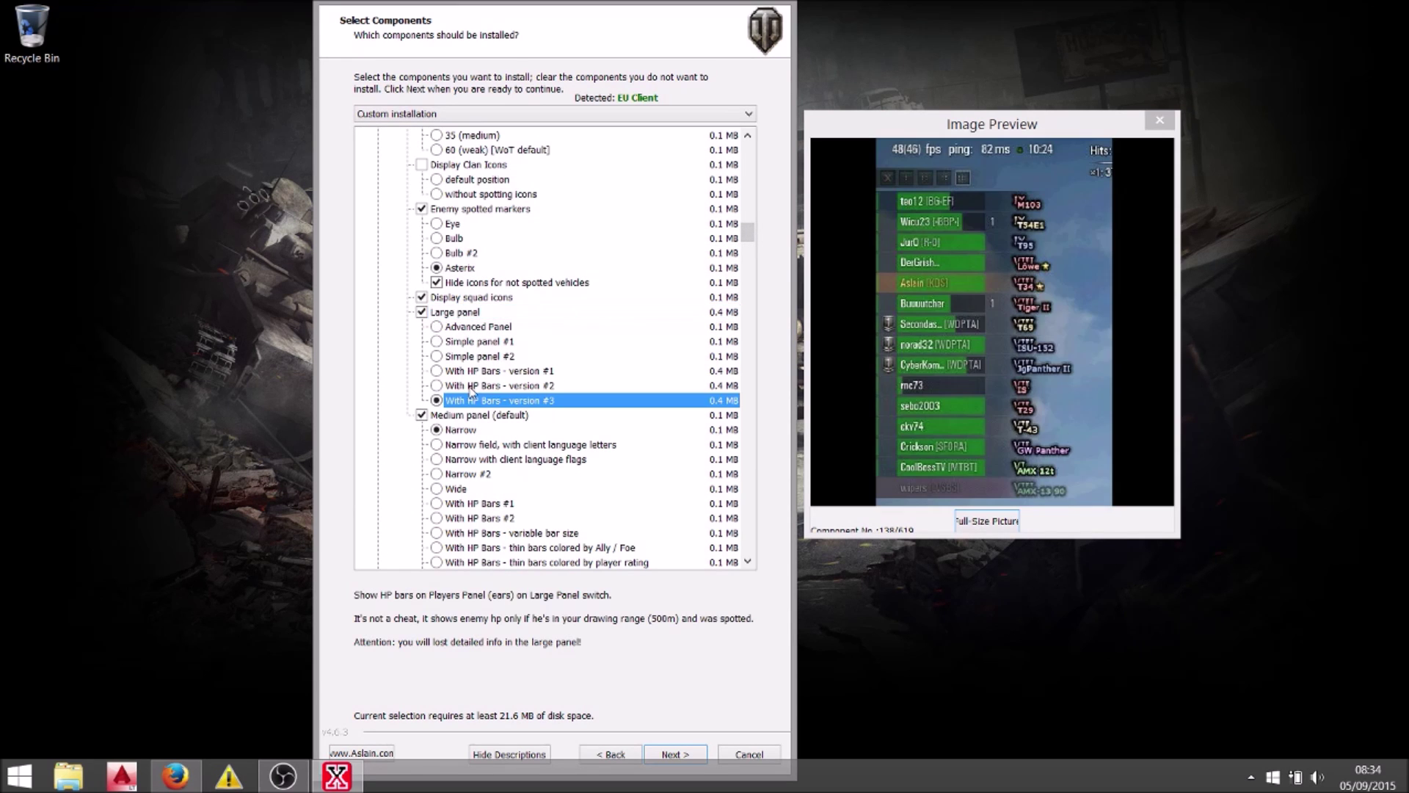
pyautogui.click(471, 387)
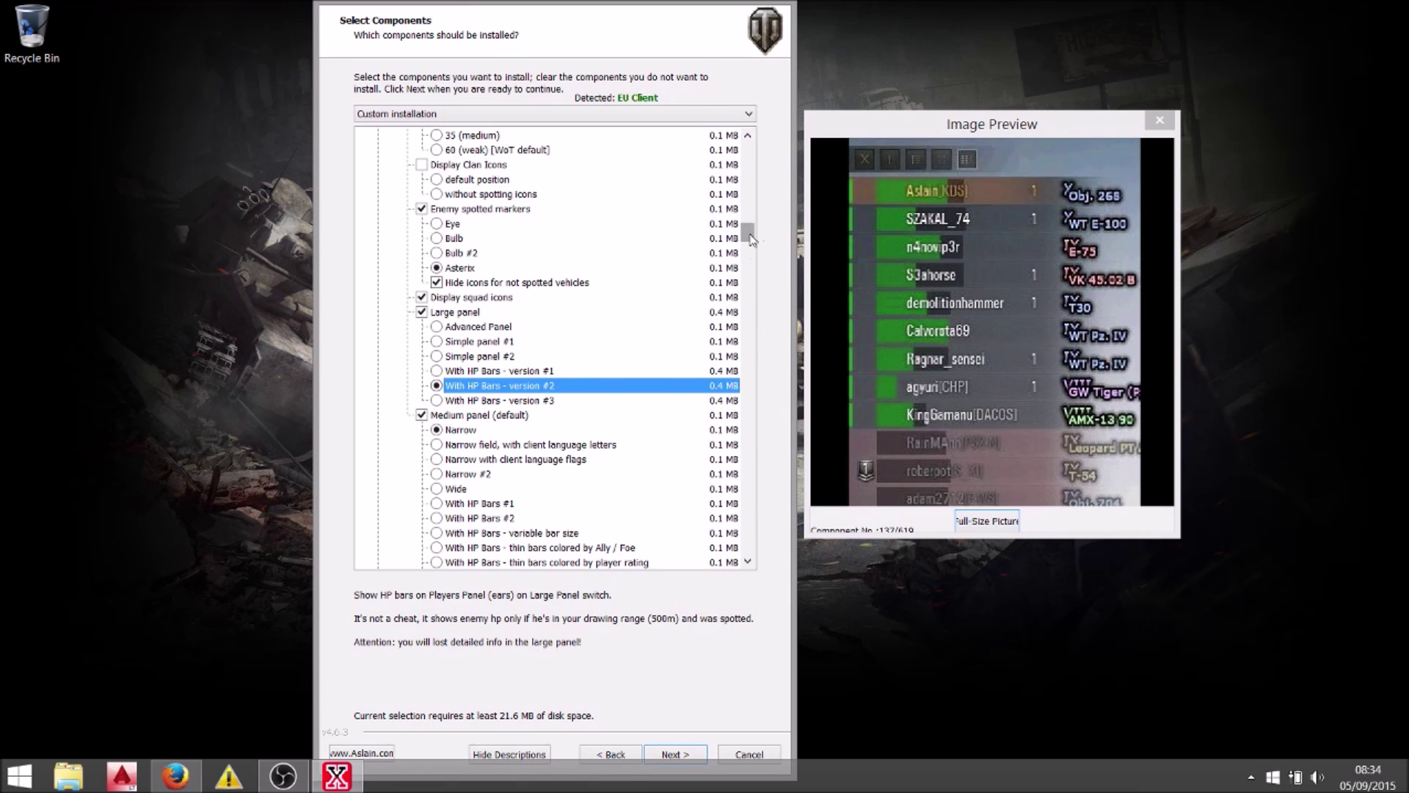
# Step: Compare the Medium panel's thin HP bar styles and choose With HP Bars - variable bar size
pyautogui.moveTo(748, 233); pyautogui.dragTo(749, 240)
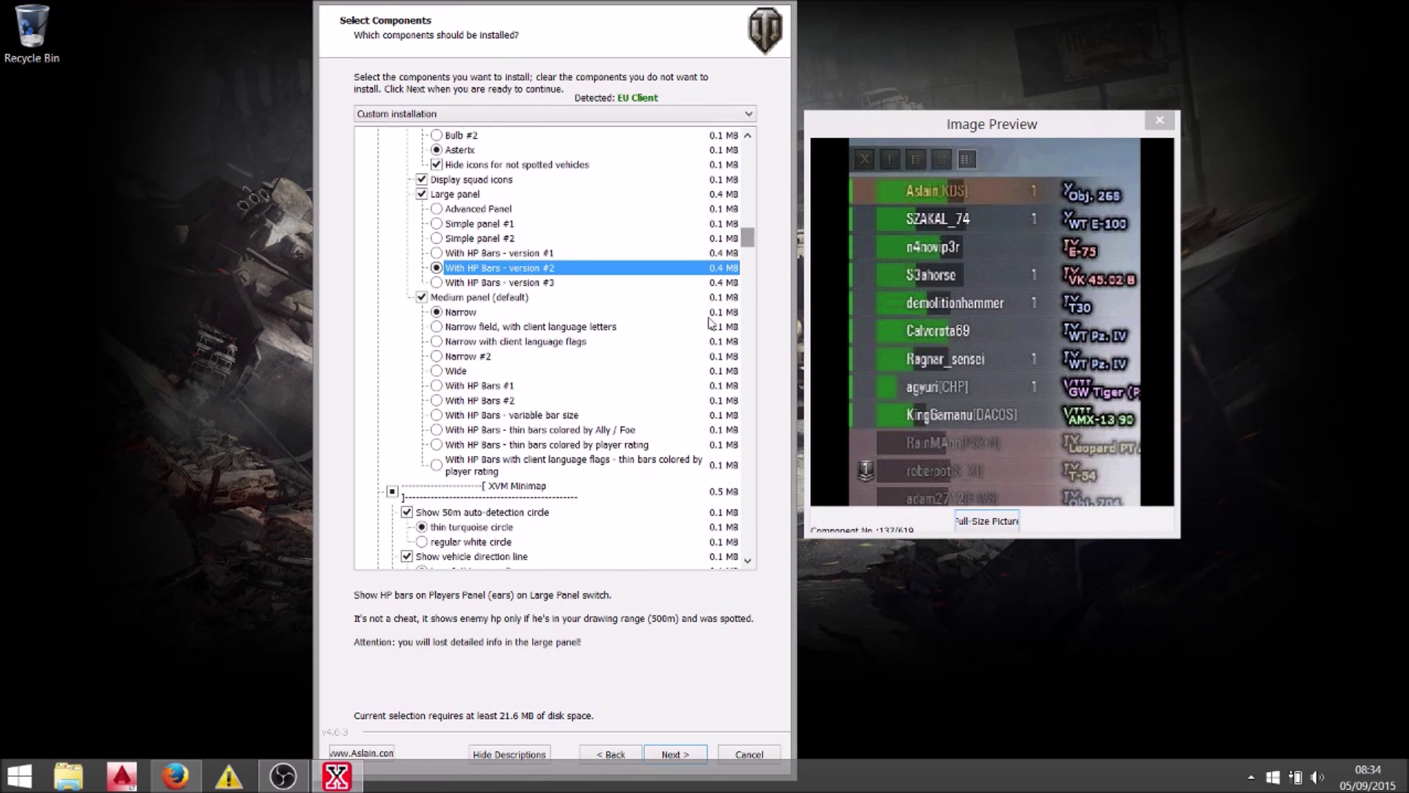
pyautogui.click(491, 445)
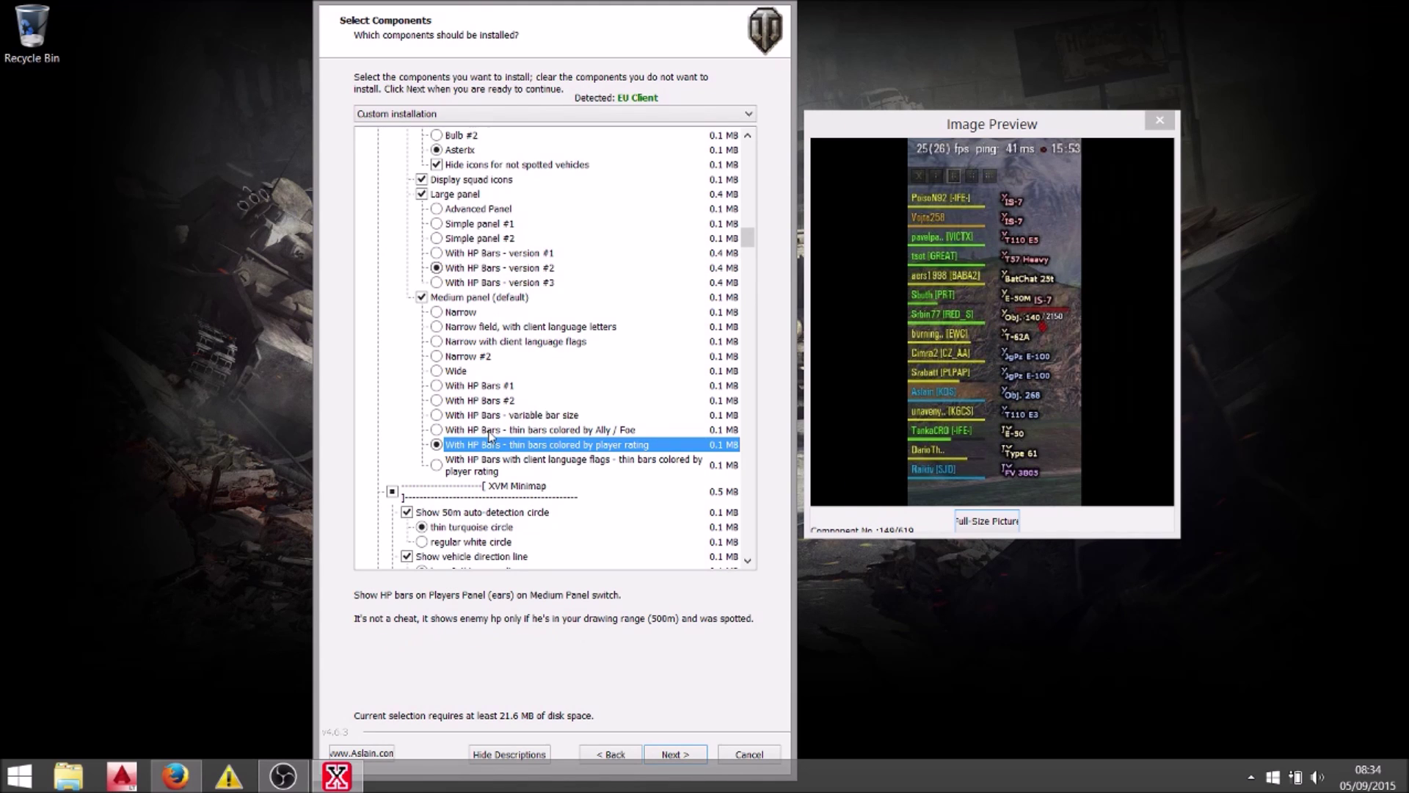
pyautogui.click(490, 431)
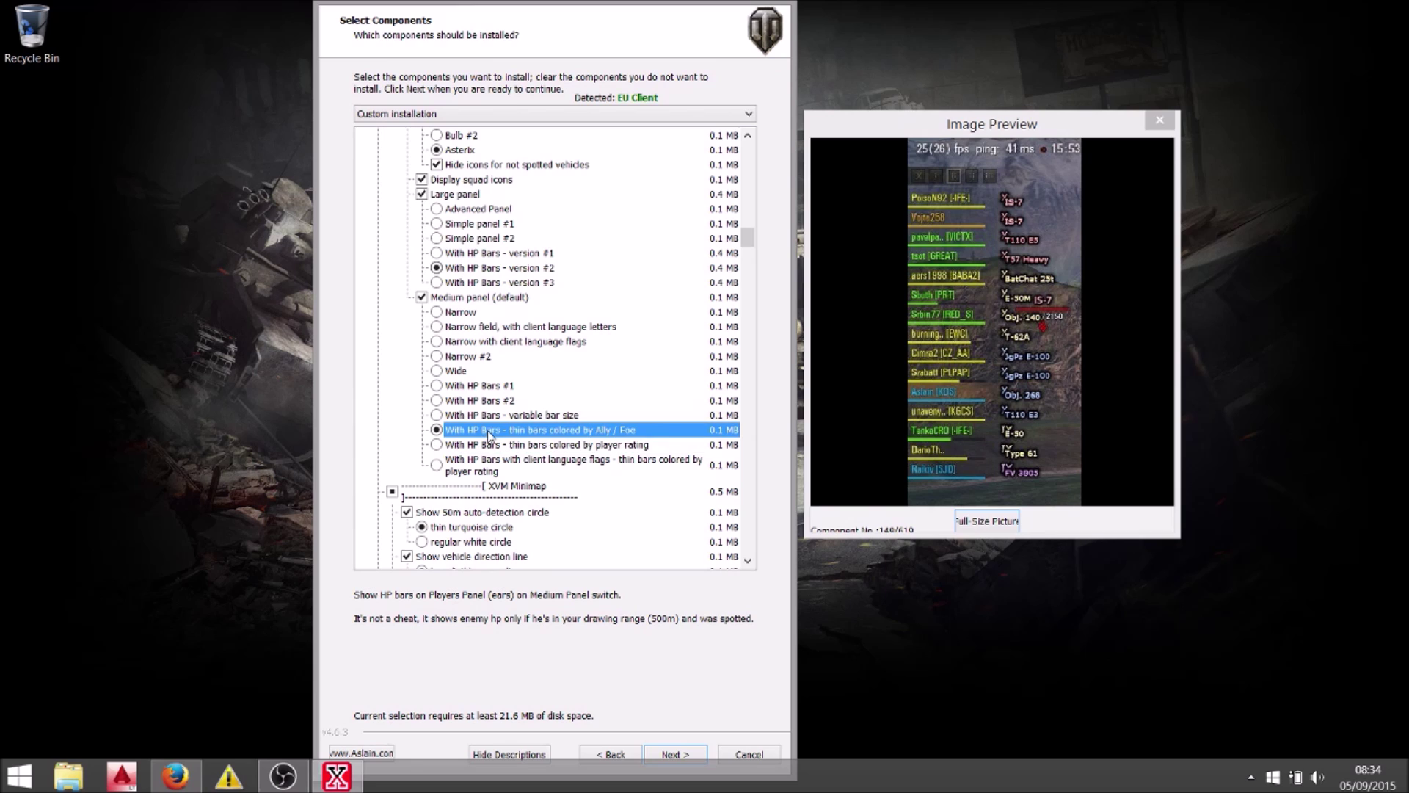
pyautogui.click(493, 417)
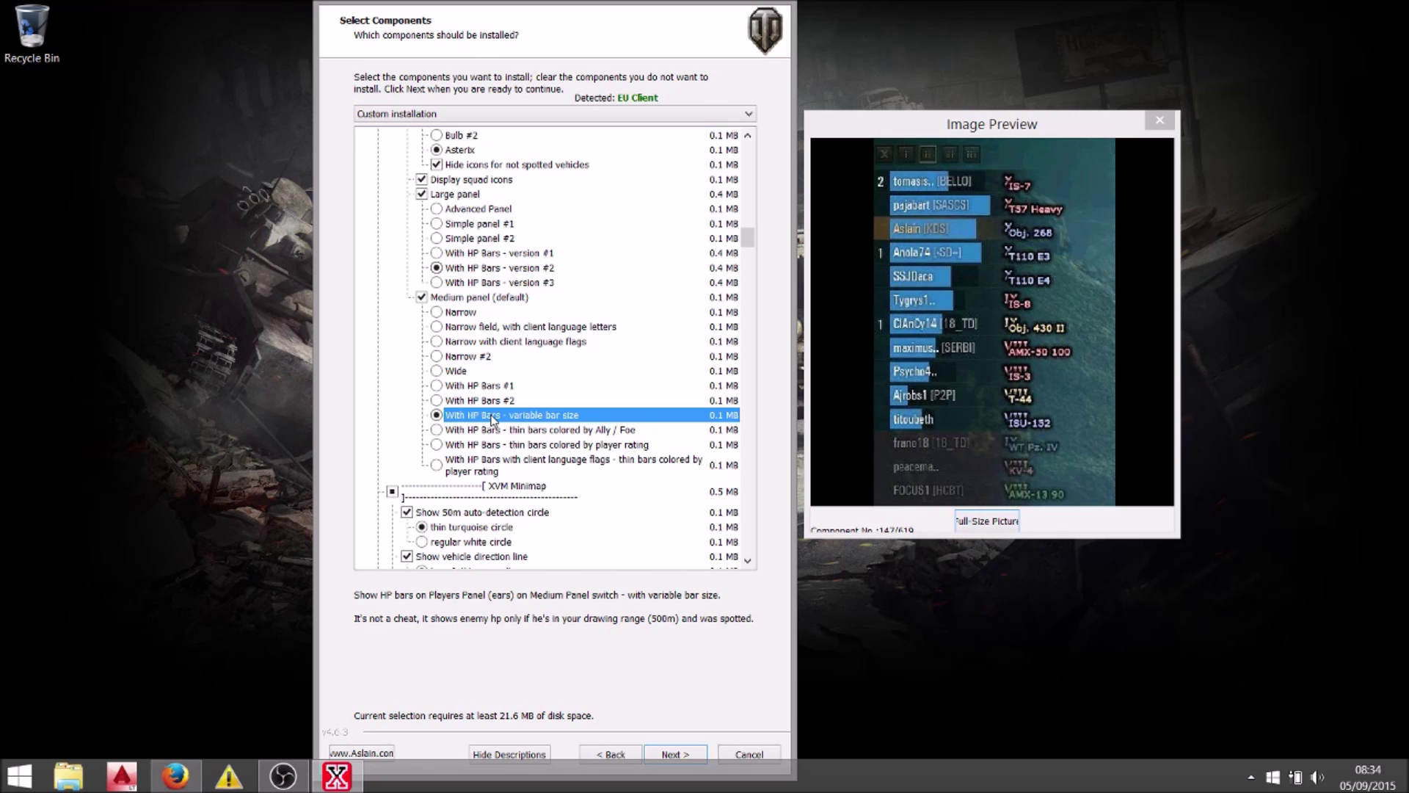
pyautogui.click(510, 270)
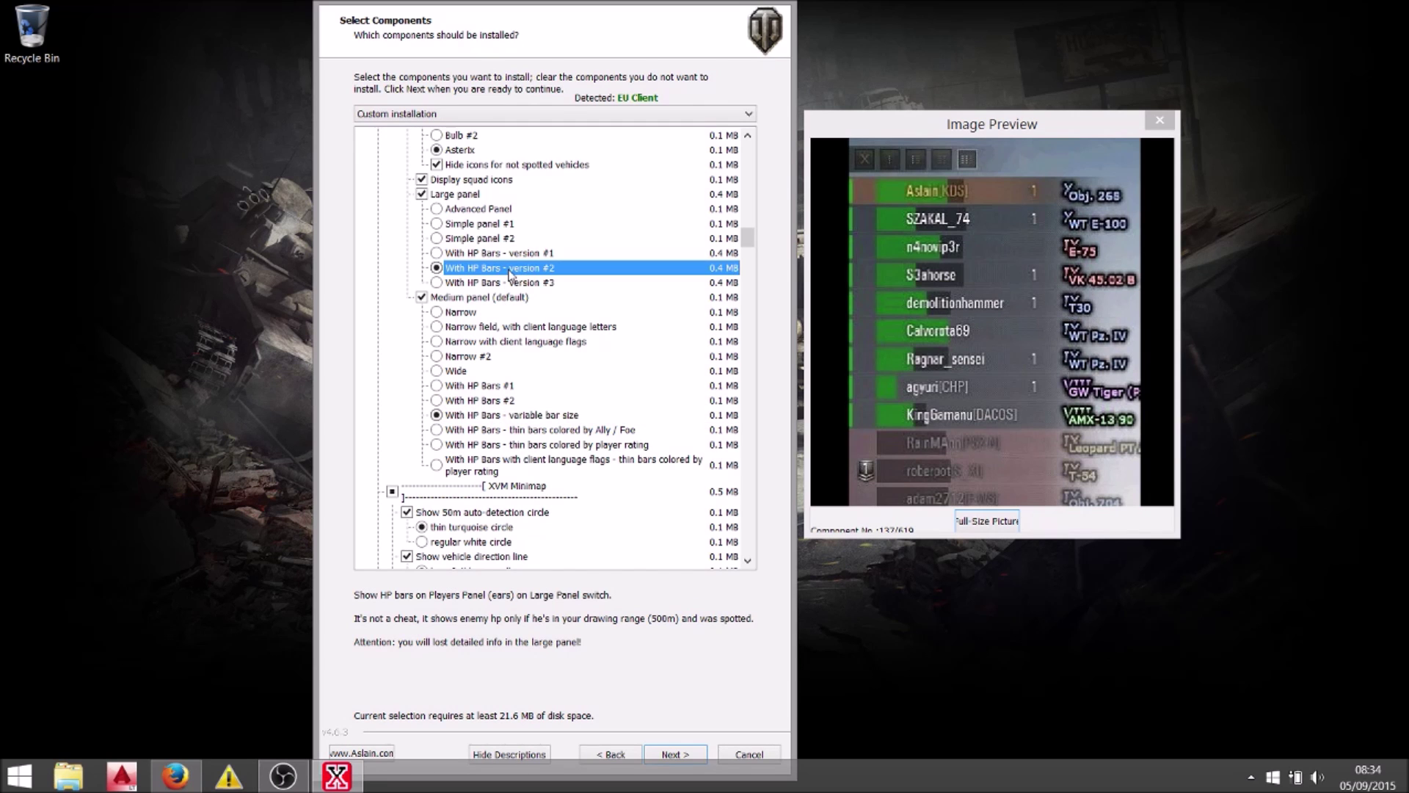
pyautogui.click(500, 417)
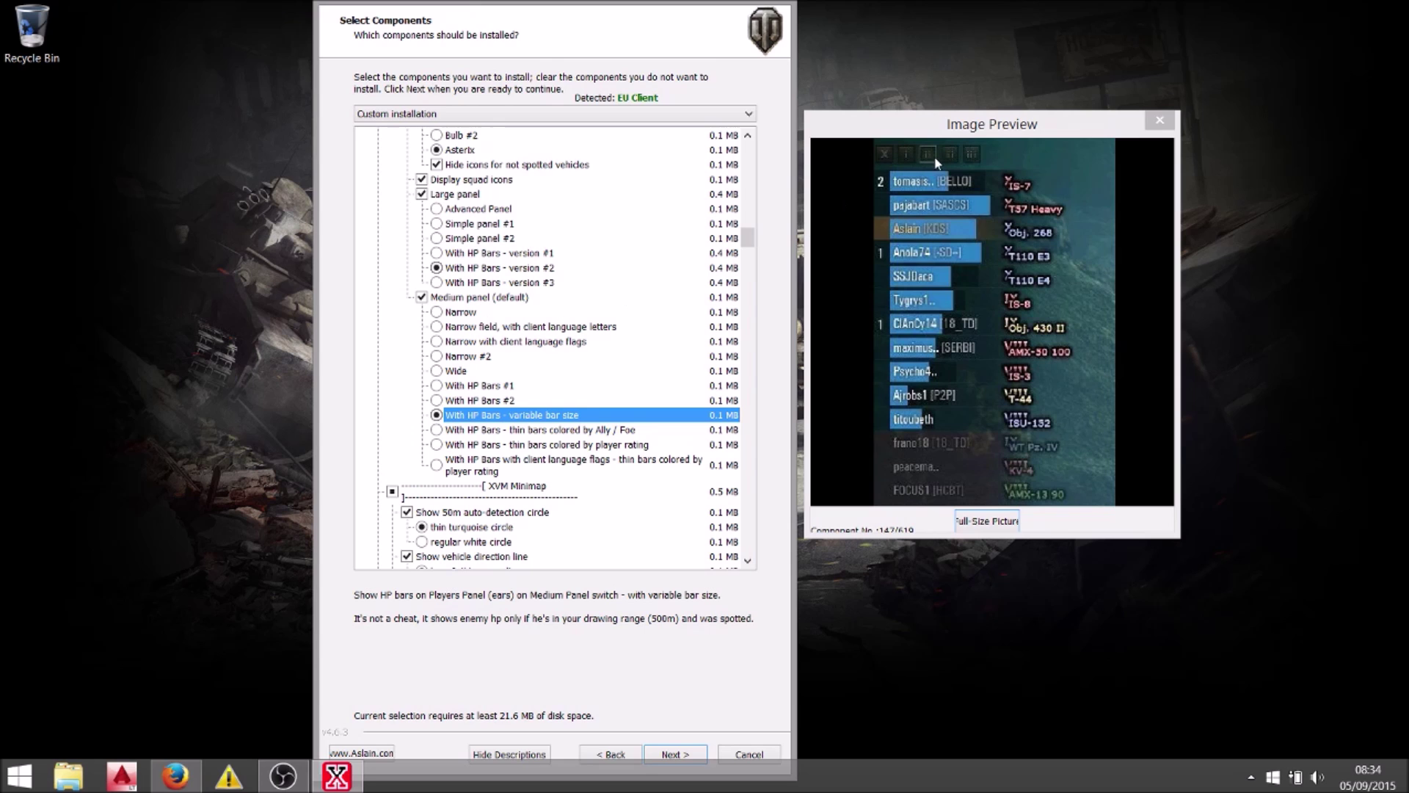
# Step: Preview the Narrow styles of the Medium panel and exclude Medium panel (default) from the installation
pyautogui.click(465, 315)
pyautogui.click(465, 329)
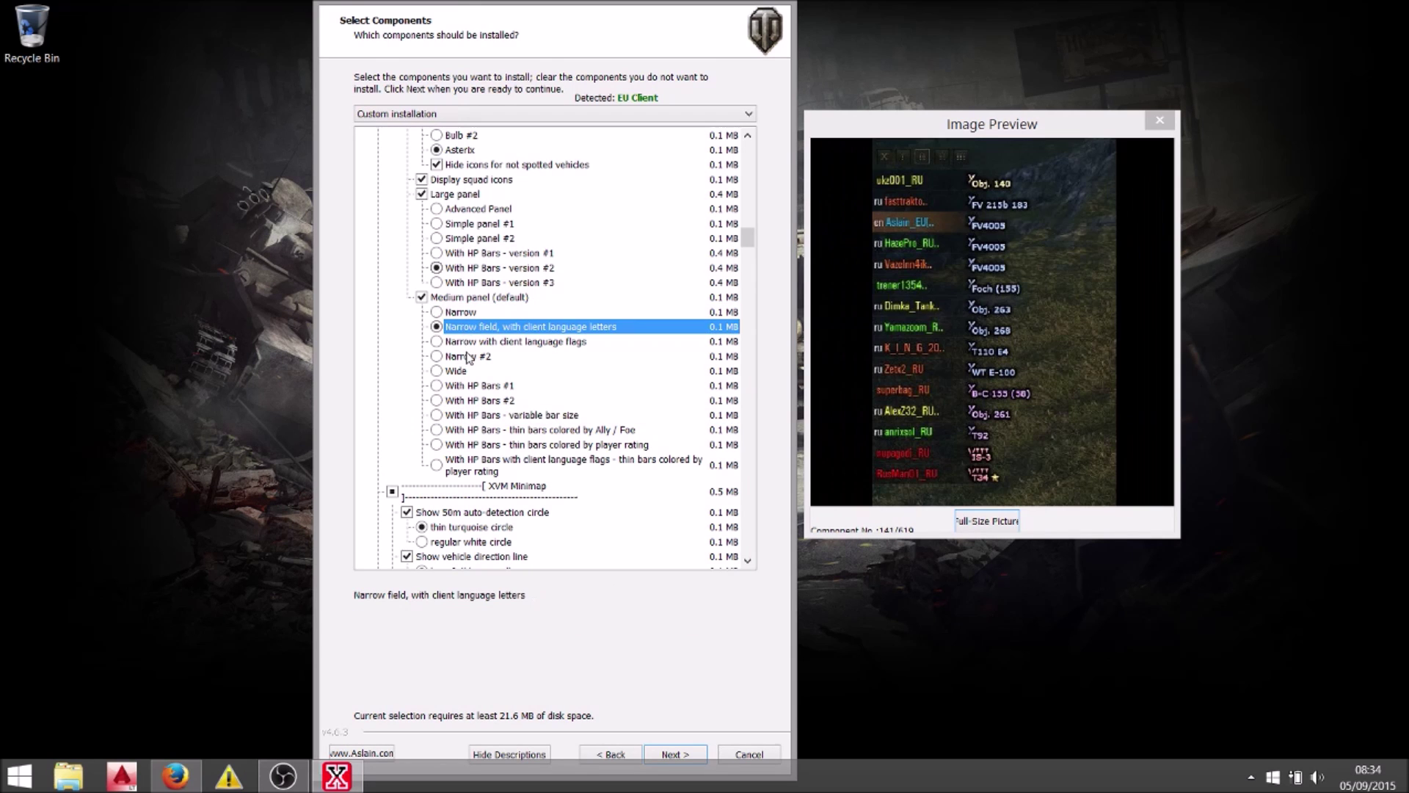
pyautogui.click(468, 357)
pyautogui.click(422, 297)
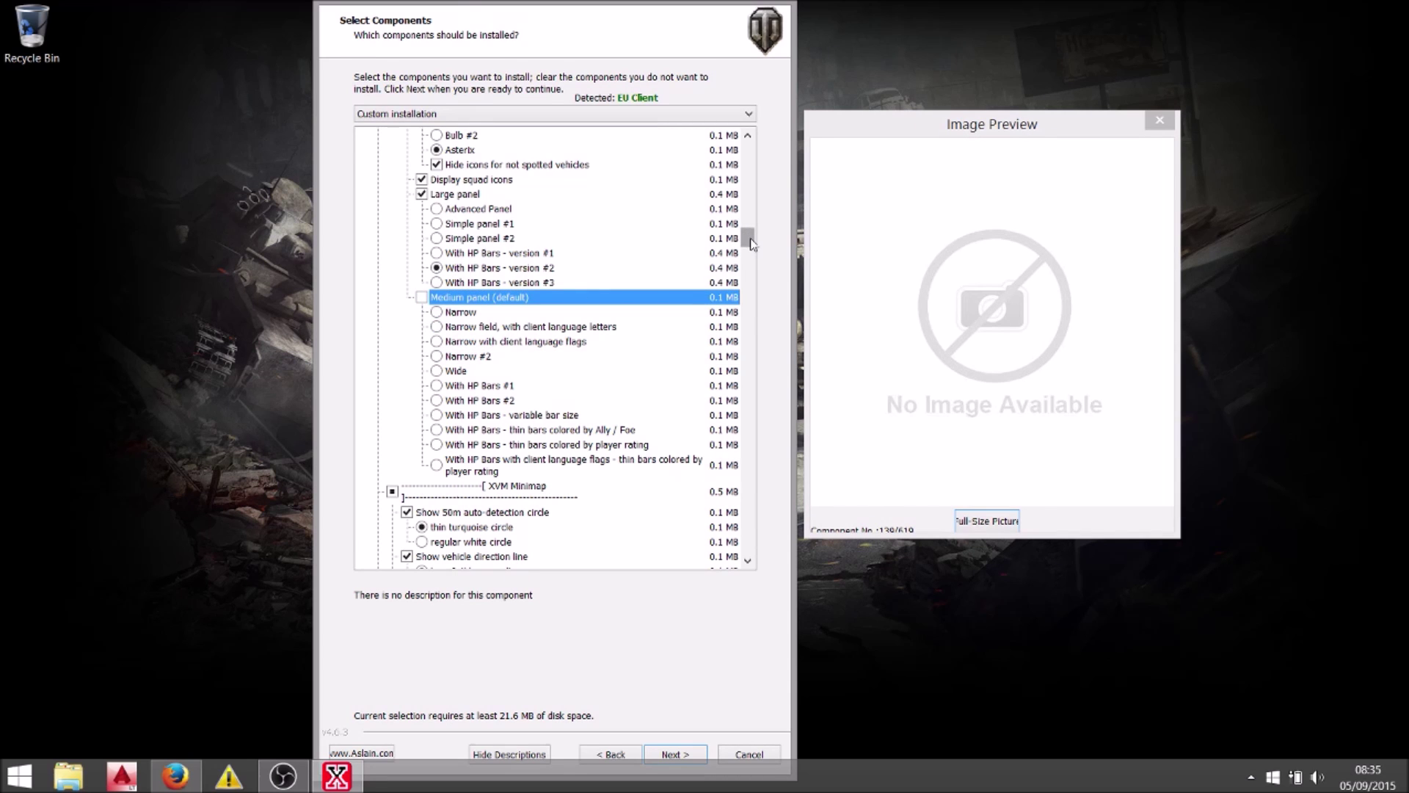
# Step: Preview the minimap's thin turquoise 50m auto-detection circle, long & thin green vehicle direction line, and turquoise camera direction line with dots every 100m
pyautogui.moveTo(748, 236); pyautogui.dragTo(754, 257)
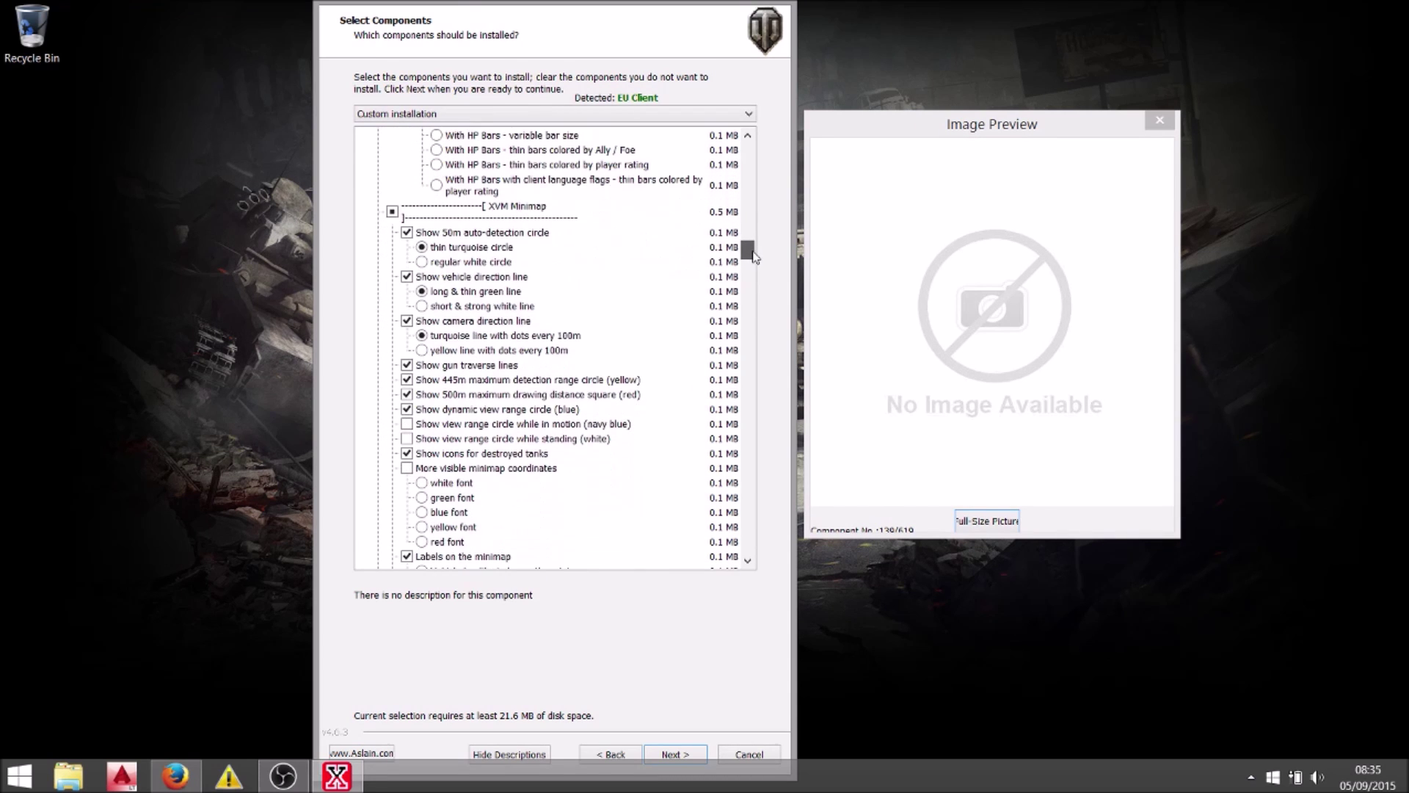
pyautogui.click(512, 250)
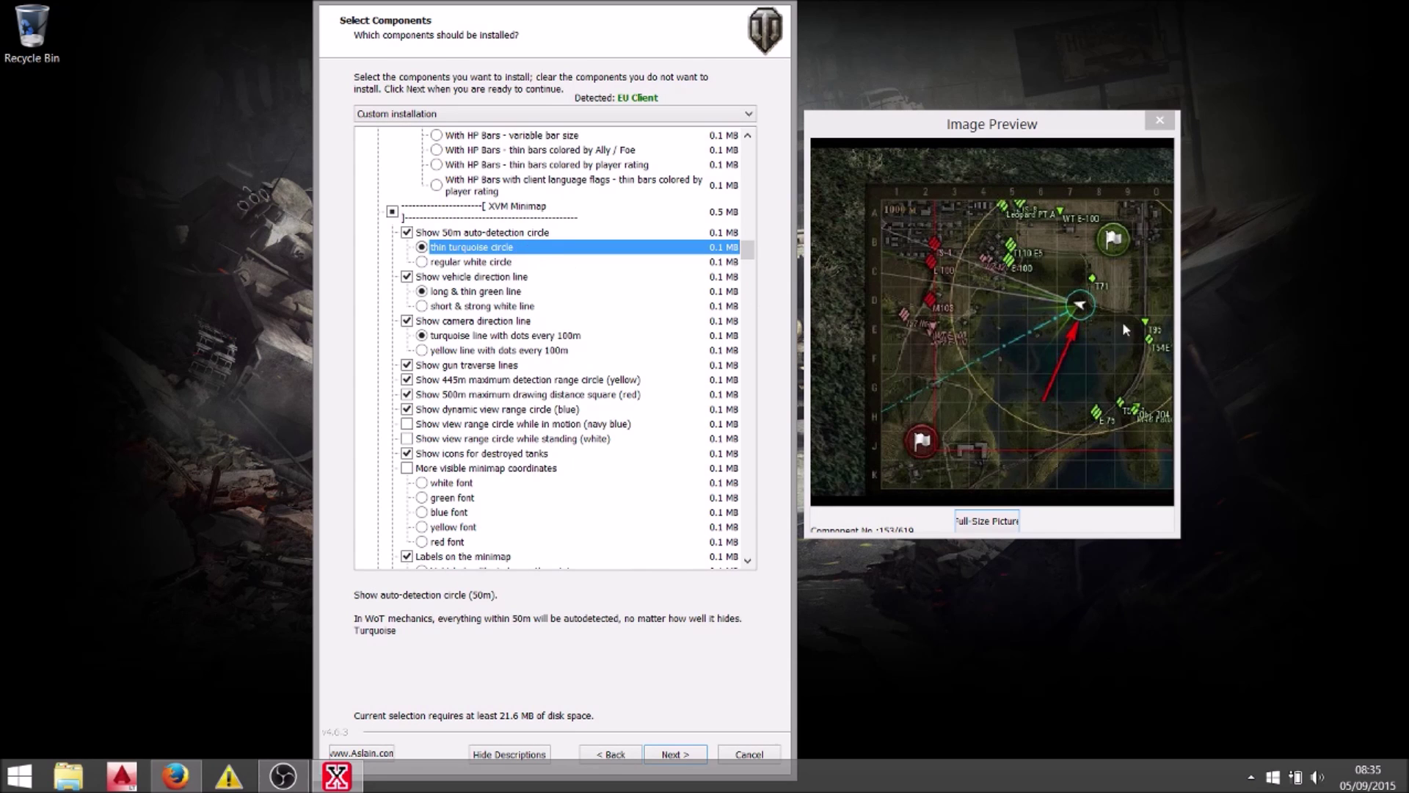
pyautogui.click(496, 293)
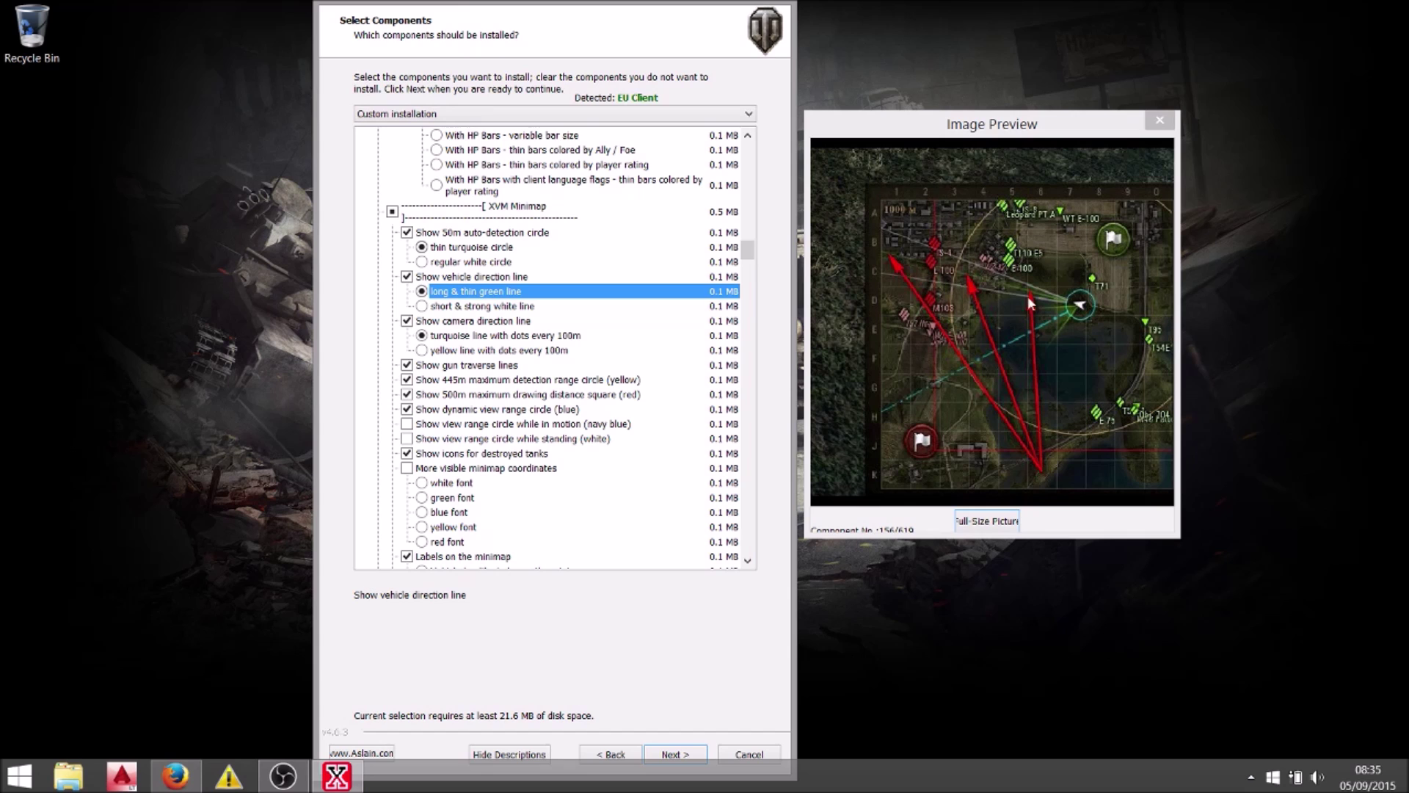
pyautogui.click(520, 338)
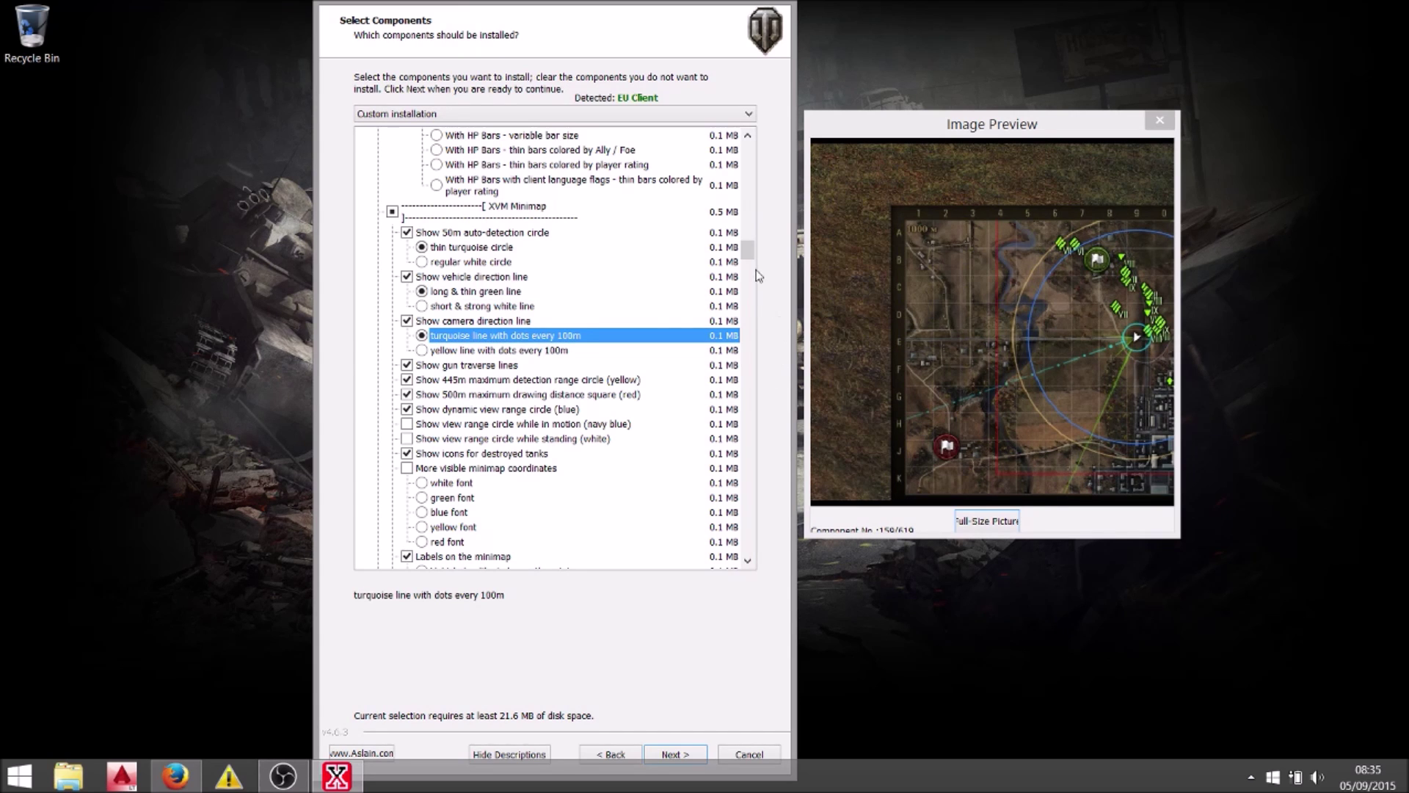
# Step: Preview the minimap's gun traverse lines, 445m detection circle, 500m drawing distance square, dynamic view range circle and destroyed tank icons, keeping all enabled
pyautogui.scroll(-4, 747, 257)
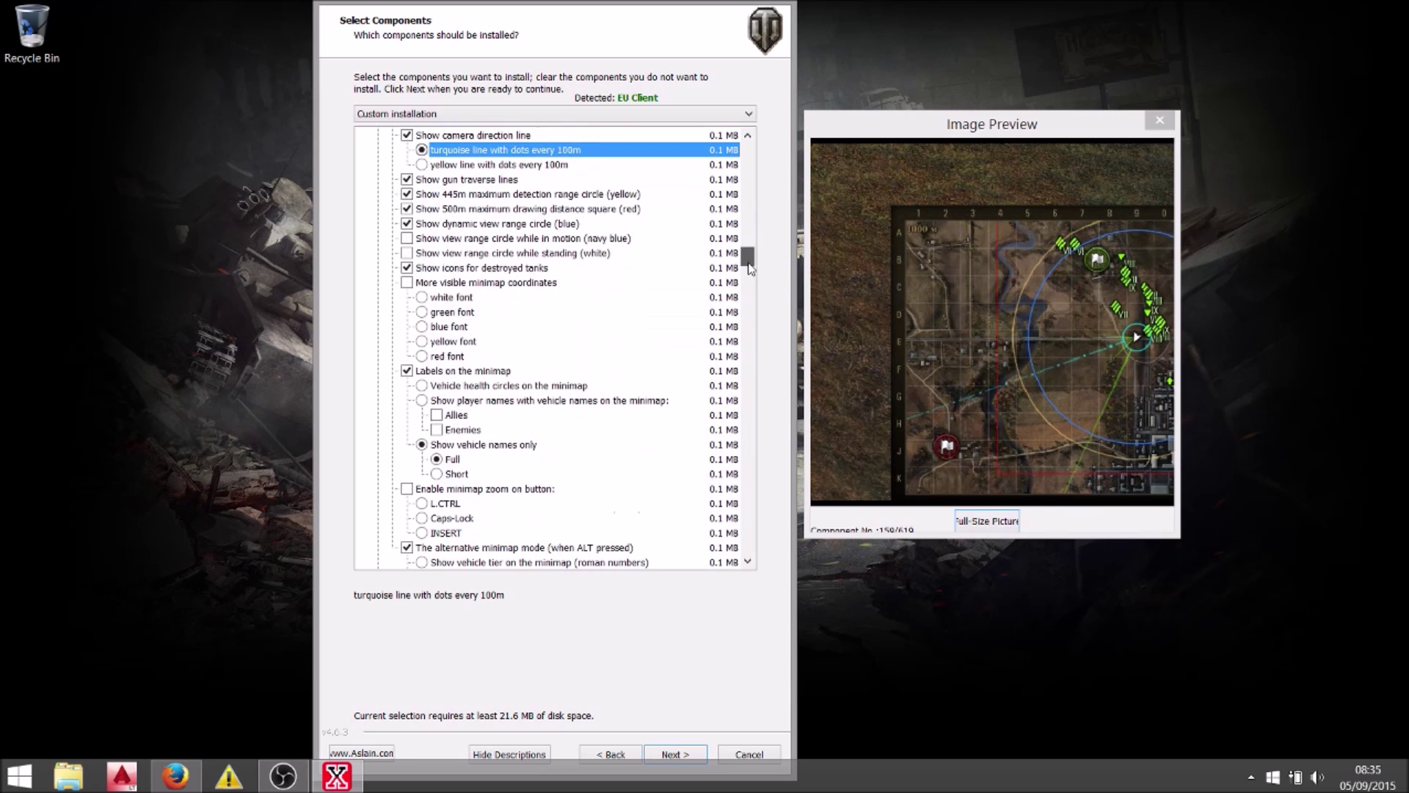
pyautogui.click(509, 182)
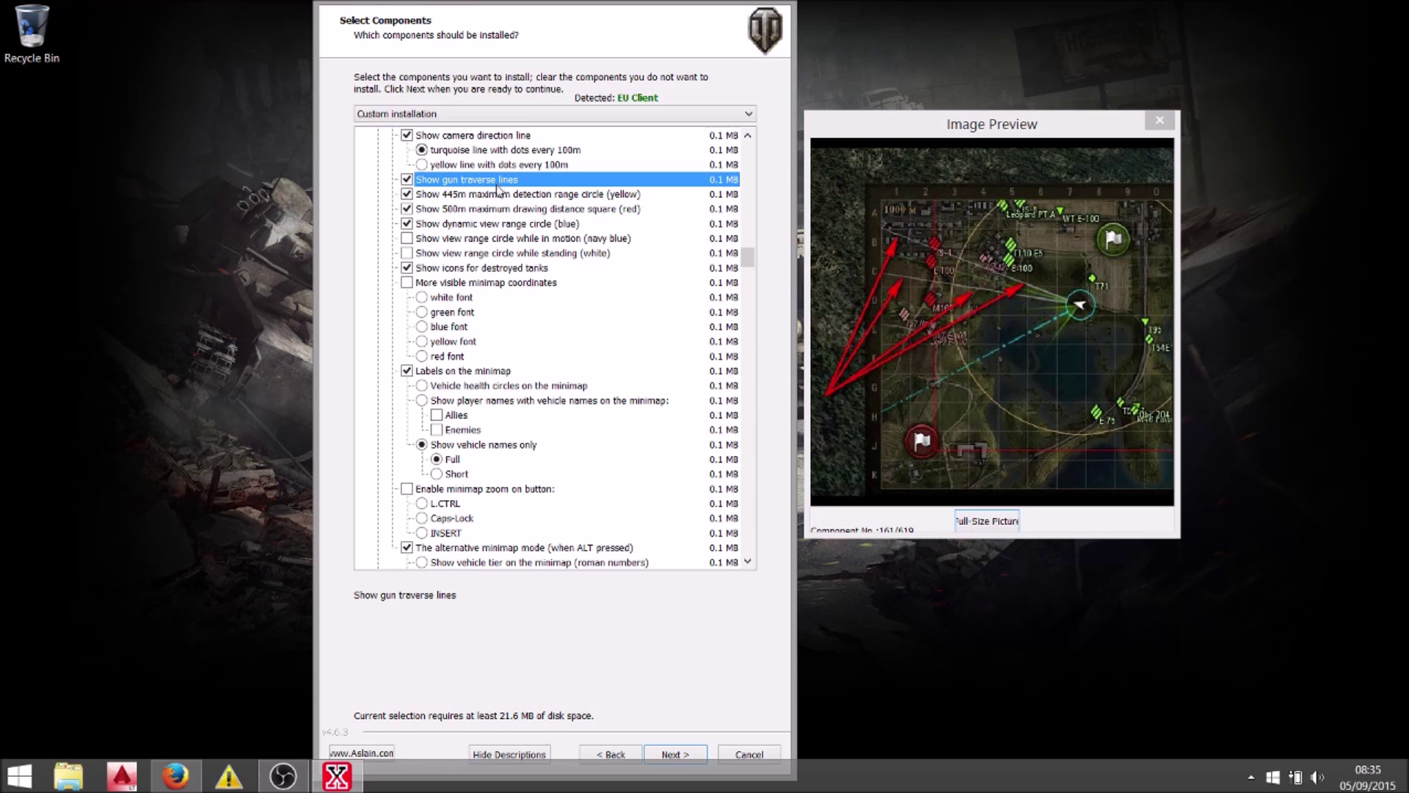
pyautogui.click(499, 195)
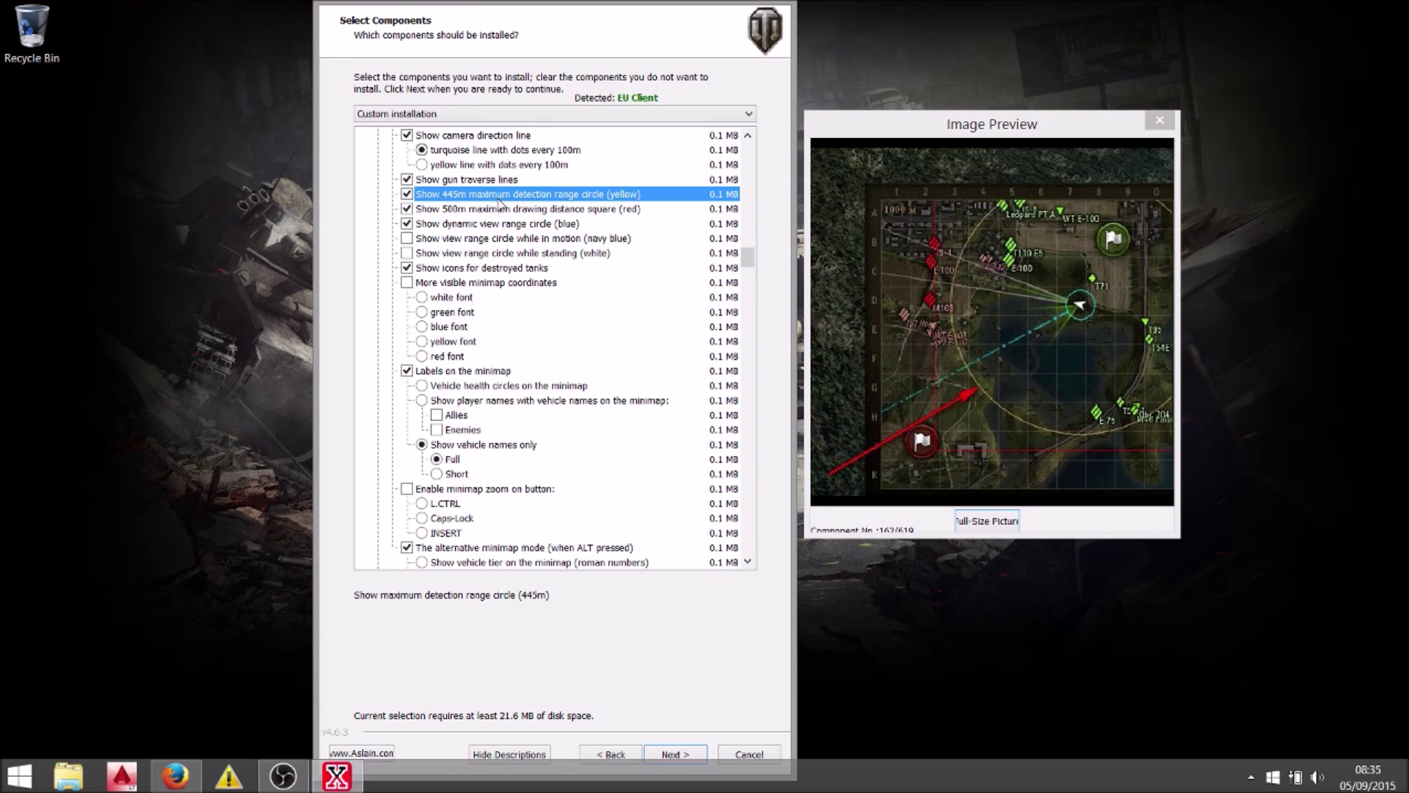
pyautogui.click(504, 211)
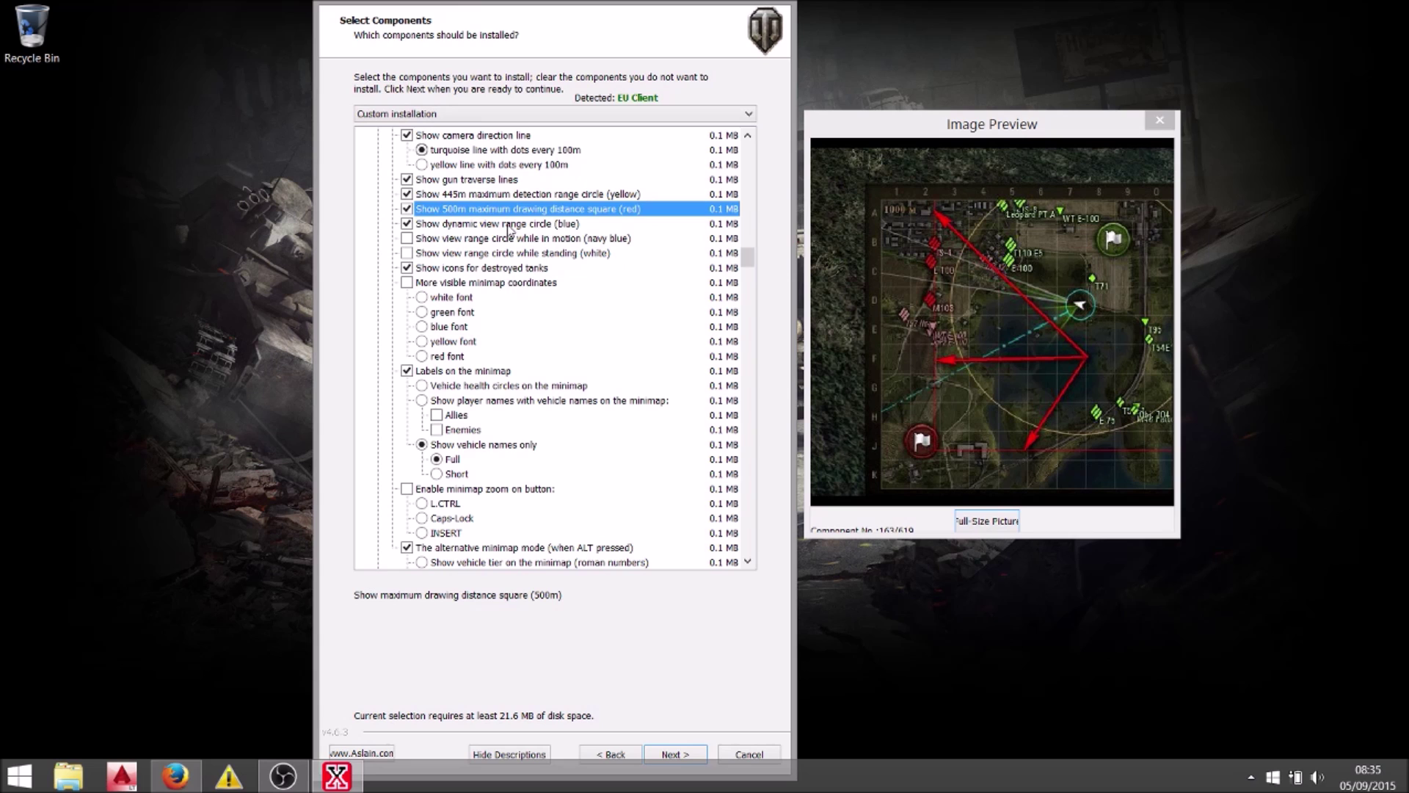
pyautogui.click(508, 228)
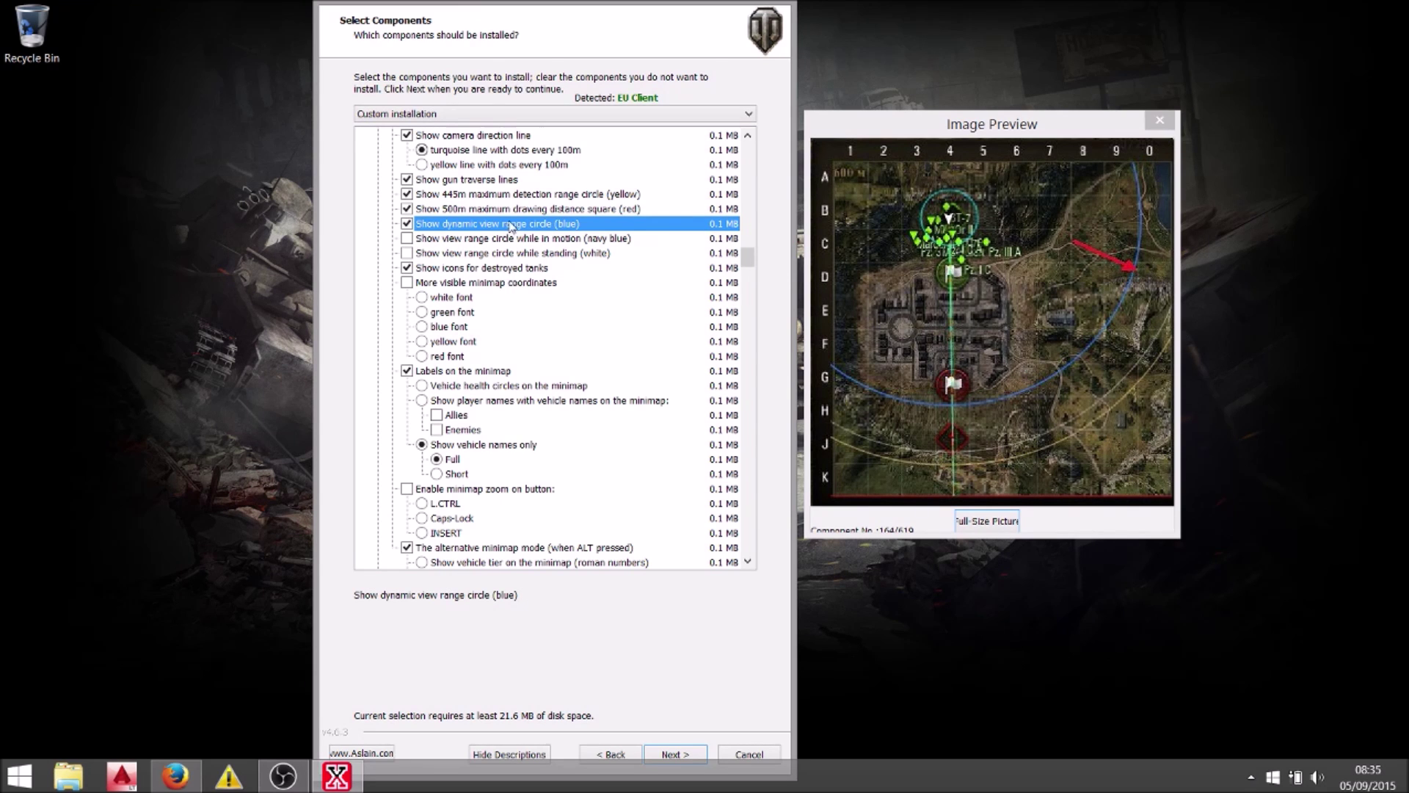
pyautogui.click(517, 270)
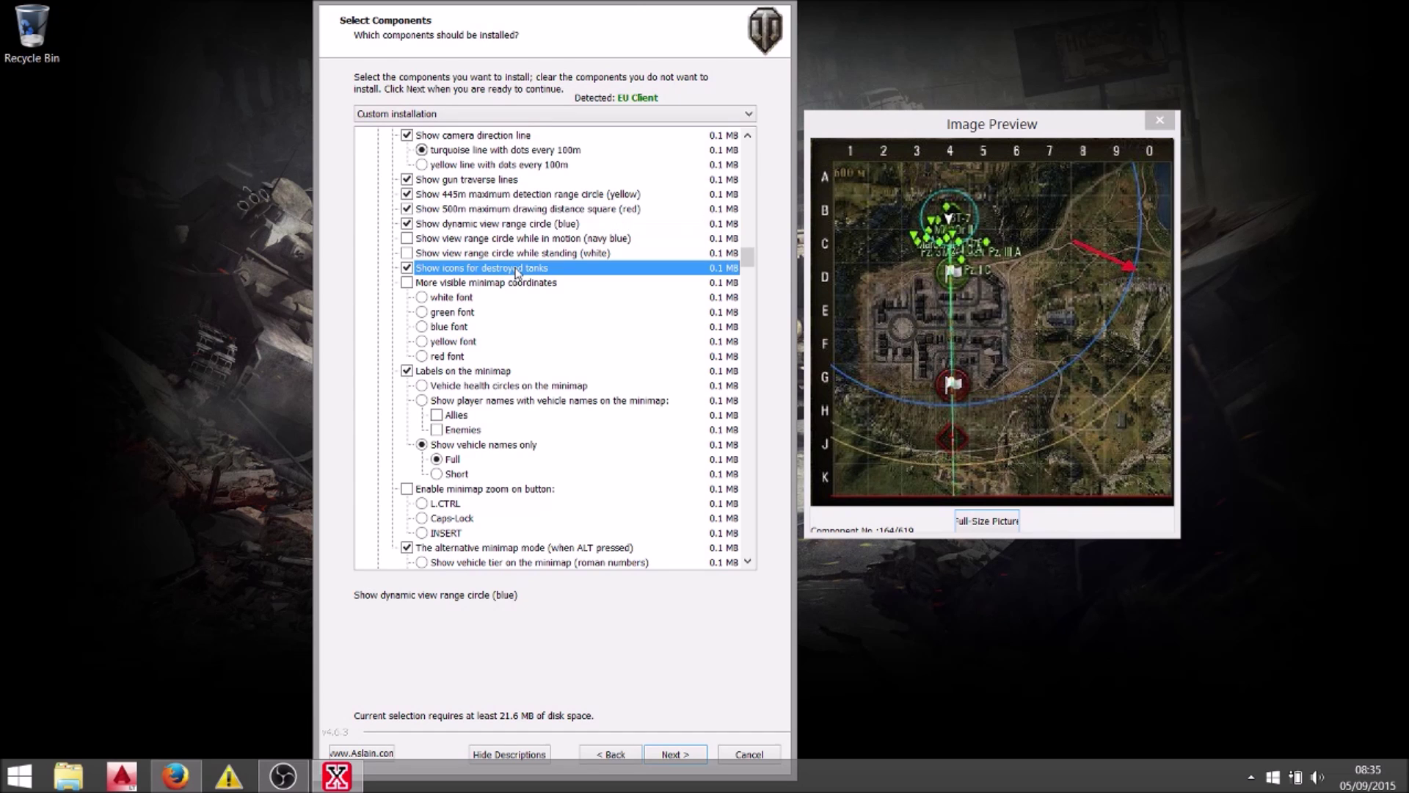
pyautogui.click(517, 270)
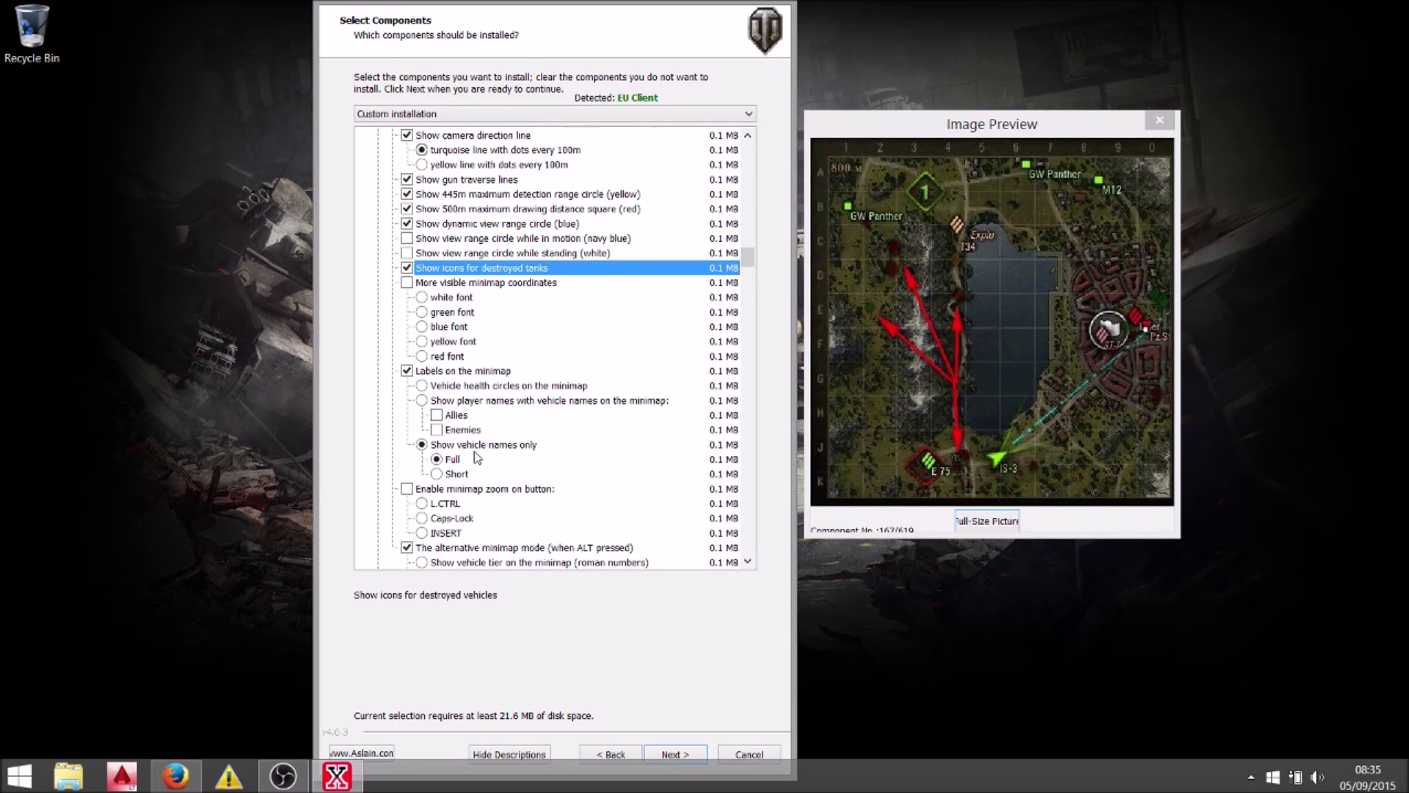
# Step: Preview full vehicle names as minimap labels and players' names for the alternative minimap mode, keeping both selected
pyautogui.click(452, 465)
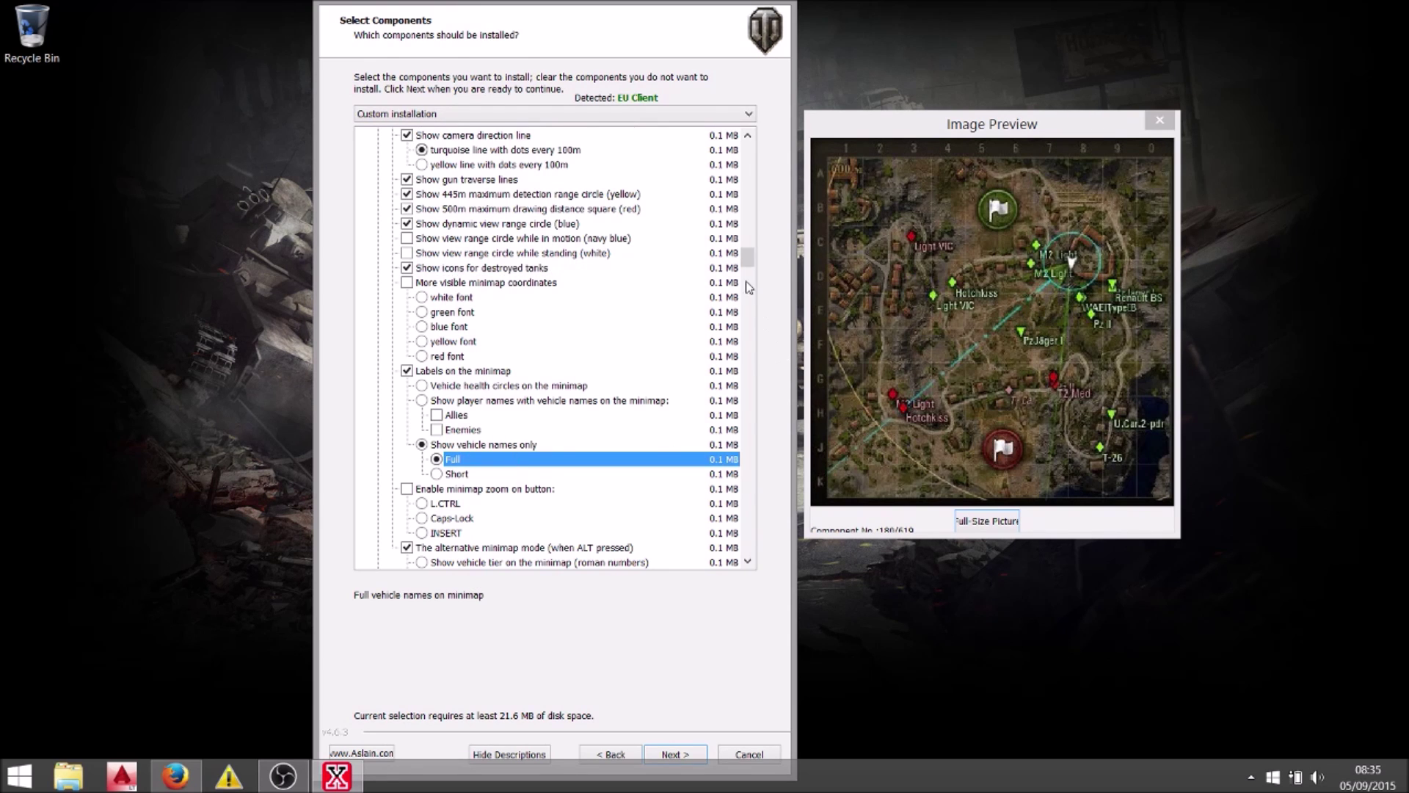
pyautogui.moveTo(748, 255); pyautogui.dragTo(749, 272)
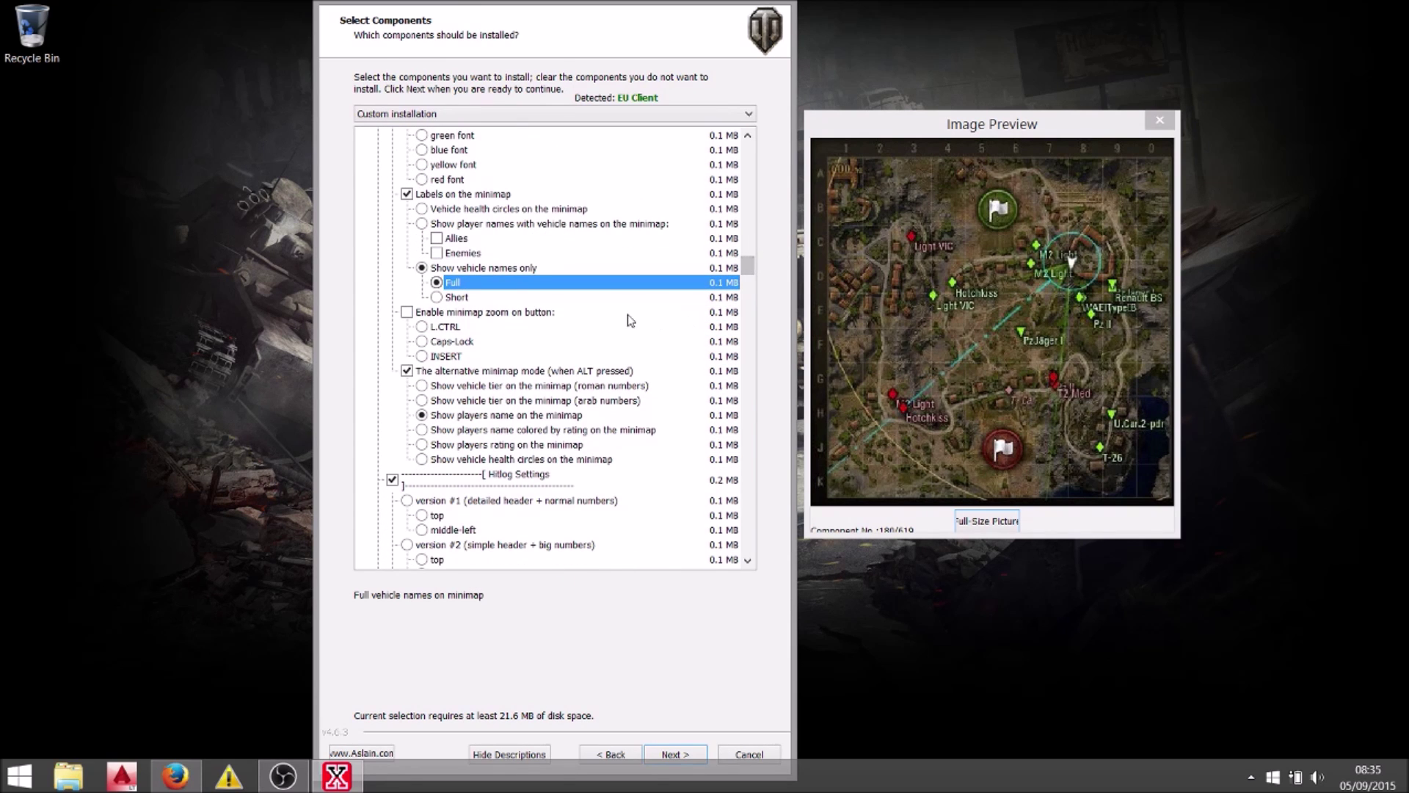
pyautogui.click(505, 416)
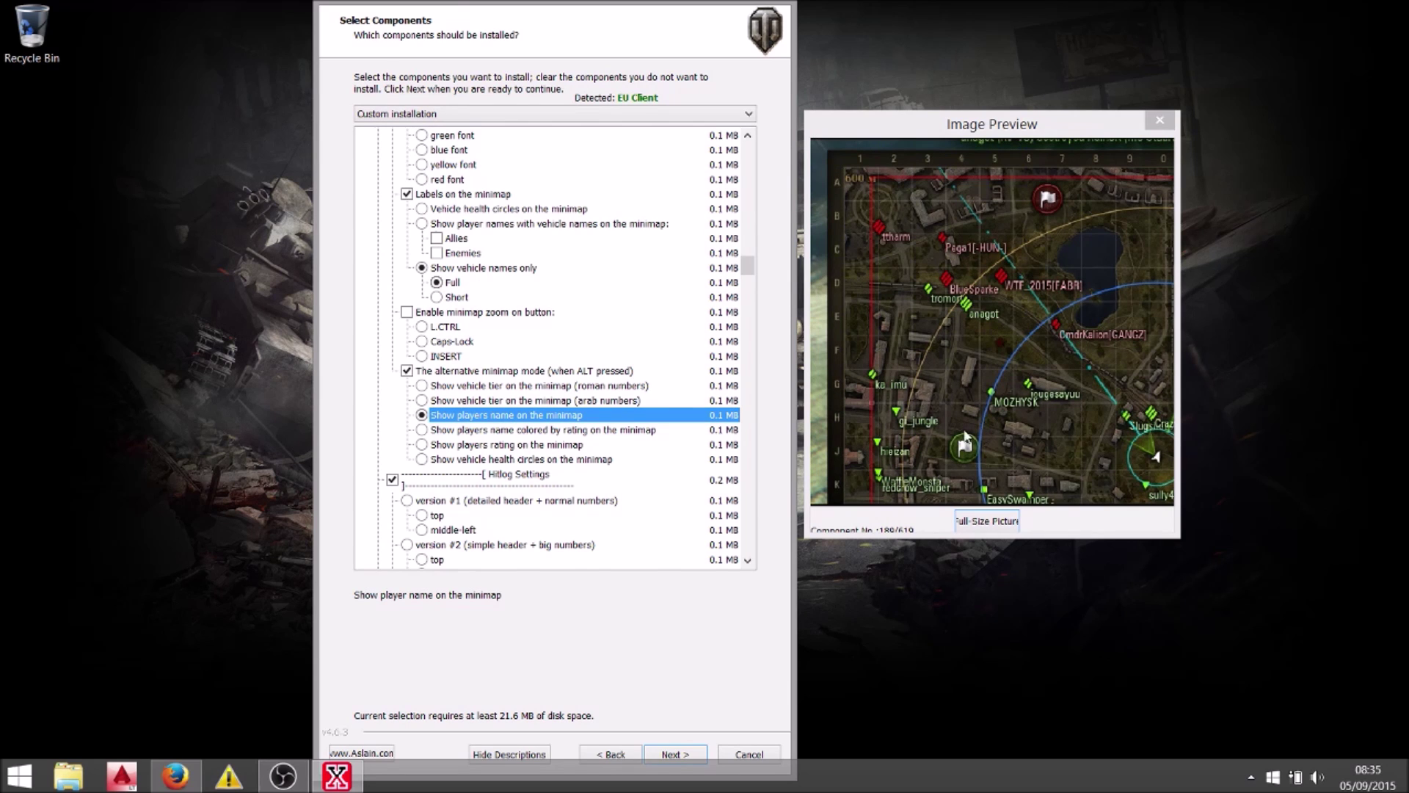
# Step: Check the Hitlog Settings and preview version #4 (default XVM hitlog), keeping it selected with 5 lines
pyautogui.moveTo(749, 268); pyautogui.dragTo(750, 278)
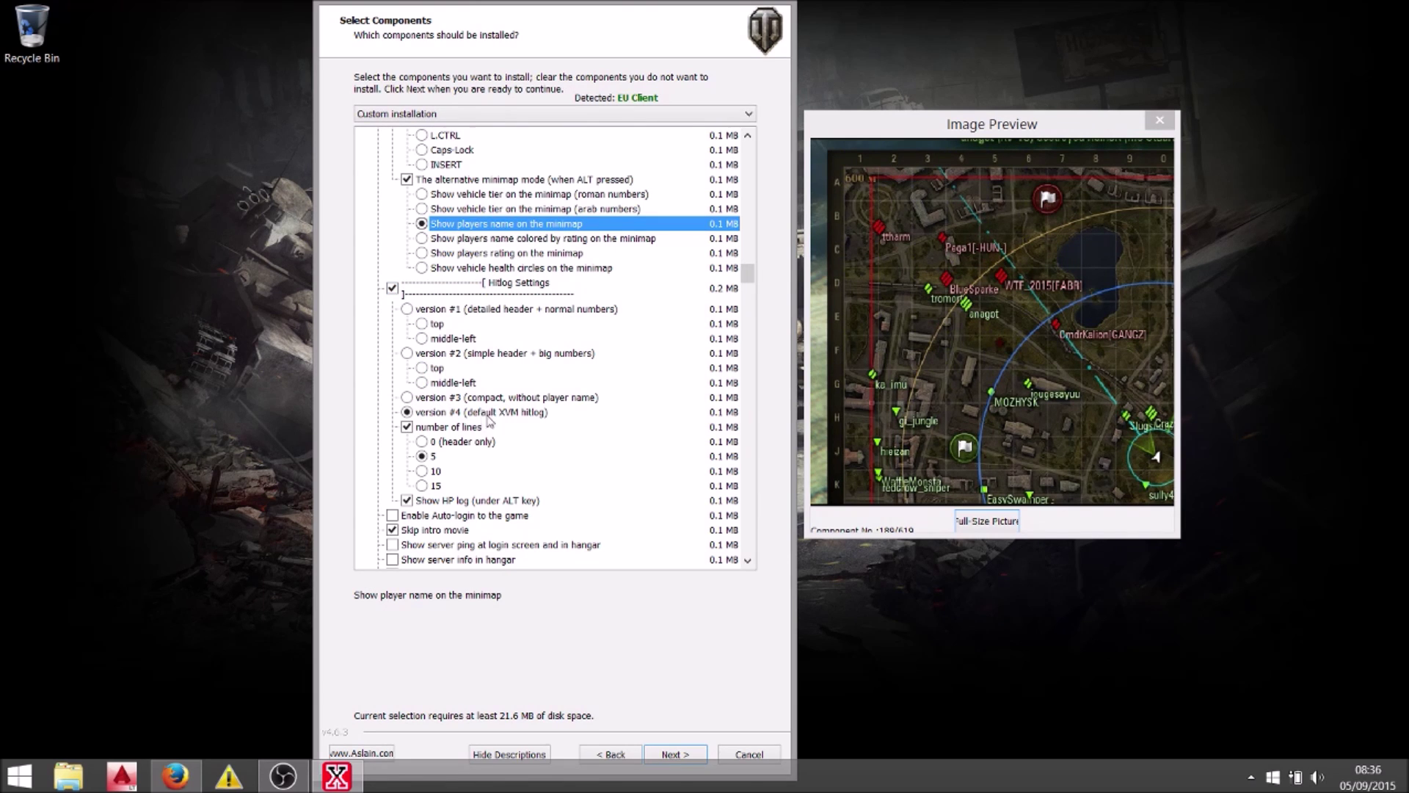
pyautogui.click(435, 459)
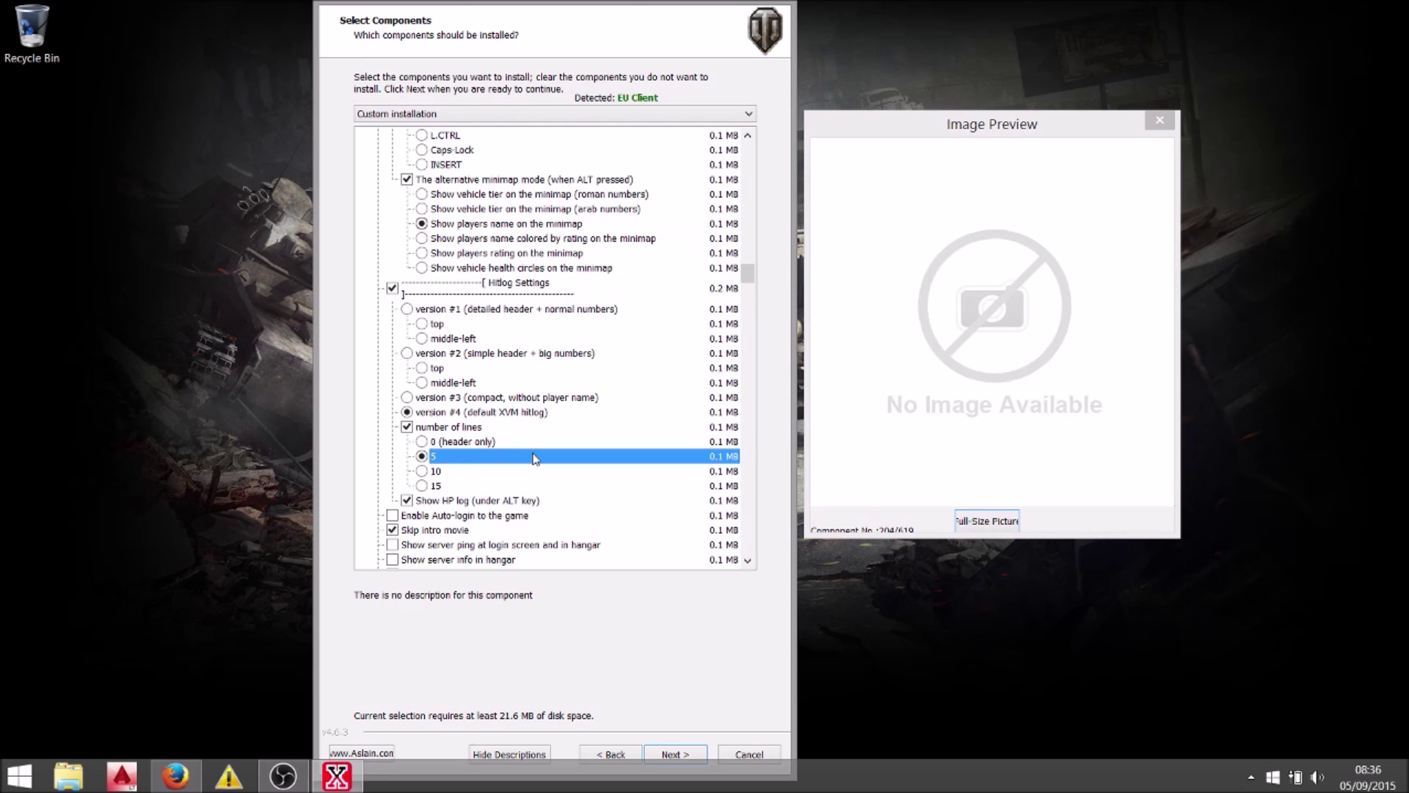
pyautogui.click(495, 412)
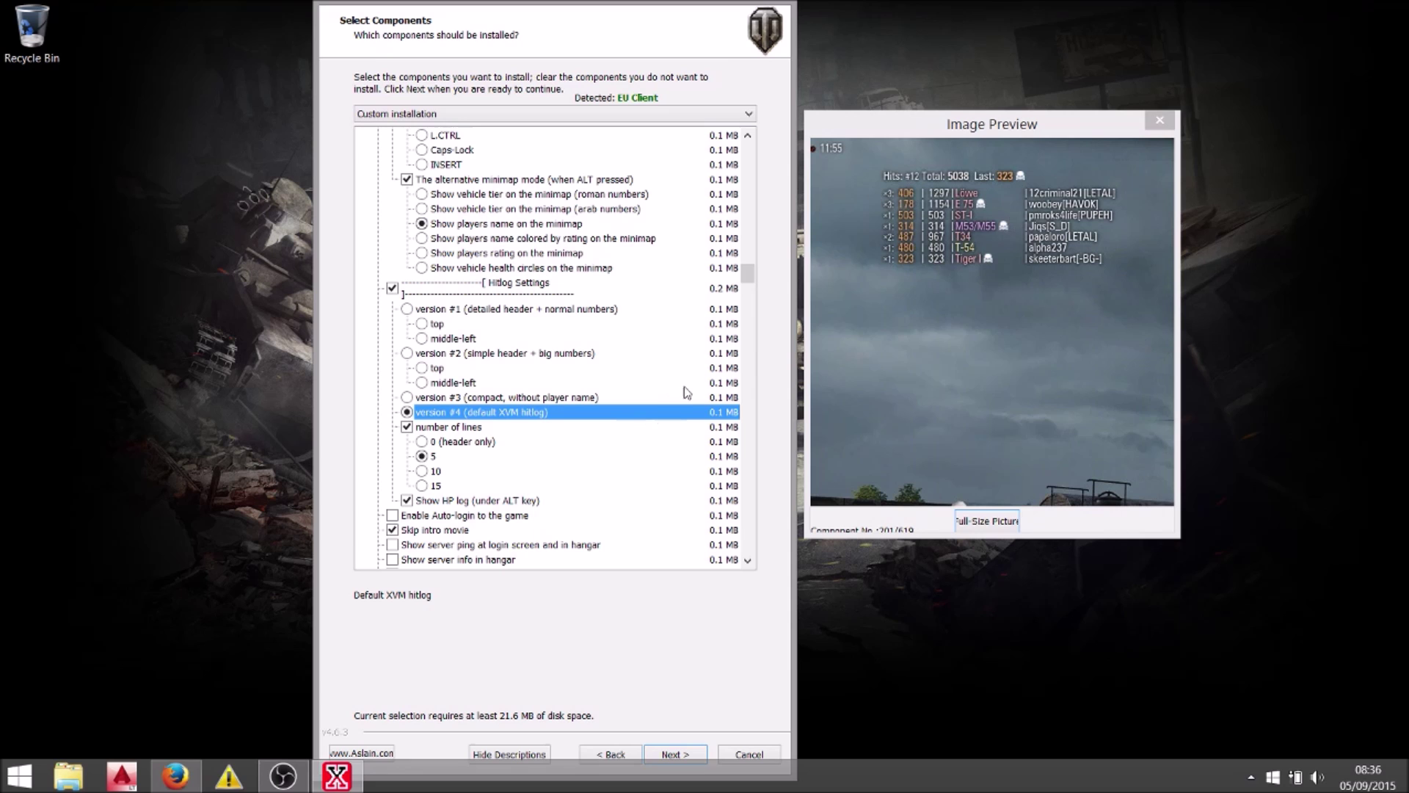
# Step: Preview the price button and the mastery mark in the tech tree under the hangar XVM settings, keeping both enabled
pyautogui.moveTo(749, 275); pyautogui.dragTo(749, 288)
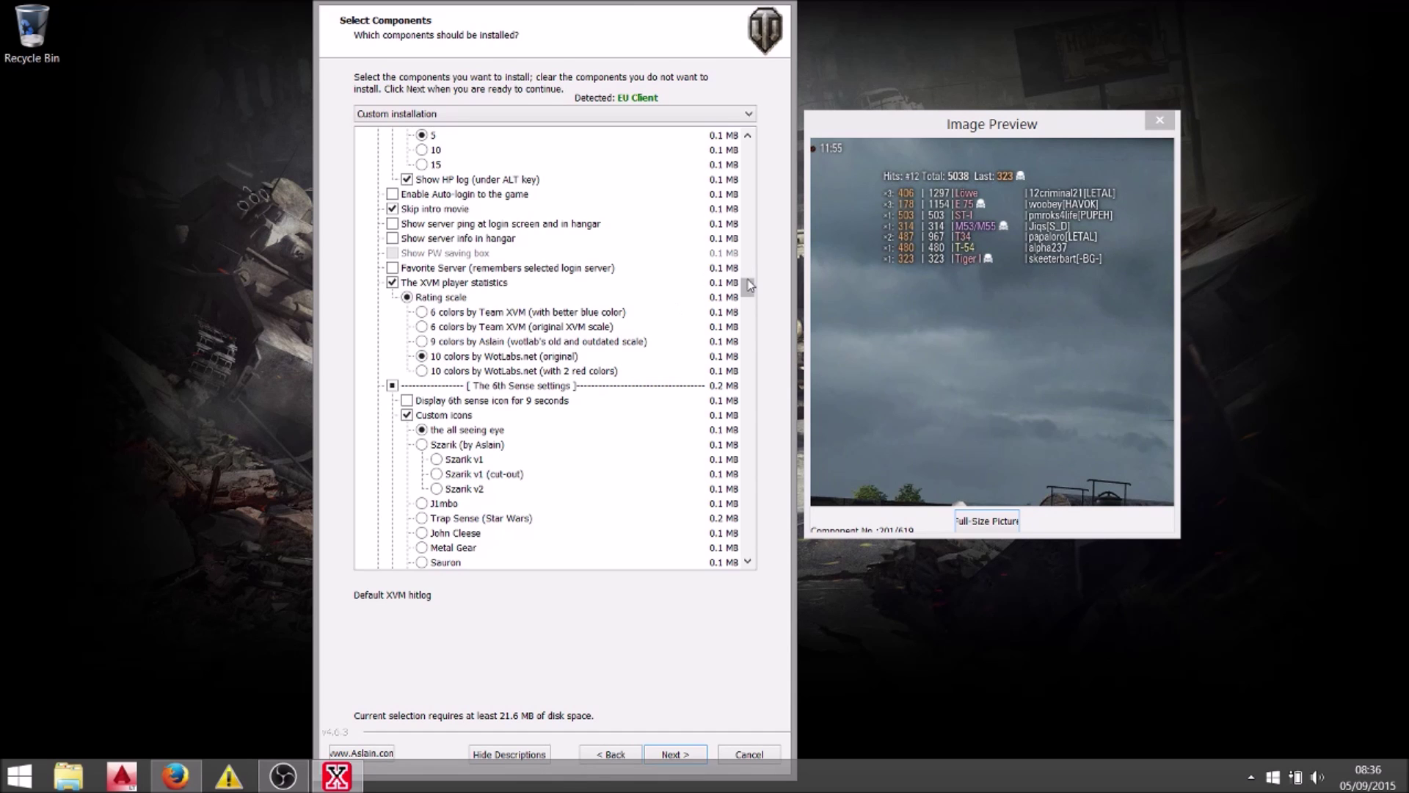
pyautogui.scroll(-3, 746, 288)
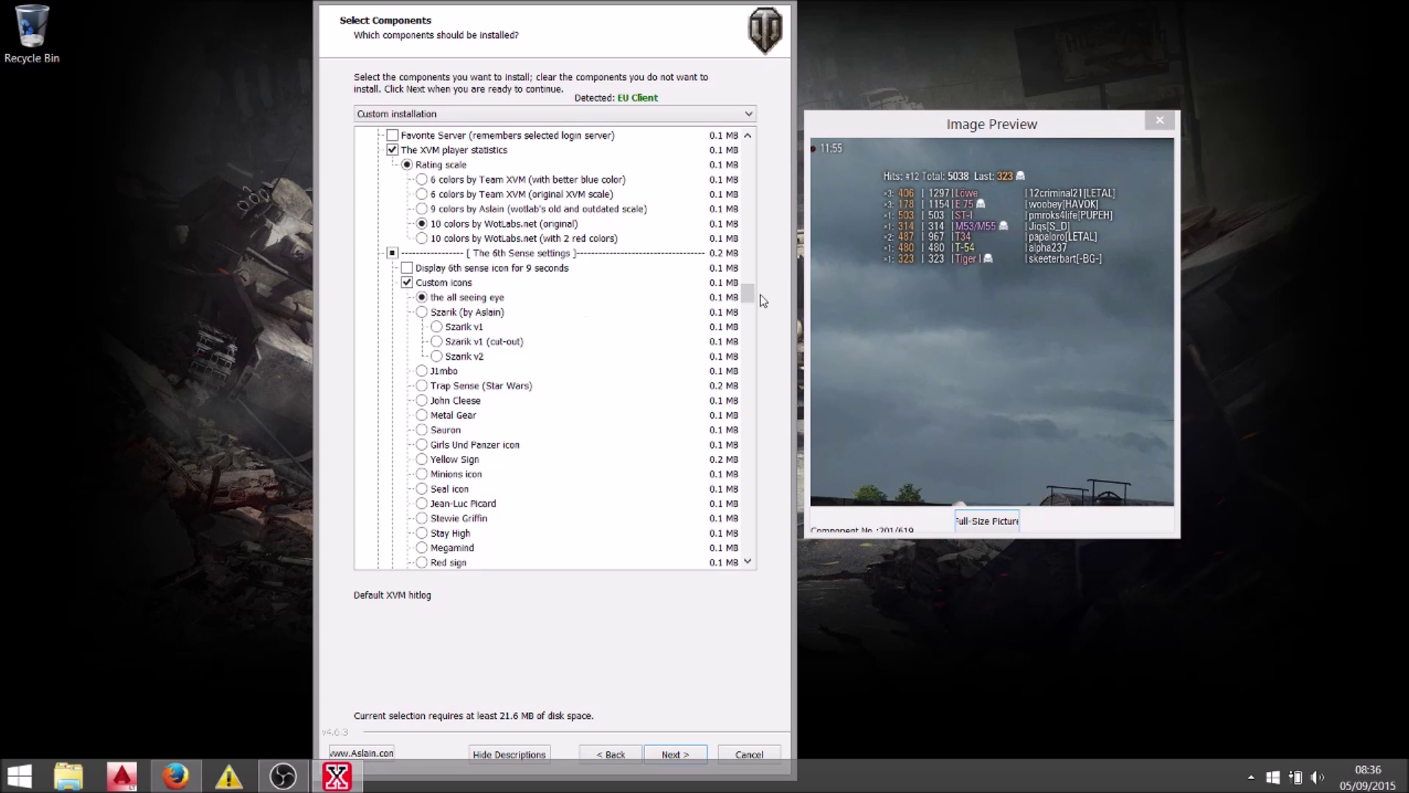
pyautogui.moveTo(747, 294); pyautogui.dragTo(755, 337)
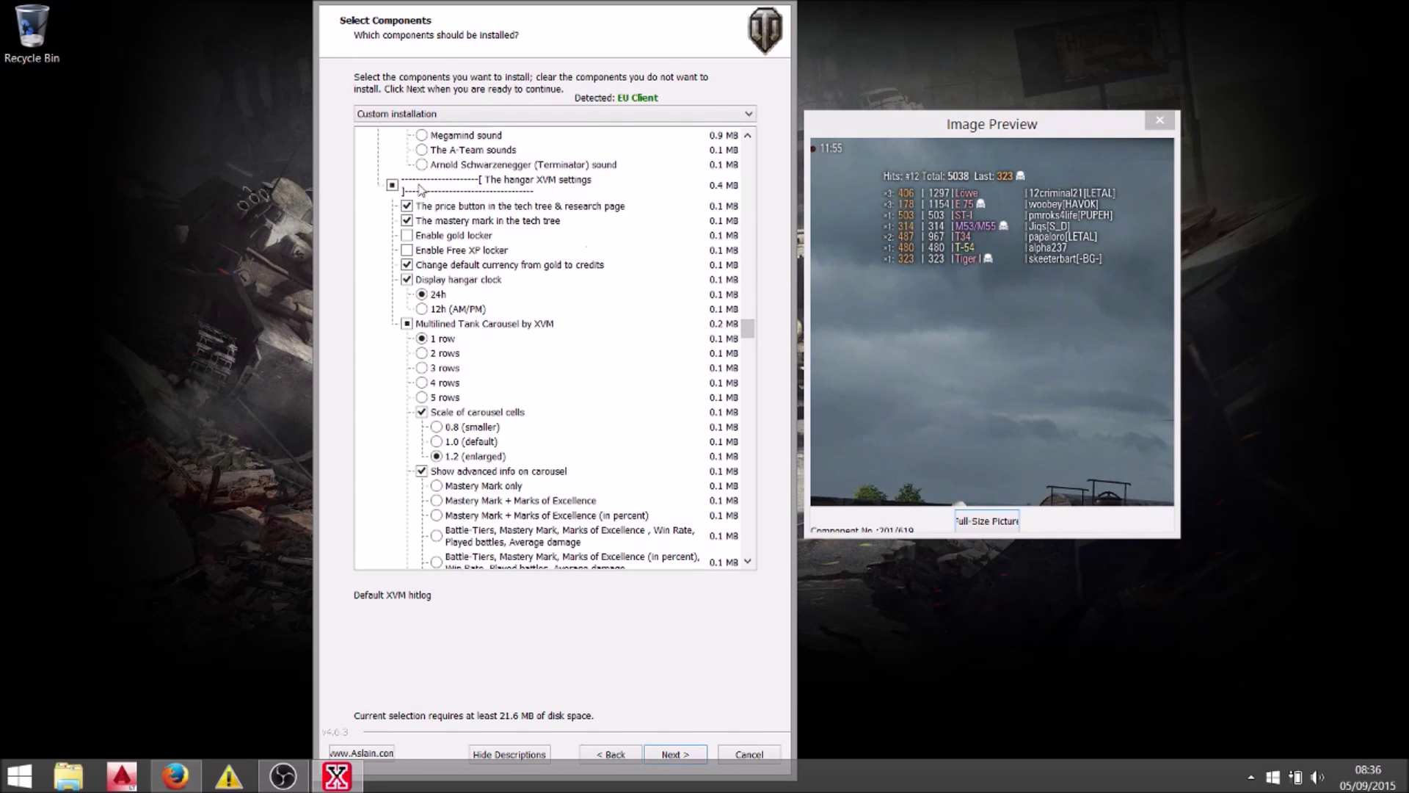
pyautogui.click(525, 207)
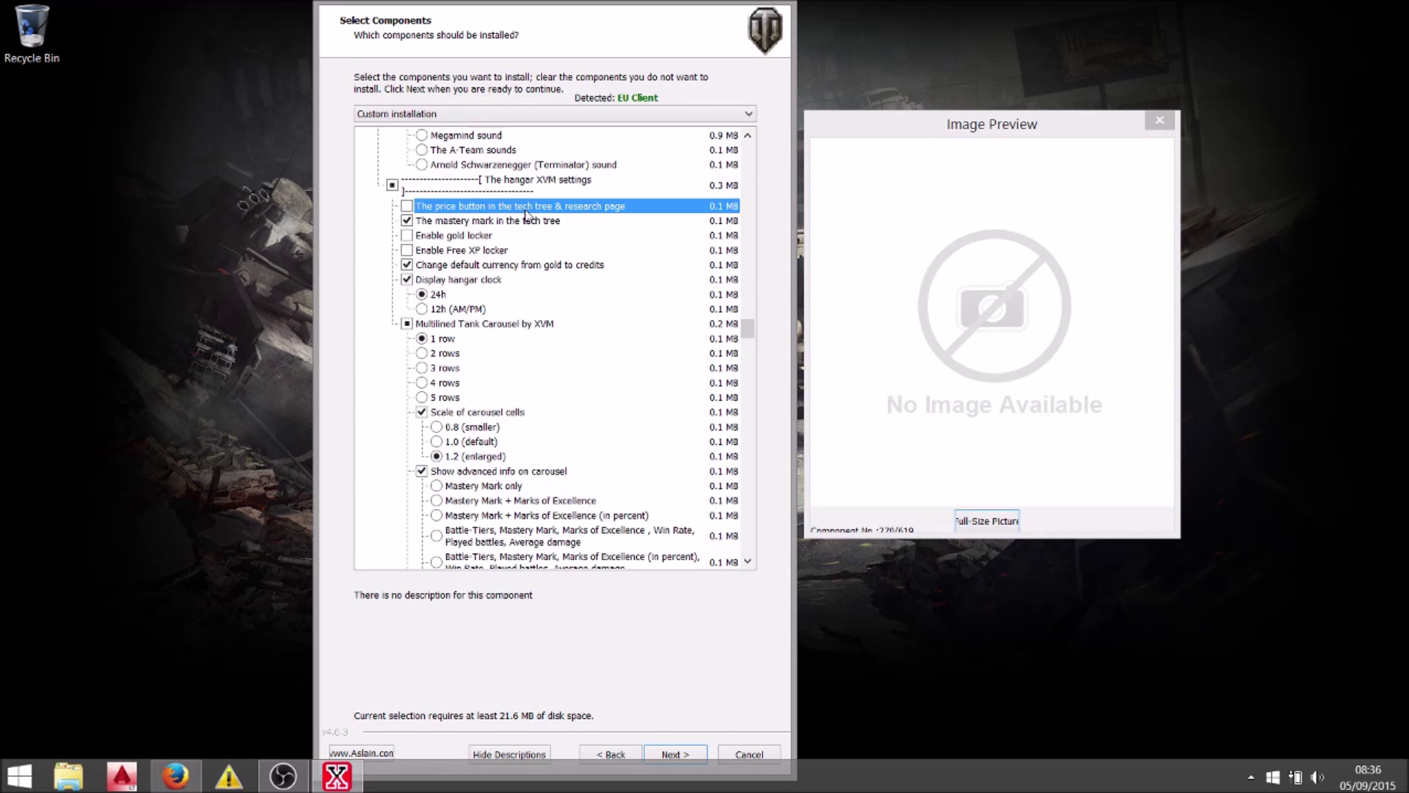
pyautogui.click(526, 209)
pyautogui.click(496, 224)
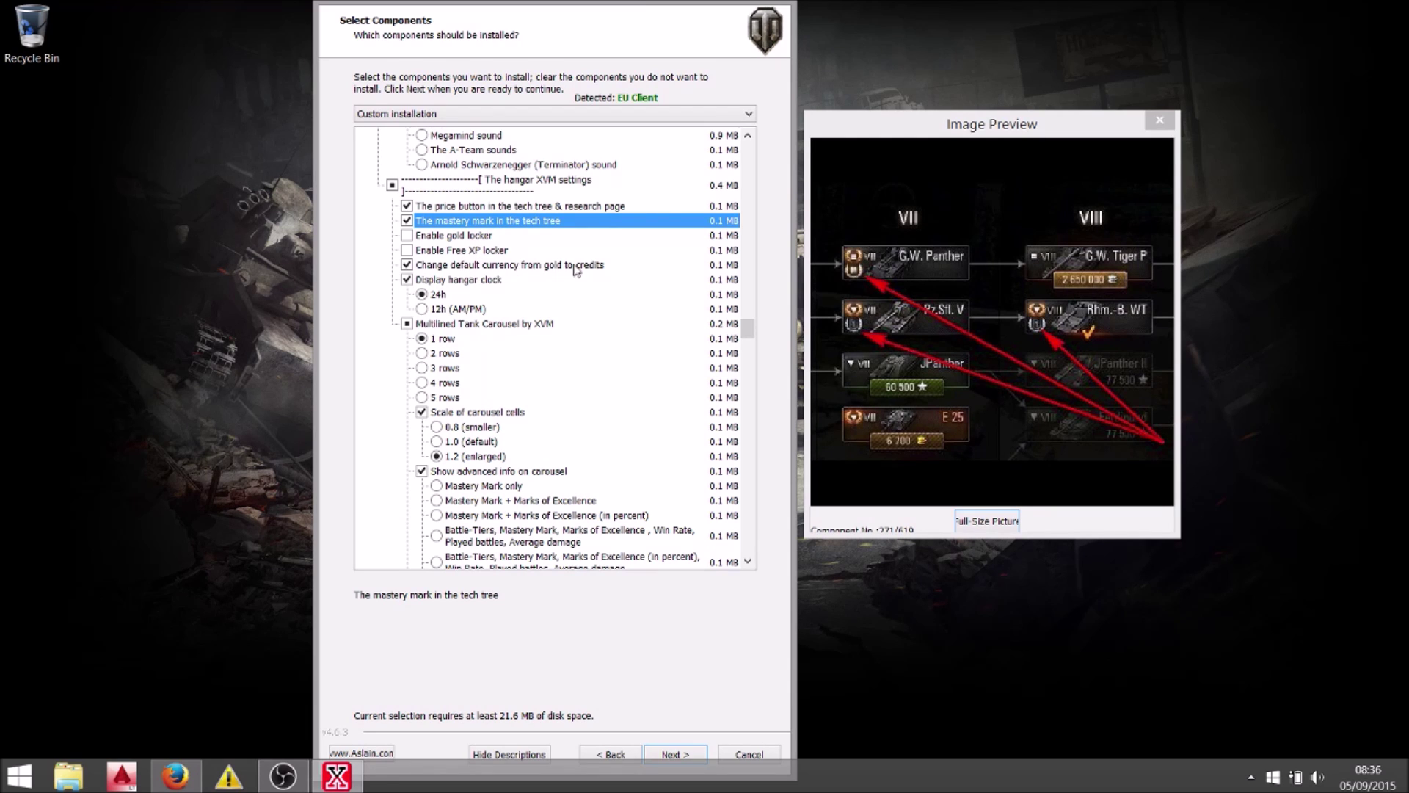
# Step: Preview Display hangar clock and keep it enabled with the 24h format
pyautogui.click(439, 296)
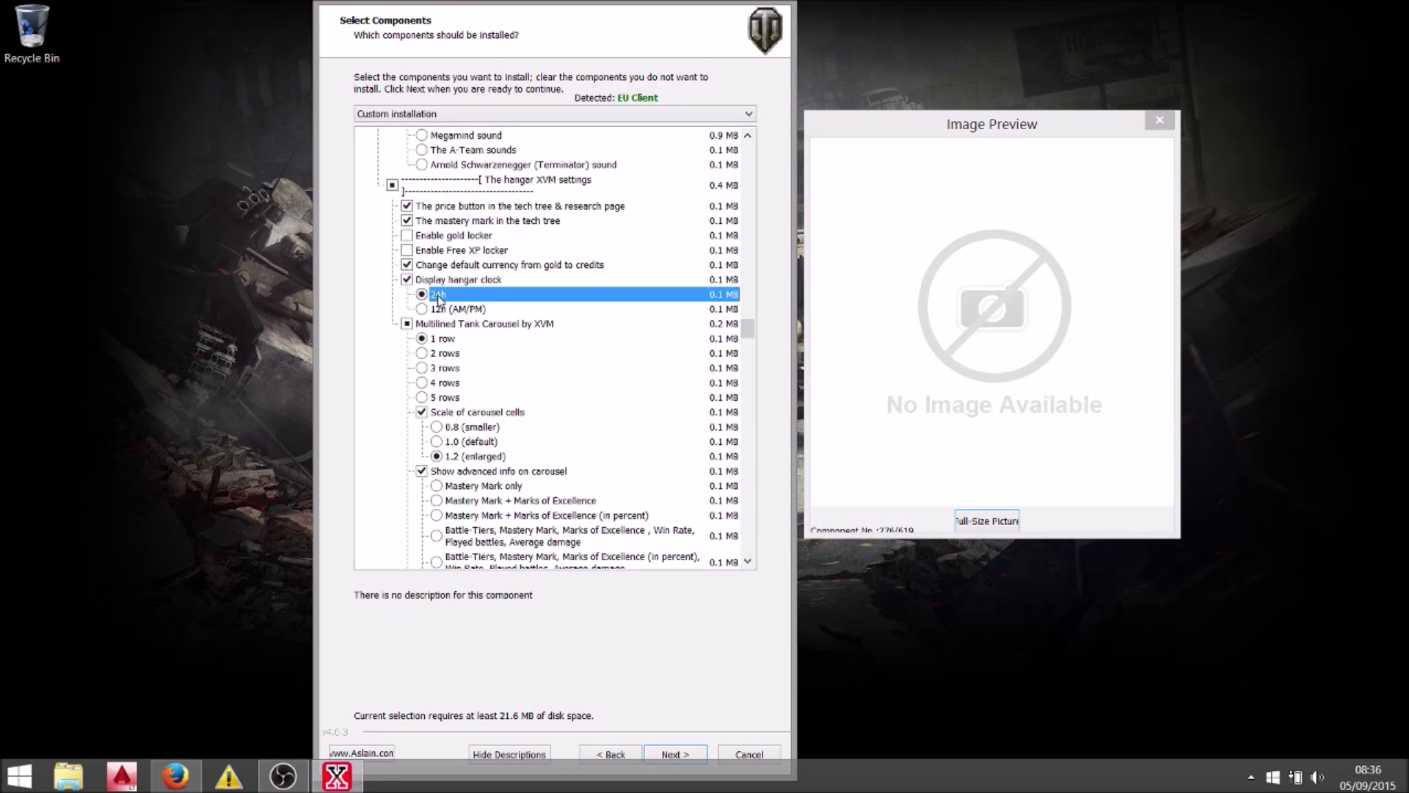
pyautogui.click(442, 284)
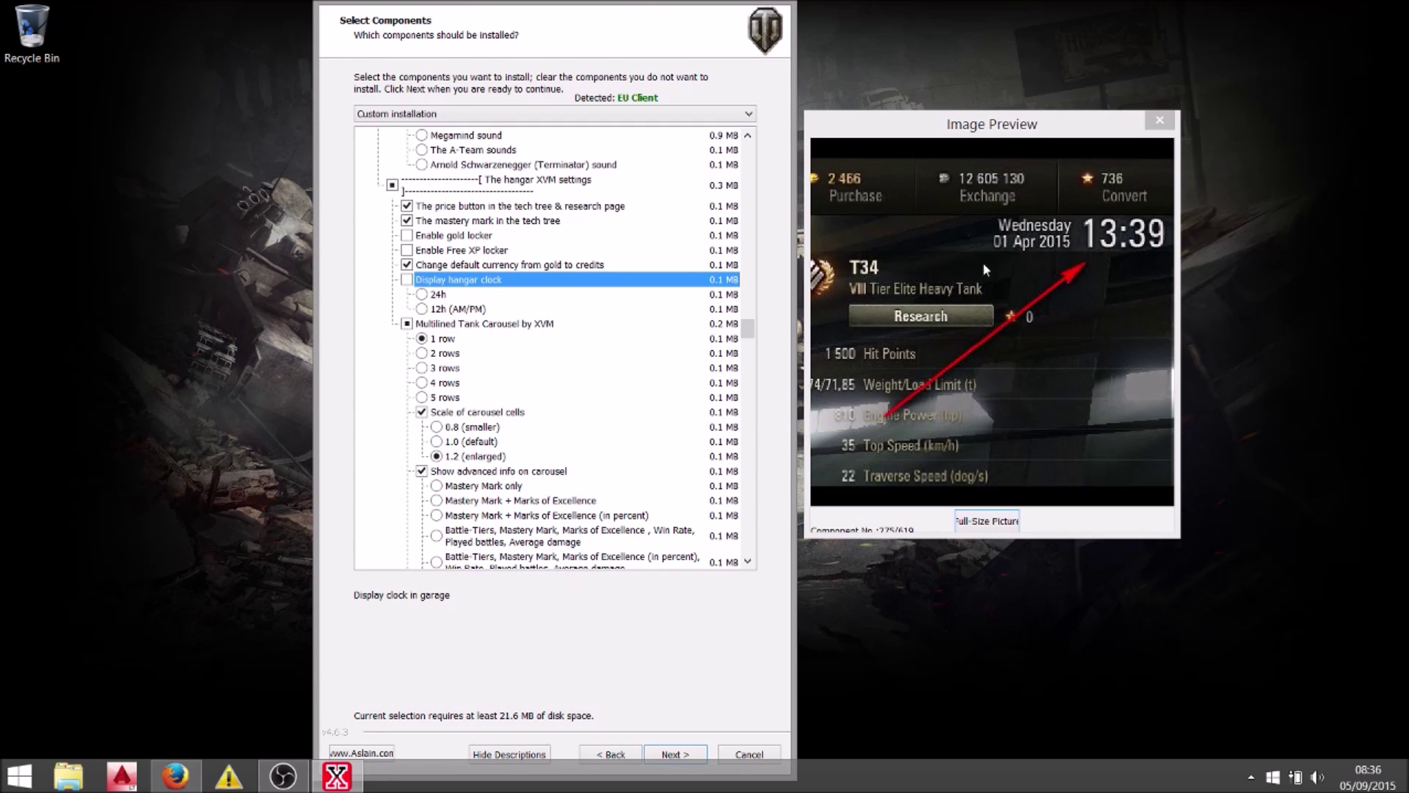
pyautogui.click(458, 287)
# Step: Preview the tank carousel with 1 row, 1.2 (enlarged) cells and the advanced info option combining Marks of Excellence and WN8 expected tank damage
pyautogui.click(446, 339)
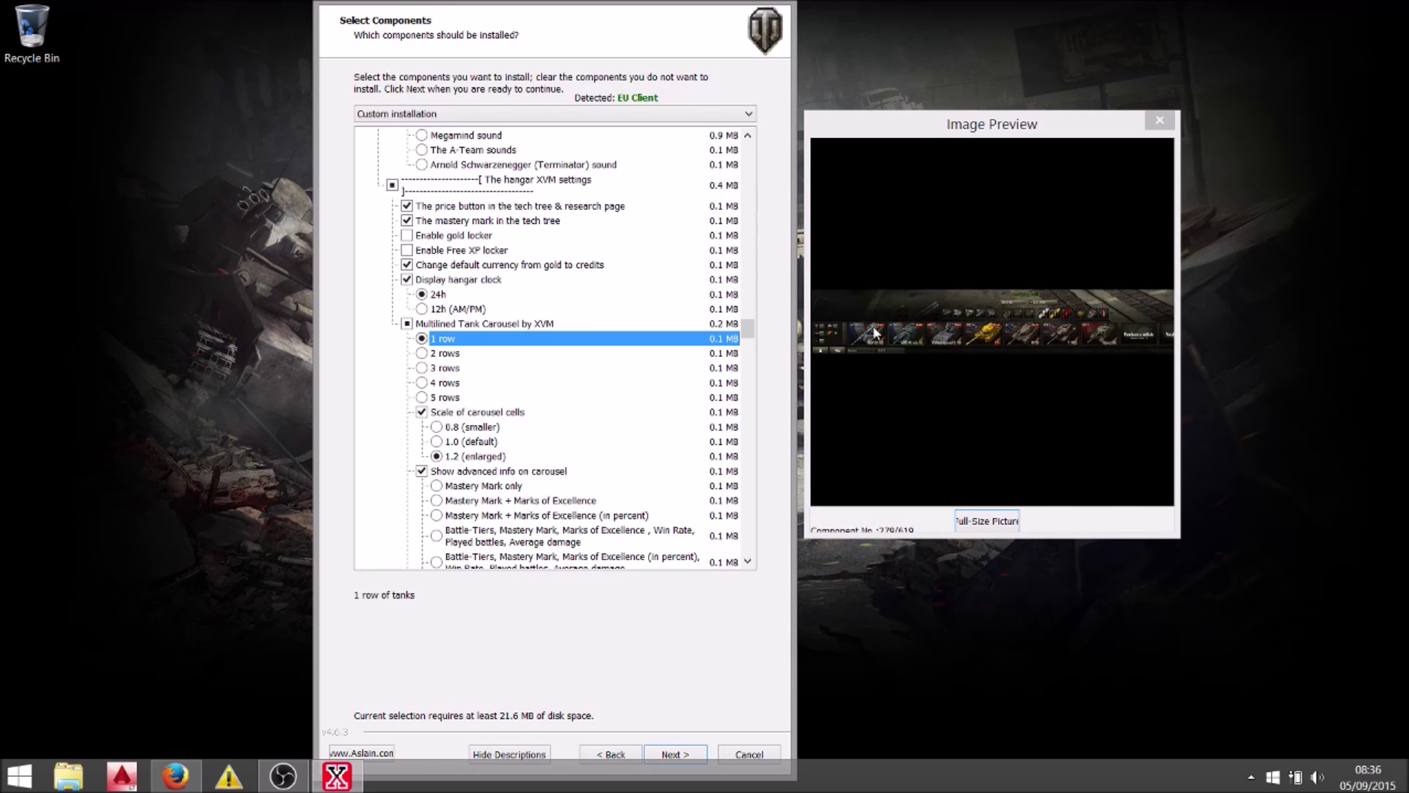
pyautogui.click(473, 457)
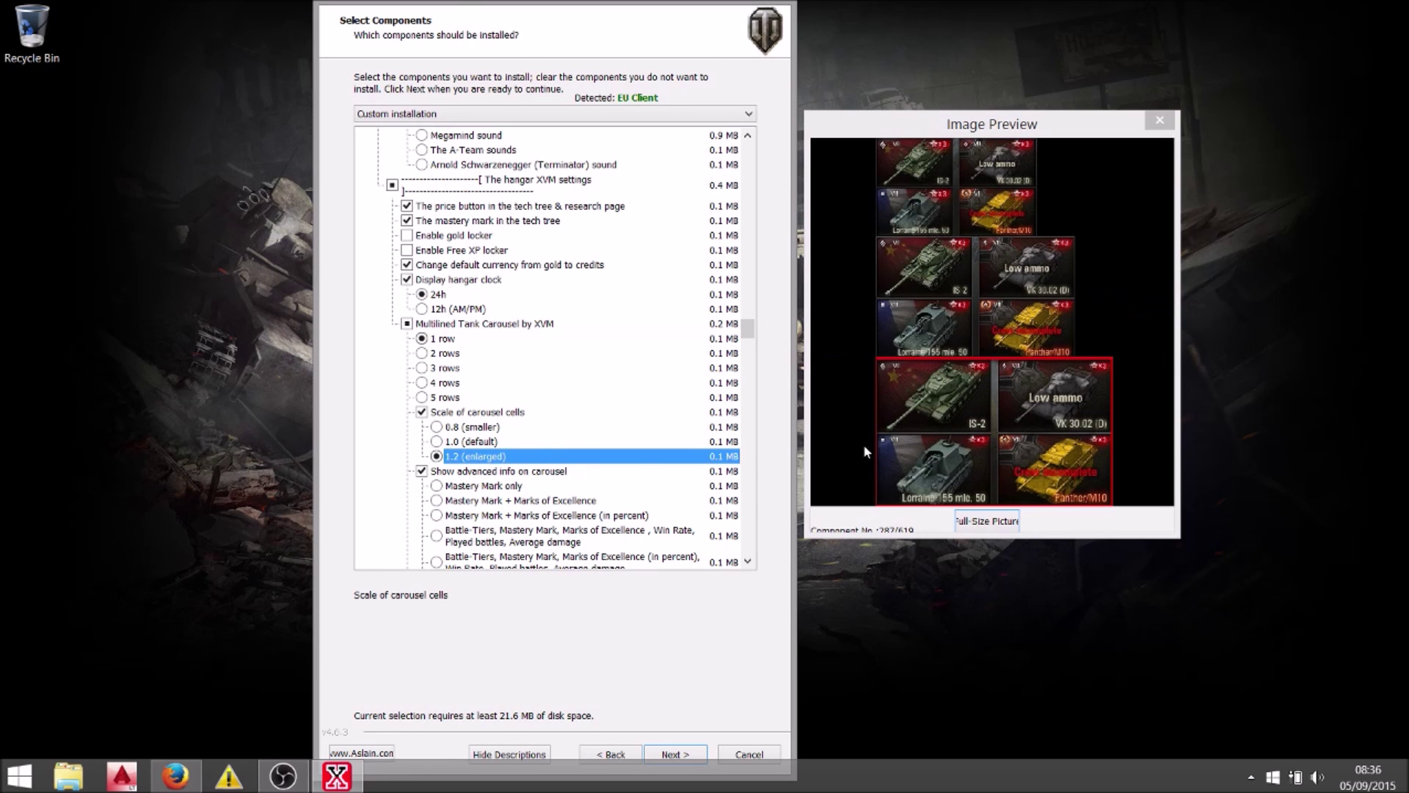
pyautogui.moveTo(747, 326); pyautogui.dragTo(747, 338)
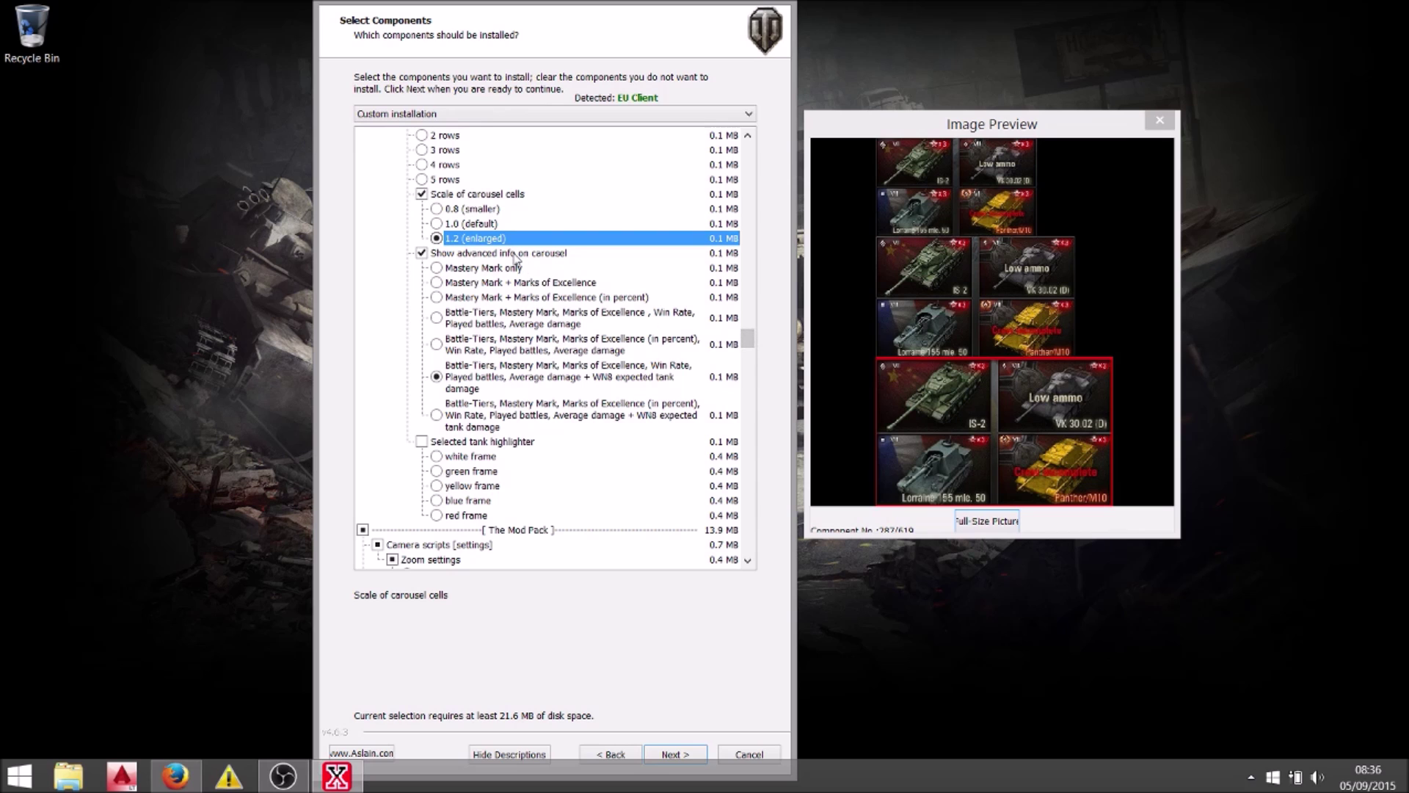
pyautogui.click(504, 376)
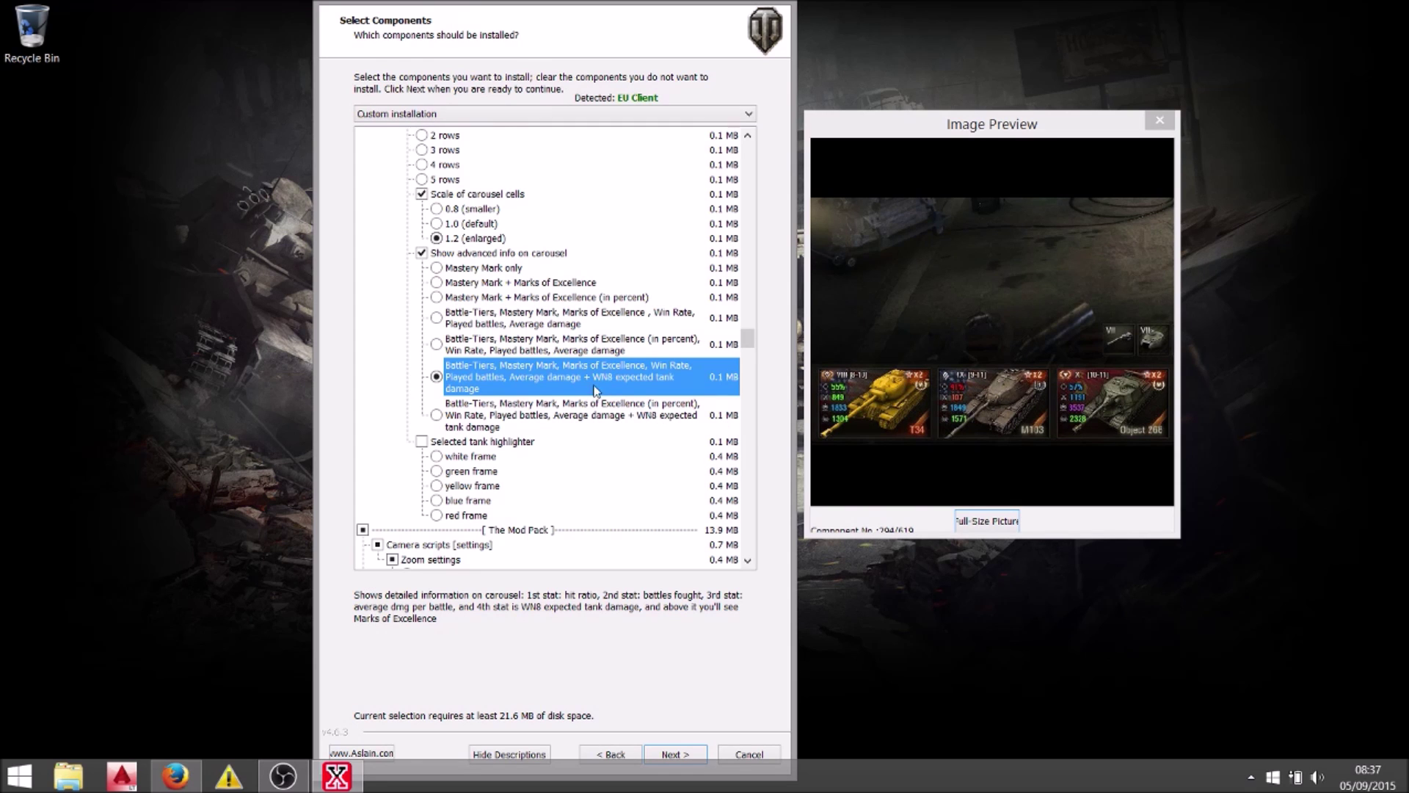
# Step: Review the Mod Pack's camera scripts and preview Scope Shadow Remover and AutoAim Indication+, keeping both enabled
pyautogui.moveTo(747, 341); pyautogui.dragTo(750, 357)
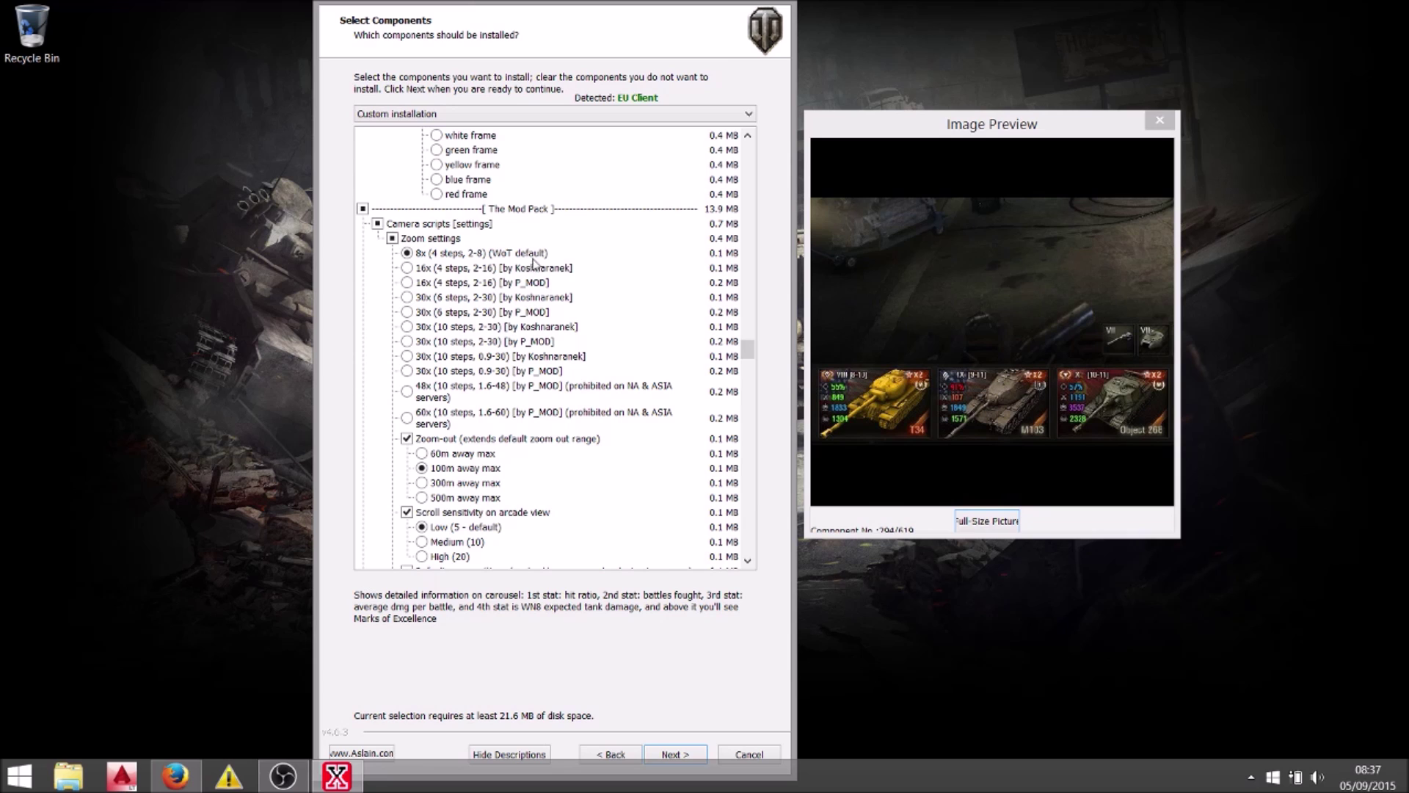
pyautogui.scroll(-3, 748, 357)
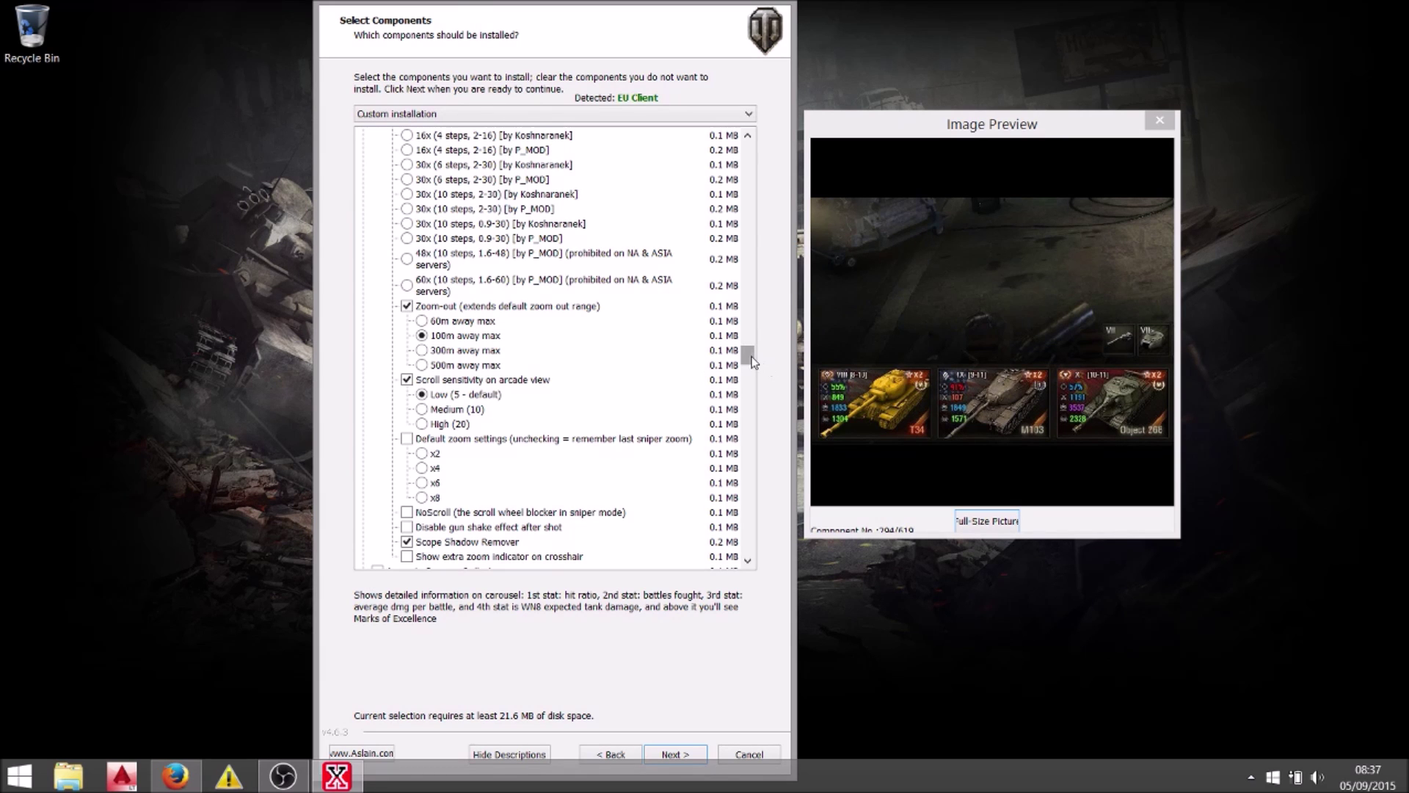
pyautogui.scroll(-3, 749, 358)
pyautogui.scroll(-4, 754, 367)
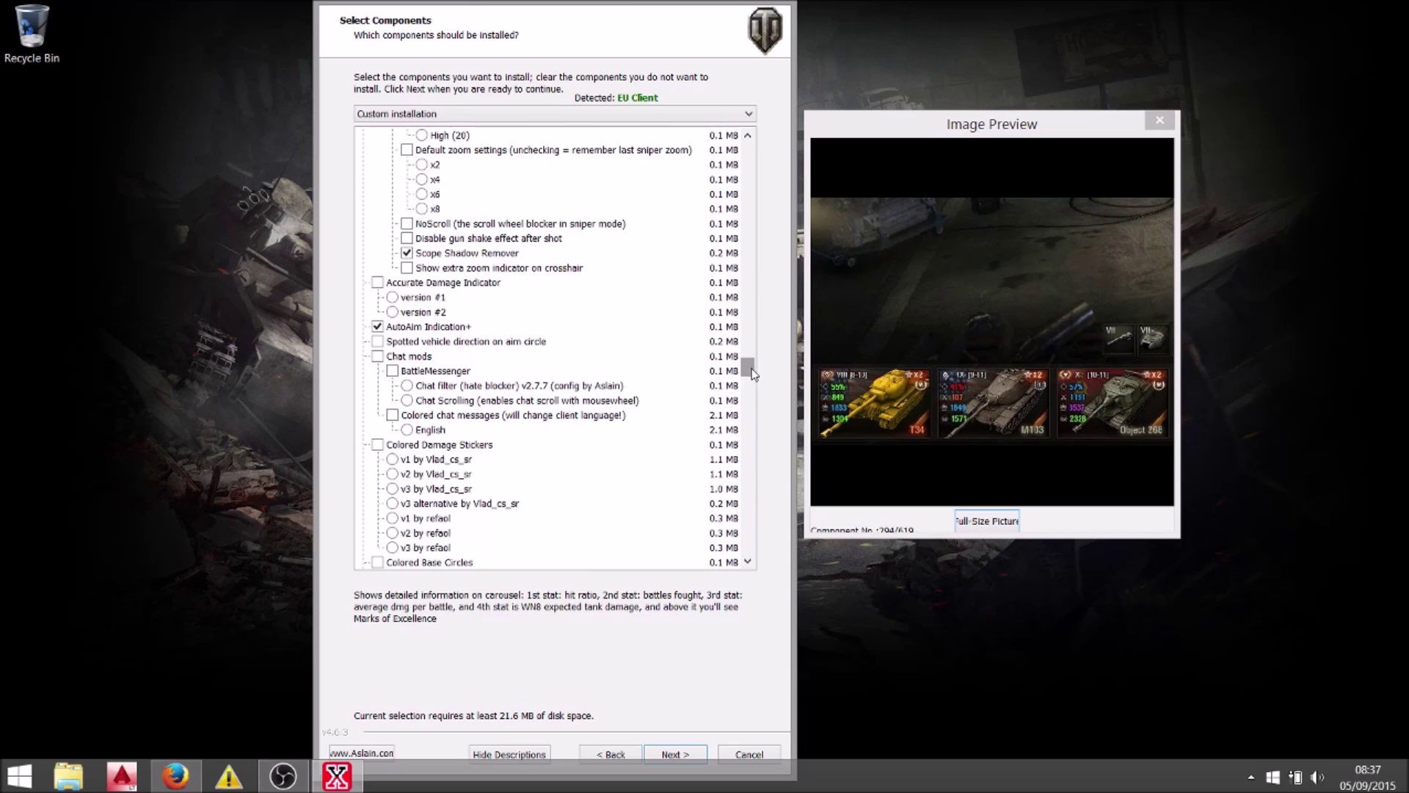
pyautogui.click(456, 257)
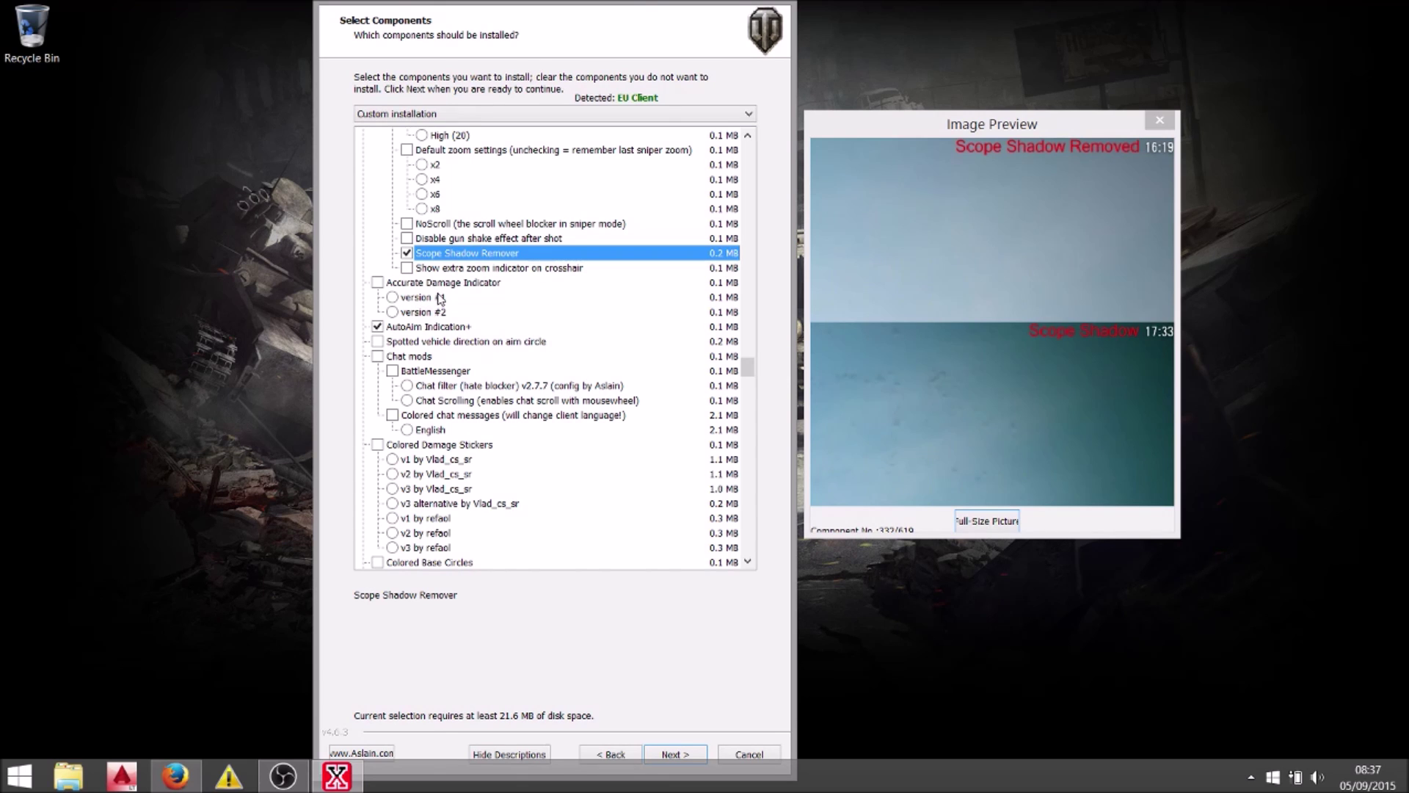
pyautogui.click(431, 330)
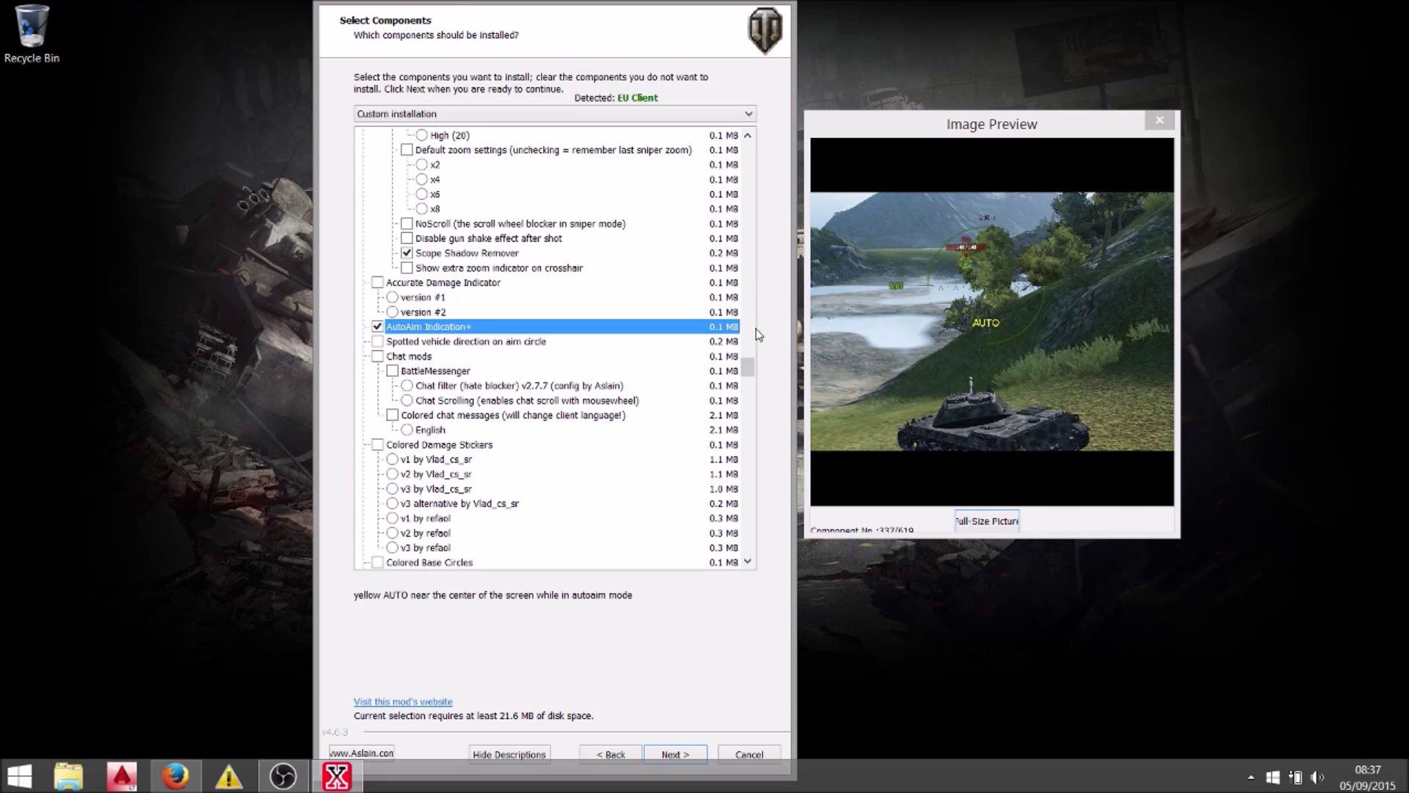
# Step: Preview Crew Skill Informer (activation: BACKSPACE) and keep it enabled
pyautogui.moveTo(753, 375); pyautogui.dragTo(756, 397)
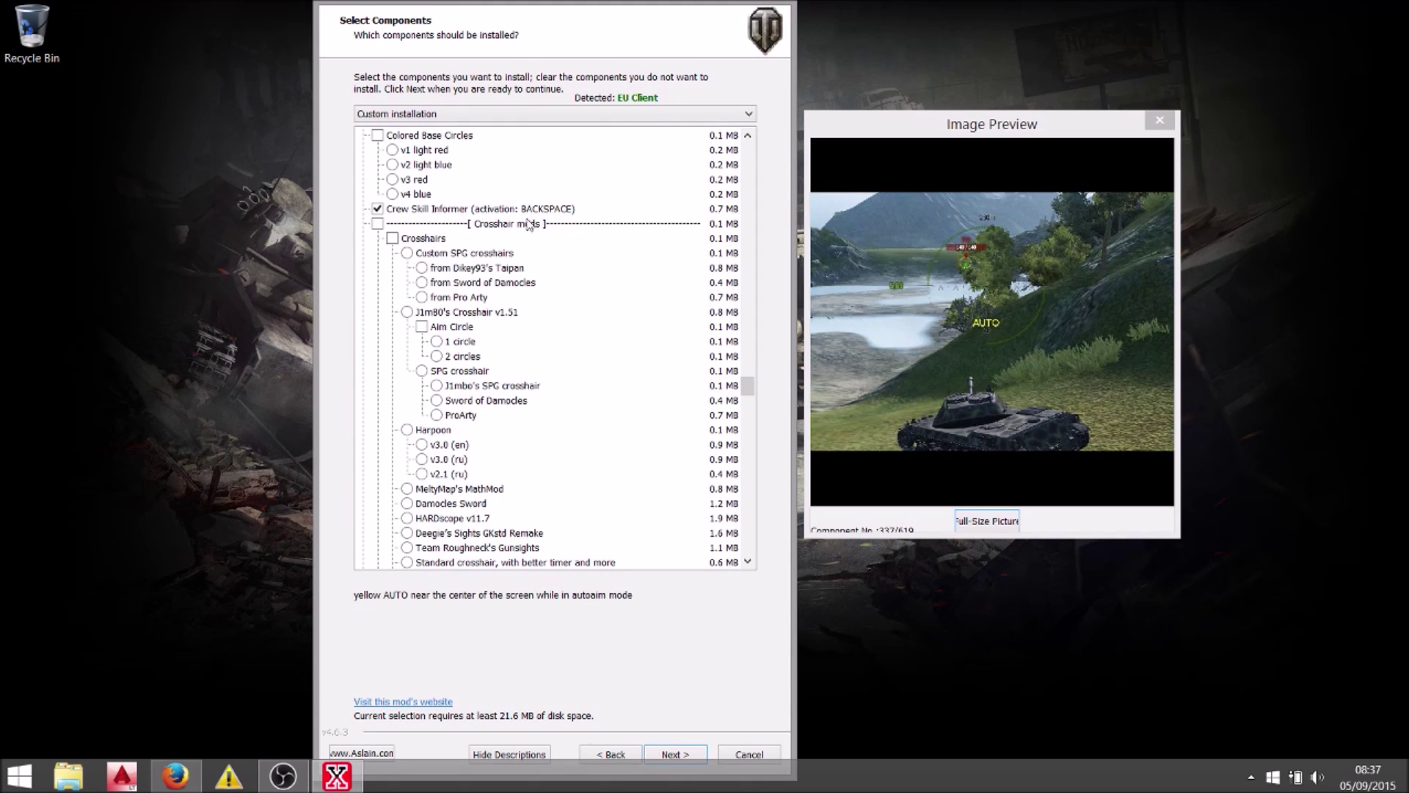
pyautogui.click(489, 209)
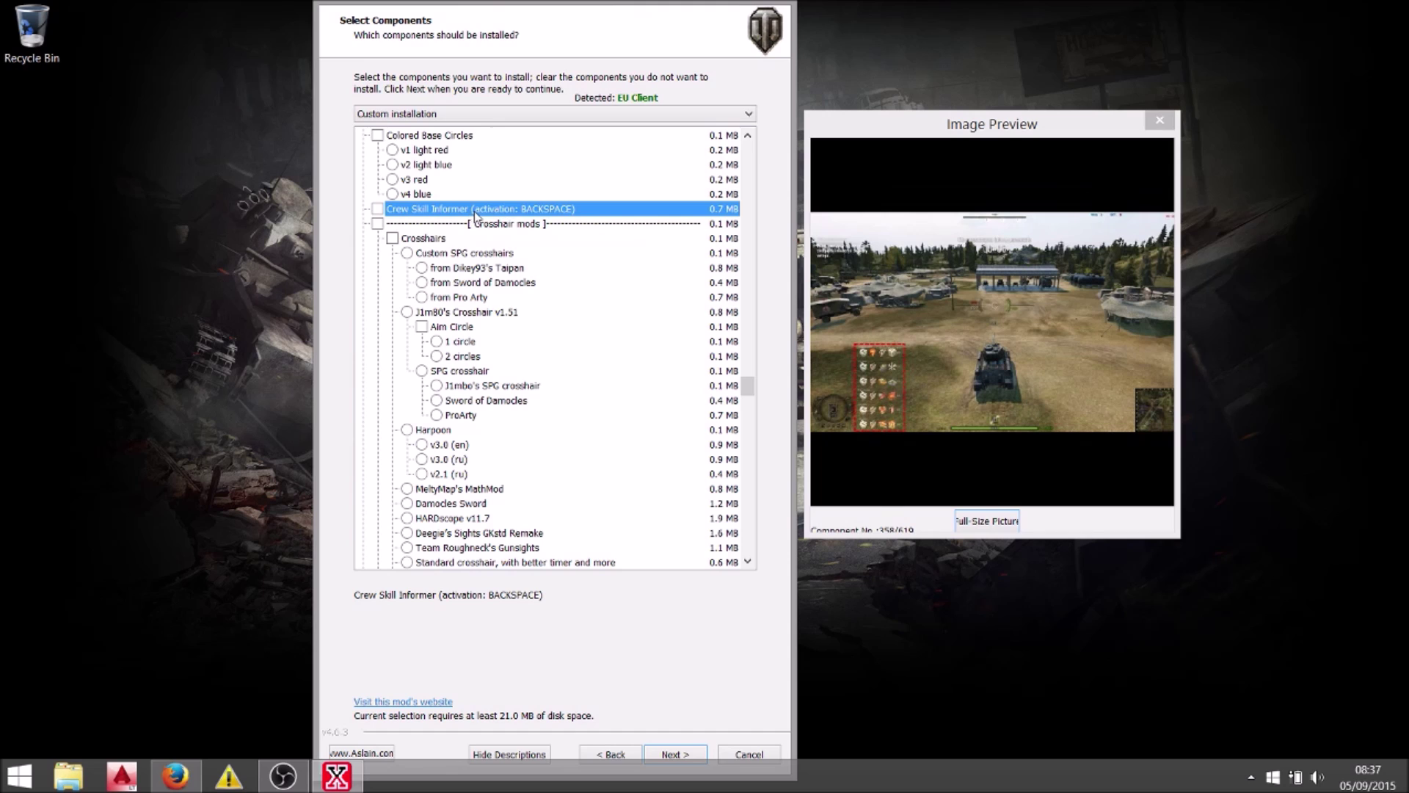
pyautogui.click(474, 212)
# Step: Preview the option Standard crosshair, with better timer and more, and leave the whole Crosshairs group unselected
pyautogui.moveTo(749, 391)
pyautogui.mouseDown()
pyautogui.moveTo(761, 430)
pyautogui.moveTo(766, 404)
pyautogui.mouseUp()
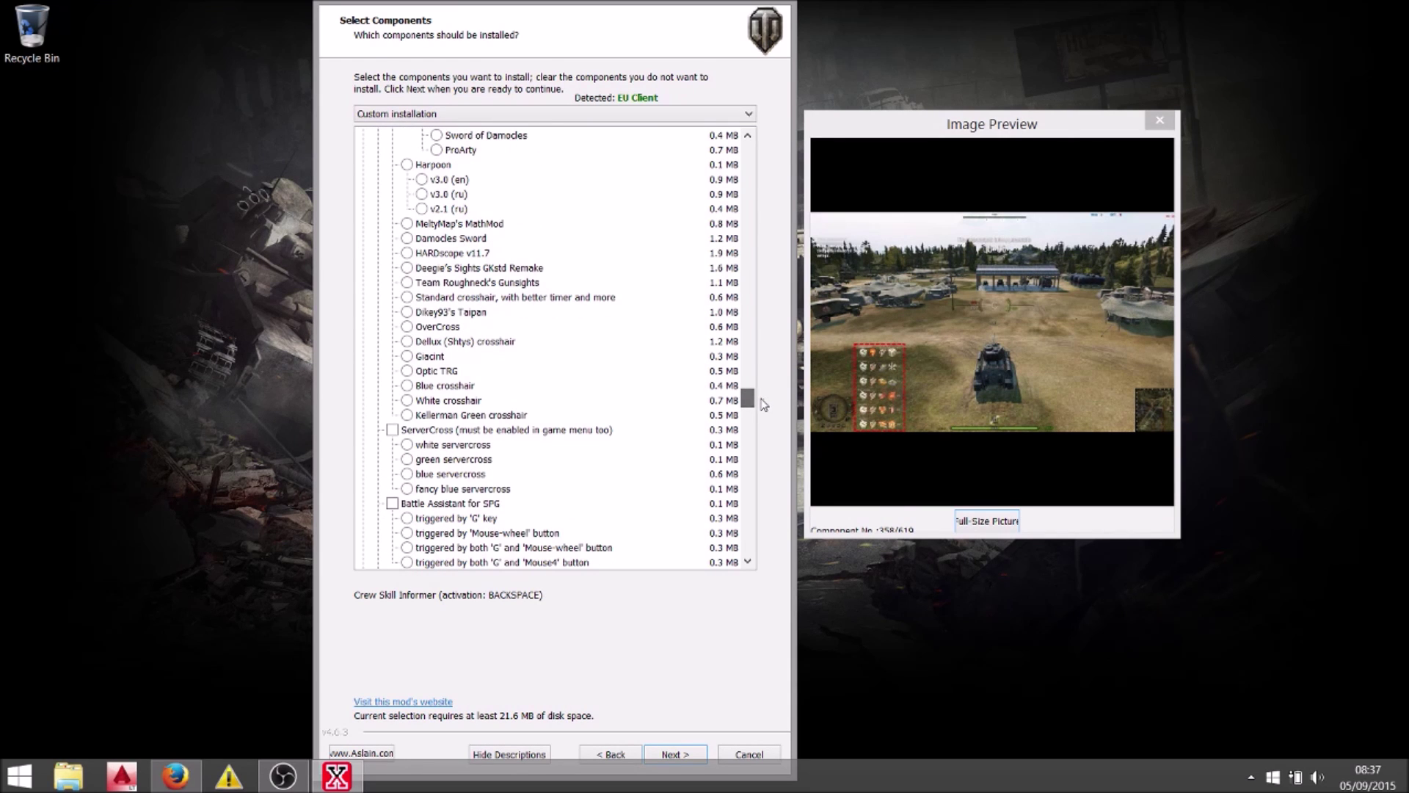
pyautogui.click(532, 298)
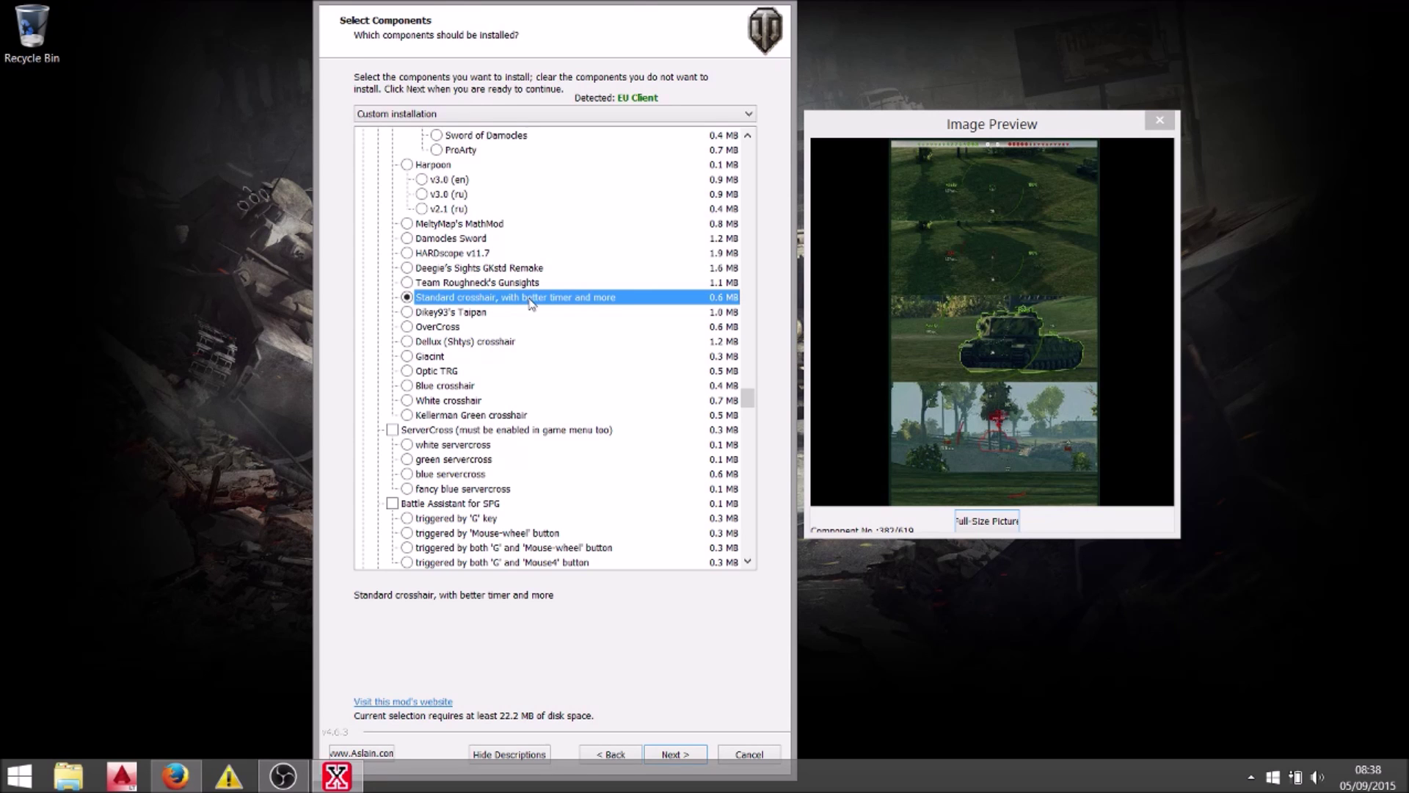
pyautogui.scroll(6, 532, 302)
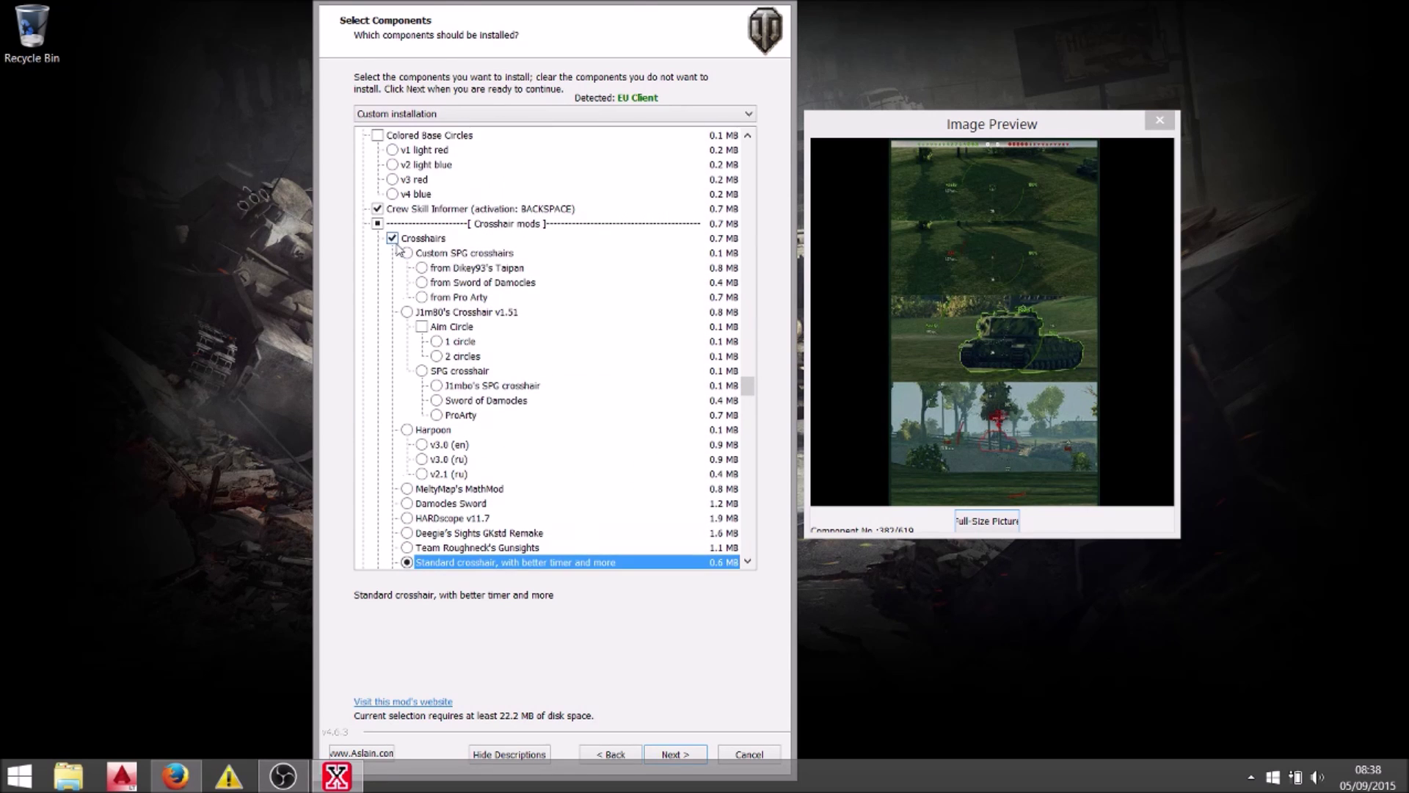
pyautogui.click(394, 240)
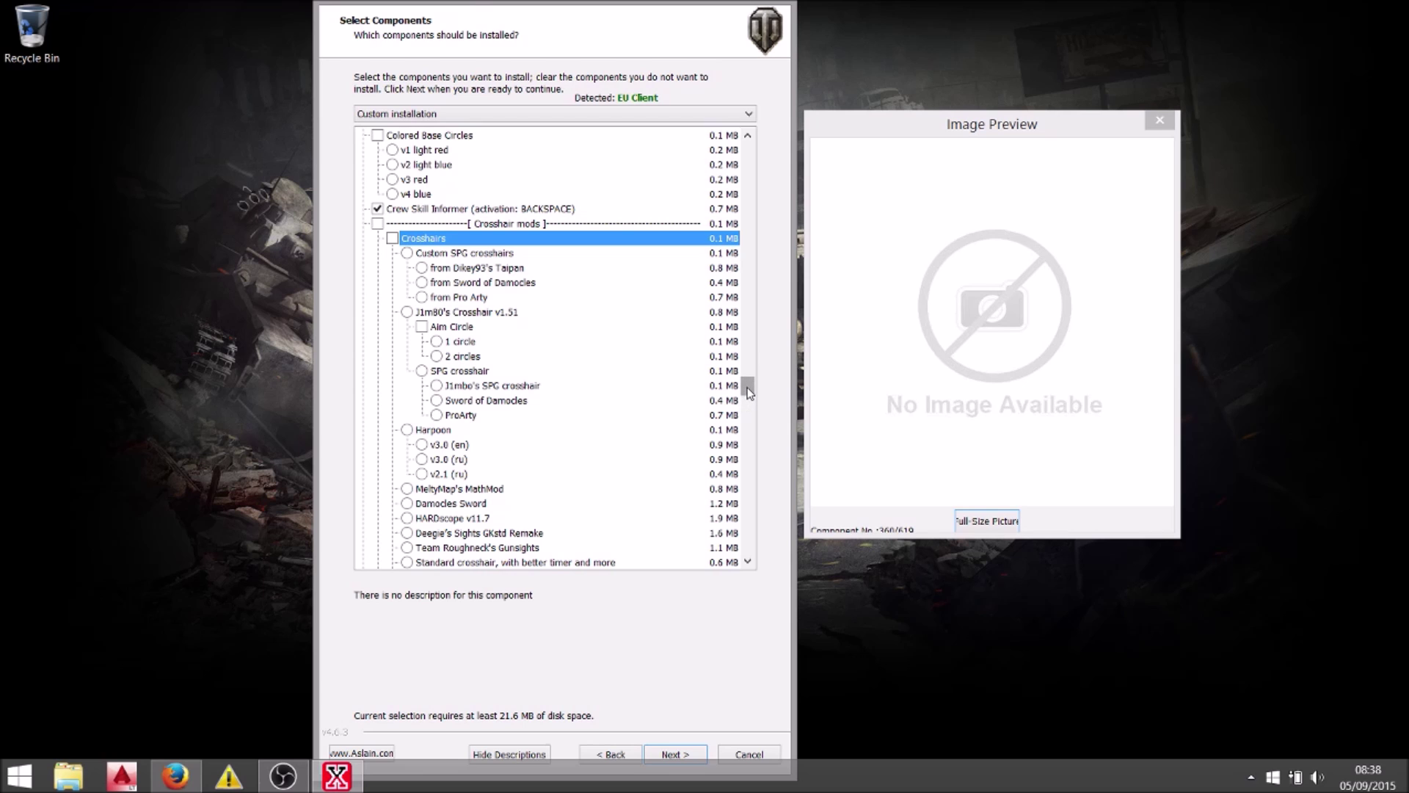
# Step: Preview the Minimal (expD) option of Multi Hit Log v2.3, keeping it selected
pyautogui.moveTo(750, 392); pyautogui.dragTo(761, 438)
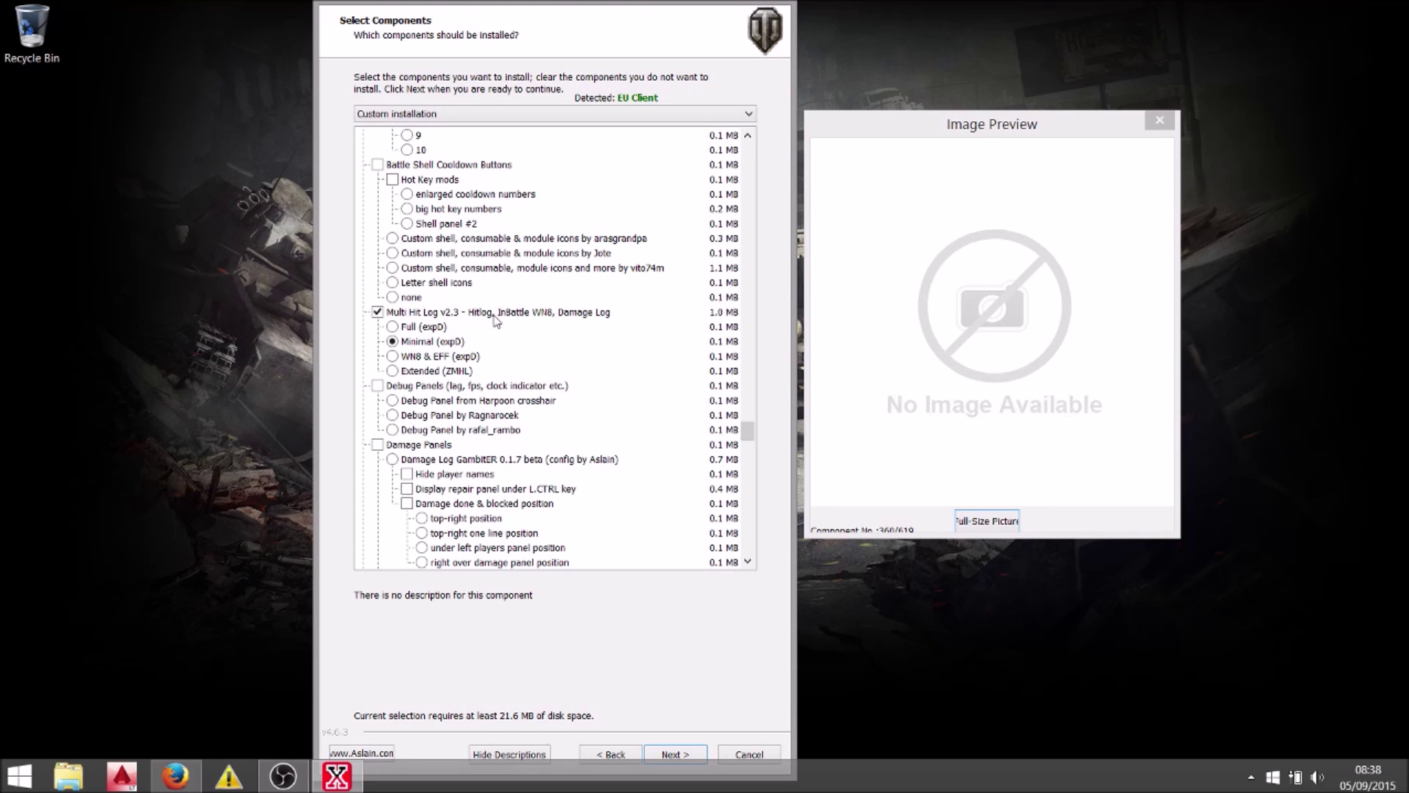
pyautogui.click(432, 344)
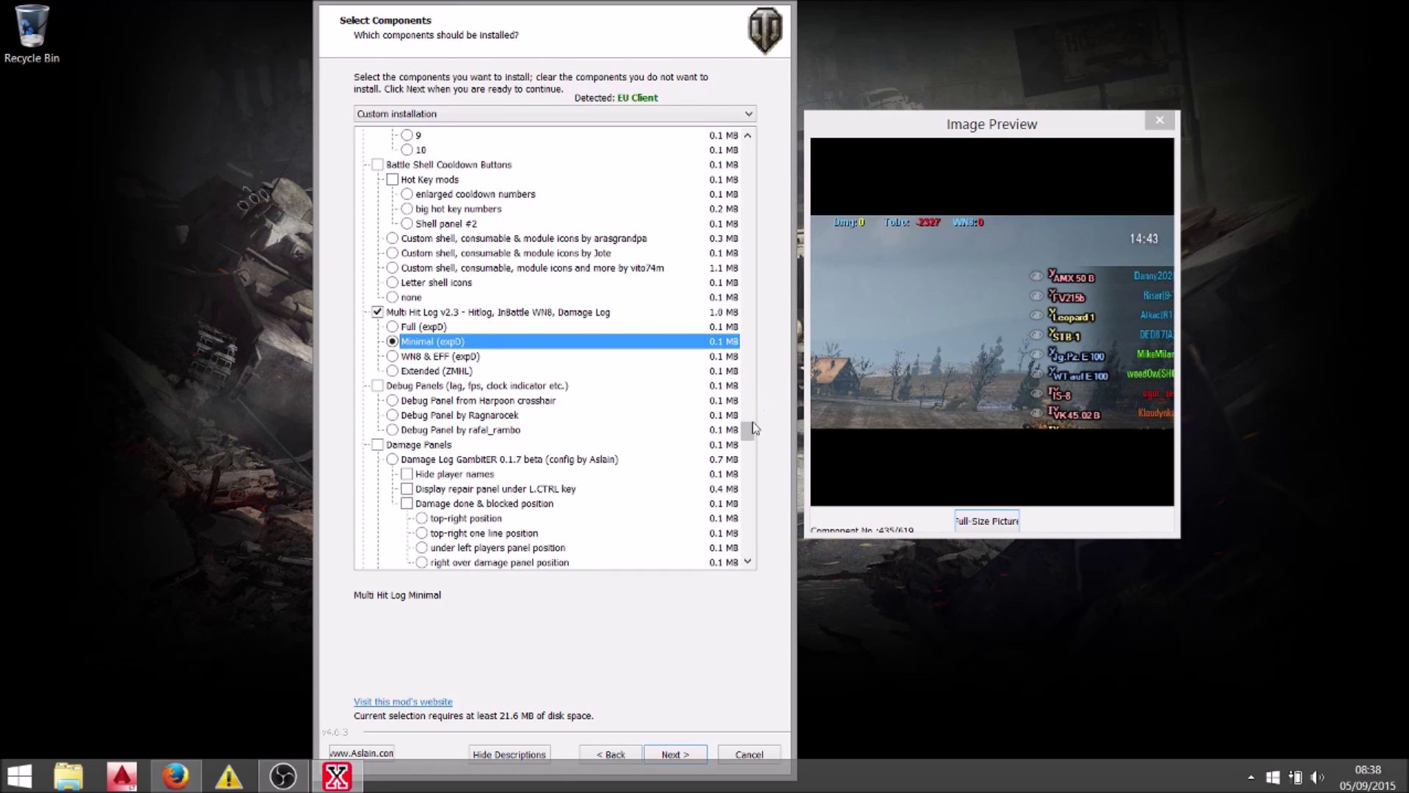
# Step: Compare the two Received Damage Announcer versions and enable the announcer by PLSiusiak with the EU version
pyautogui.moveTo(750, 431); pyautogui.dragTo(749, 460)
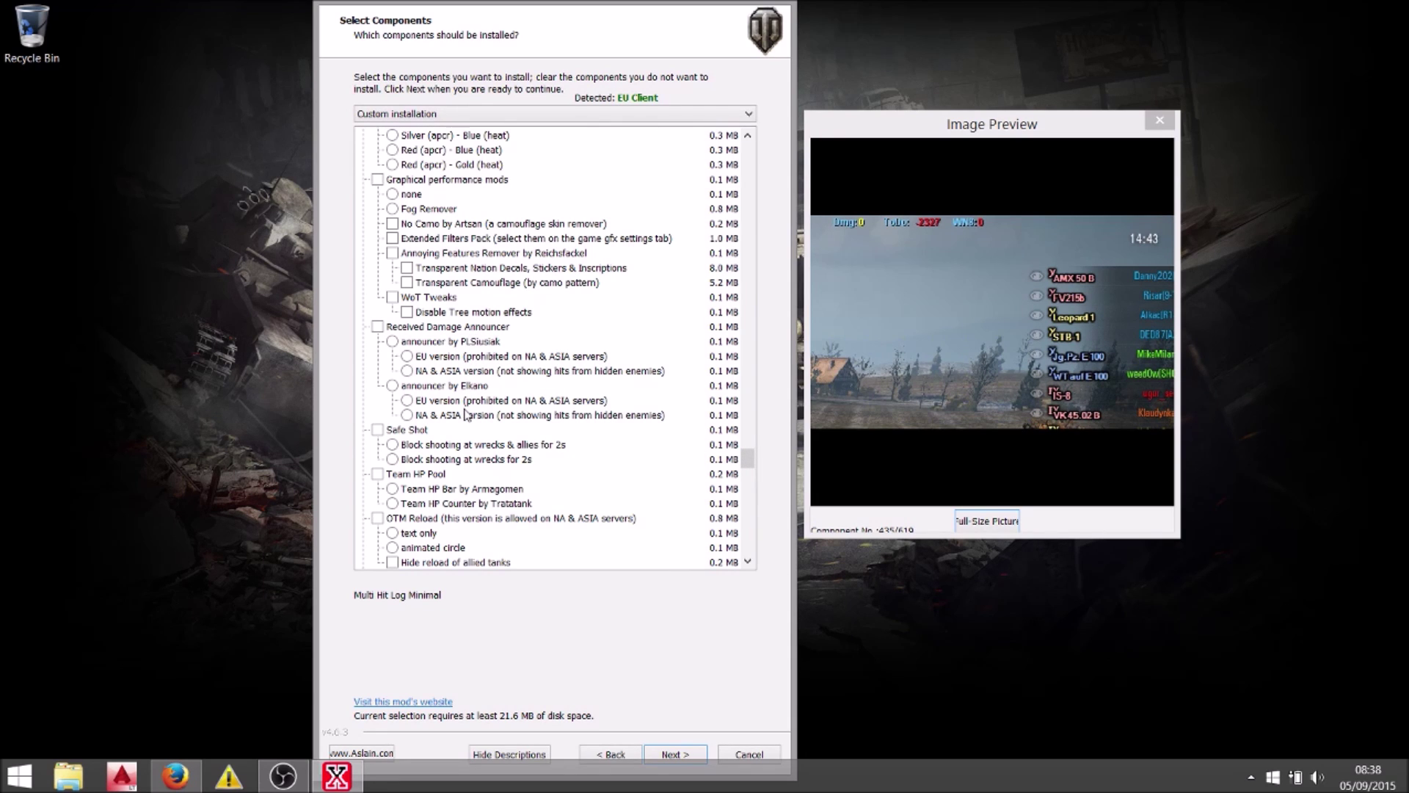
pyautogui.click(467, 358)
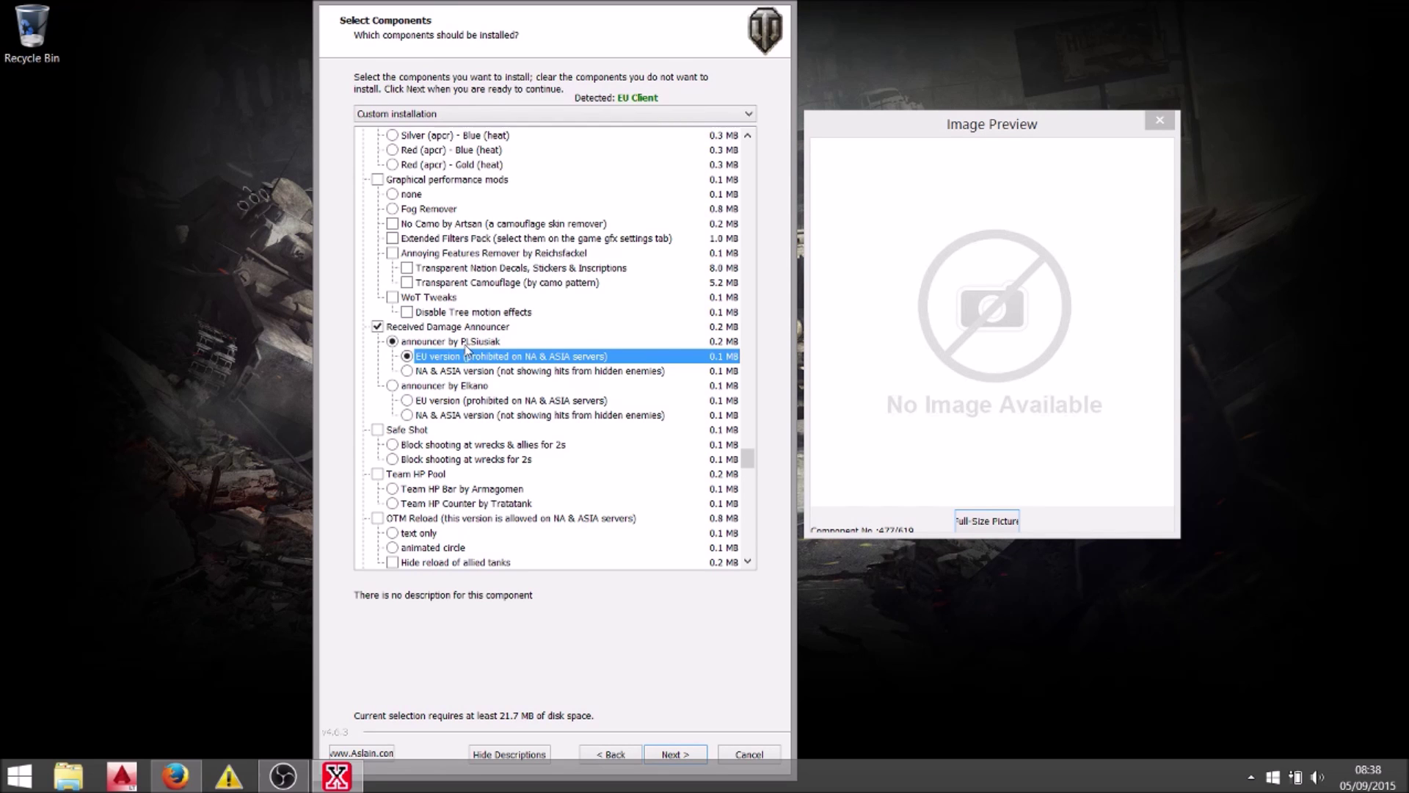
pyautogui.click(464, 342)
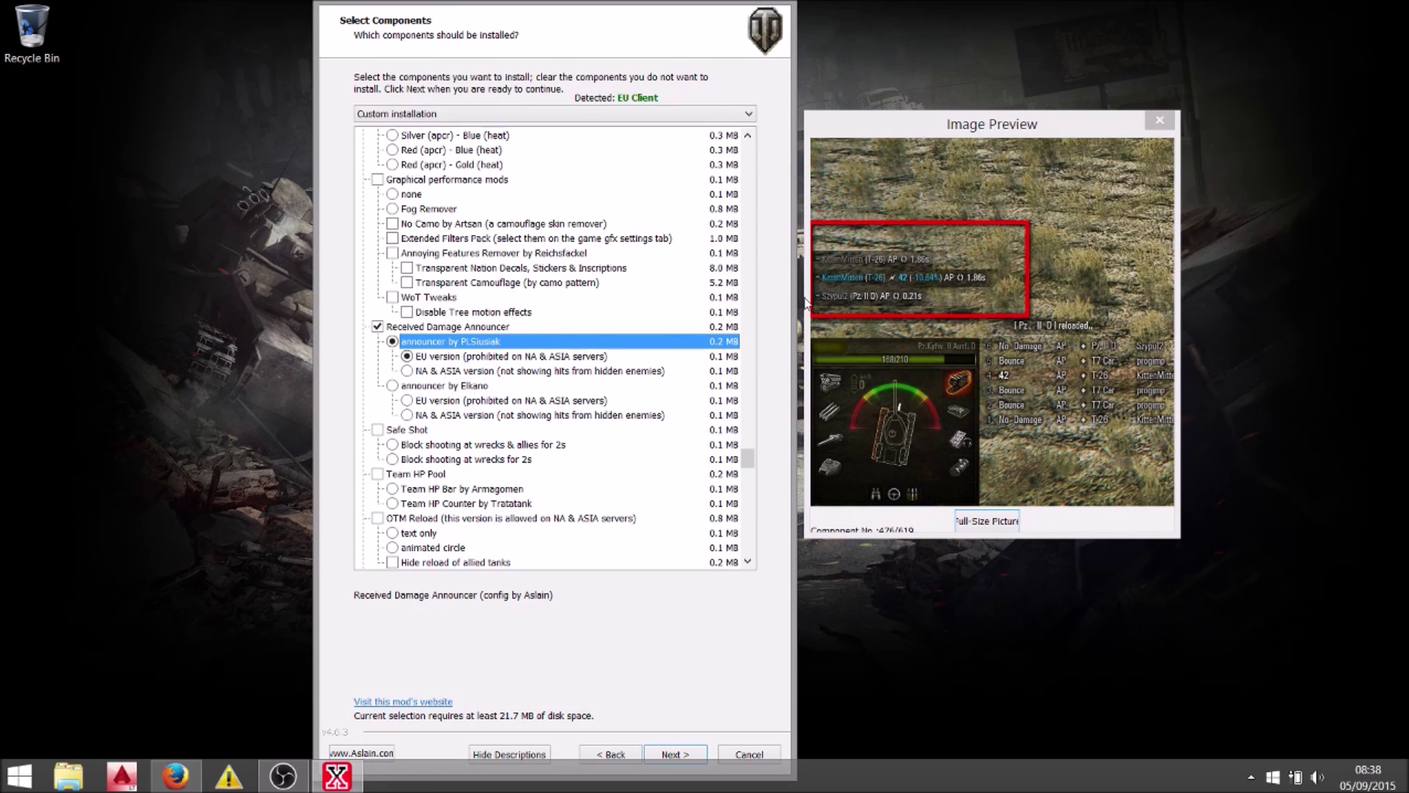
pyautogui.click(448, 386)
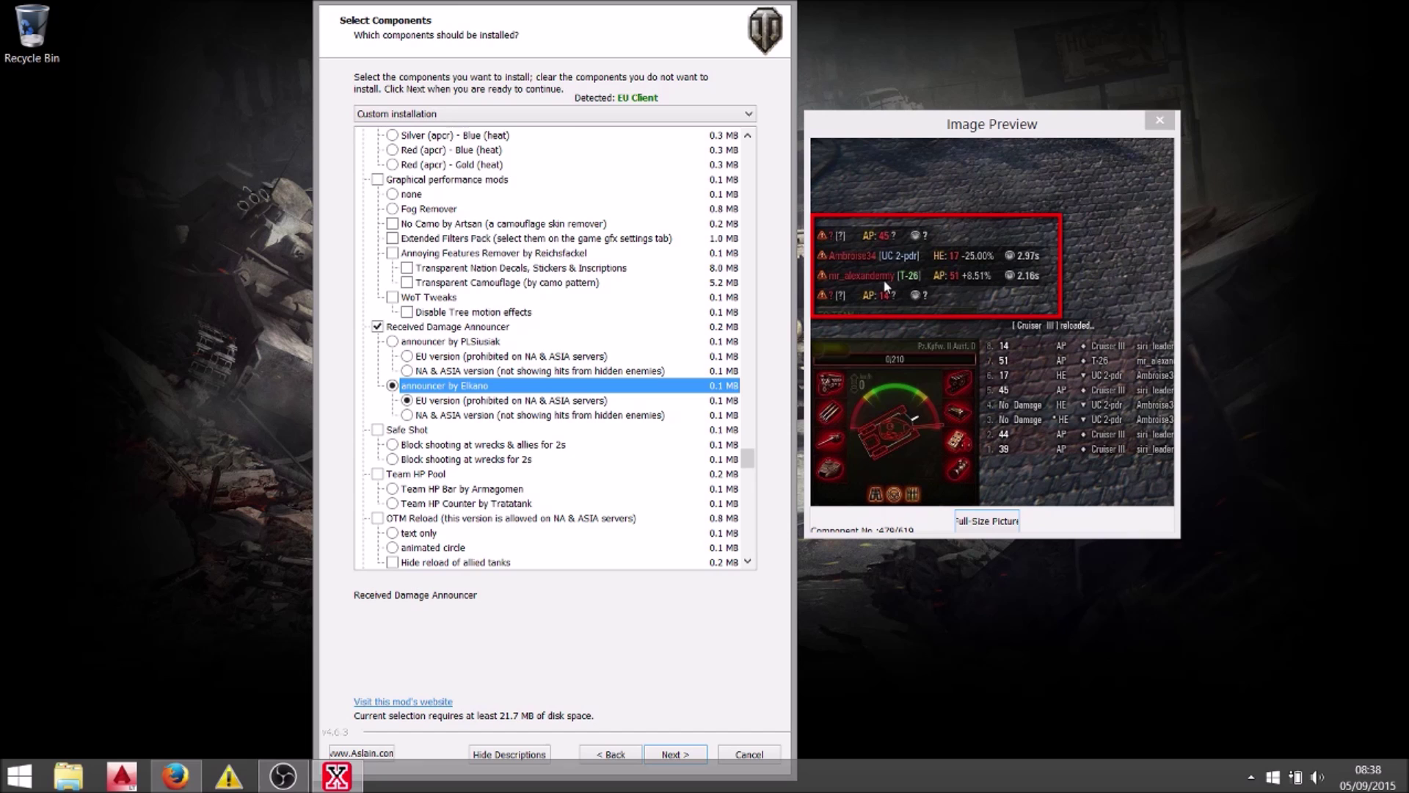
pyautogui.click(436, 342)
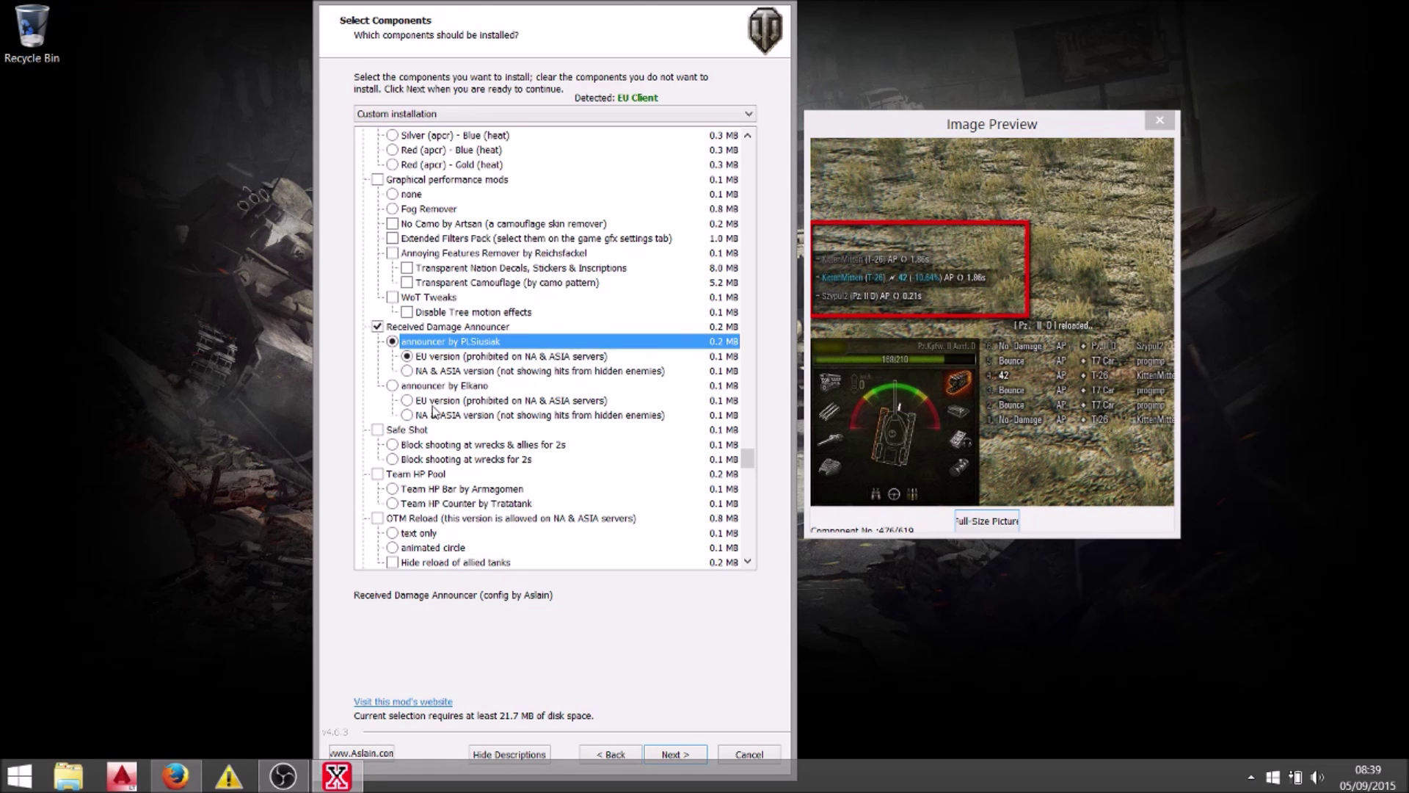
pyautogui.click(444, 372)
pyautogui.click(442, 358)
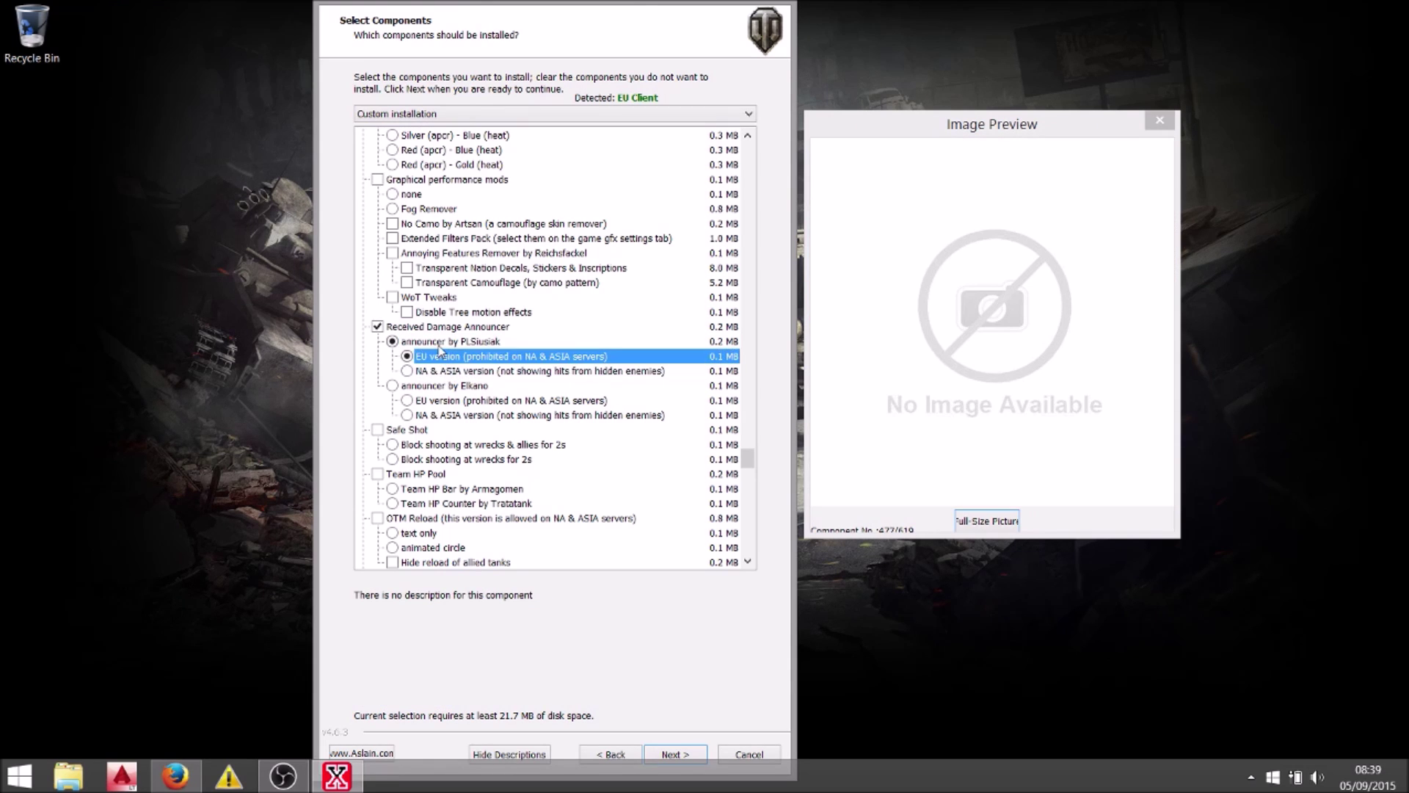
pyautogui.click(443, 344)
pyautogui.click(435, 388)
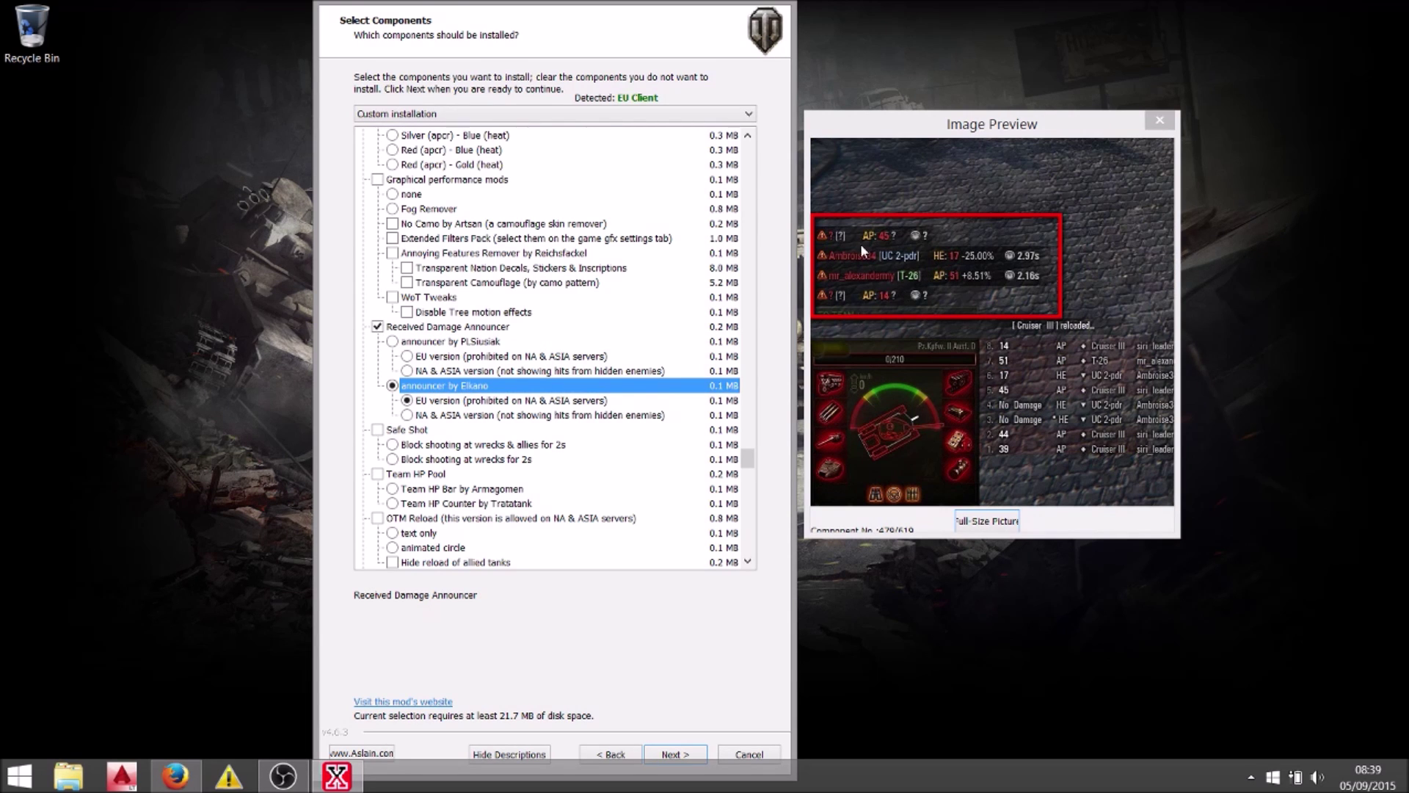
pyautogui.click(443, 356)
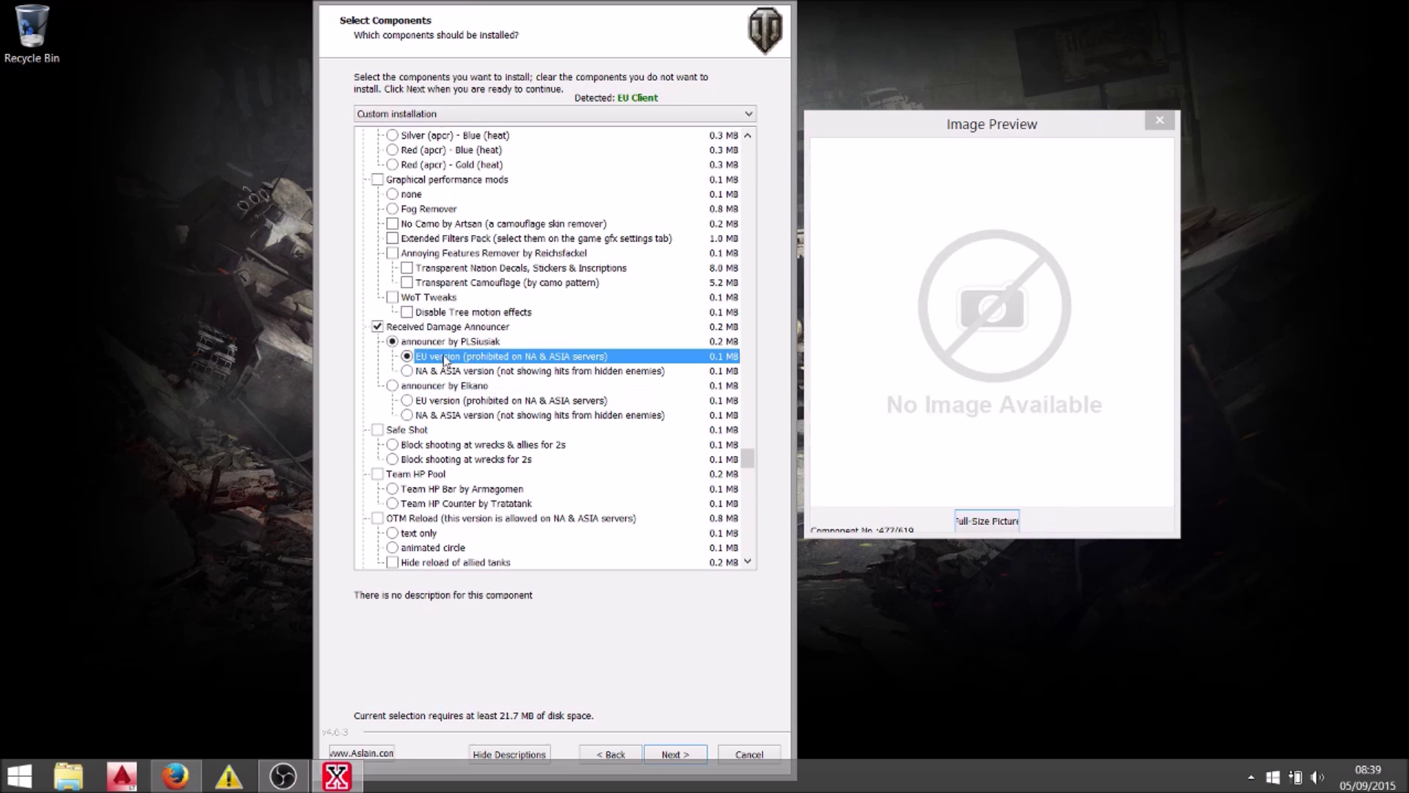
pyautogui.click(484, 347)
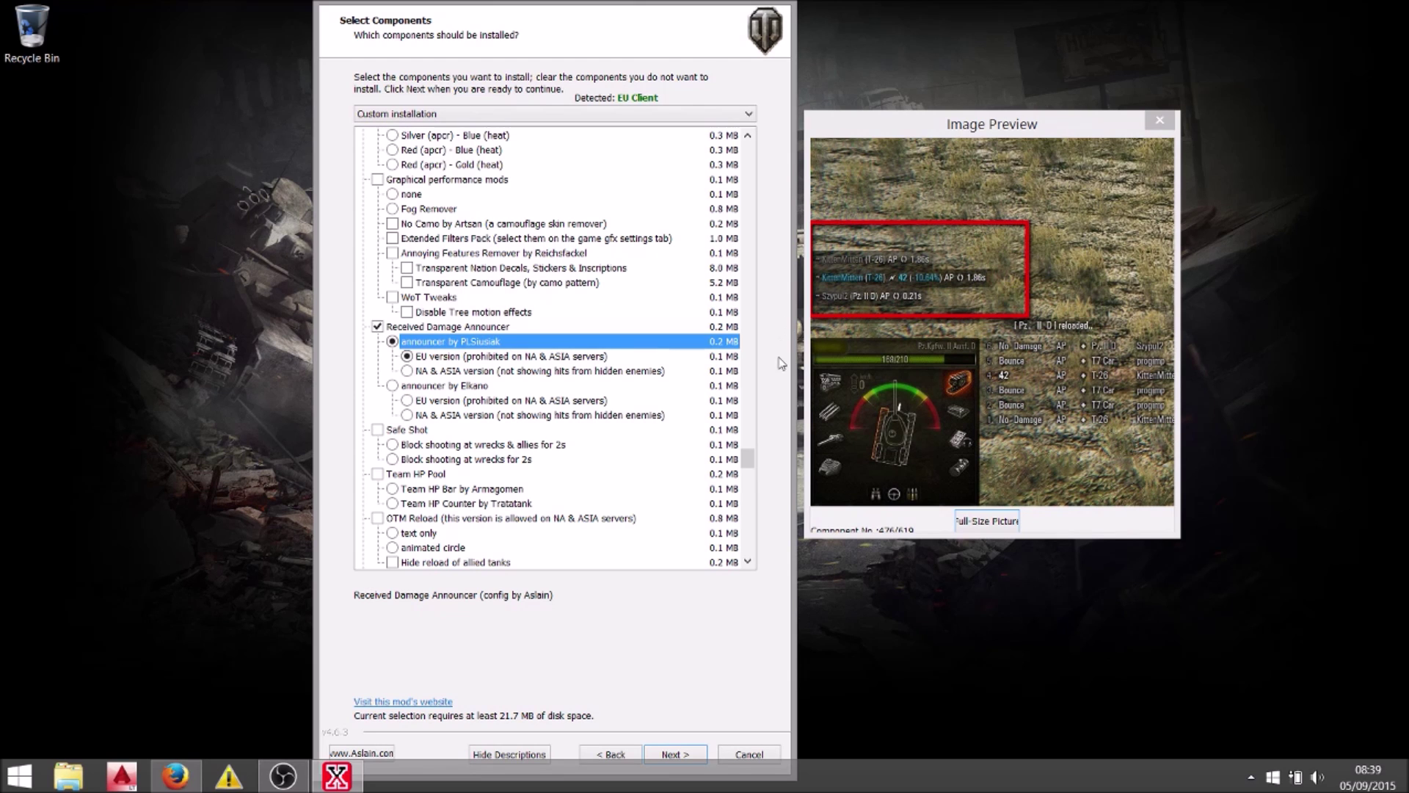
# Step: Enable Battle Assistant for SPG under the crosshair mods, triggered by the 'G' key
pyautogui.moveTo(750, 463); pyautogui.dragTo(760, 412)
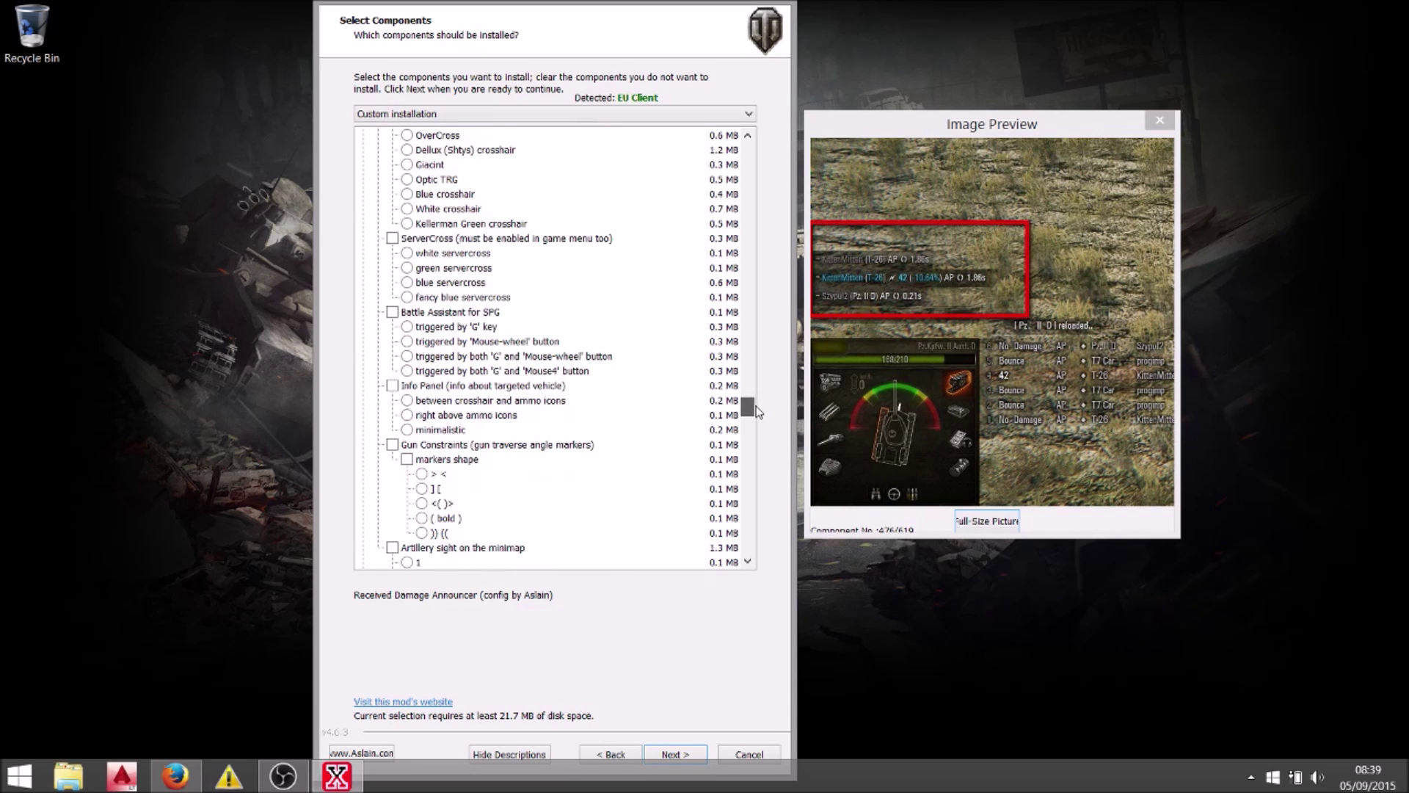
pyautogui.click(479, 314)
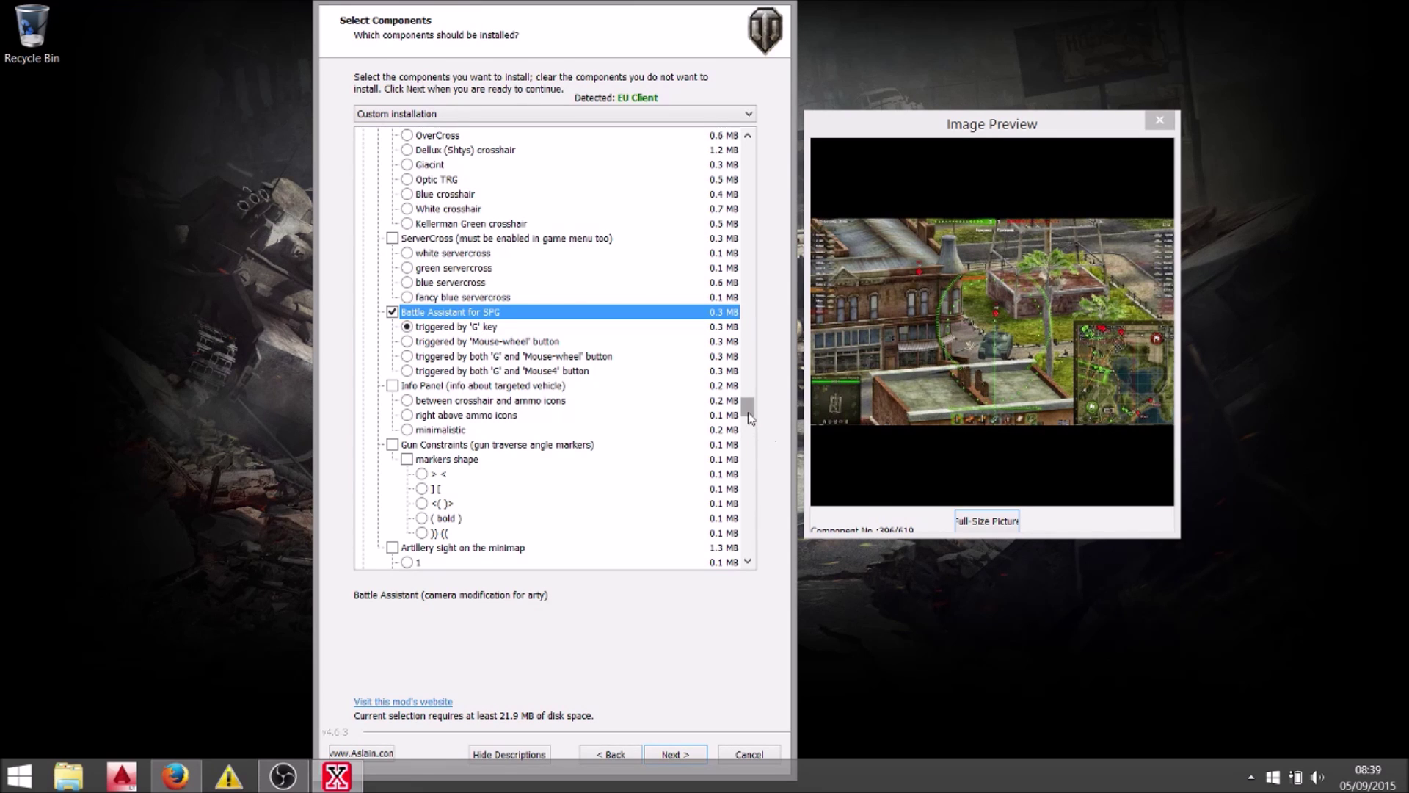
# Step: Compare the regular and minimalistic layouts of Locastan's session stats in the garage mods, keeping minimalistic stats selected
pyautogui.scroll(-2, 750, 417)
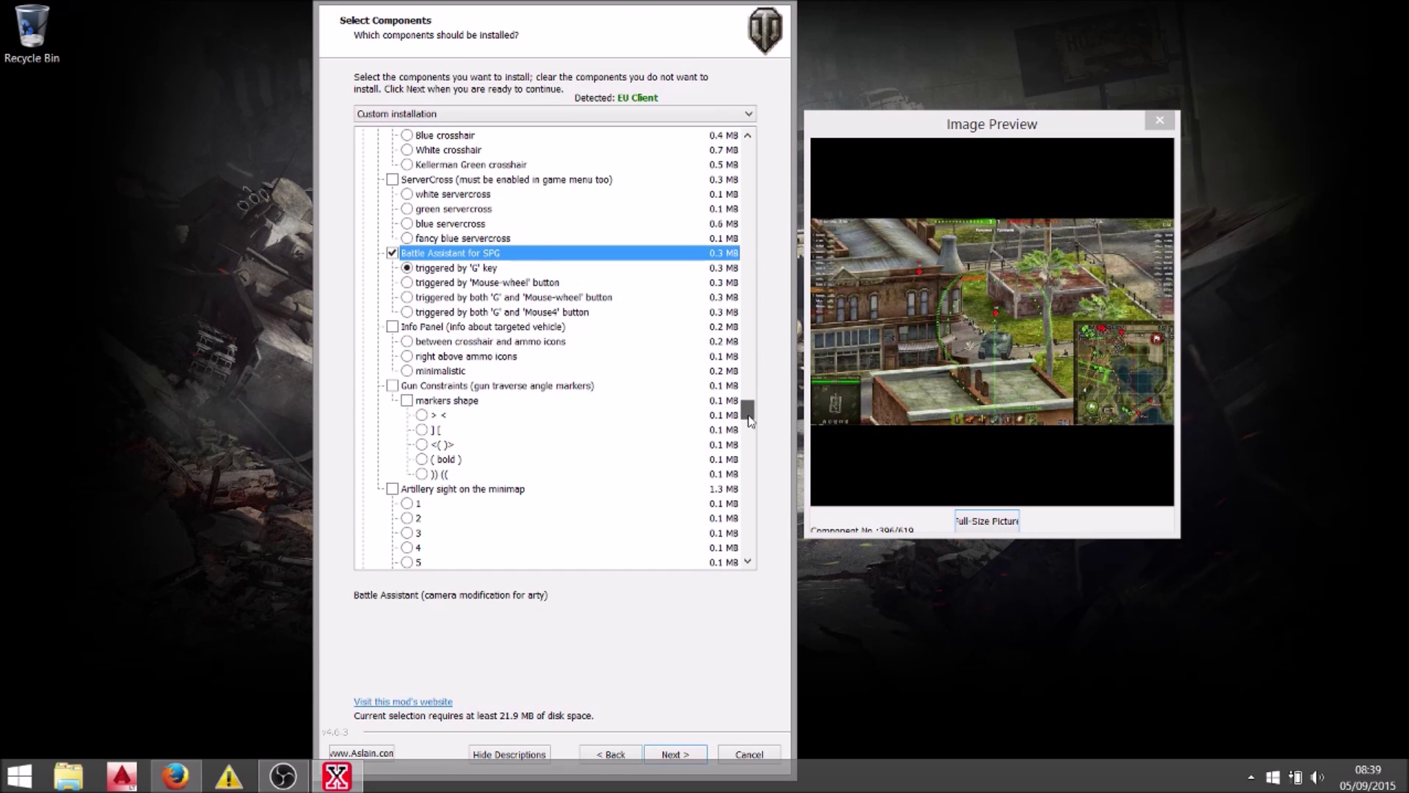
pyautogui.moveTo(749, 417); pyautogui.dragTo(754, 490)
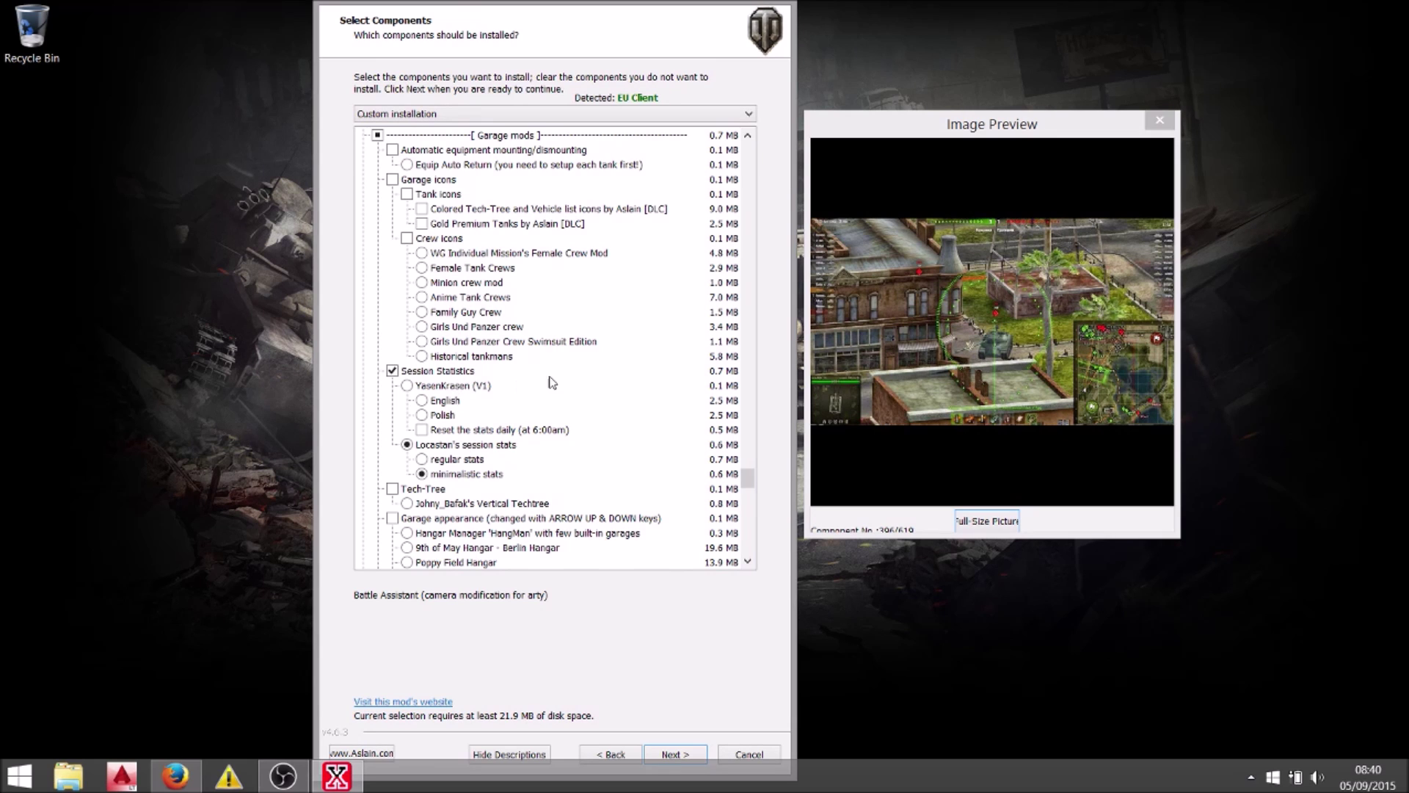
pyautogui.click(462, 445)
pyautogui.click(461, 477)
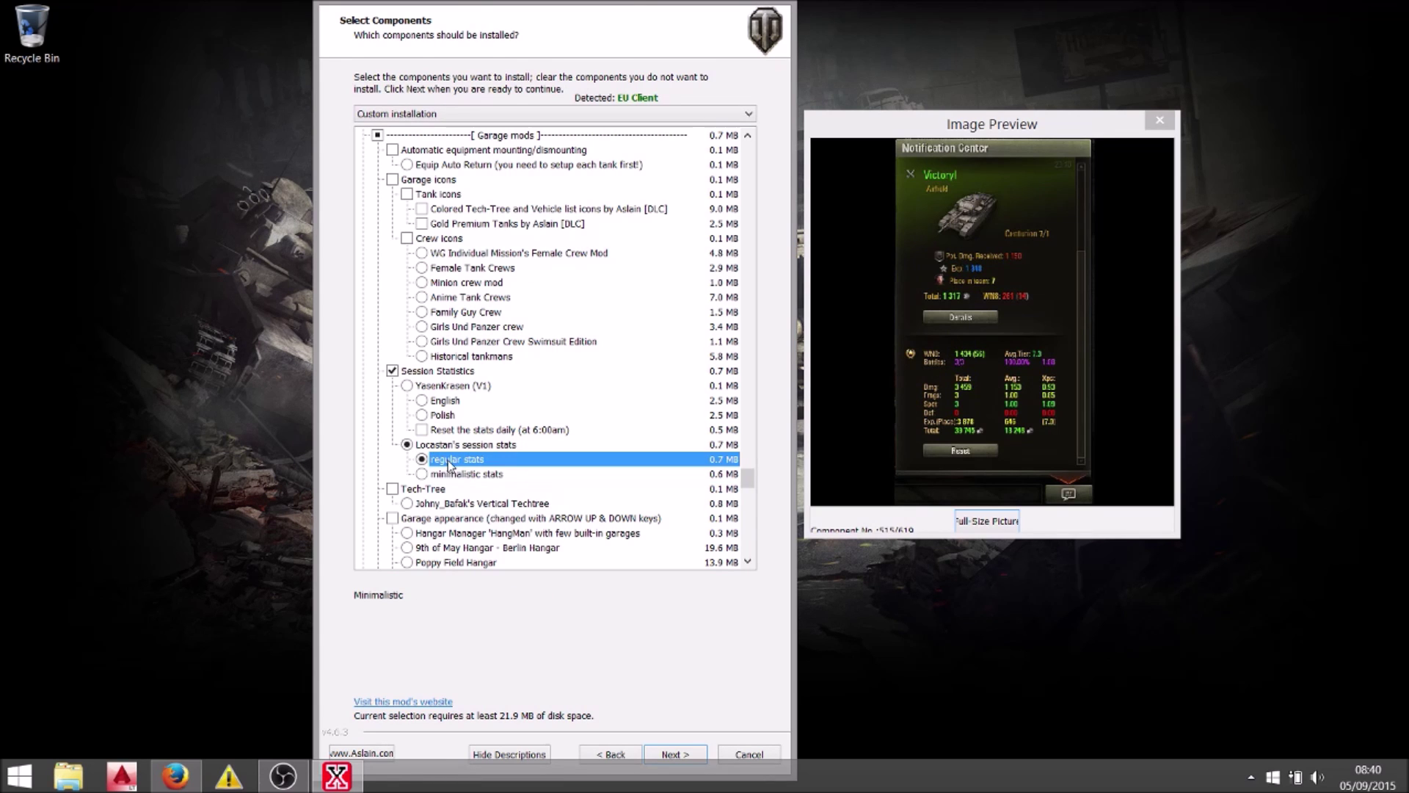
pyautogui.click(447, 461)
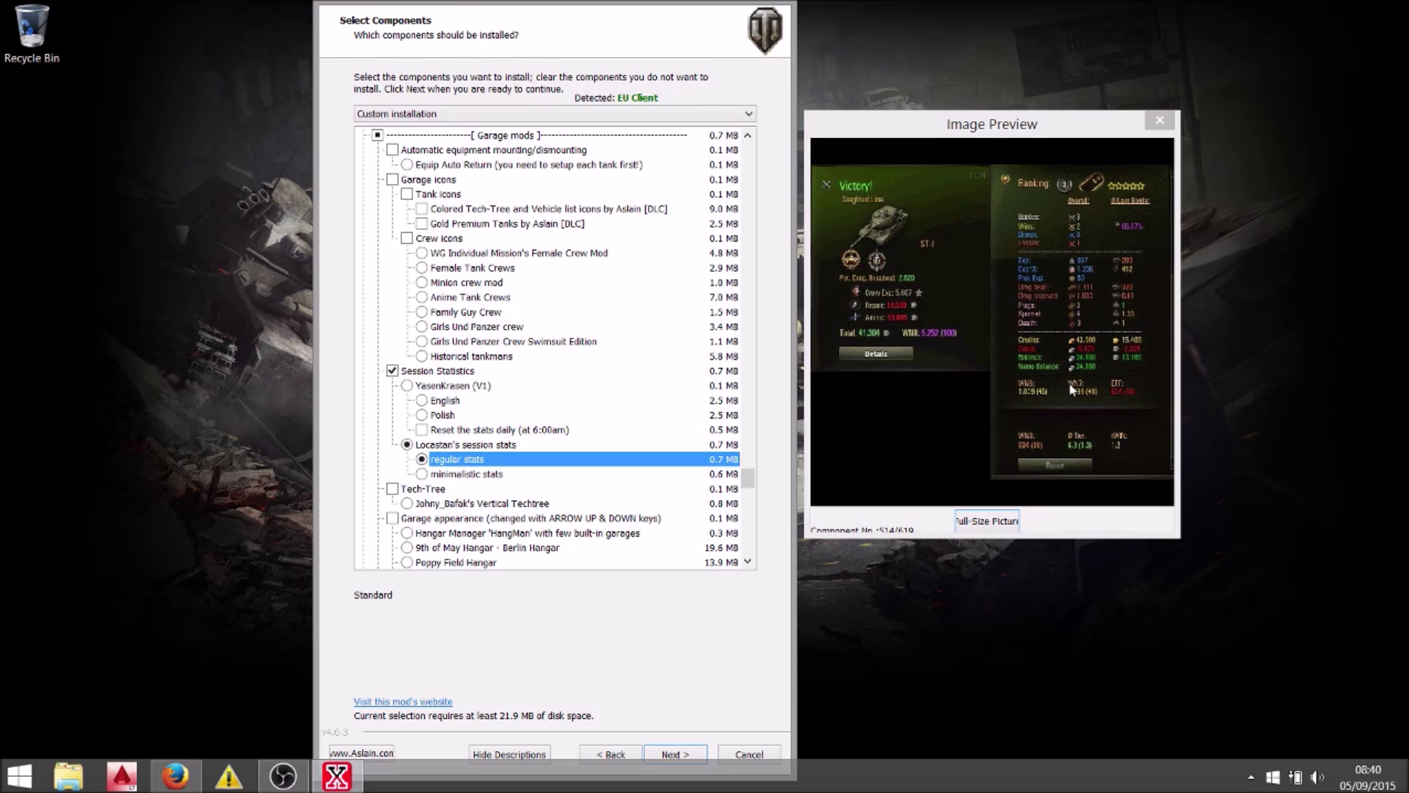
pyautogui.click(485, 476)
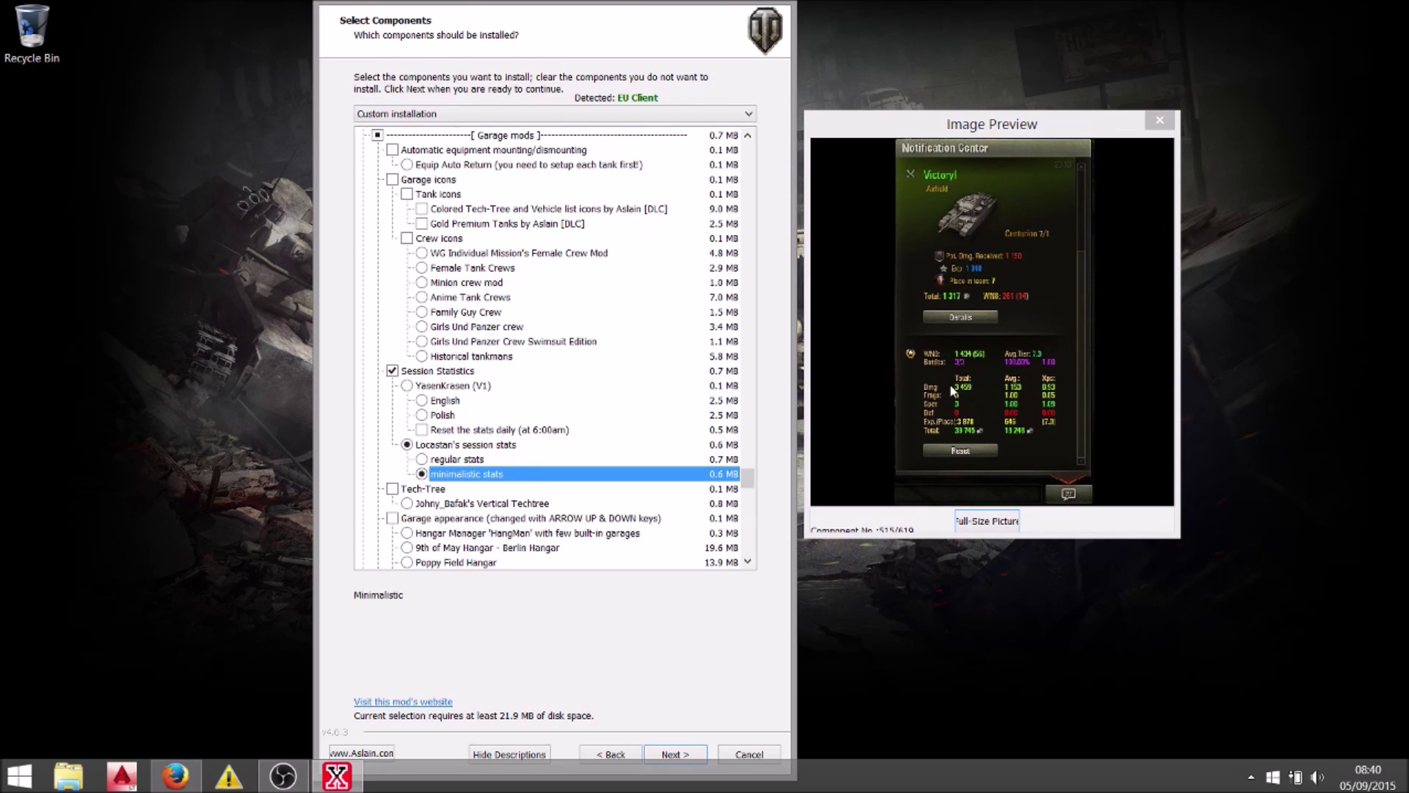
# Step: Accept the component selection and continue with the recommended clean install that cleans up the res_mods folder
pyautogui.moveTo(748, 486); pyautogui.dragTo(760, 558)
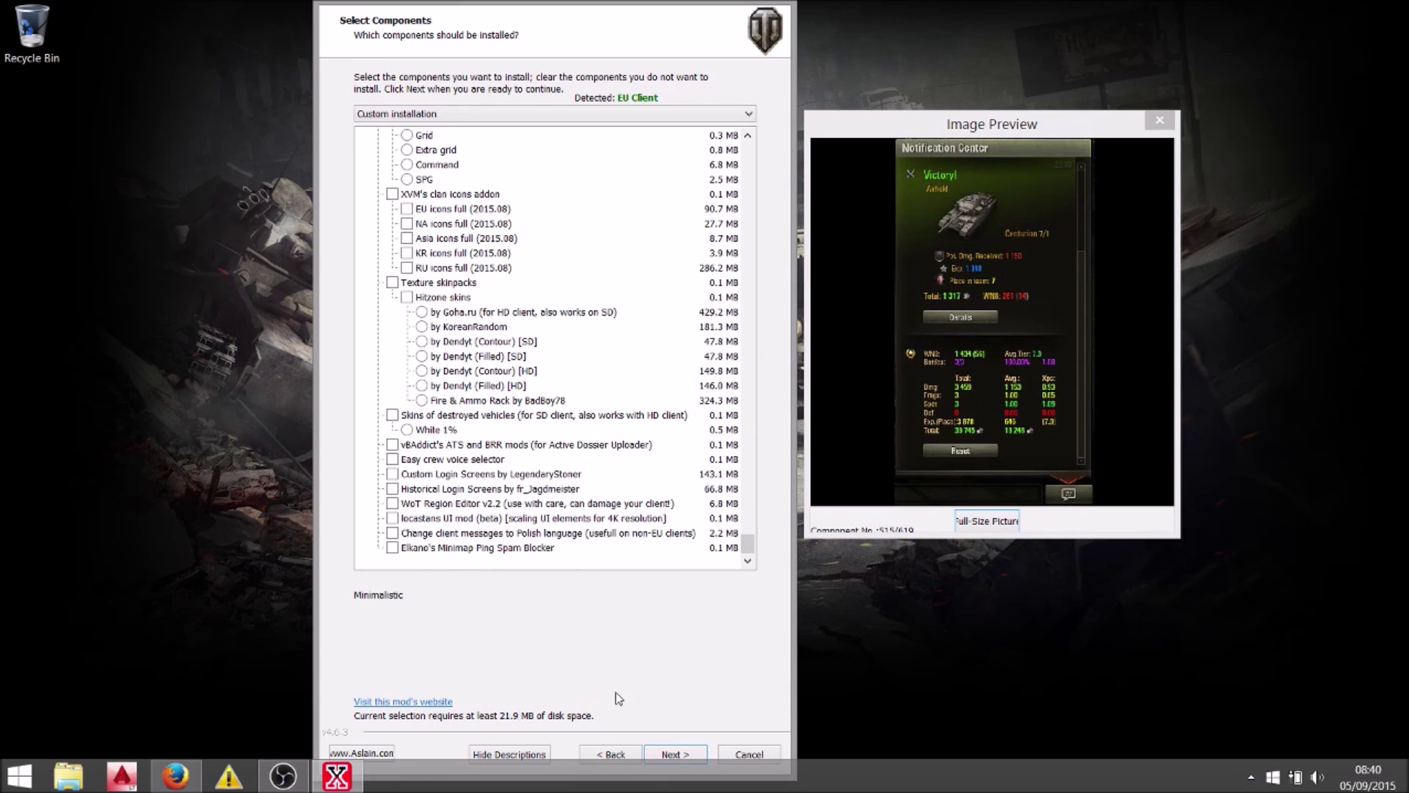
pyautogui.click(674, 753)
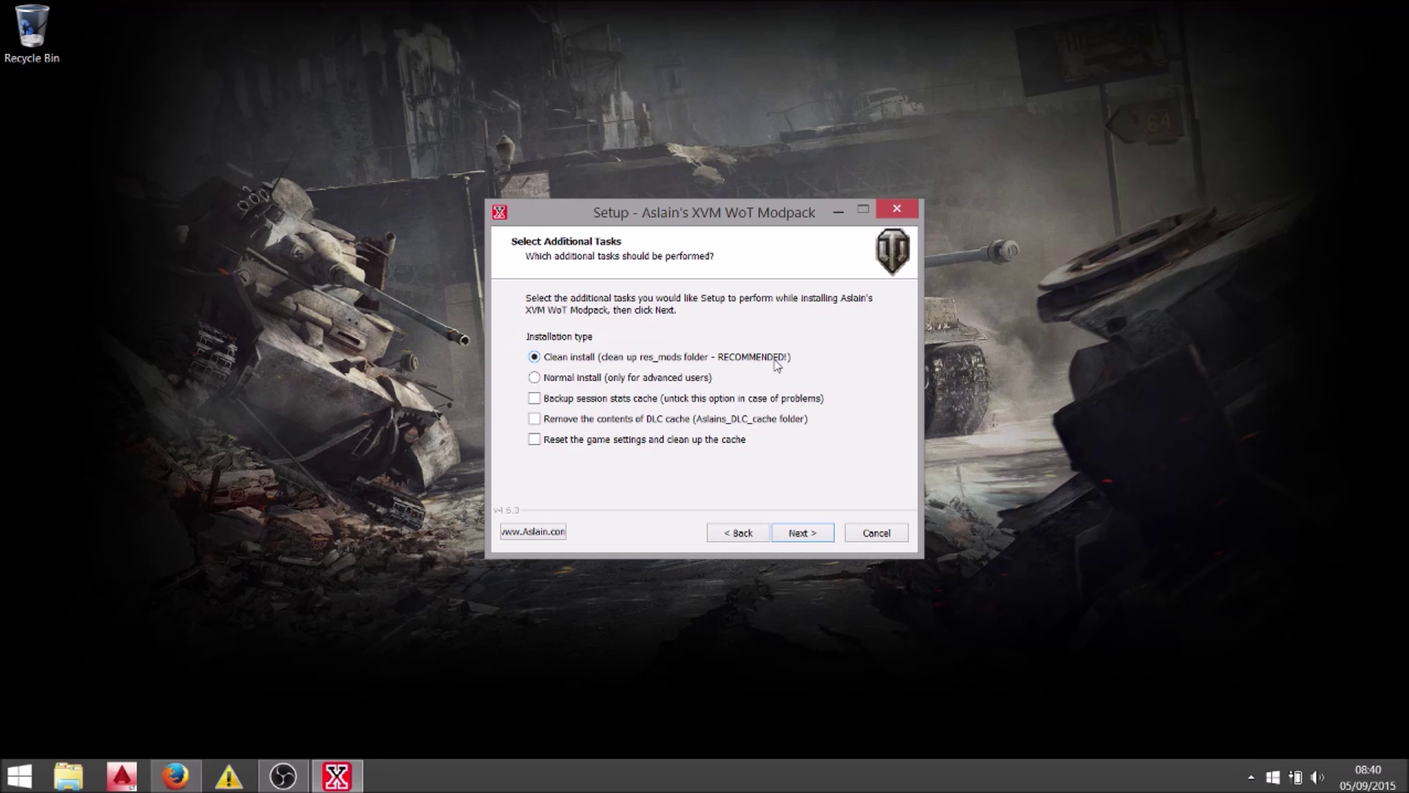
pyautogui.click(808, 535)
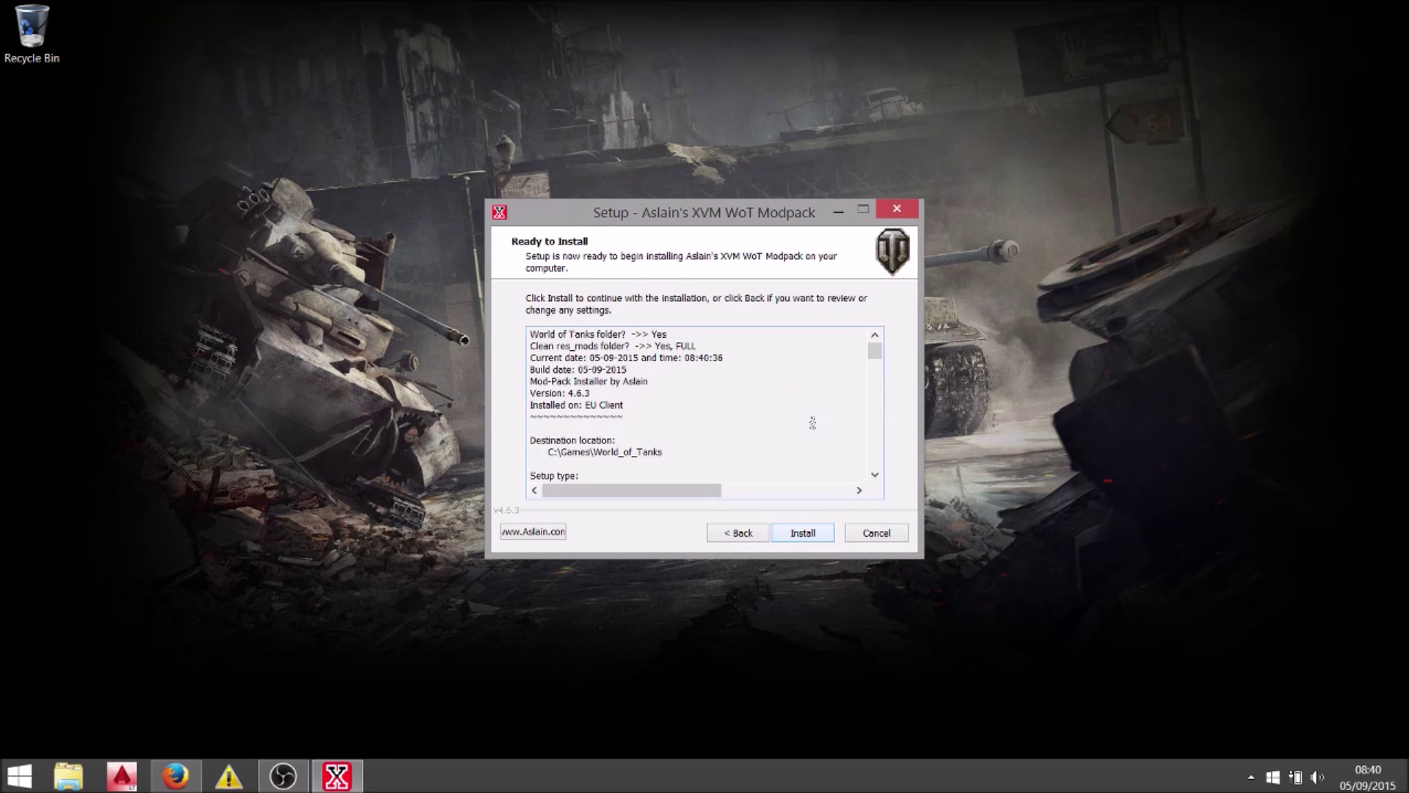
# Step: Review the installation summary, install the modpack and finish the setup without visiting the stats sign-up site
pyautogui.moveTo(875, 353); pyautogui.dragTo(900, 470)
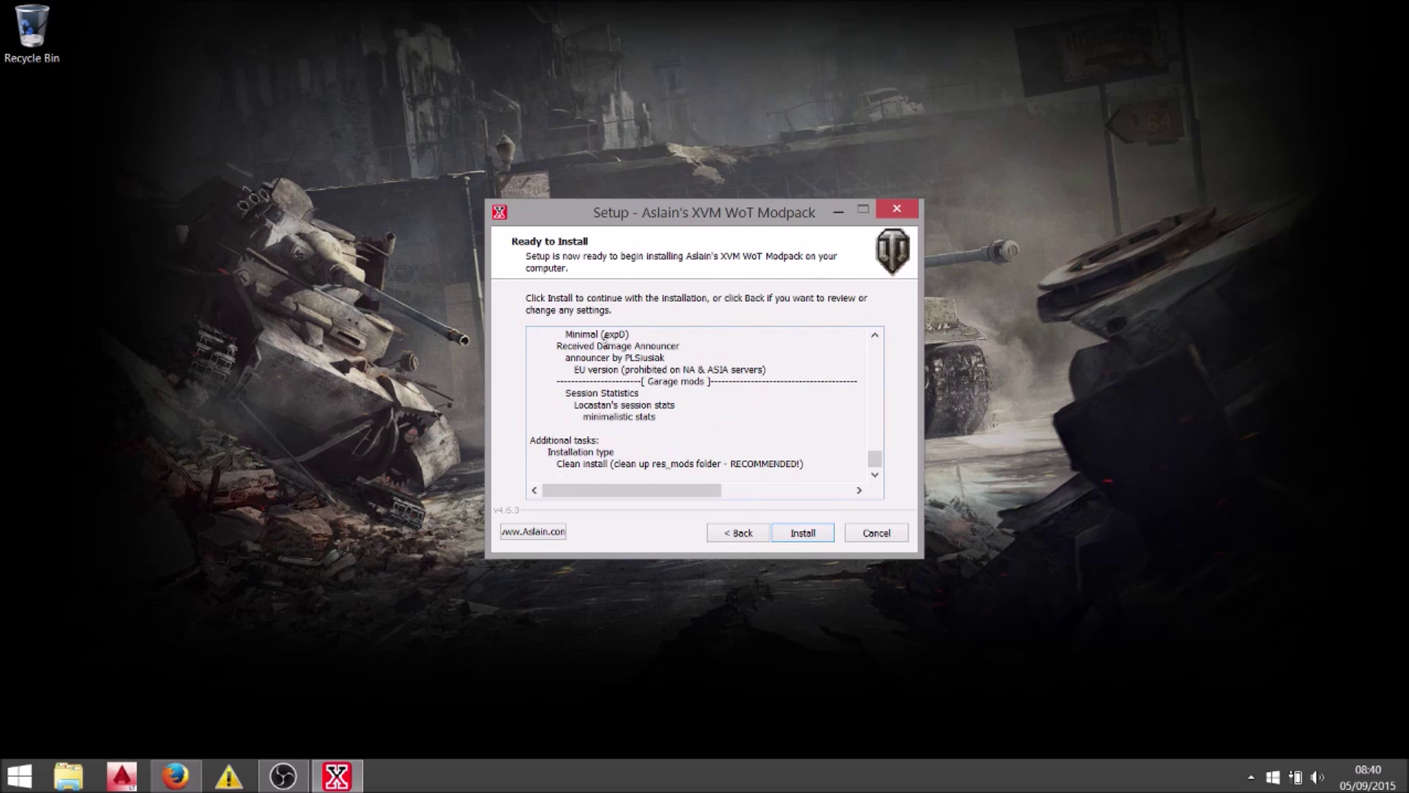
pyautogui.click(799, 533)
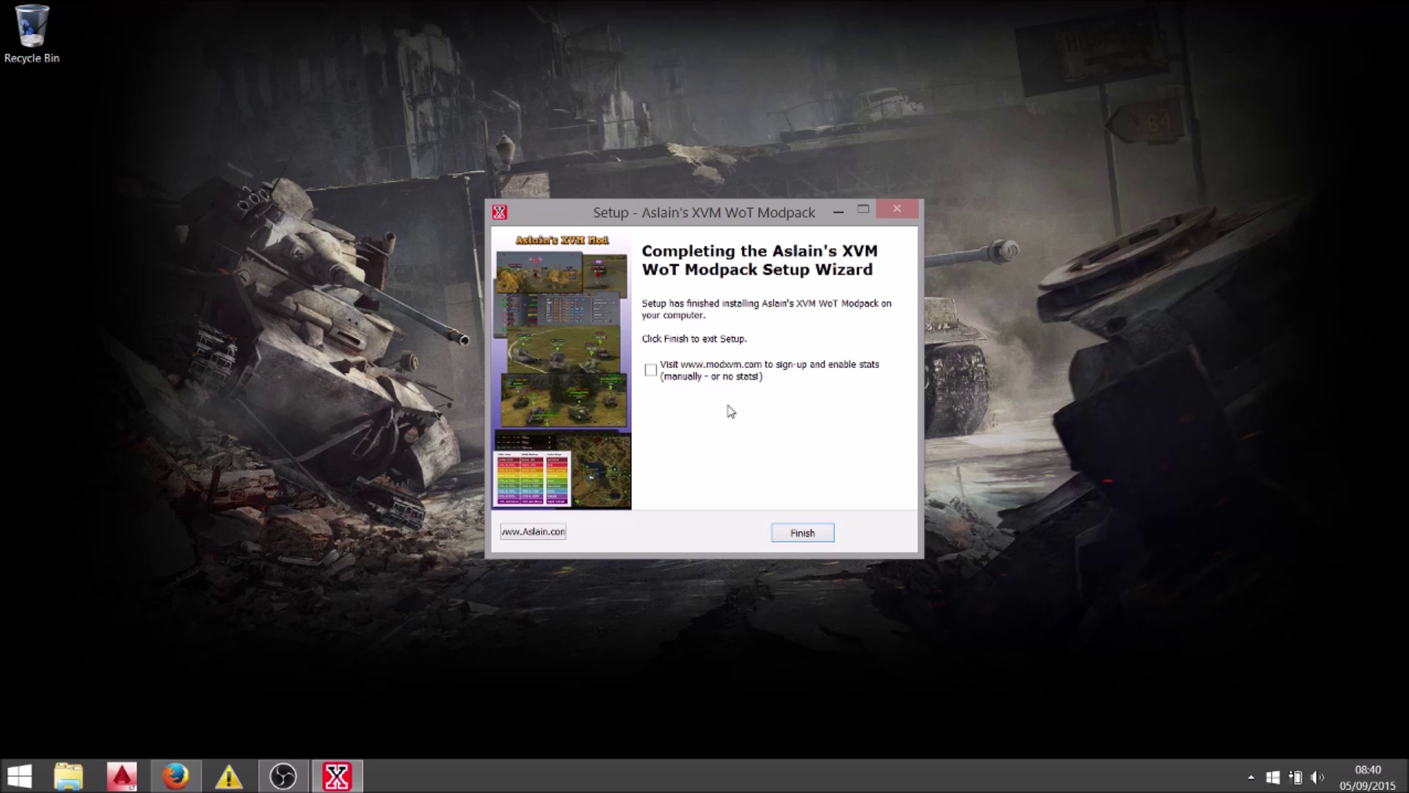
pyautogui.click(804, 538)
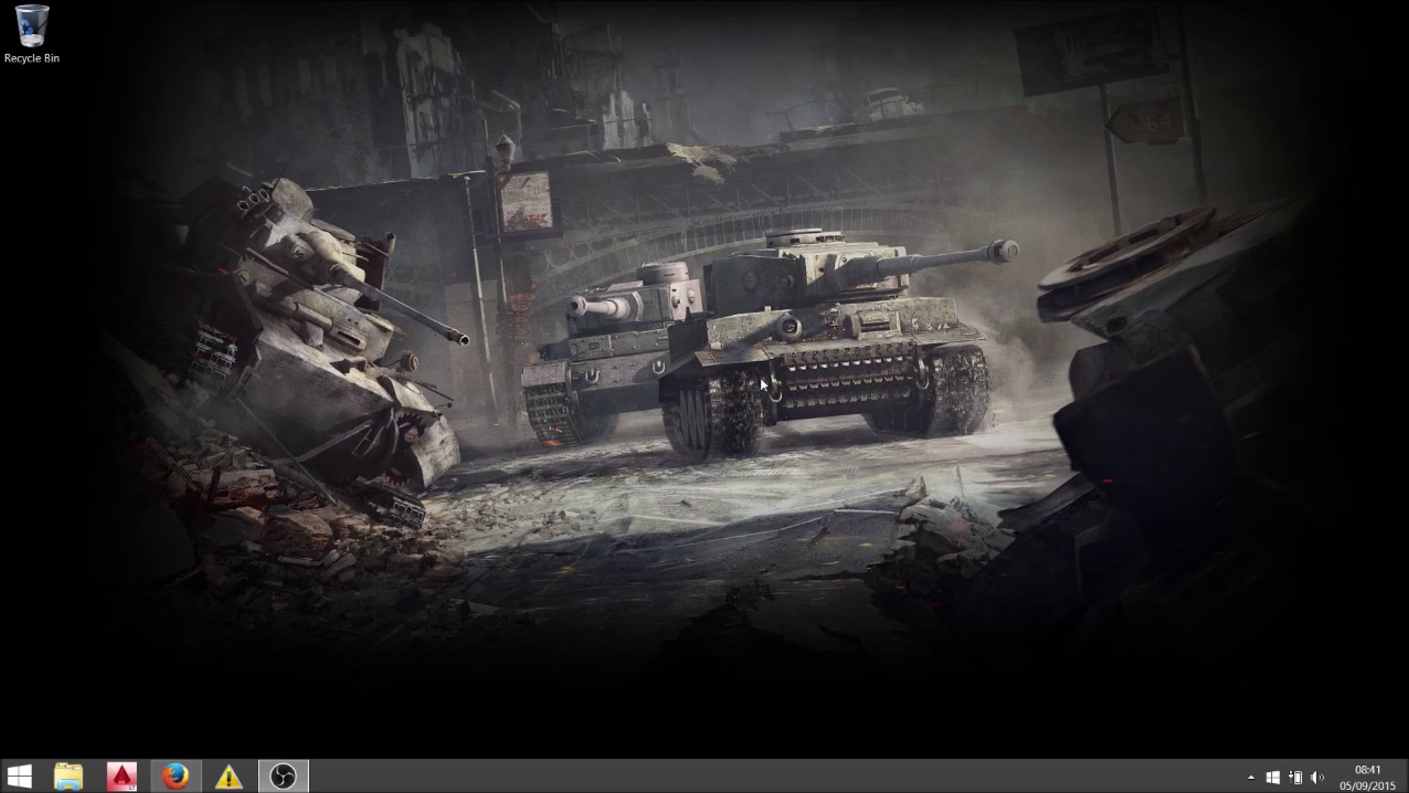
# Step: Open the C:\Games\World_of_Tanks folder in File Explorer and look through its contents
pyautogui.click(75, 780)
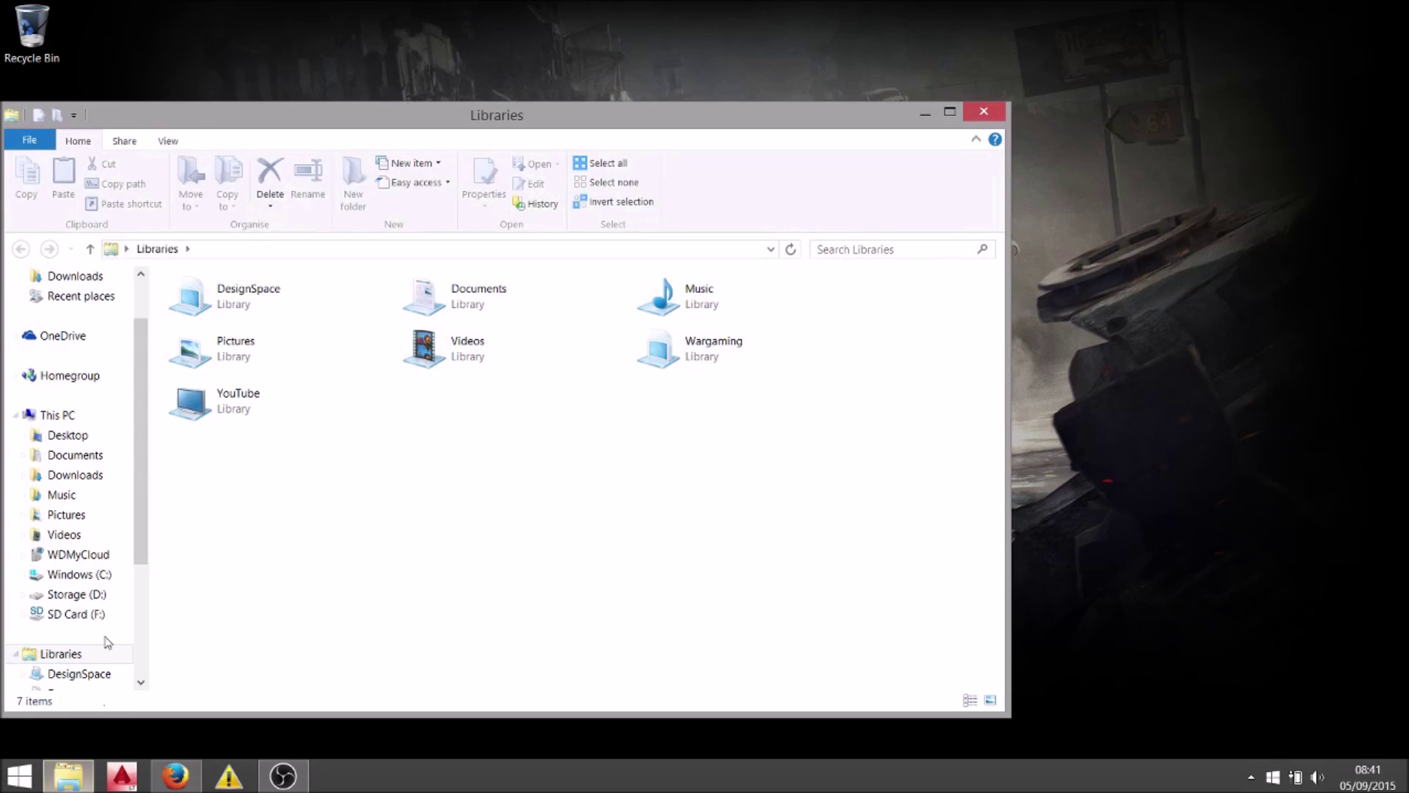
pyautogui.click(77, 574)
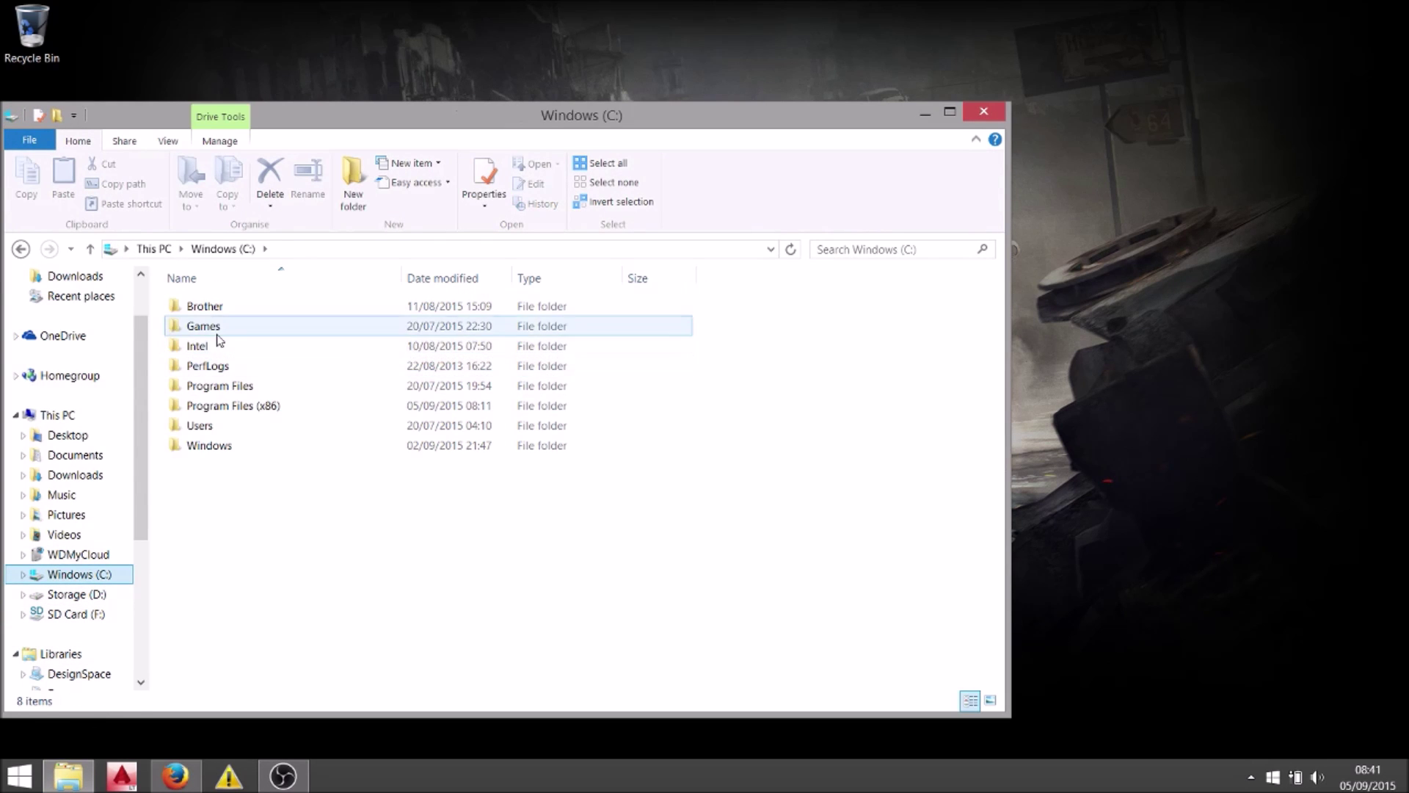
pyautogui.doubleClick(221, 327)
pyautogui.doubleClick(226, 308)
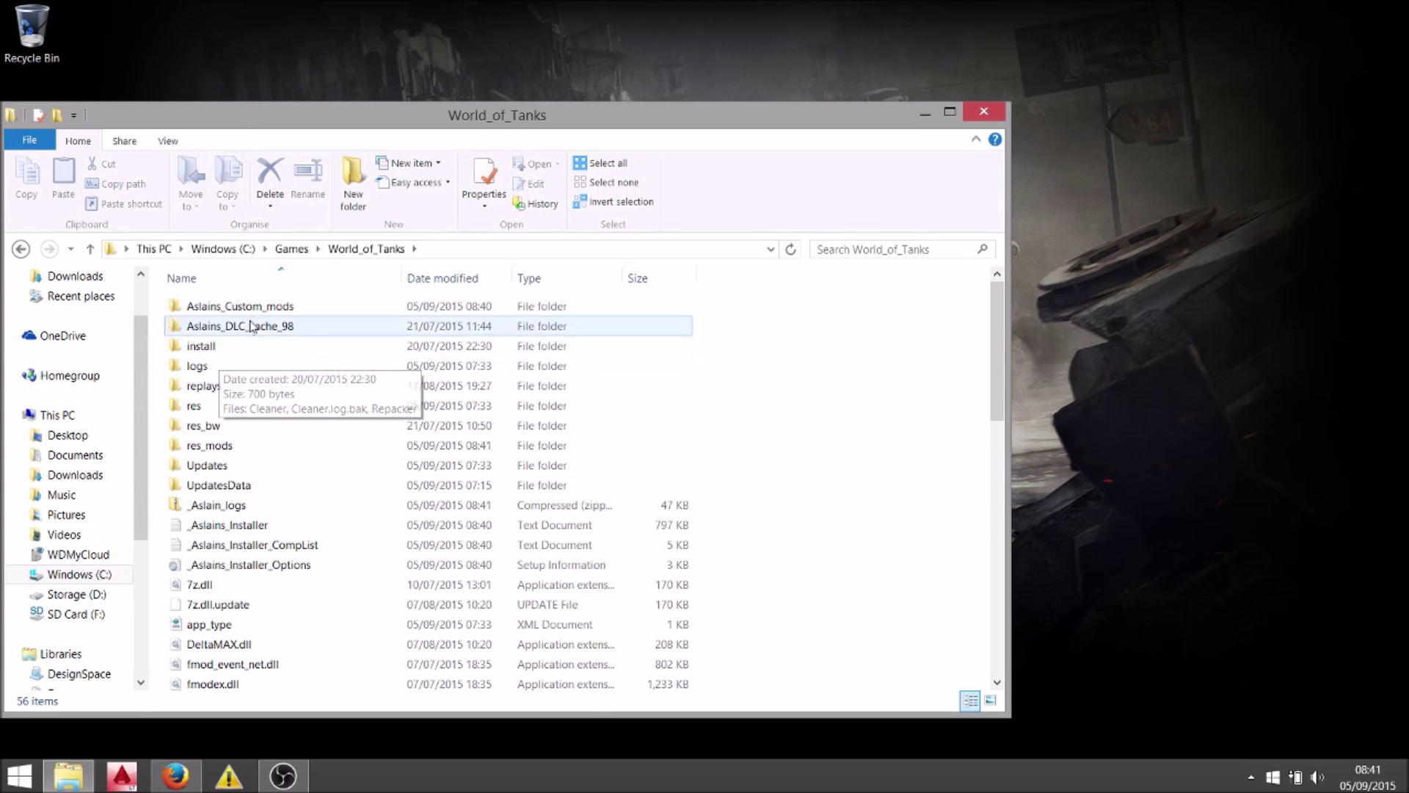
pyautogui.scroll(-4, 235, 655)
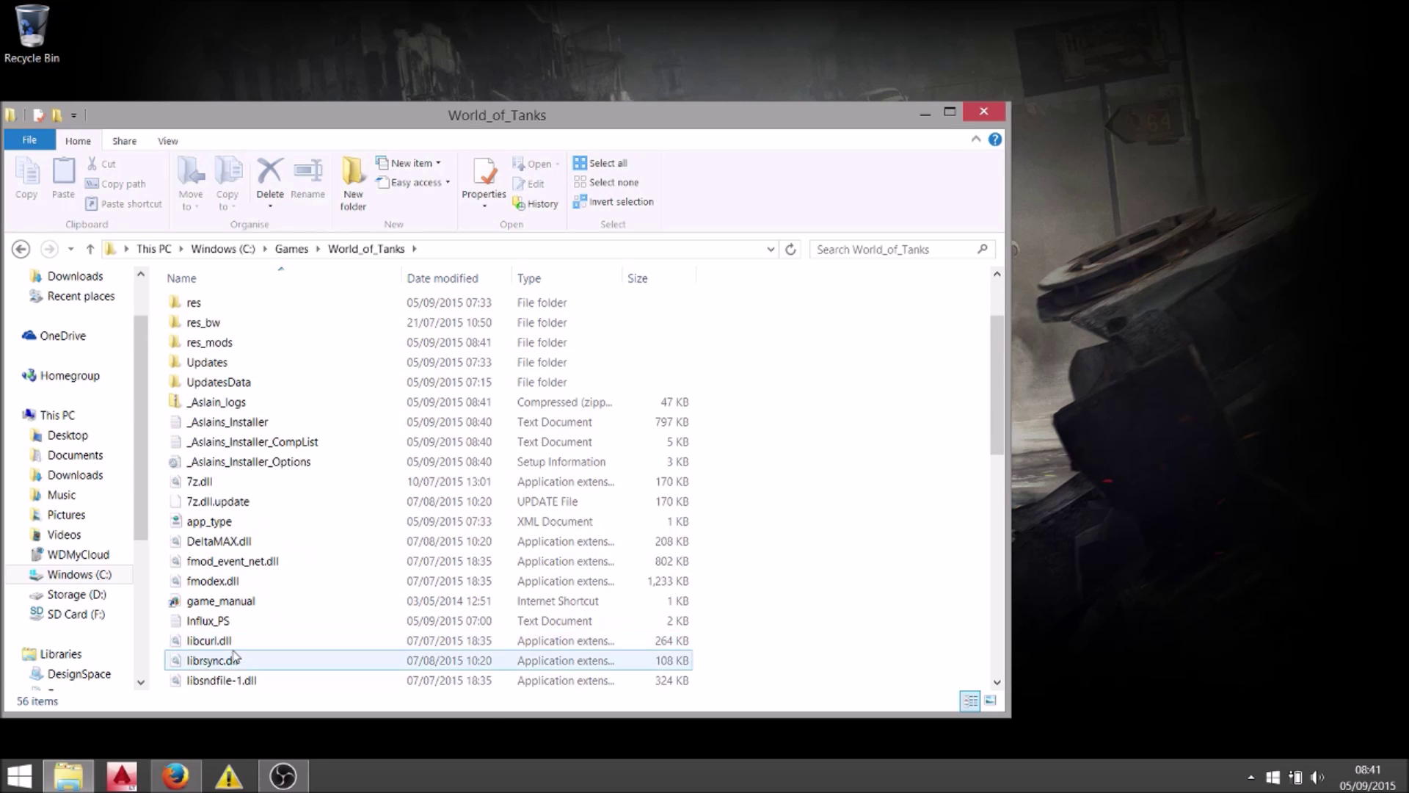
pyautogui.scroll(-3, 235, 656)
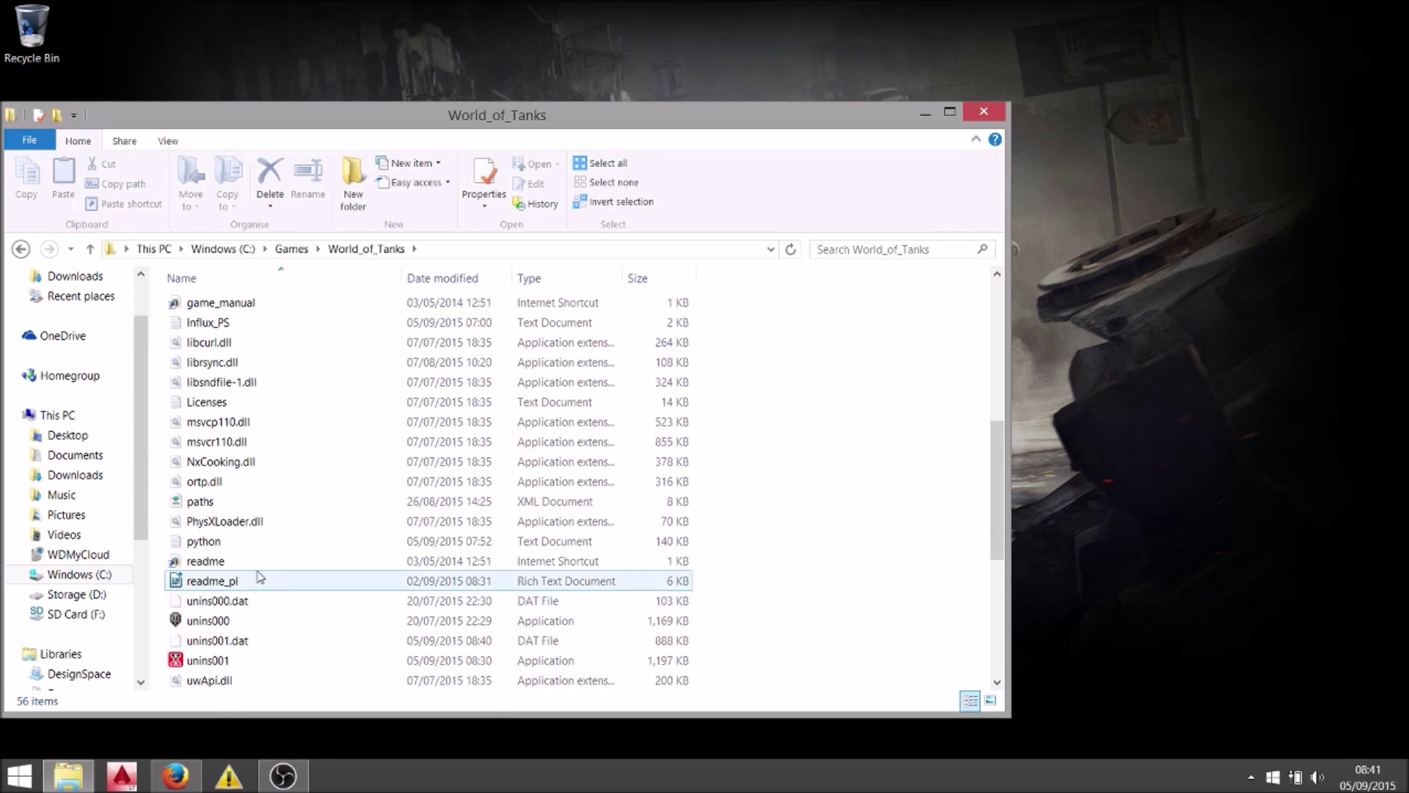
# Step: Look over the rest of the World_of_Tanks folder and open its res_mods subfolder
pyautogui.scroll(-2, 263, 595)
pyautogui.scroll(-3, 264, 596)
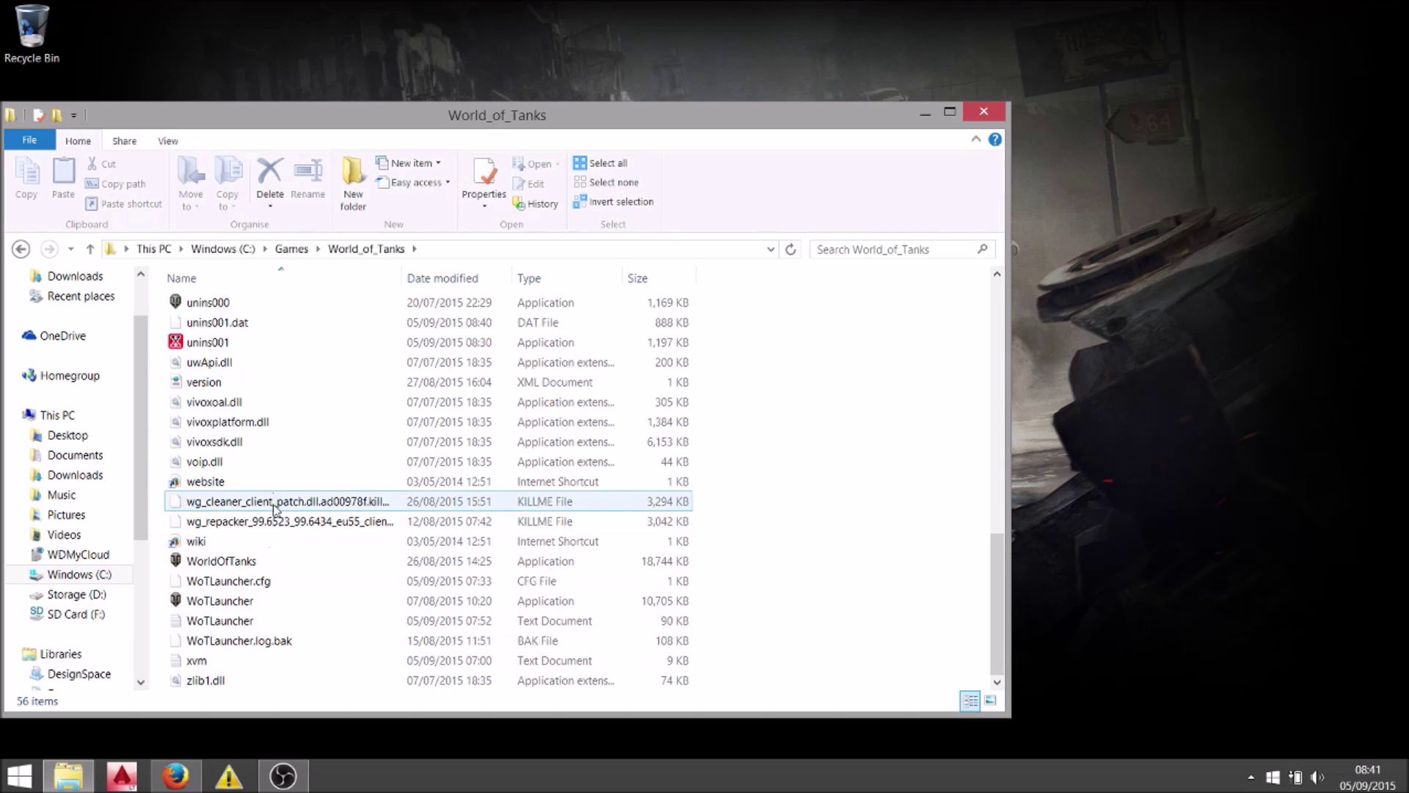
pyautogui.scroll(12, 272, 585)
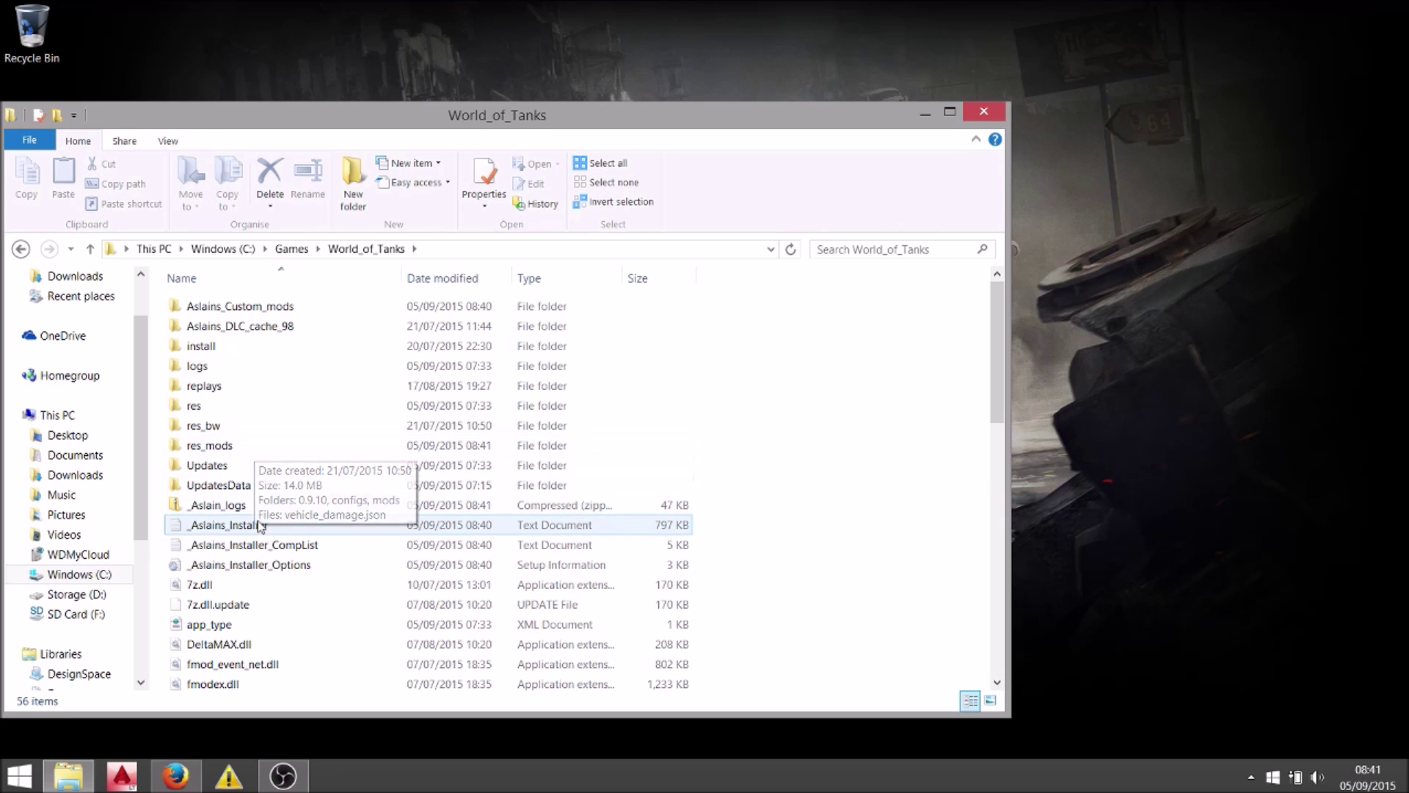
pyautogui.doubleClick(254, 451)
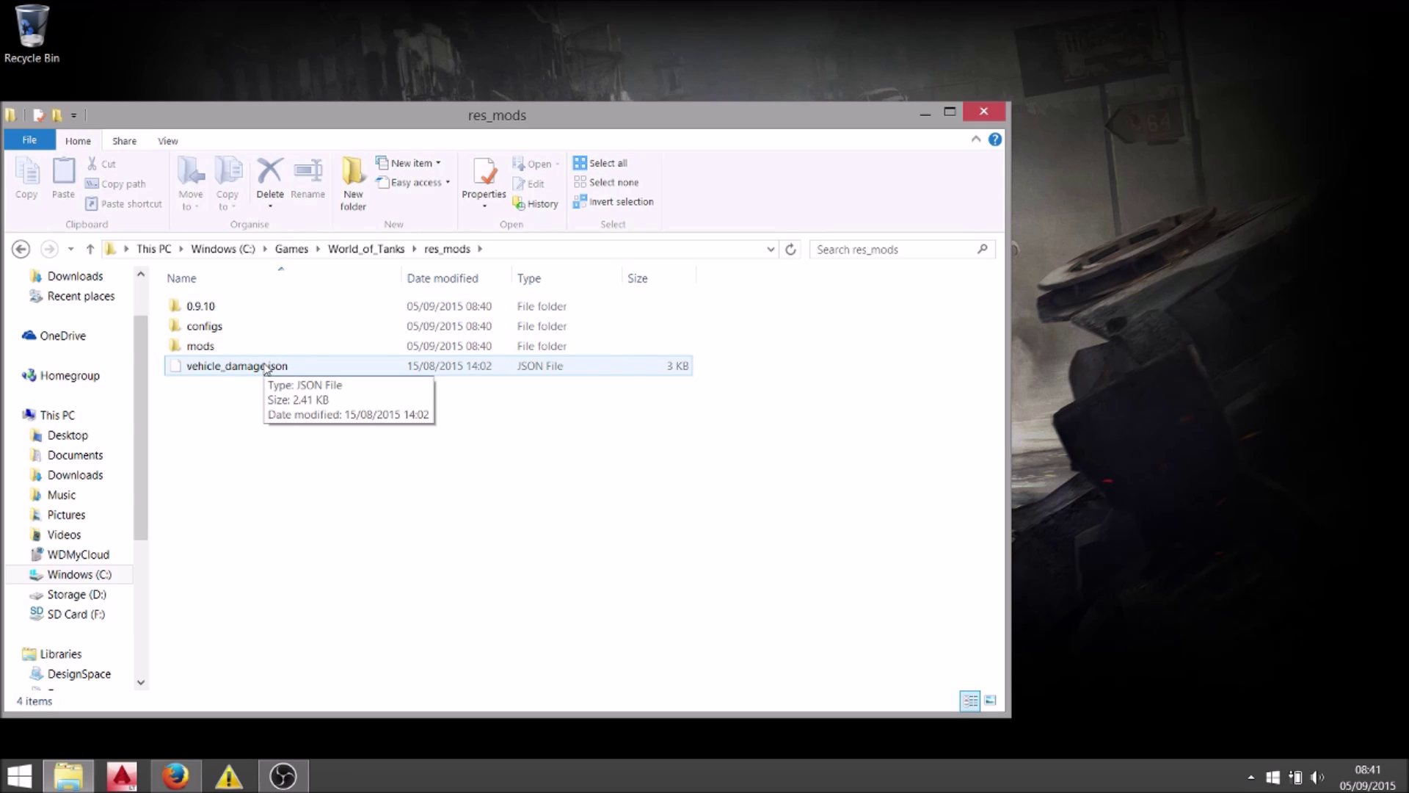
# Step: Look inside the configs folder and its xvm subfolder, and return to res_mods
pyautogui.doubleClick(228, 327)
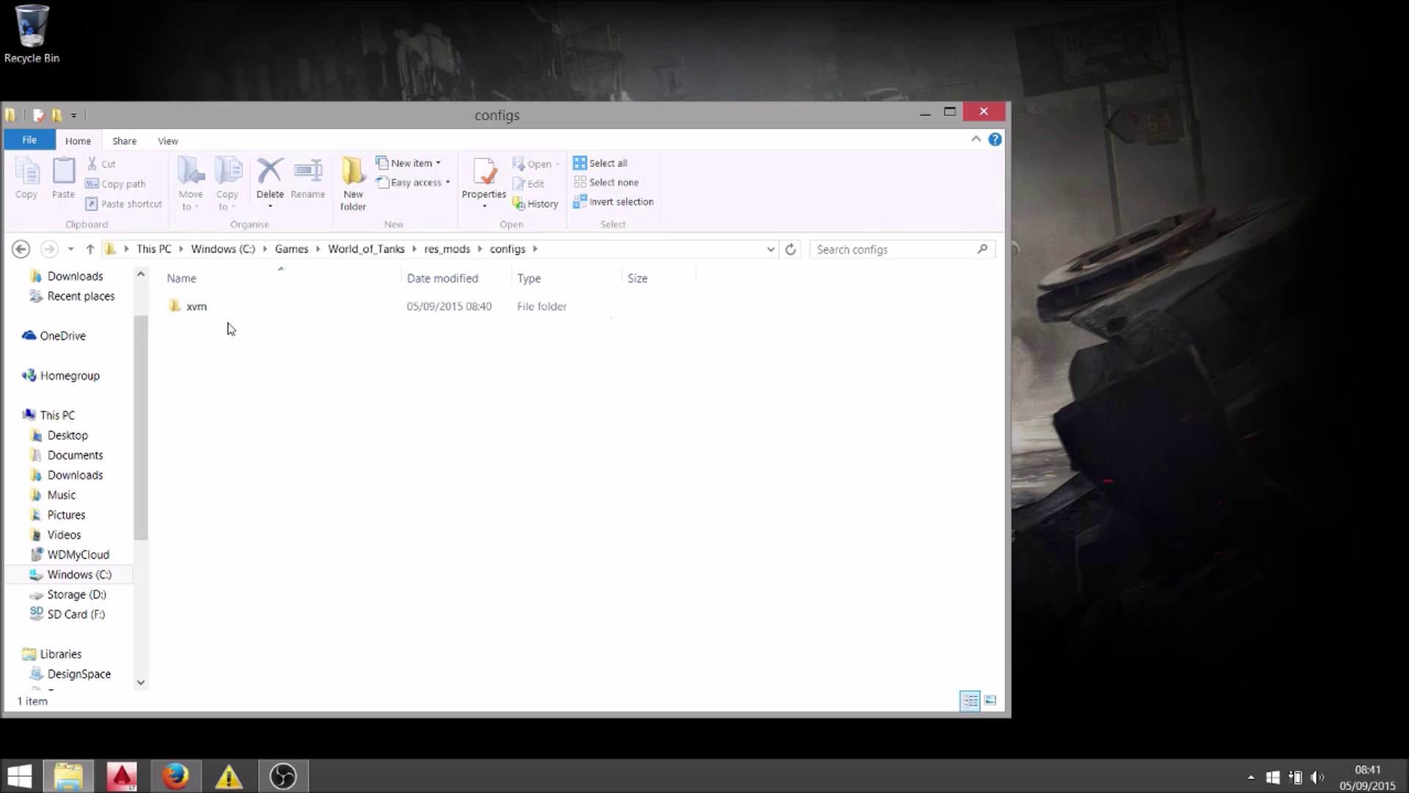
pyautogui.click(21, 249)
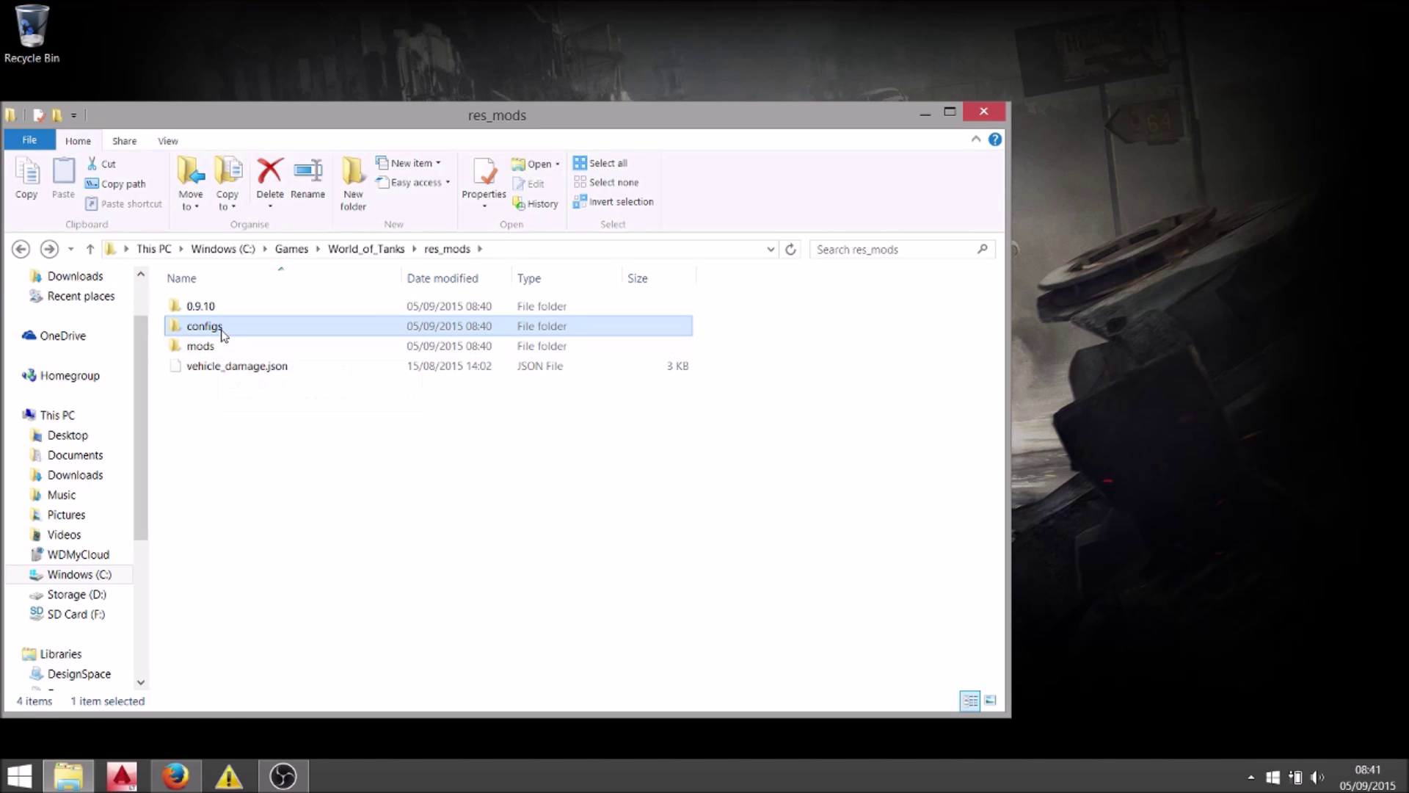
pyautogui.doubleClick(221, 327)
pyautogui.doubleClick(222, 307)
pyautogui.click(215, 328)
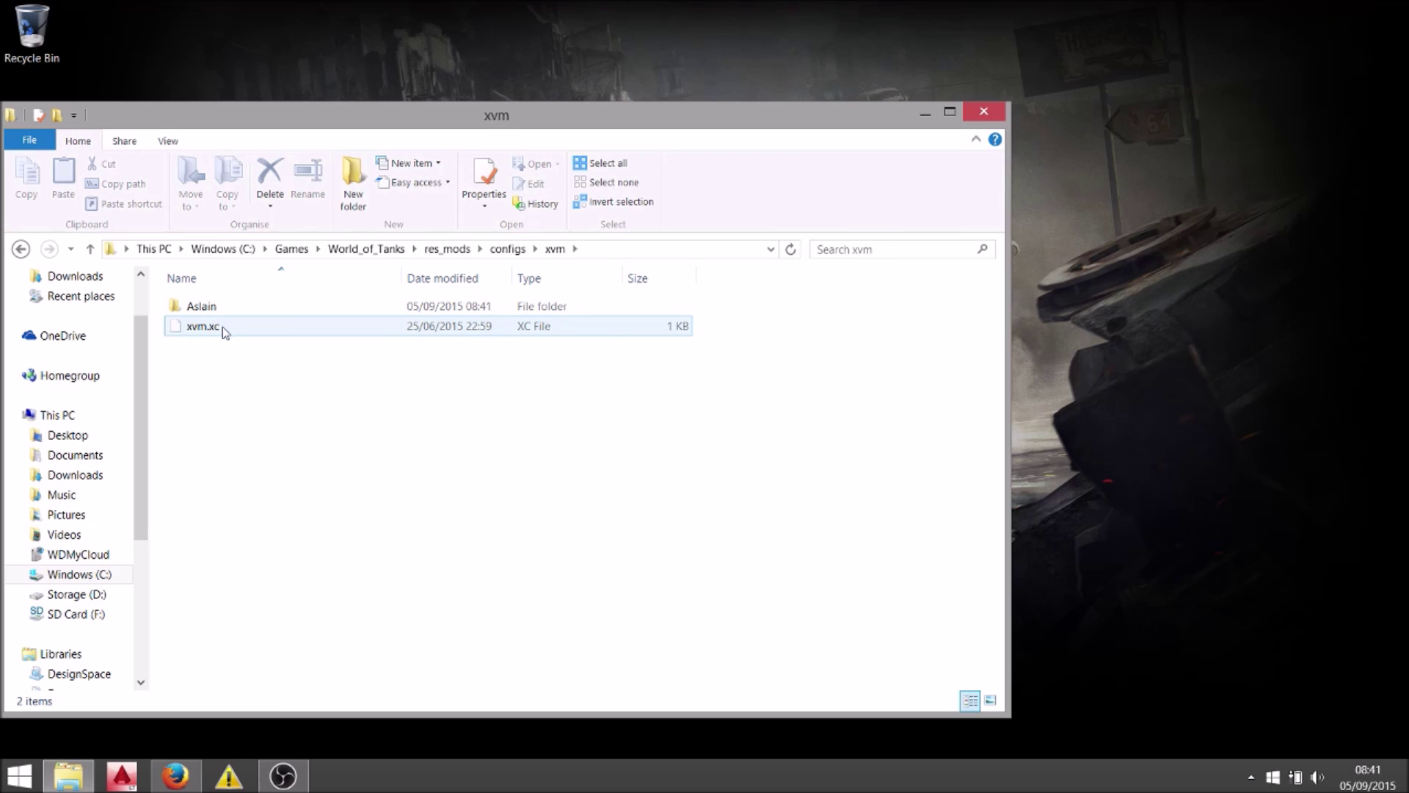
pyautogui.press('BackSpace')
pyautogui.press('BackSpace')
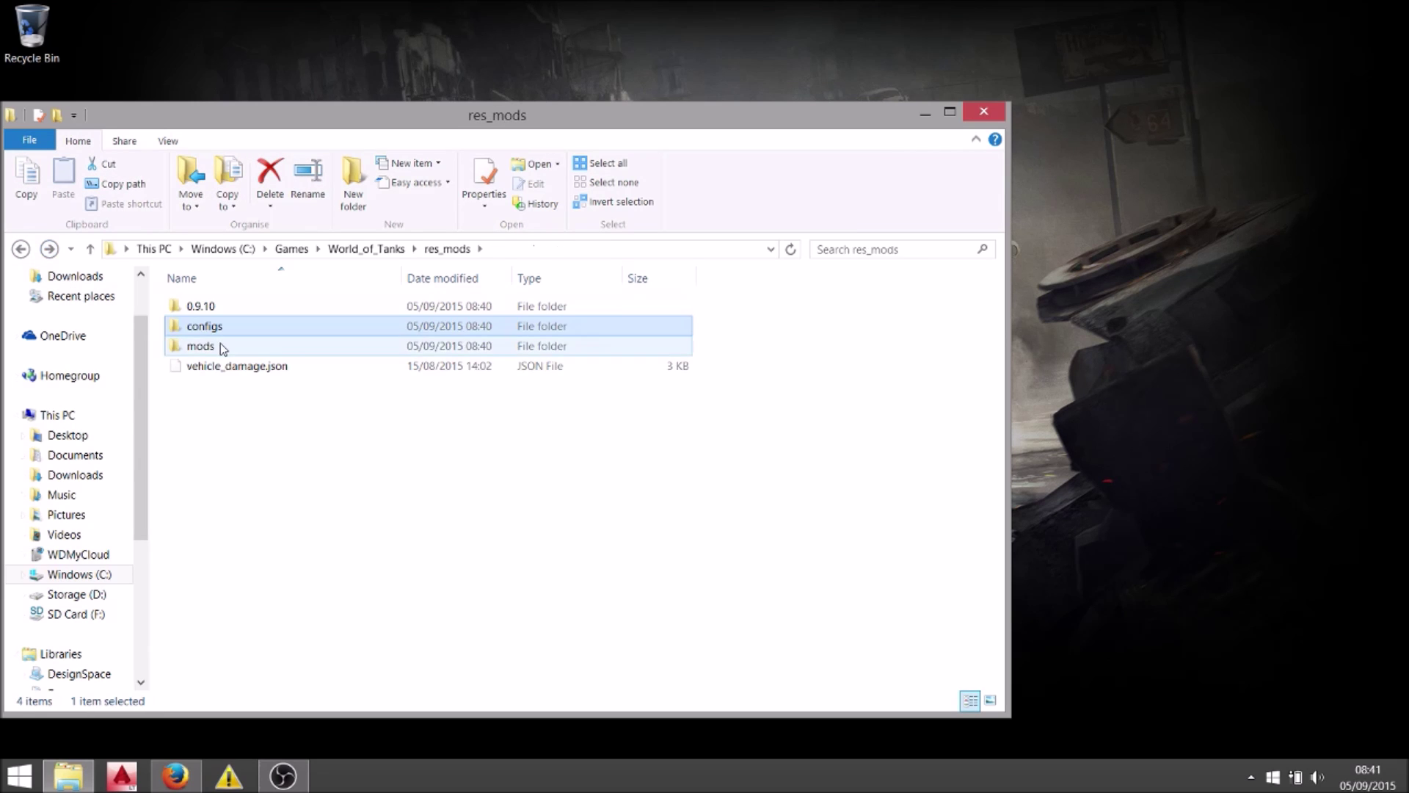
# Step: Open mods\shared_resources\xvm\res, select the SixthSense image, and move the window toward the middle of the desktop
pyautogui.doubleClick(222, 346)
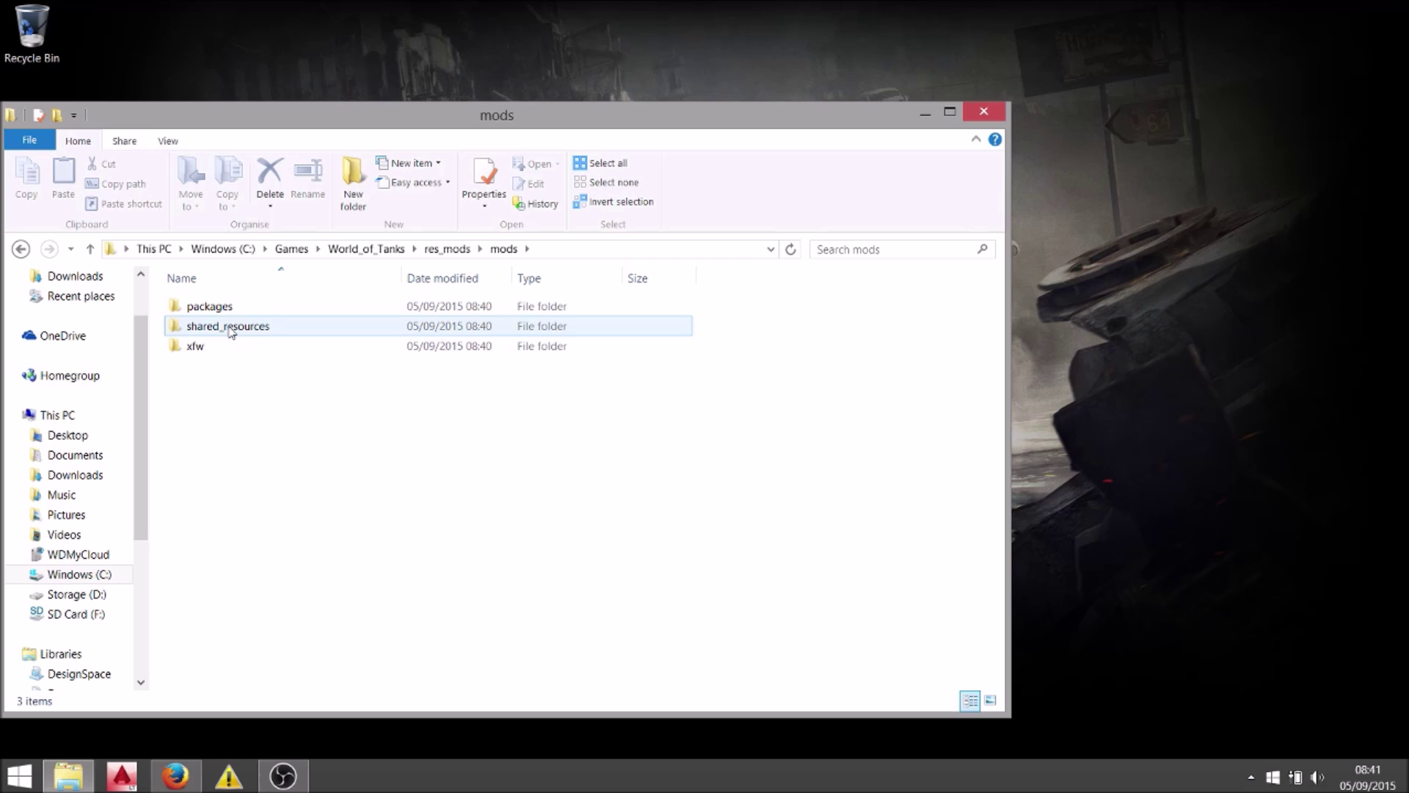
pyautogui.doubleClick(229, 327)
pyautogui.doubleClick(211, 307)
pyautogui.doubleClick(208, 327)
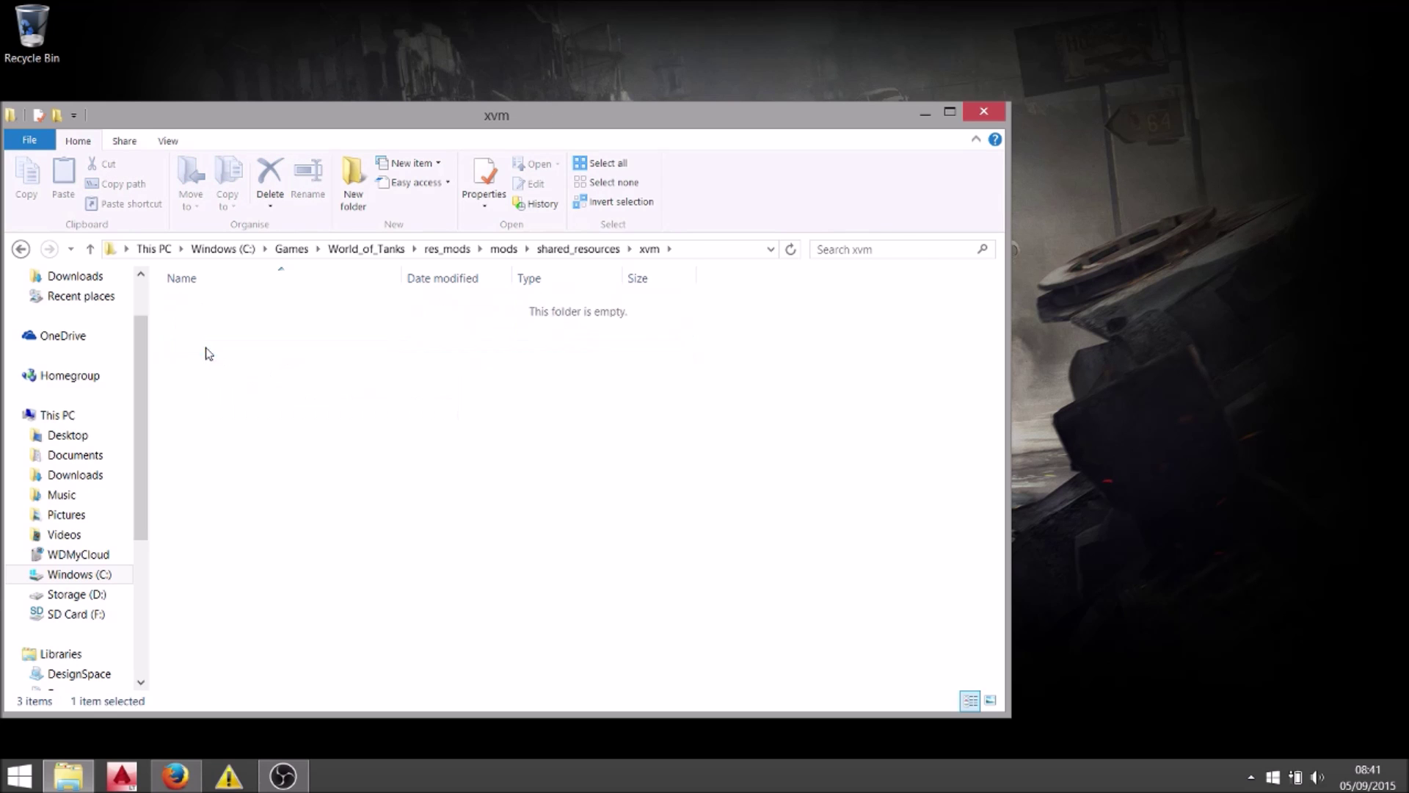
pyautogui.click(208, 415)
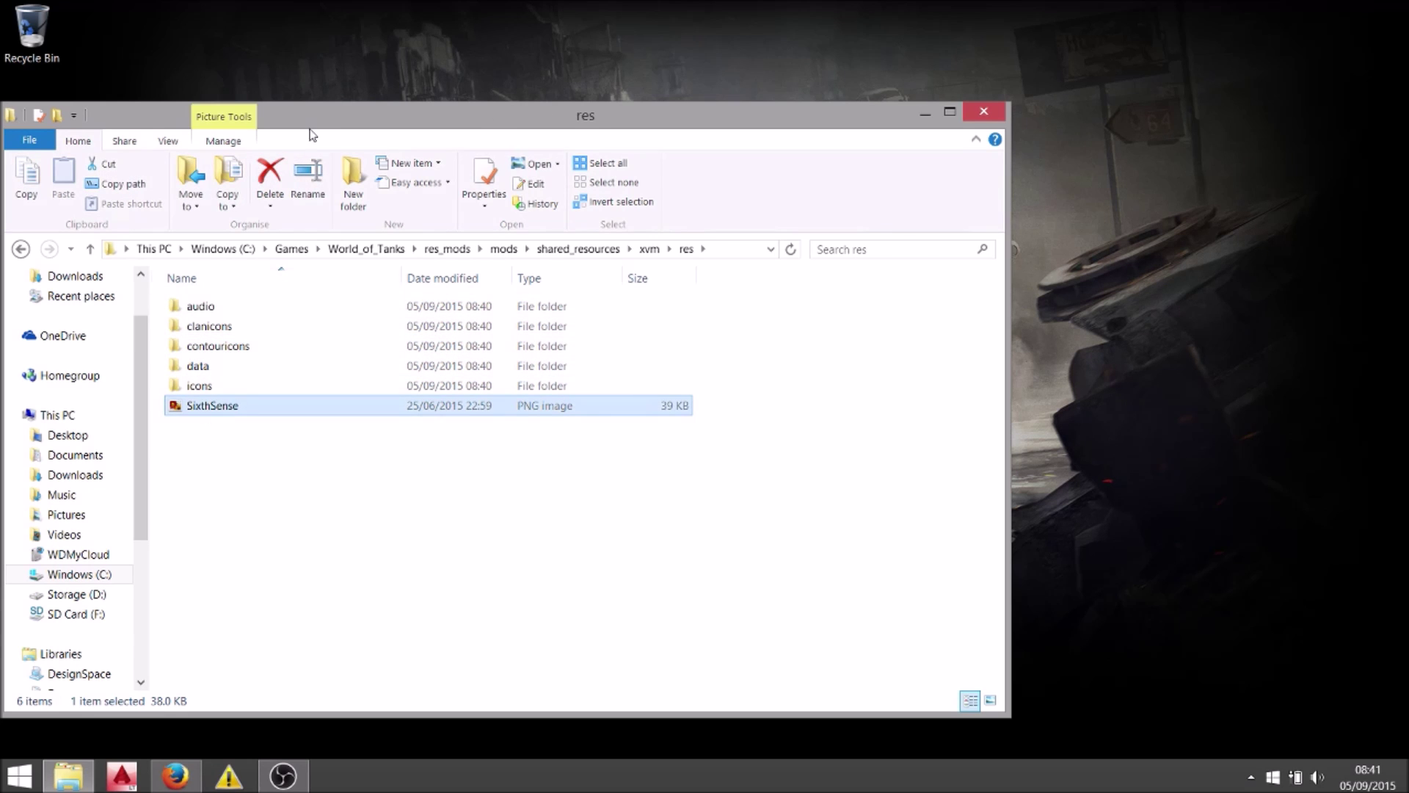
pyautogui.moveTo(336, 111); pyautogui.dragTo(534, 76)
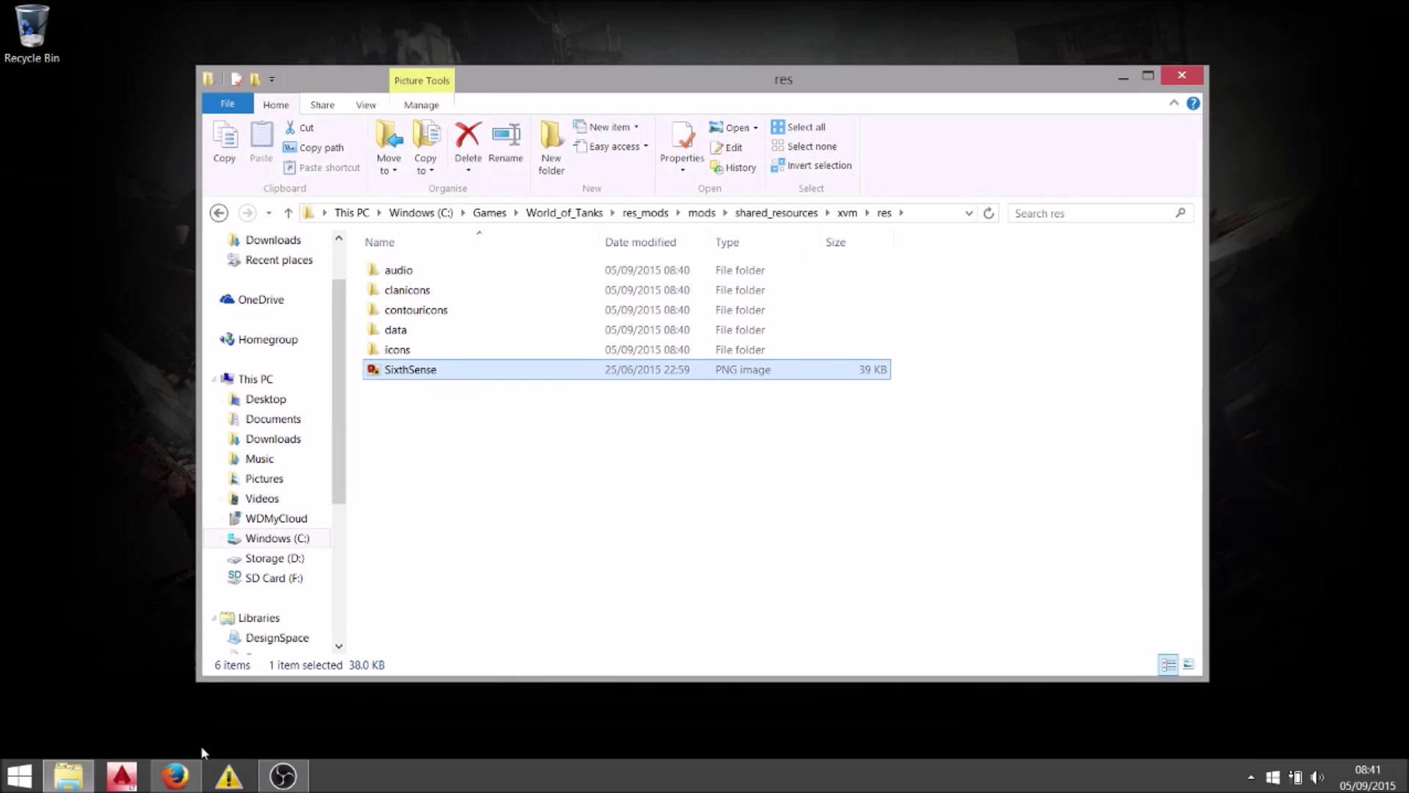
# Step: In a second File Explorer window, open the World_of_Tanks folder of the Wargaming library and copy the sixthsense pig image
pyautogui.rightClick(74, 782)
pyautogui.click(67, 689)
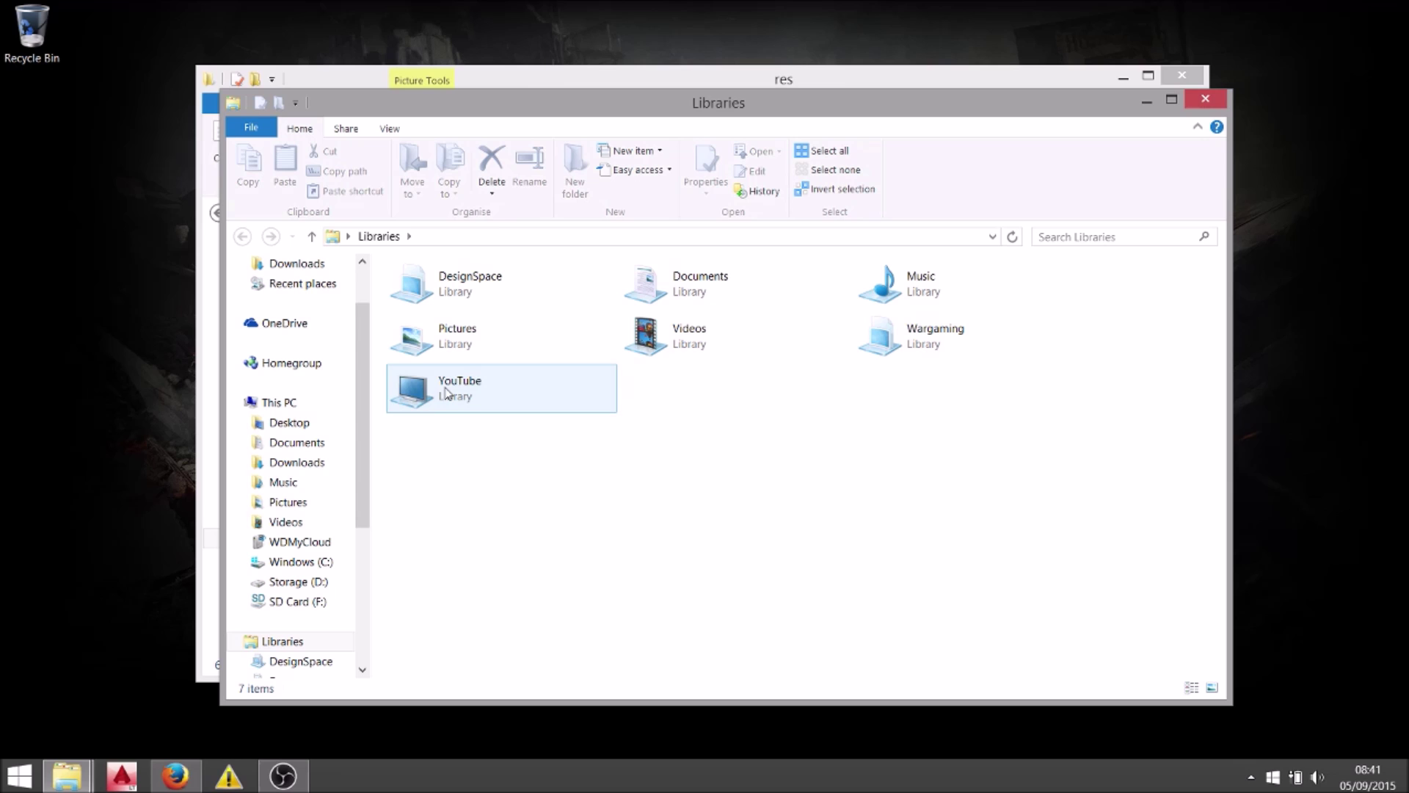
pyautogui.click(926, 332)
pyautogui.doubleClick(922, 336)
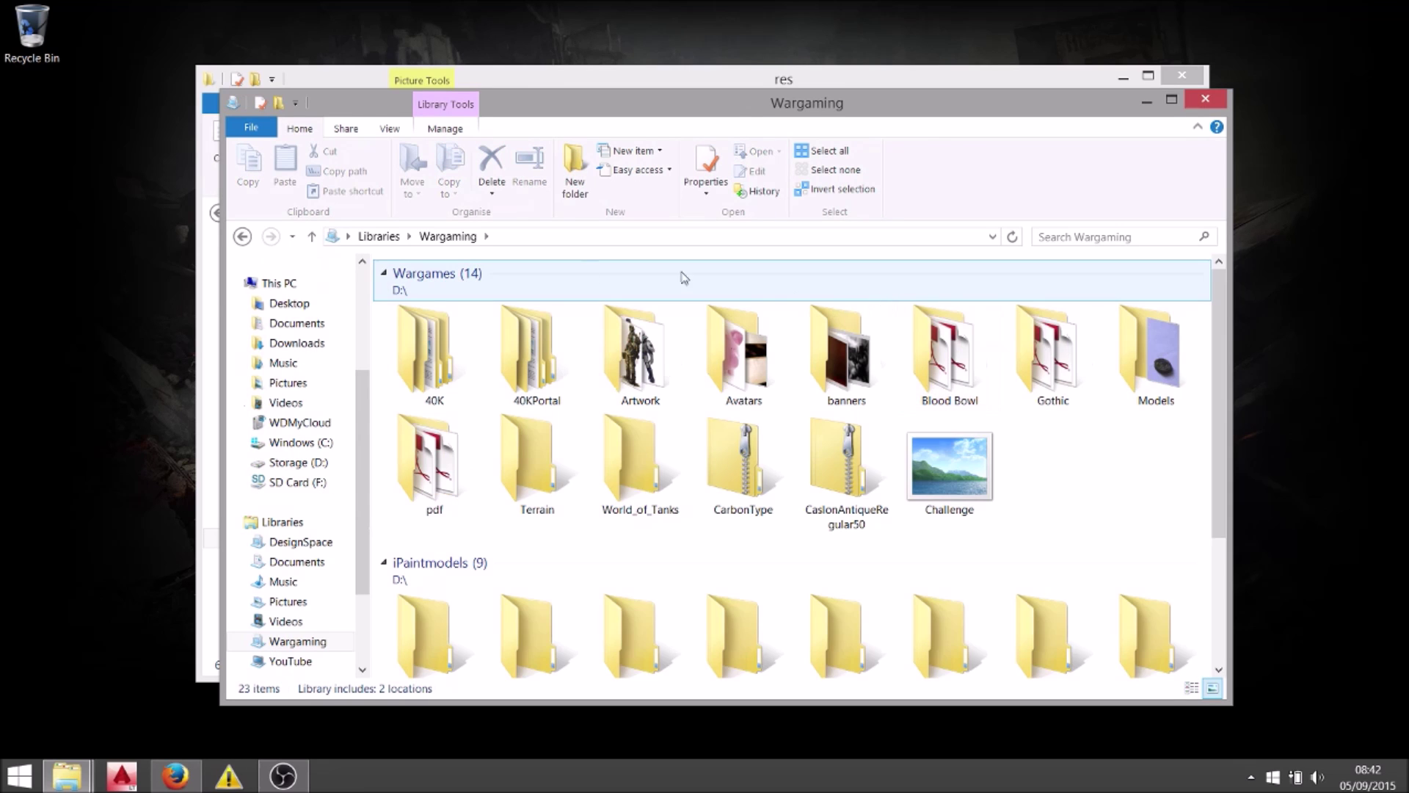
pyautogui.scroll(-2, 1076, 438)
pyautogui.scroll(2, 1038, 433)
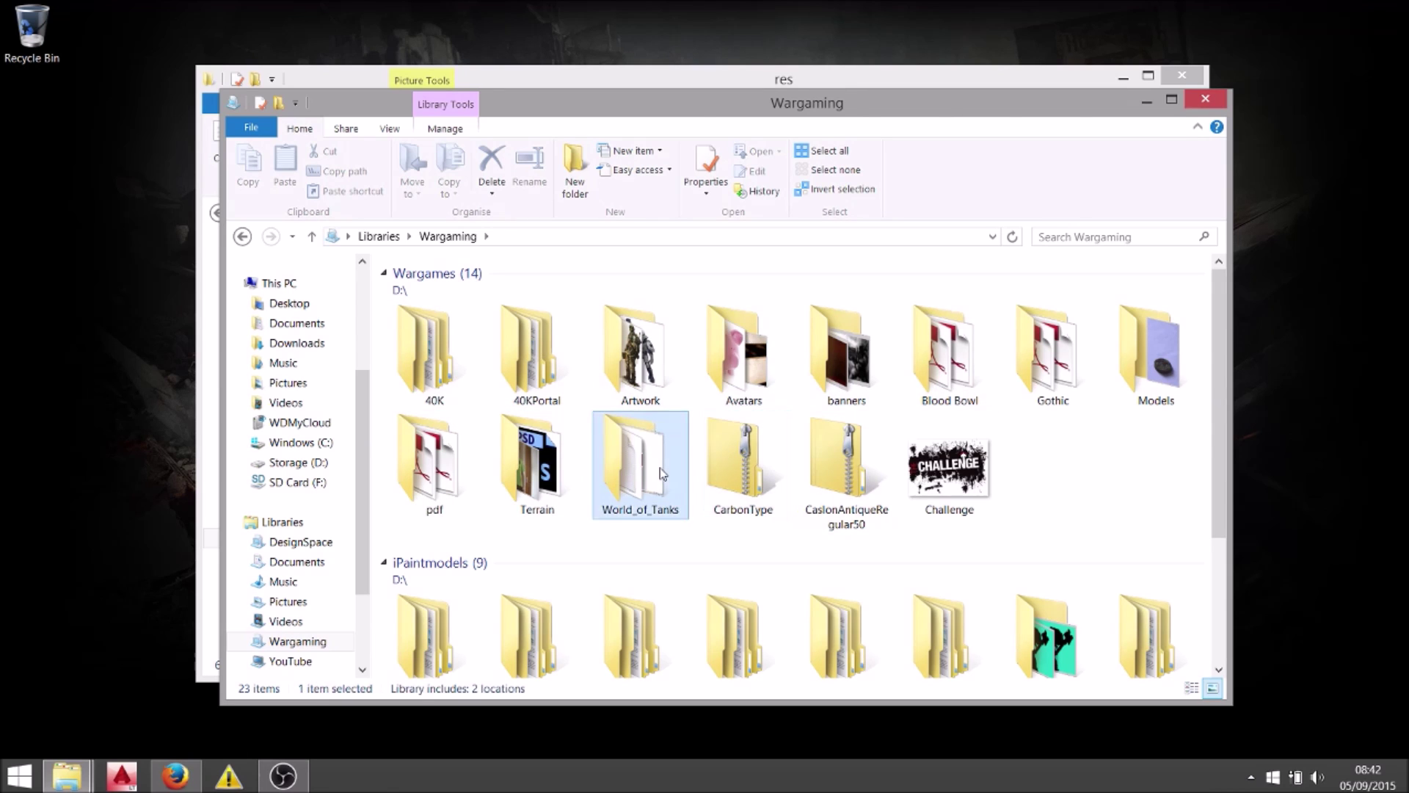
pyautogui.doubleClick(606, 446)
pyautogui.click(767, 324)
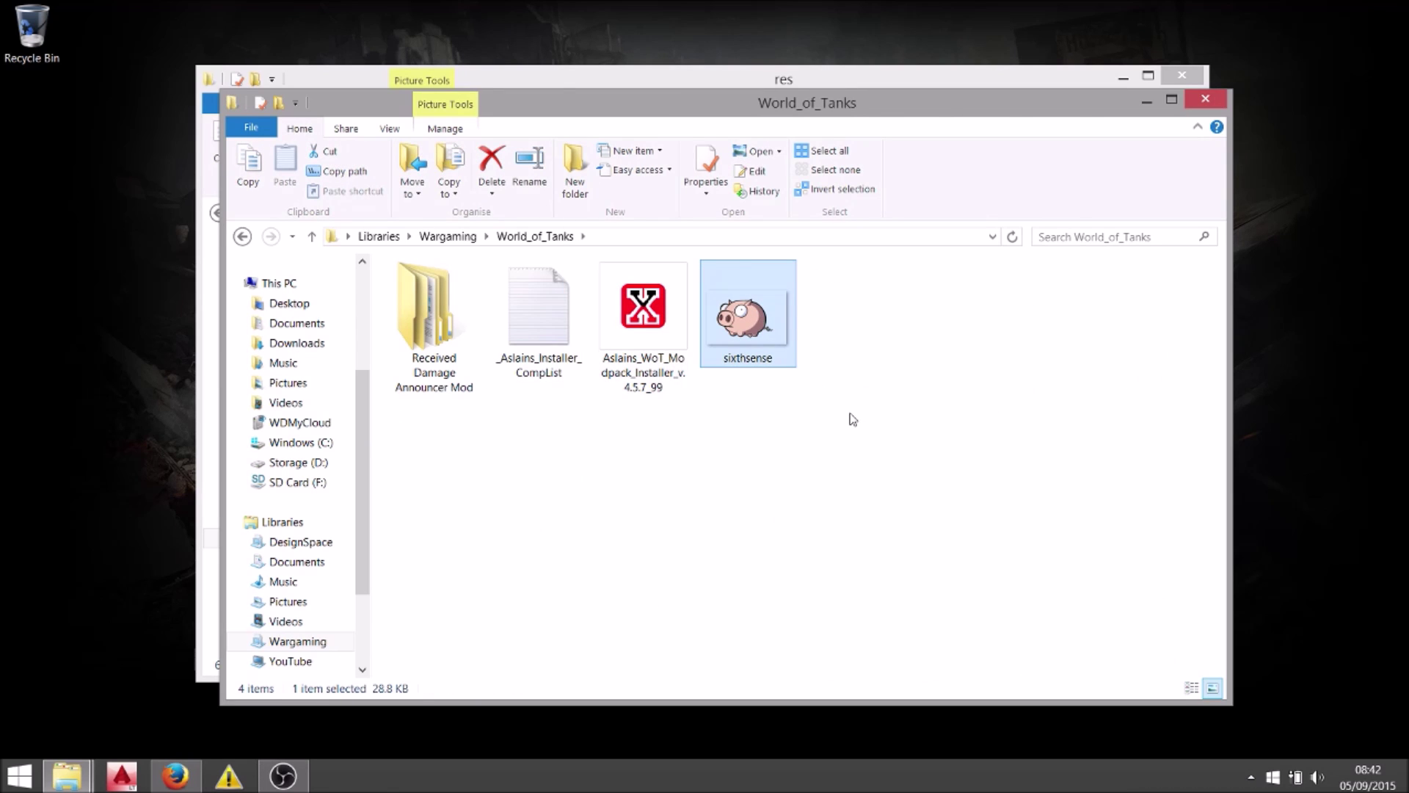
pyautogui.hotkey('ctrl', 'c')
# Step: Paste the copied sixthsense image into the modpack's xvm\res folder, replacing the existing SixthSense file
pyautogui.click(585, 76)
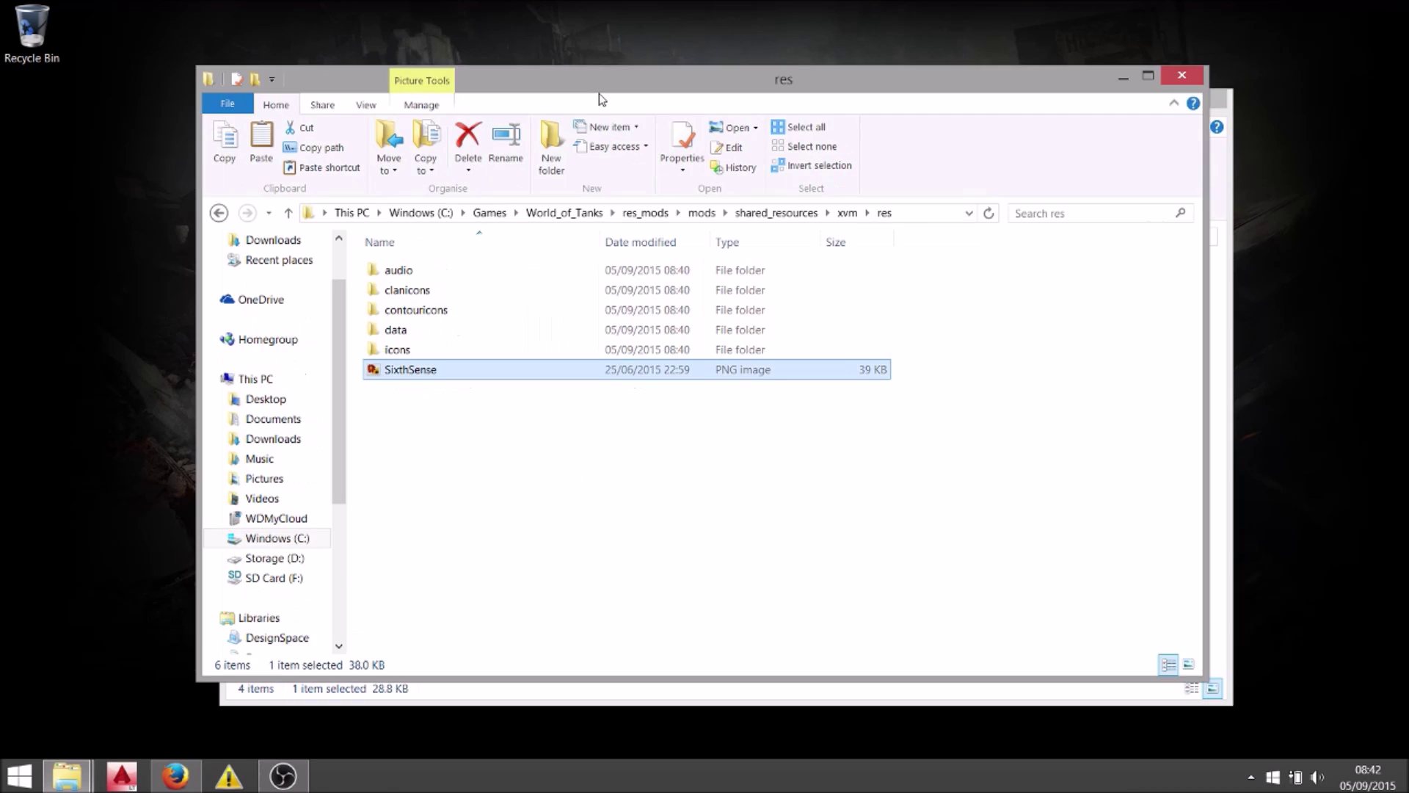
pyautogui.click(482, 465)
pyautogui.hotkey('ctrl', 'v')
pyautogui.click(561, 315)
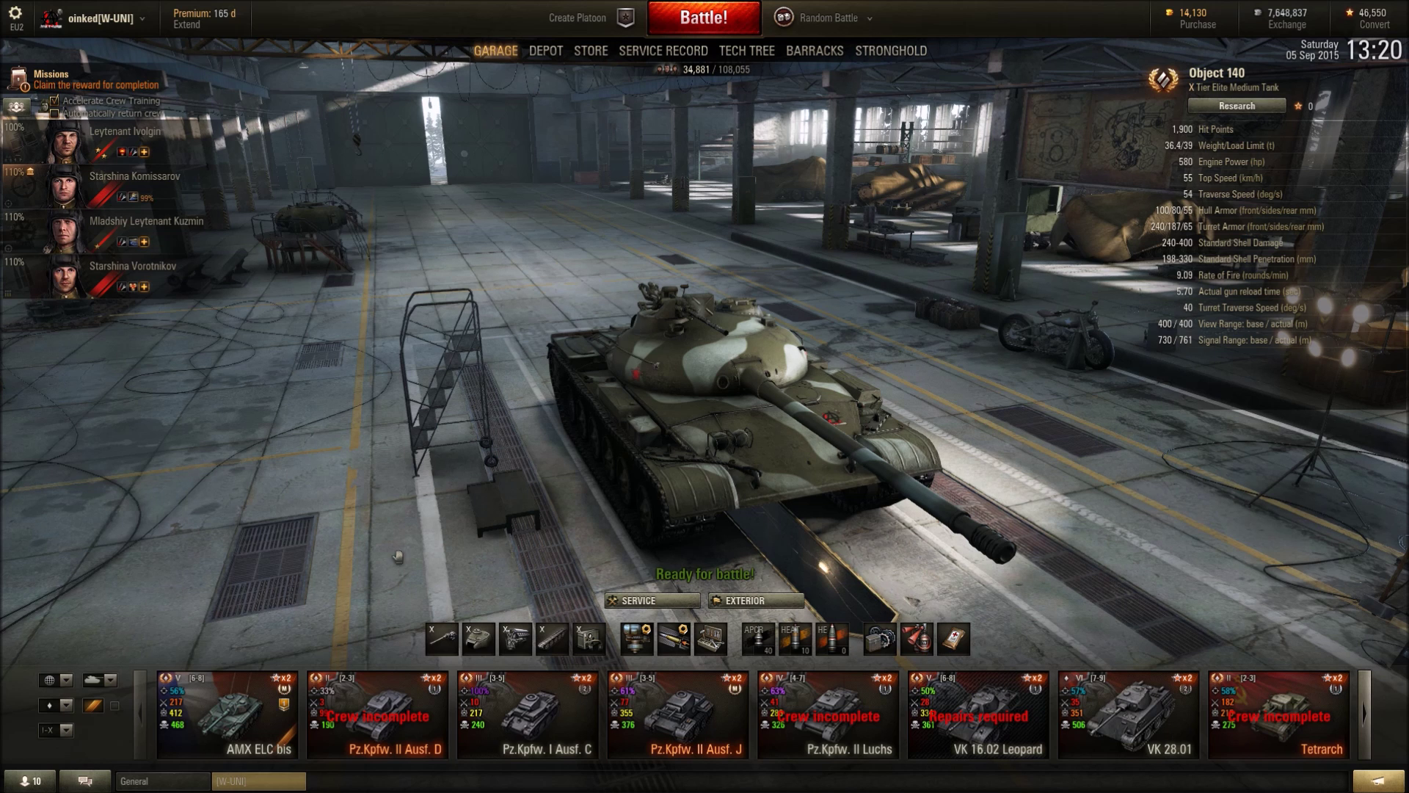
# Step: In the World of Tanks garage, browse the tank carousel and filter it to medium tanks
pyautogui.click(1365, 715)
pyautogui.click(1366, 723)
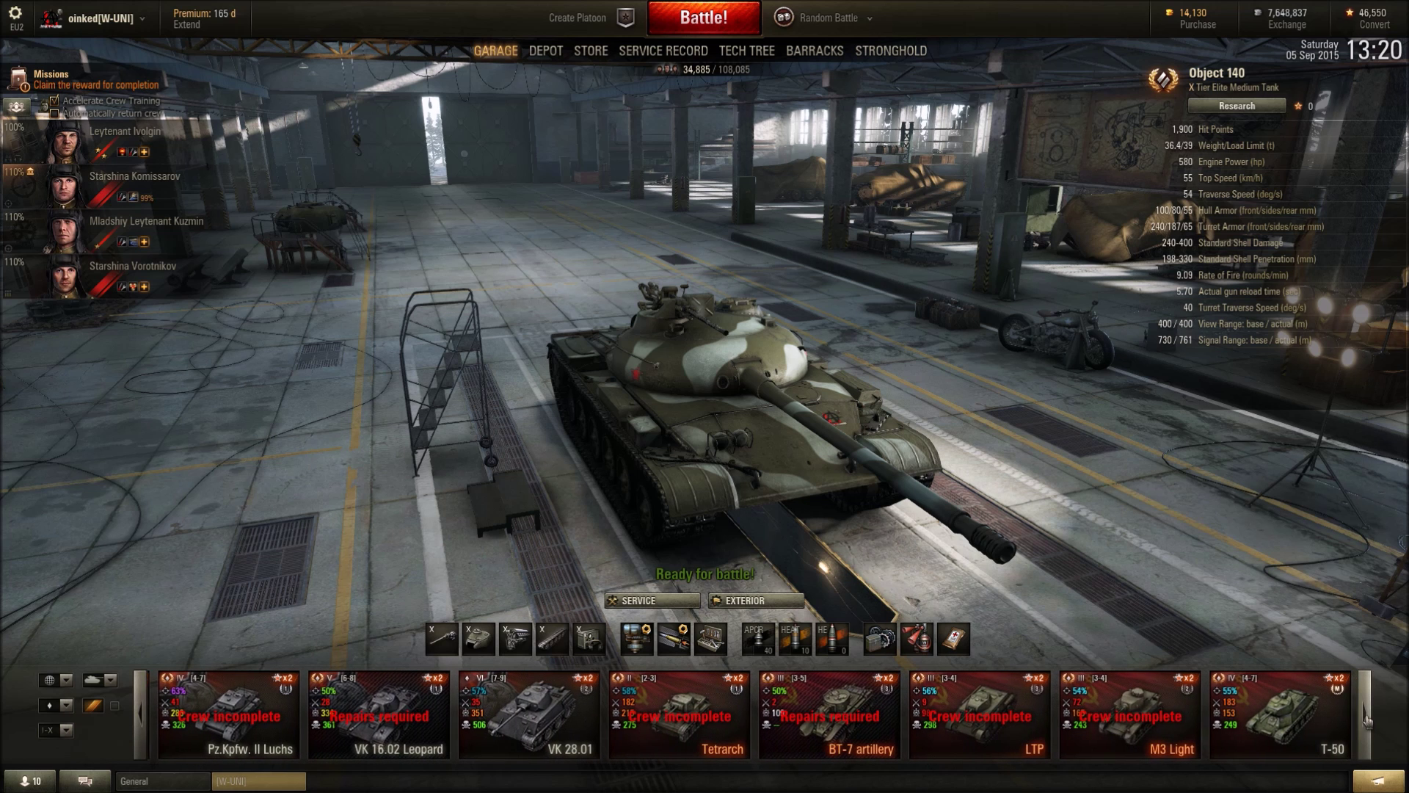
pyautogui.click(68, 706)
pyautogui.click(88, 640)
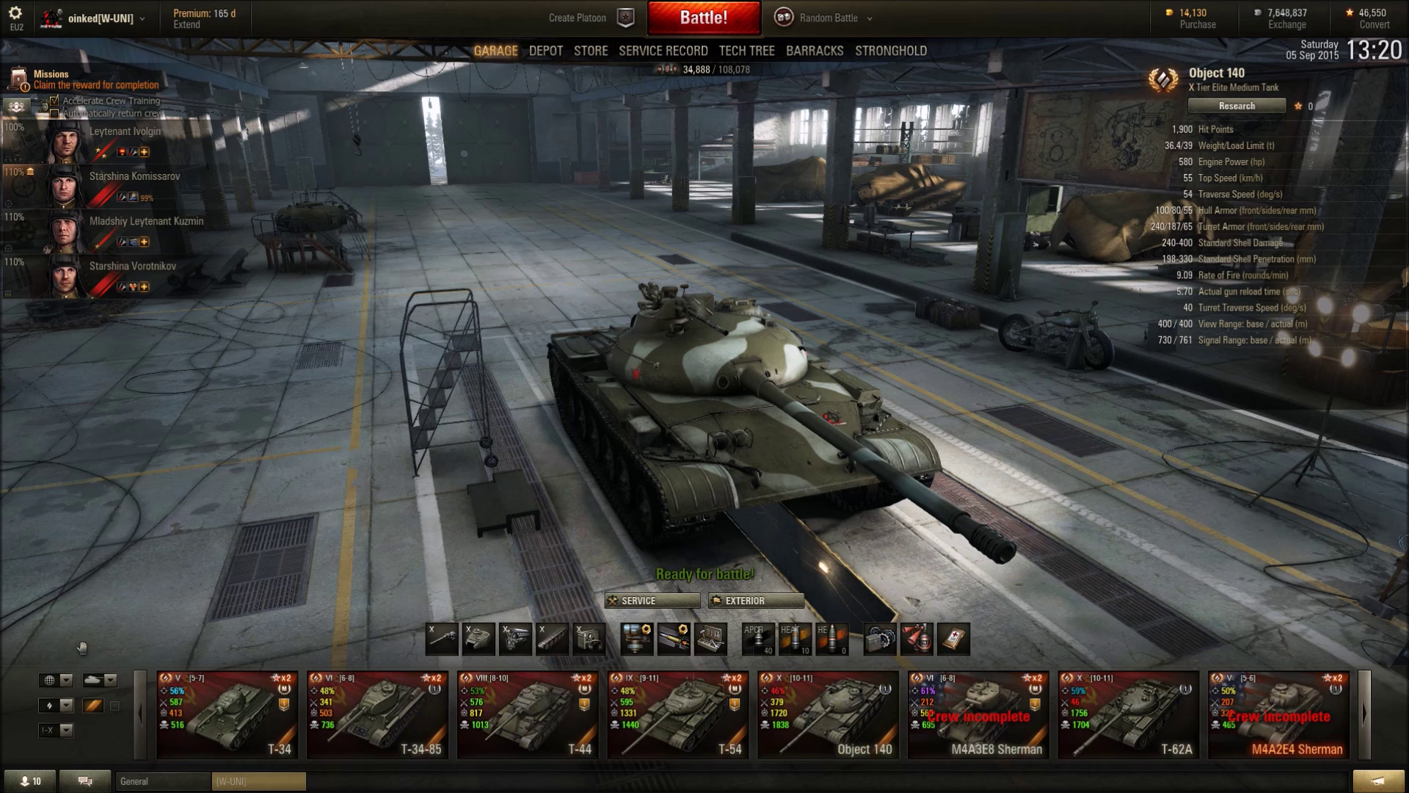
# Step: Try tier VIII in the carousel's tier filter, narrow it to tier V, and add tier X
pyautogui.click(64, 730)
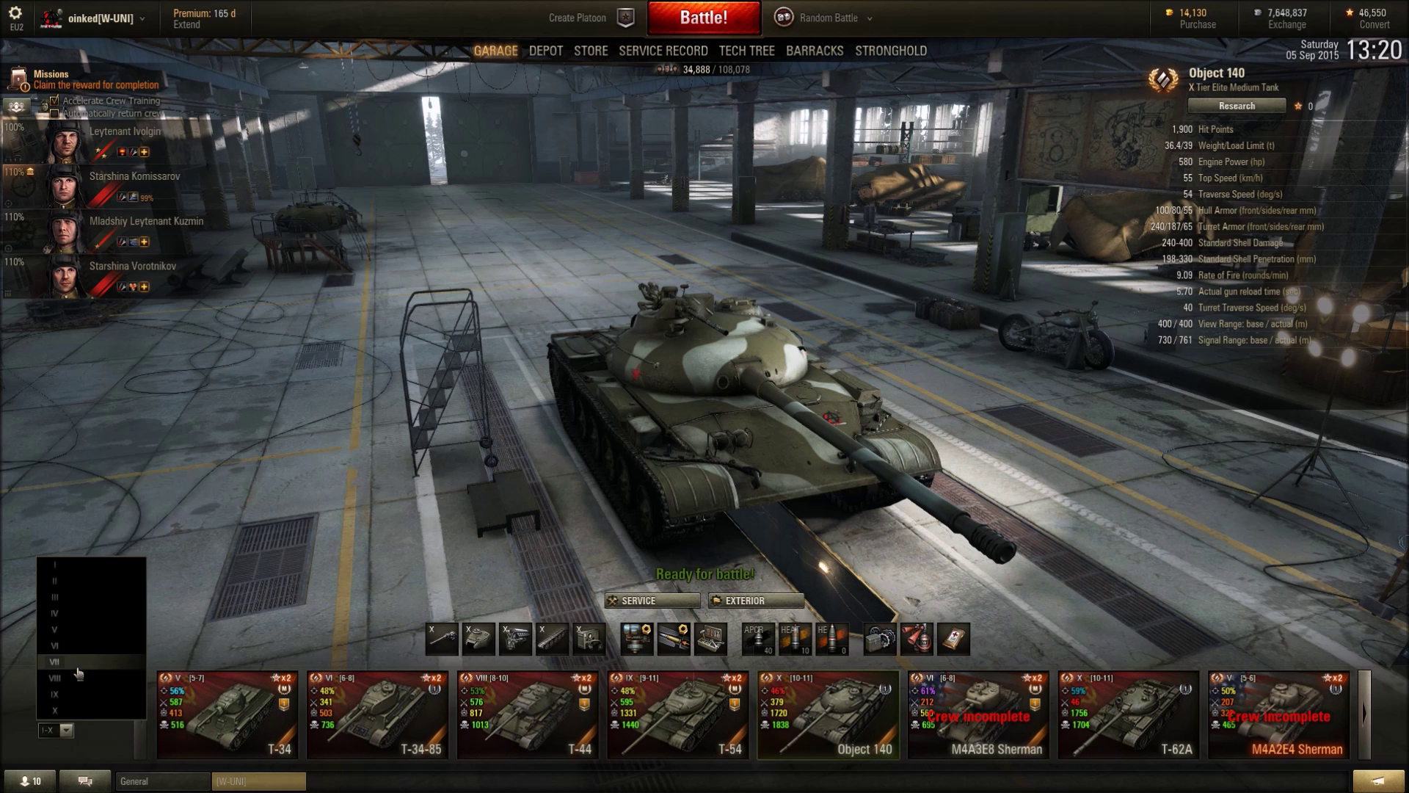
pyautogui.click(77, 679)
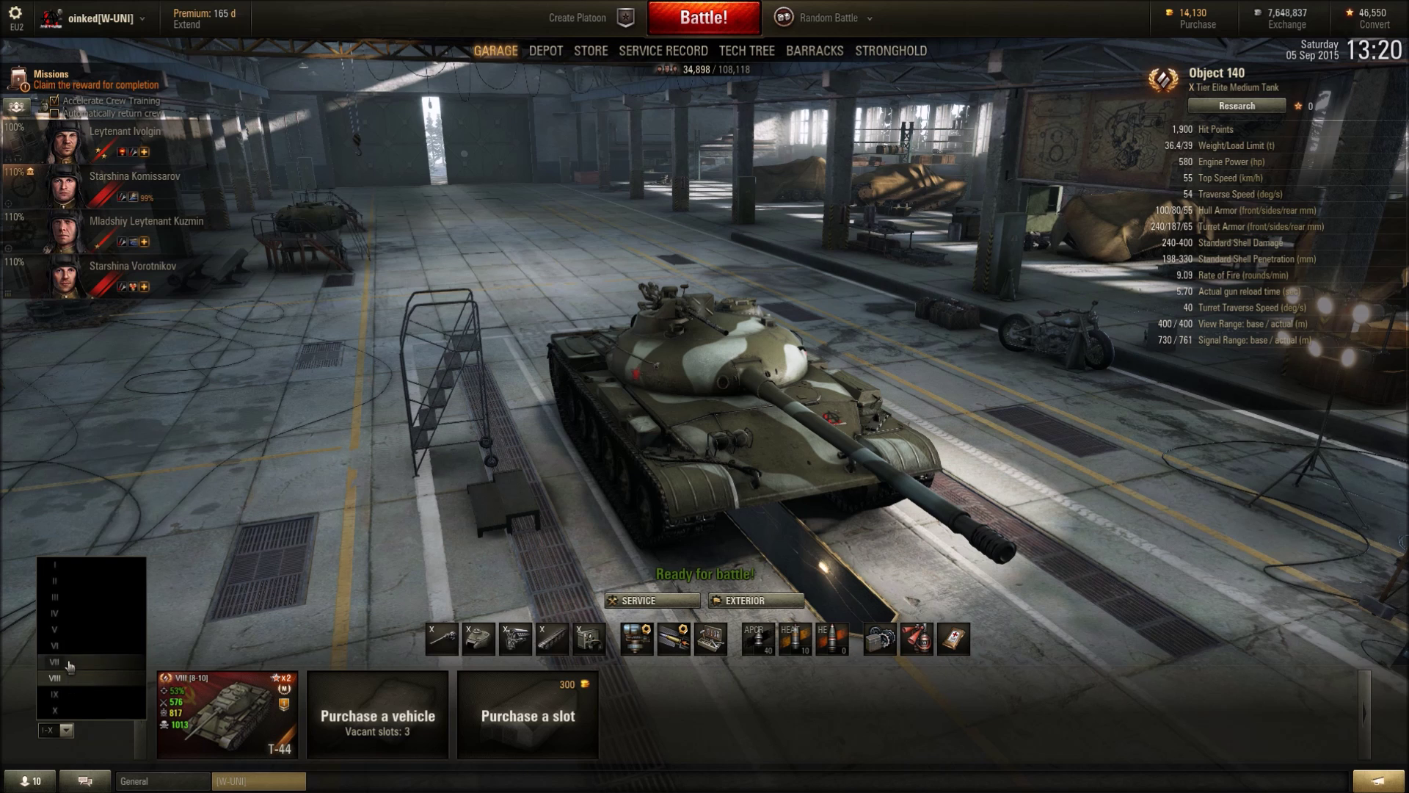
pyautogui.click(55, 629)
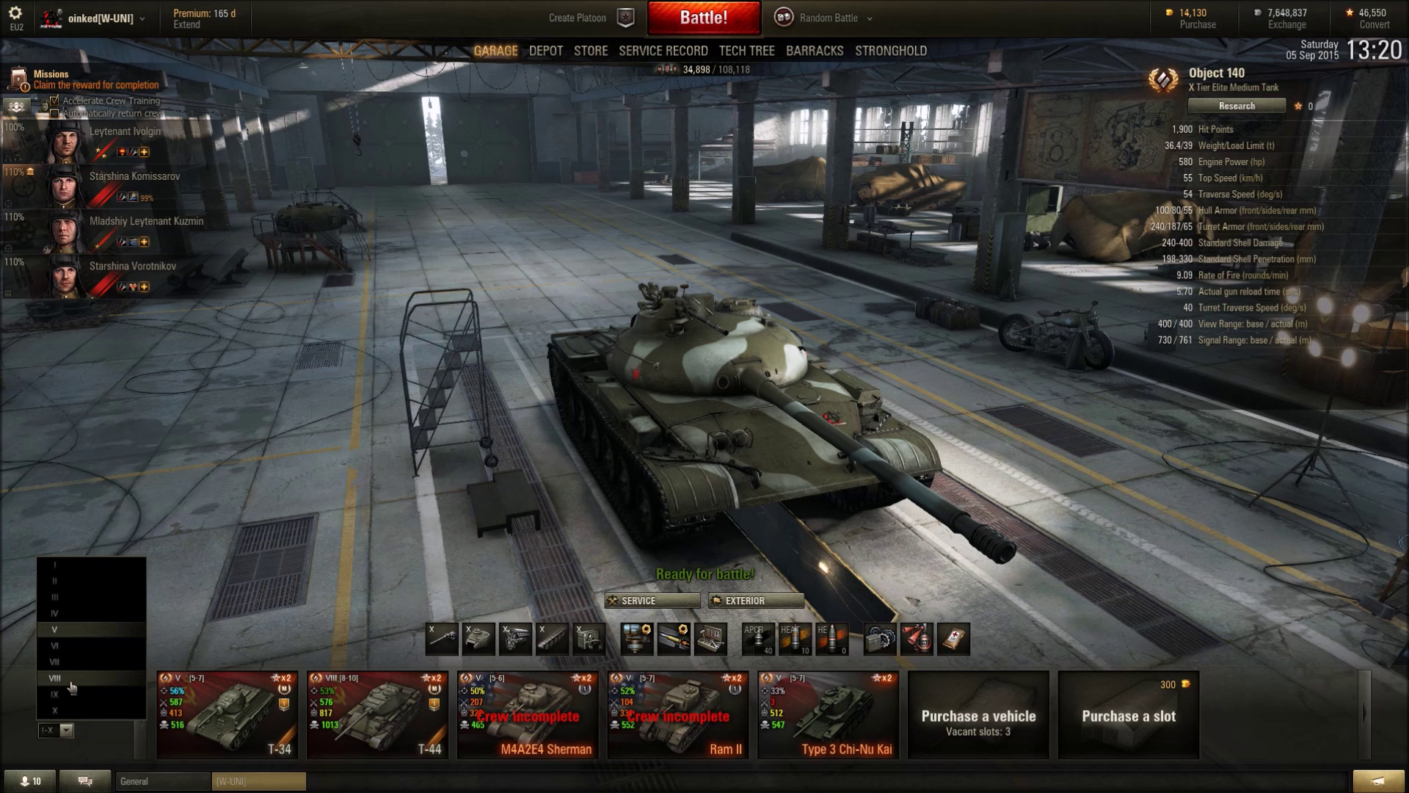
pyautogui.click(71, 678)
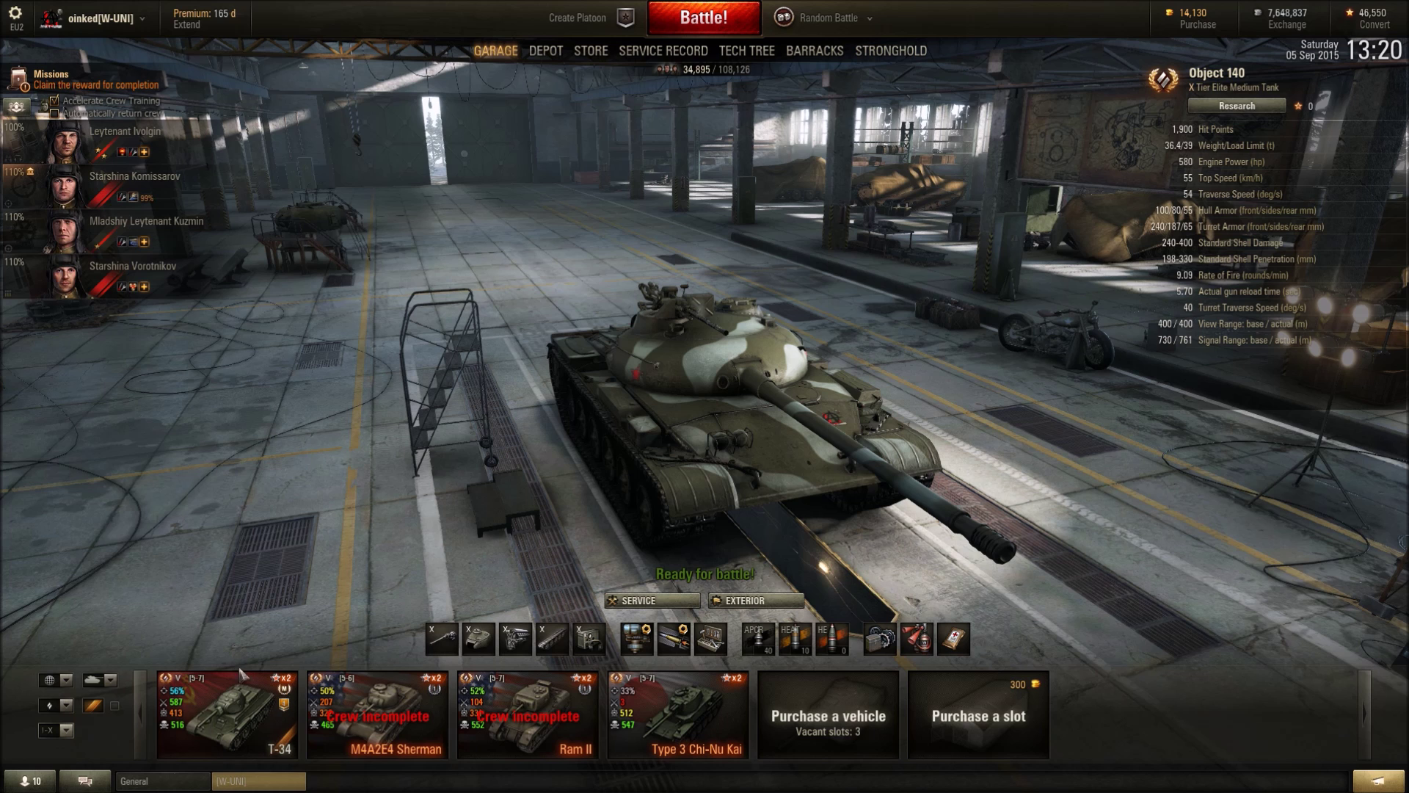
pyautogui.moveTo(162, 724)
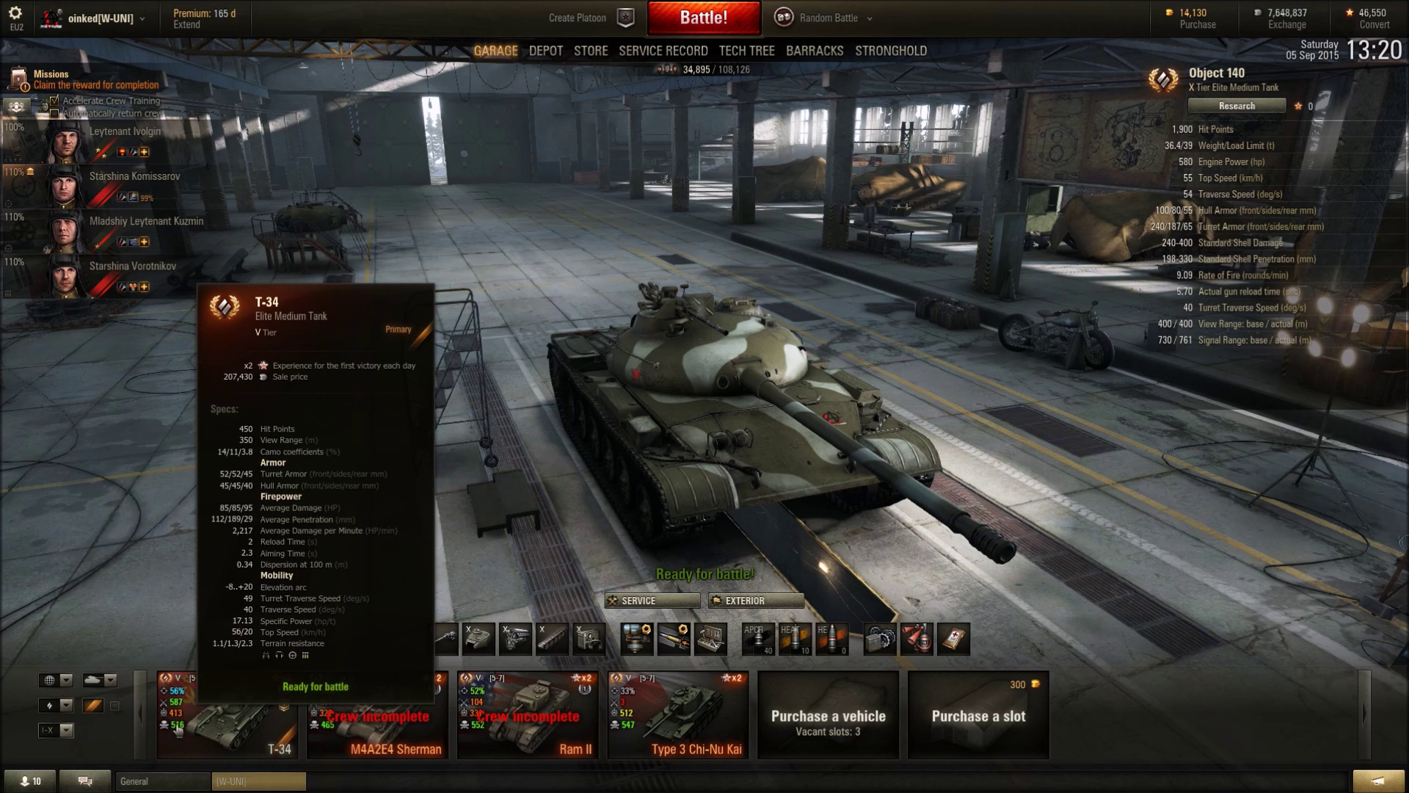
pyautogui.click(70, 728)
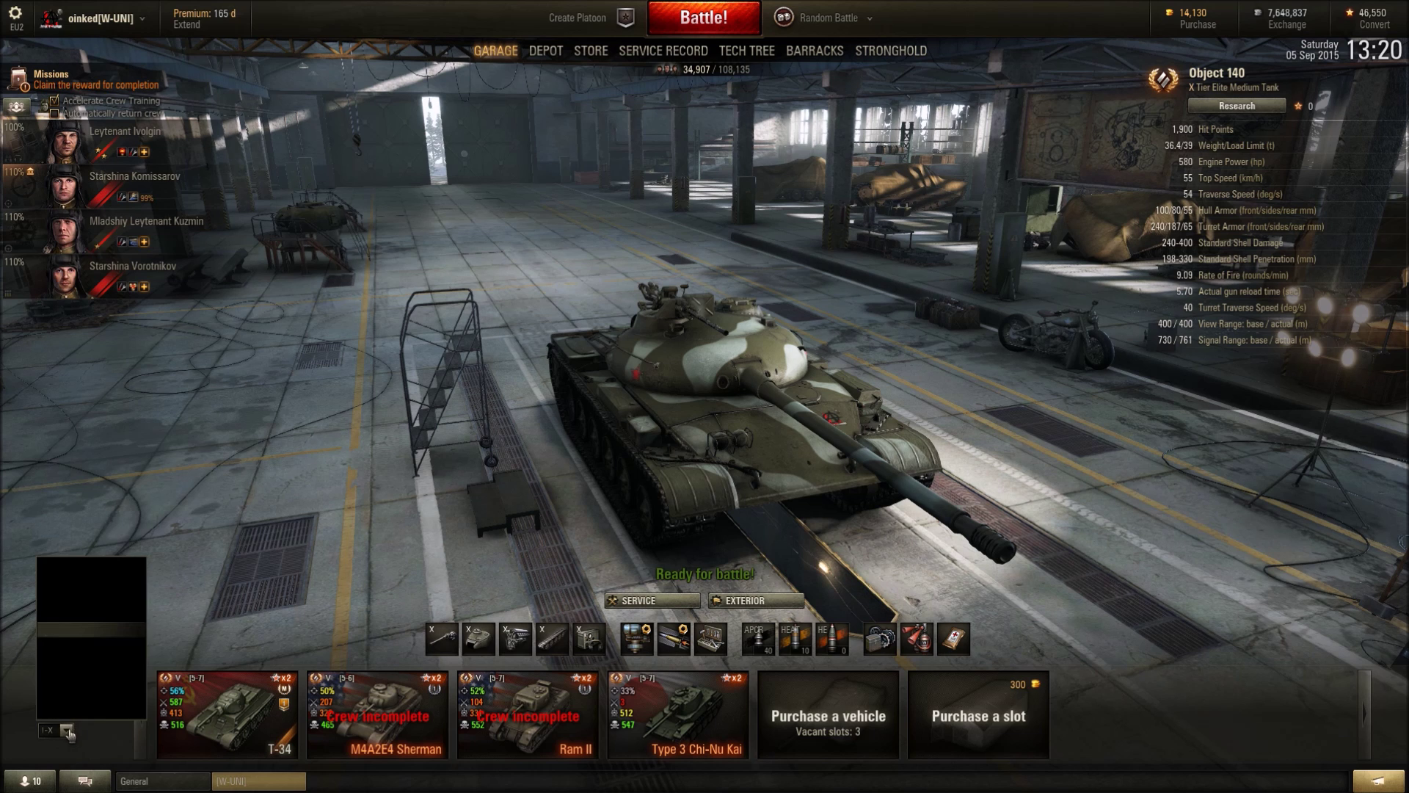
pyautogui.click(409, 561)
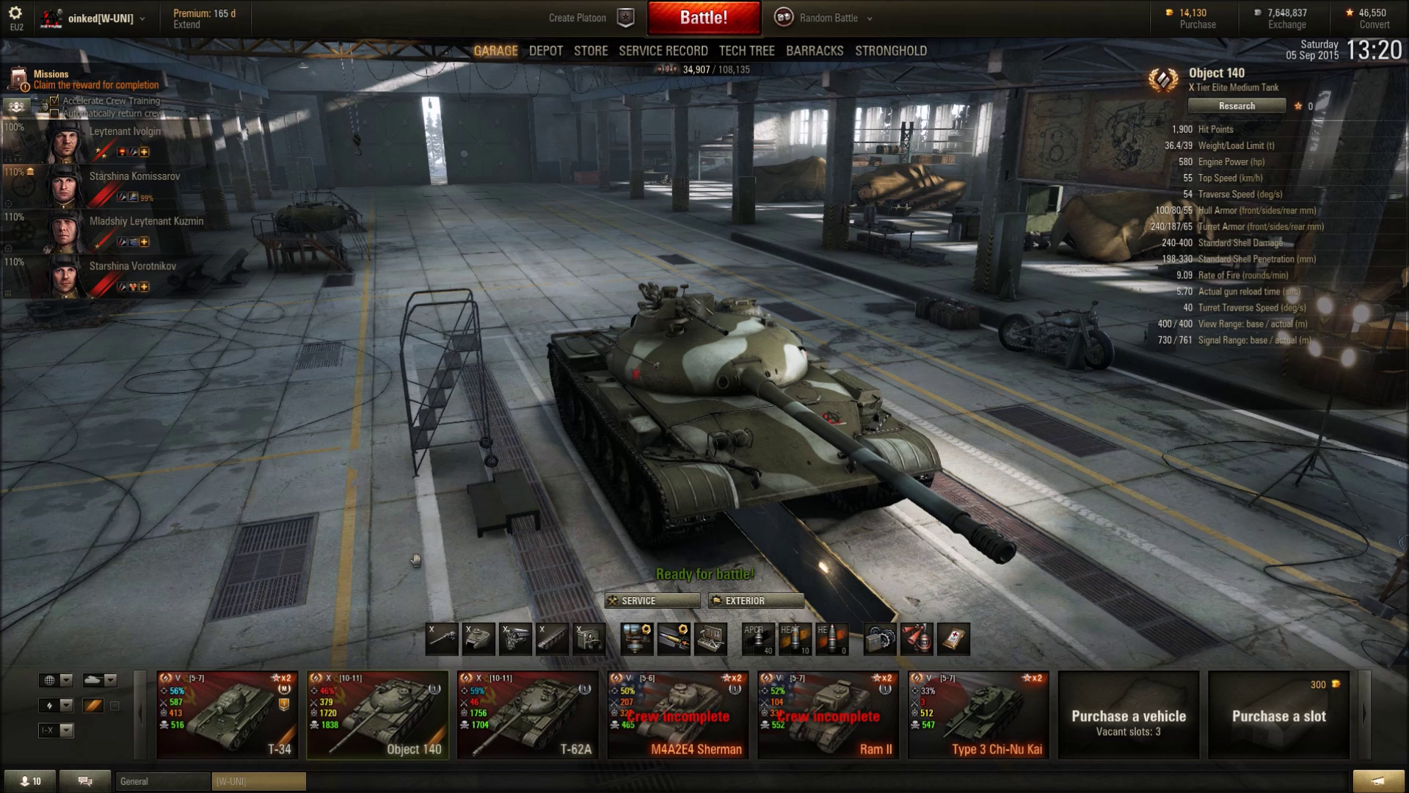
# Step: Check the session statistics in the Notification Center and view the Object 140's ammunition and consumables in the Service window
pyautogui.click(1380, 783)
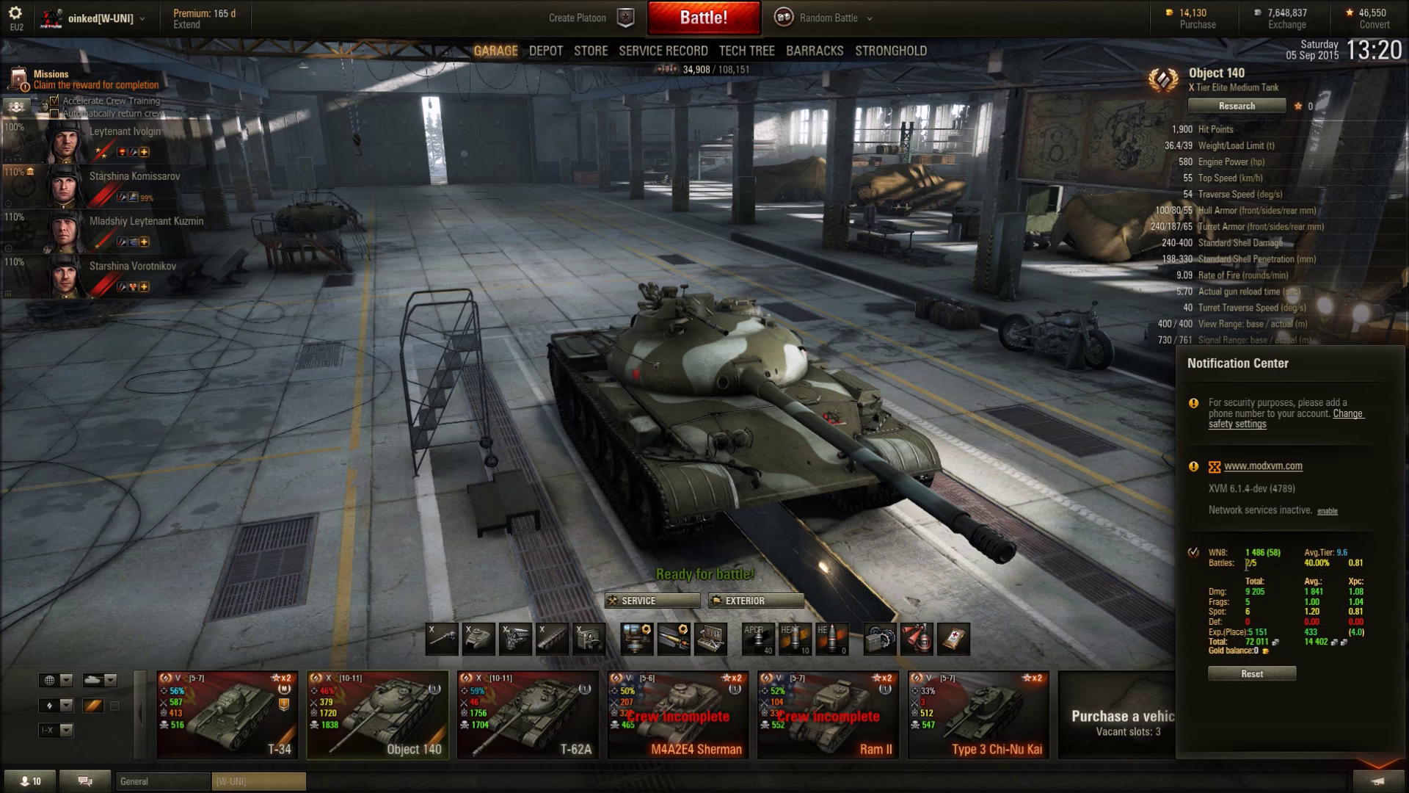
pyautogui.click(1119, 576)
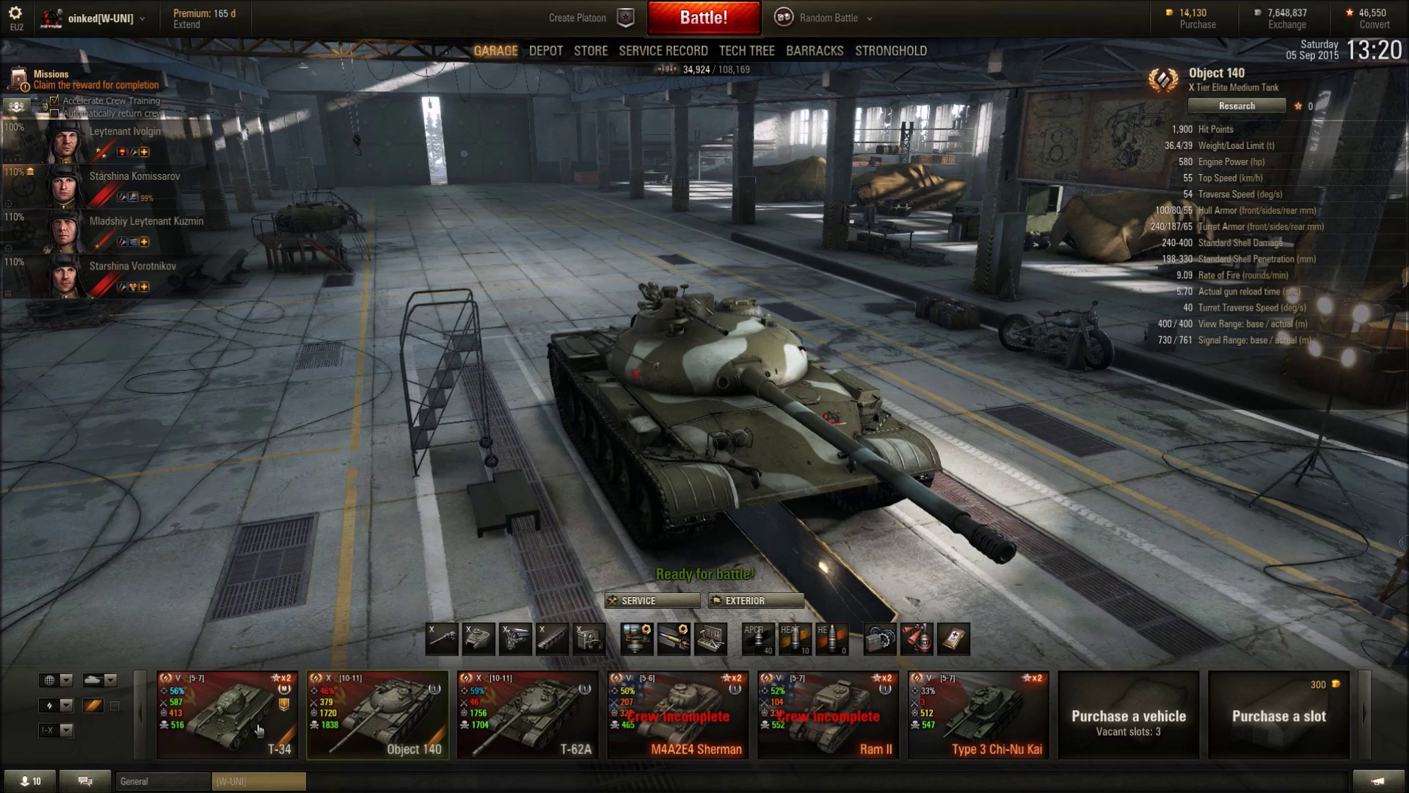
pyautogui.moveTo(704, 434); pyautogui.dragTo(440, 440)
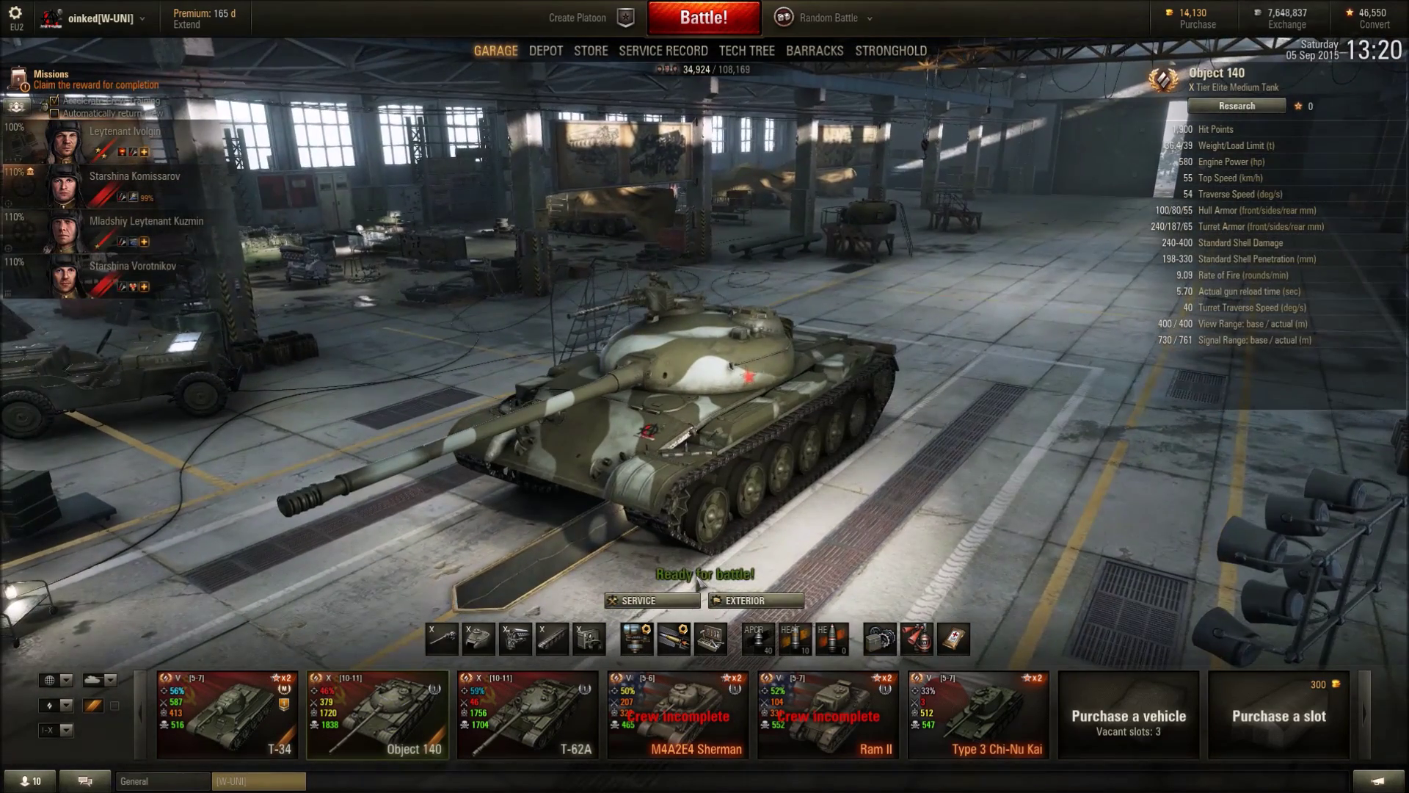
pyautogui.click(659, 600)
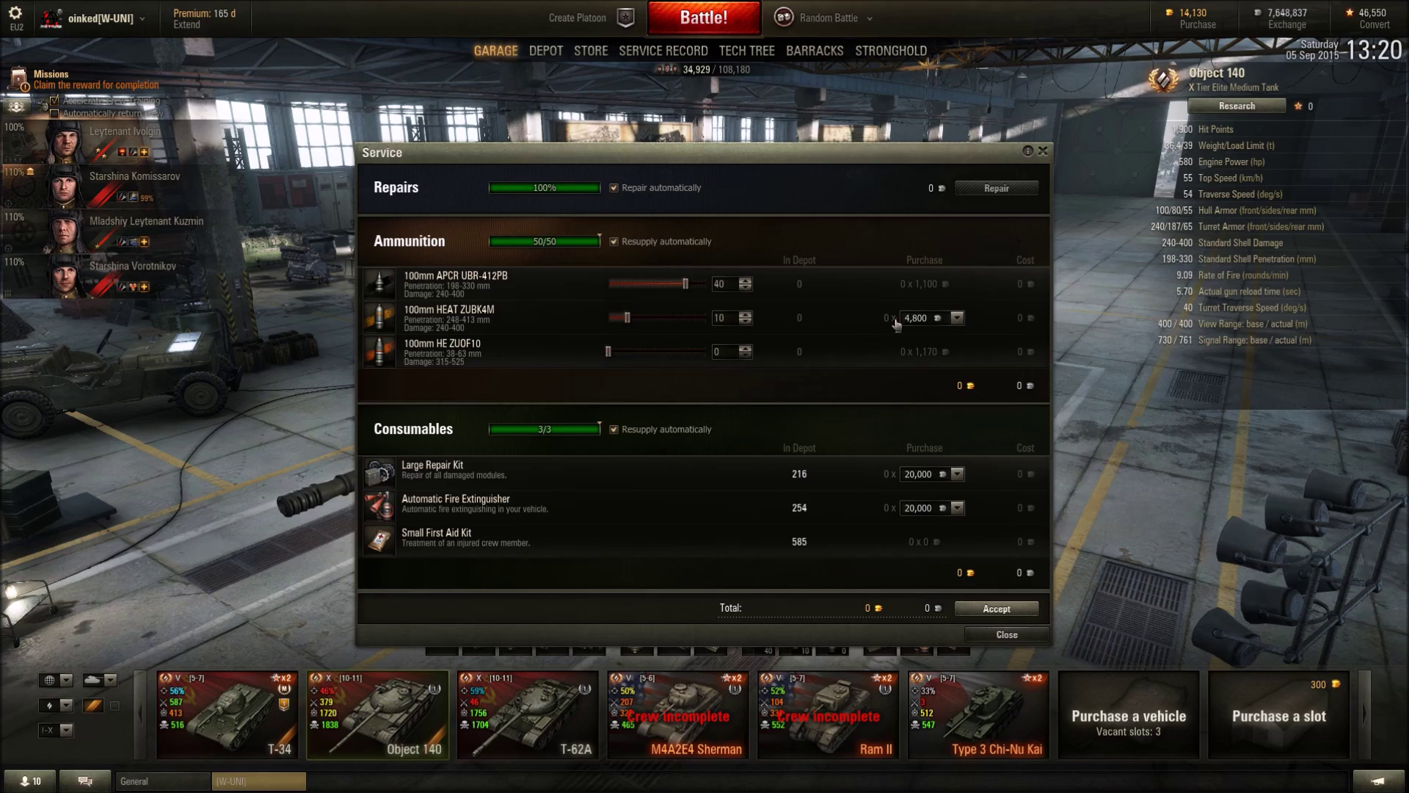
pyautogui.click(1000, 633)
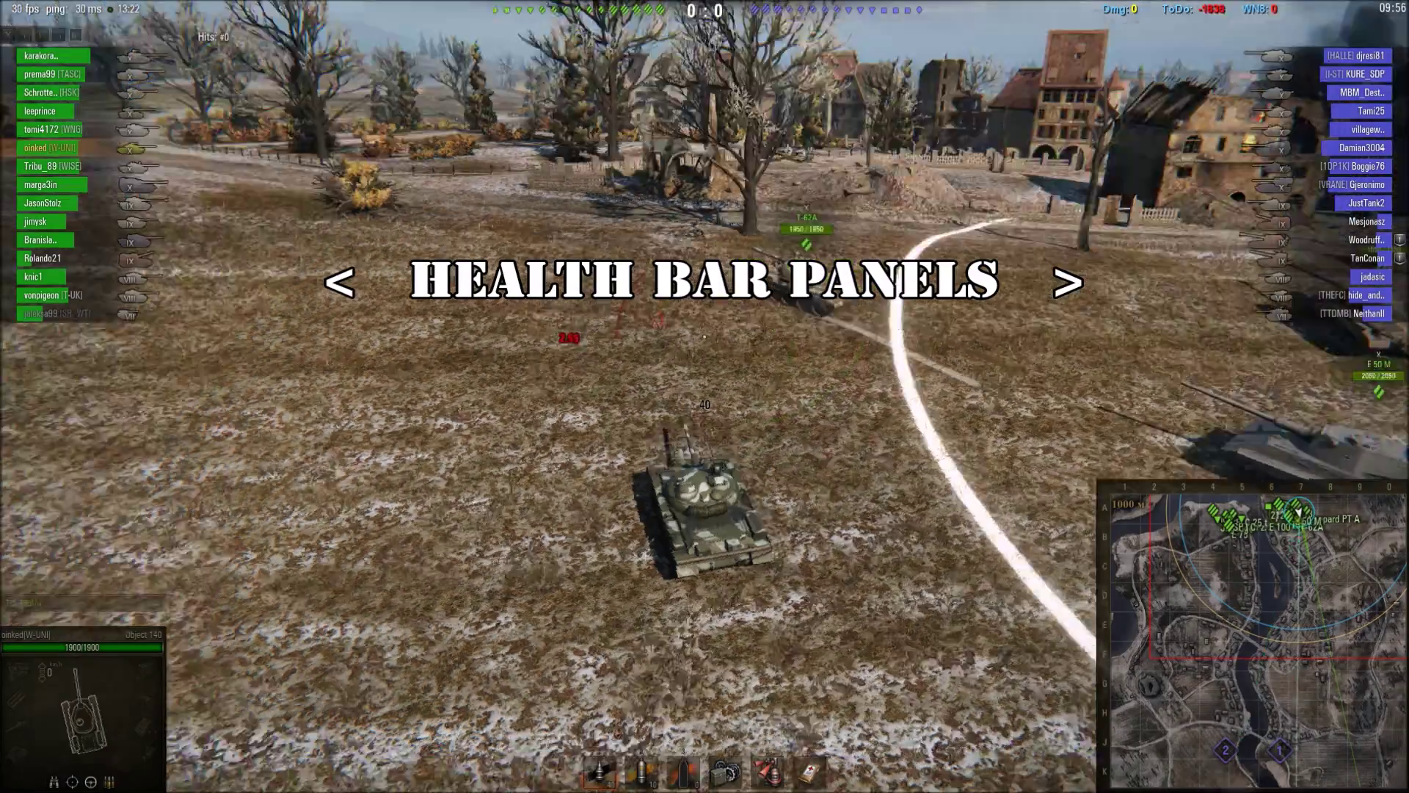
# Step: Drive the Object 140 from the spawn across the open field, keeping pace with the allied Leopard PT A and T-62A
pyautogui.press('w')
pyautogui.press('a')
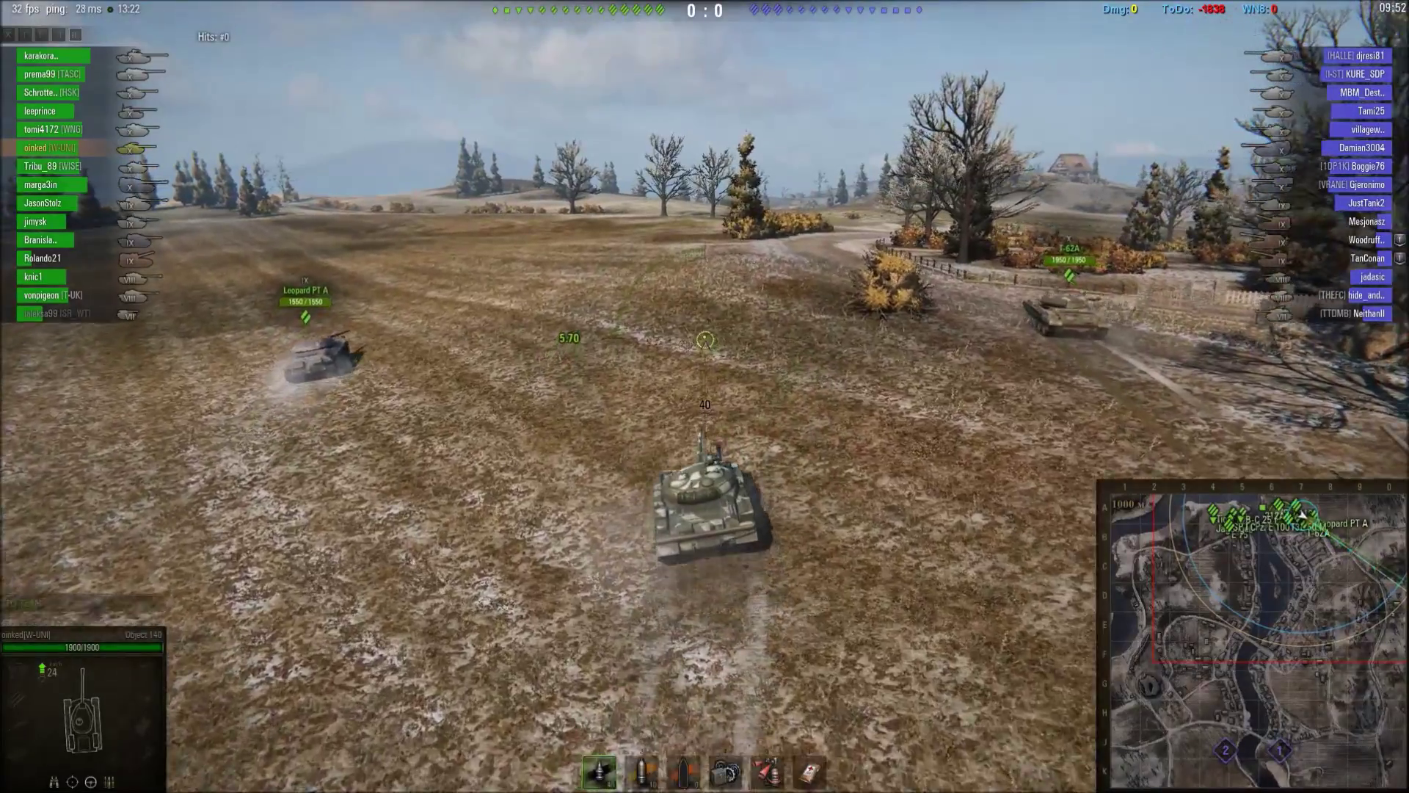
pyautogui.press('ctrl')
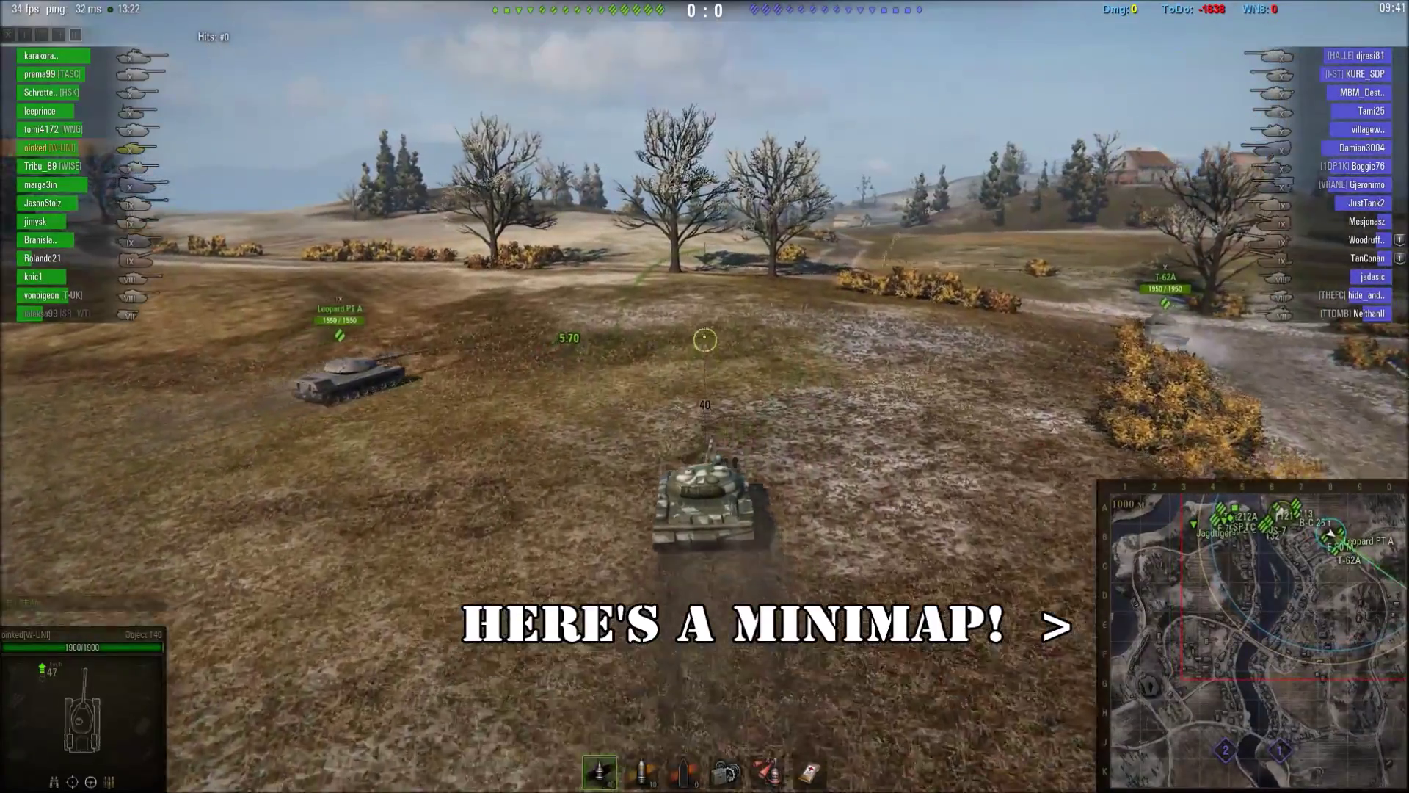
pyautogui.press('a')
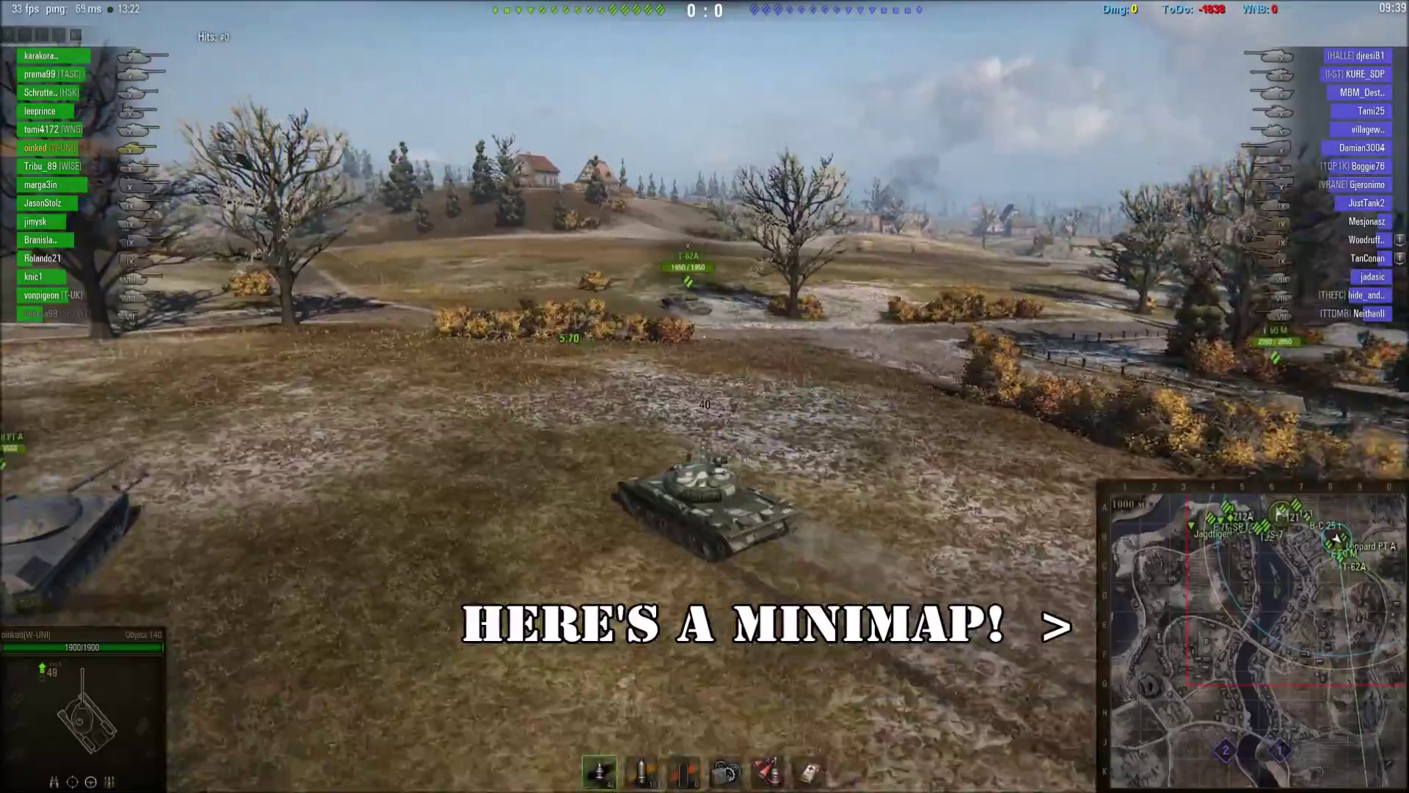
pyautogui.press('a')
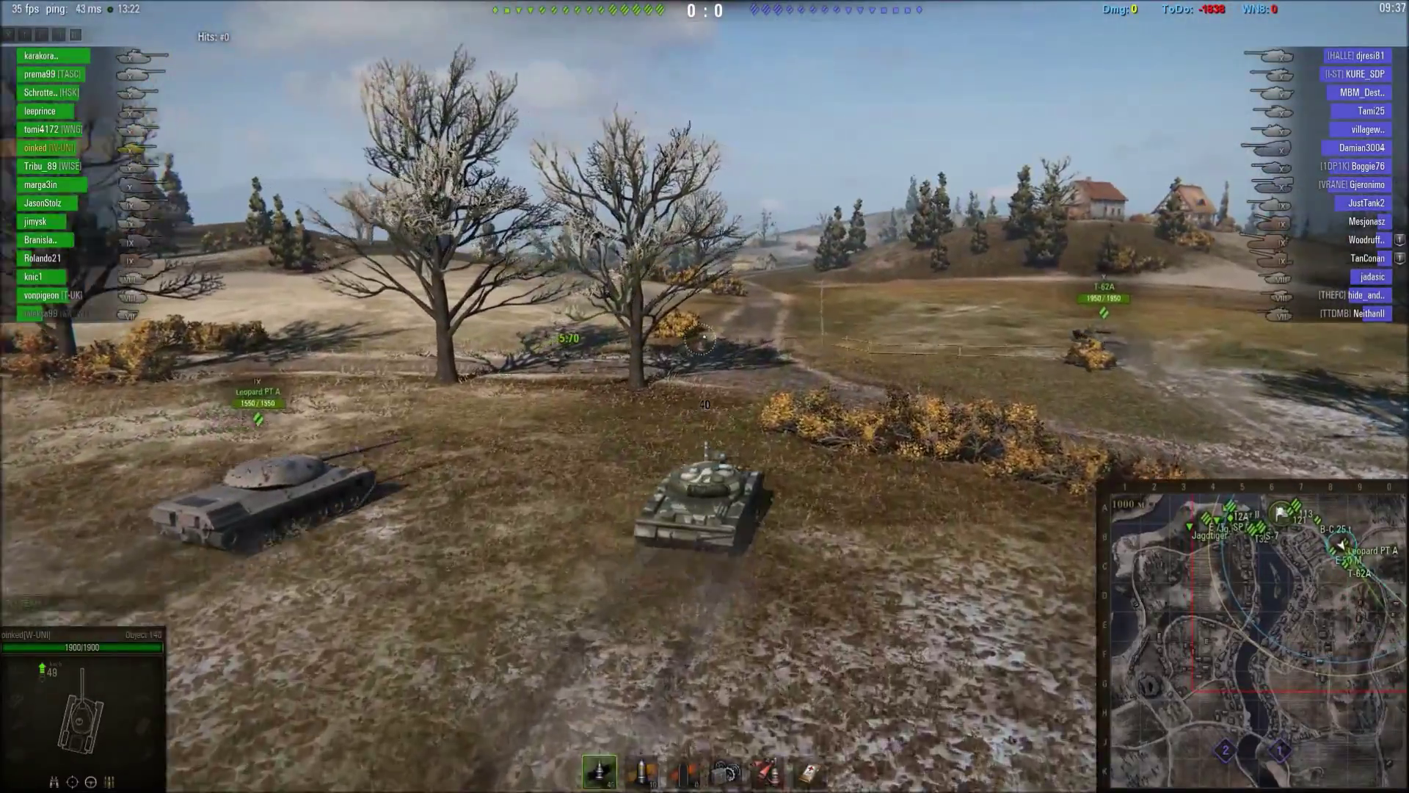
pyautogui.press('a')
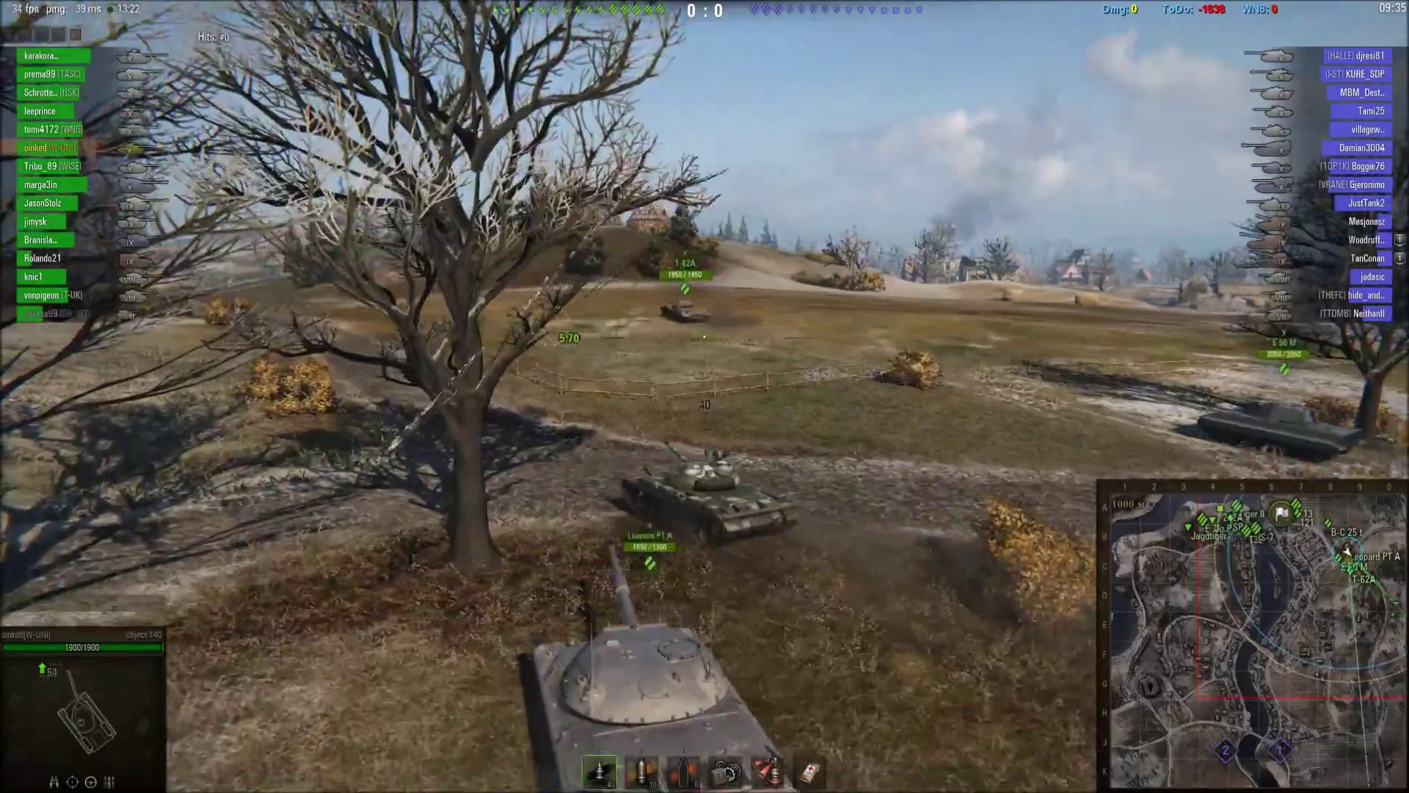
# Step: Drive up the snowy hillside along the red map border to the bushes near the crest
pyautogui.scroll(-5, 705, 397)
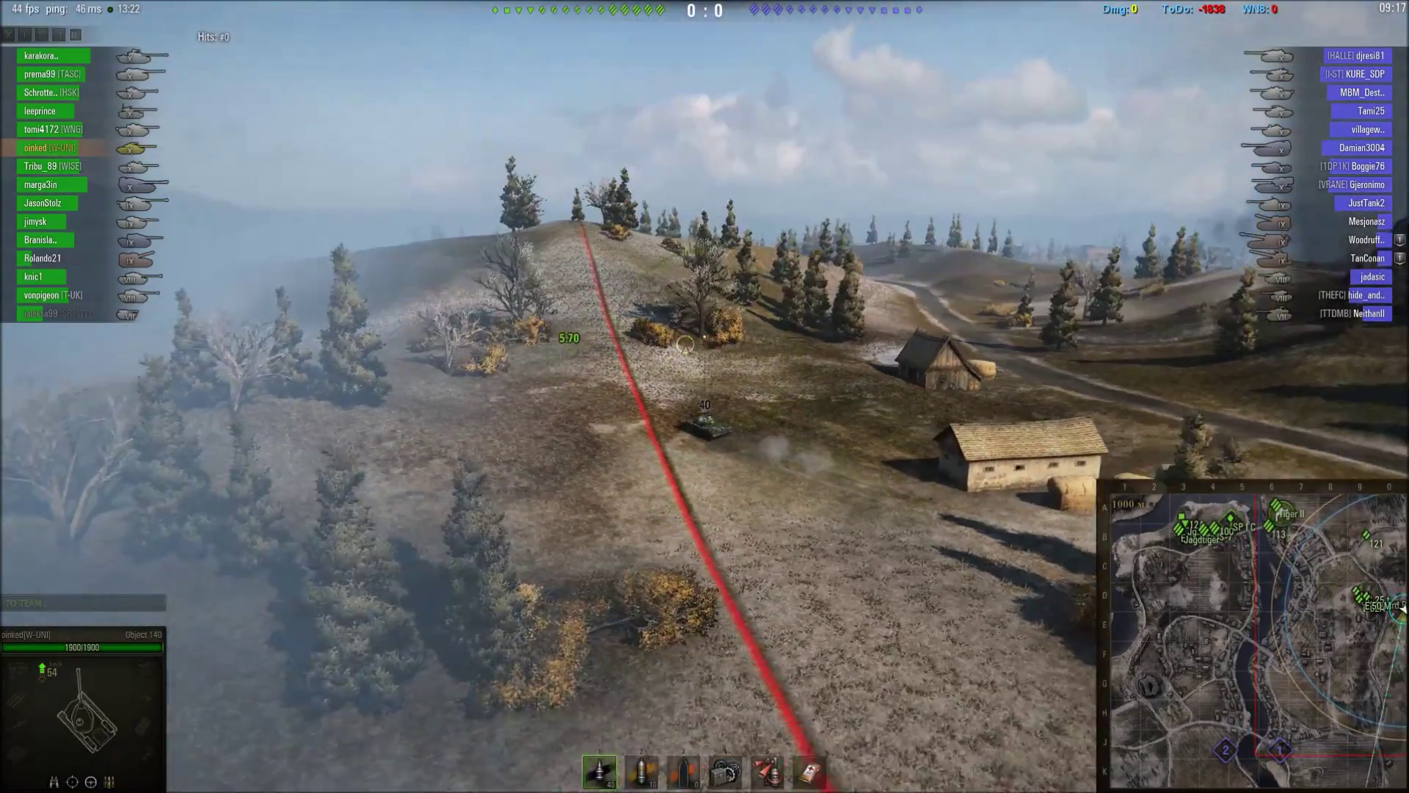
pyautogui.scroll(3, 704, 338)
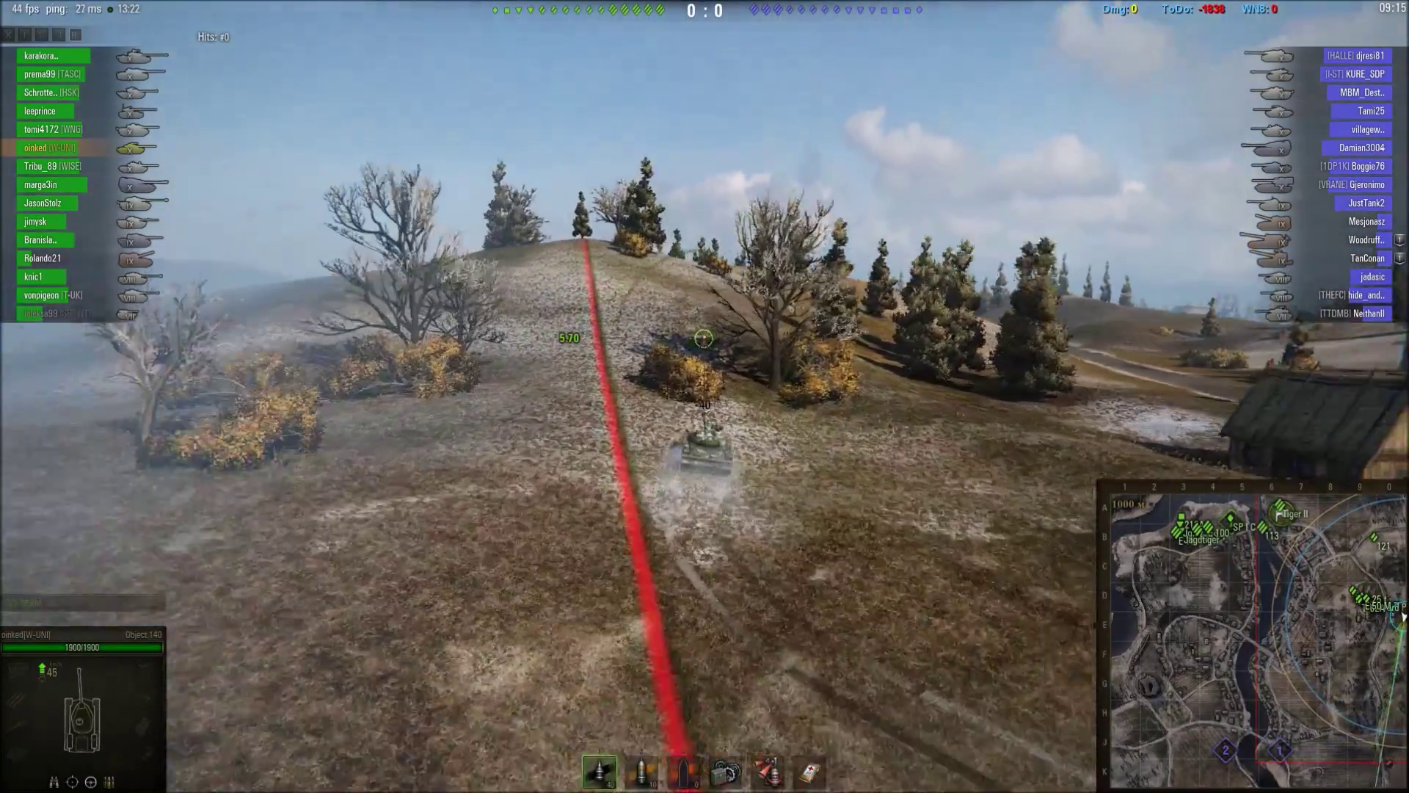
pyautogui.press('a')
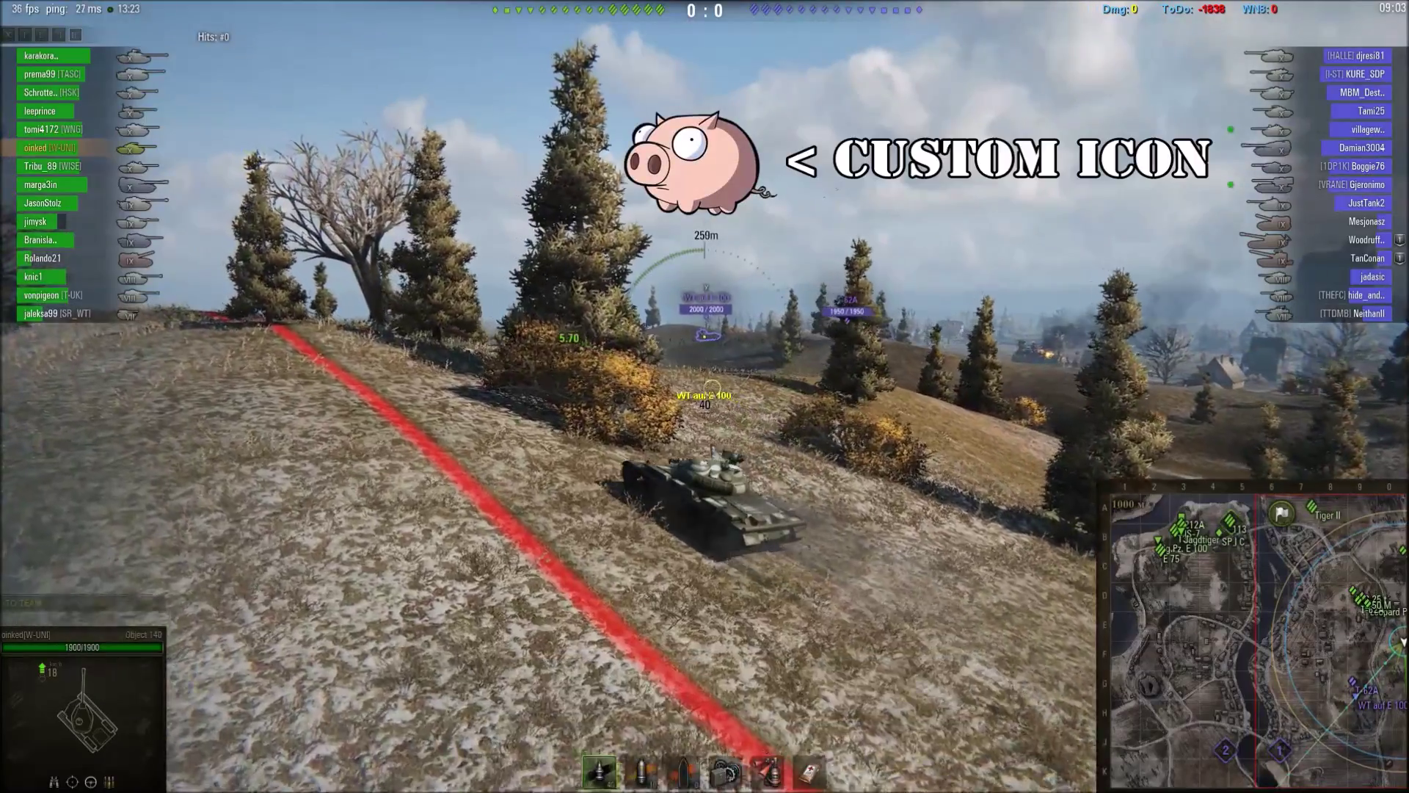
# Step: Fire at the WT auf E 100 and at the T-62A in sniper view, backing down from the crest
pyautogui.click(704, 337)
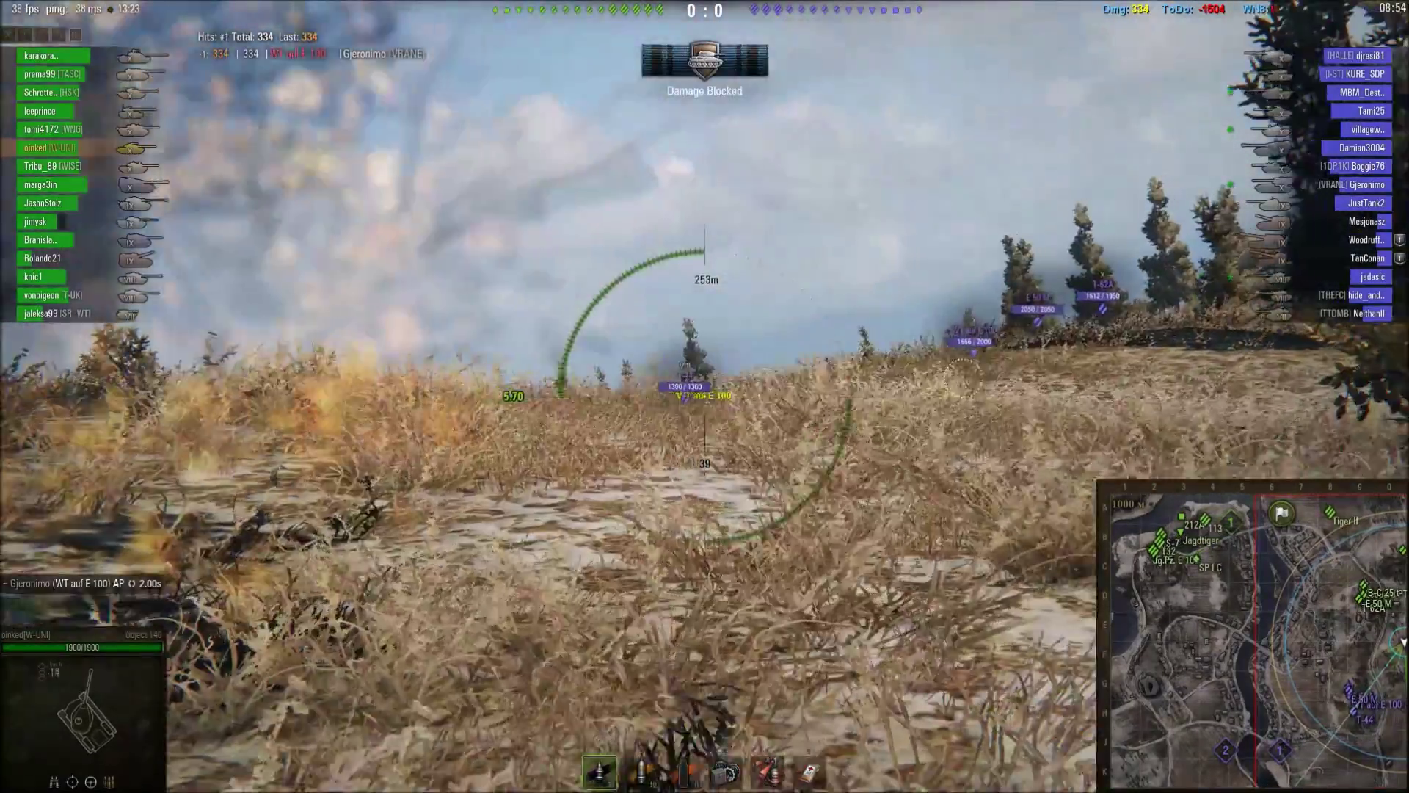
pyautogui.scroll(2, 704, 396)
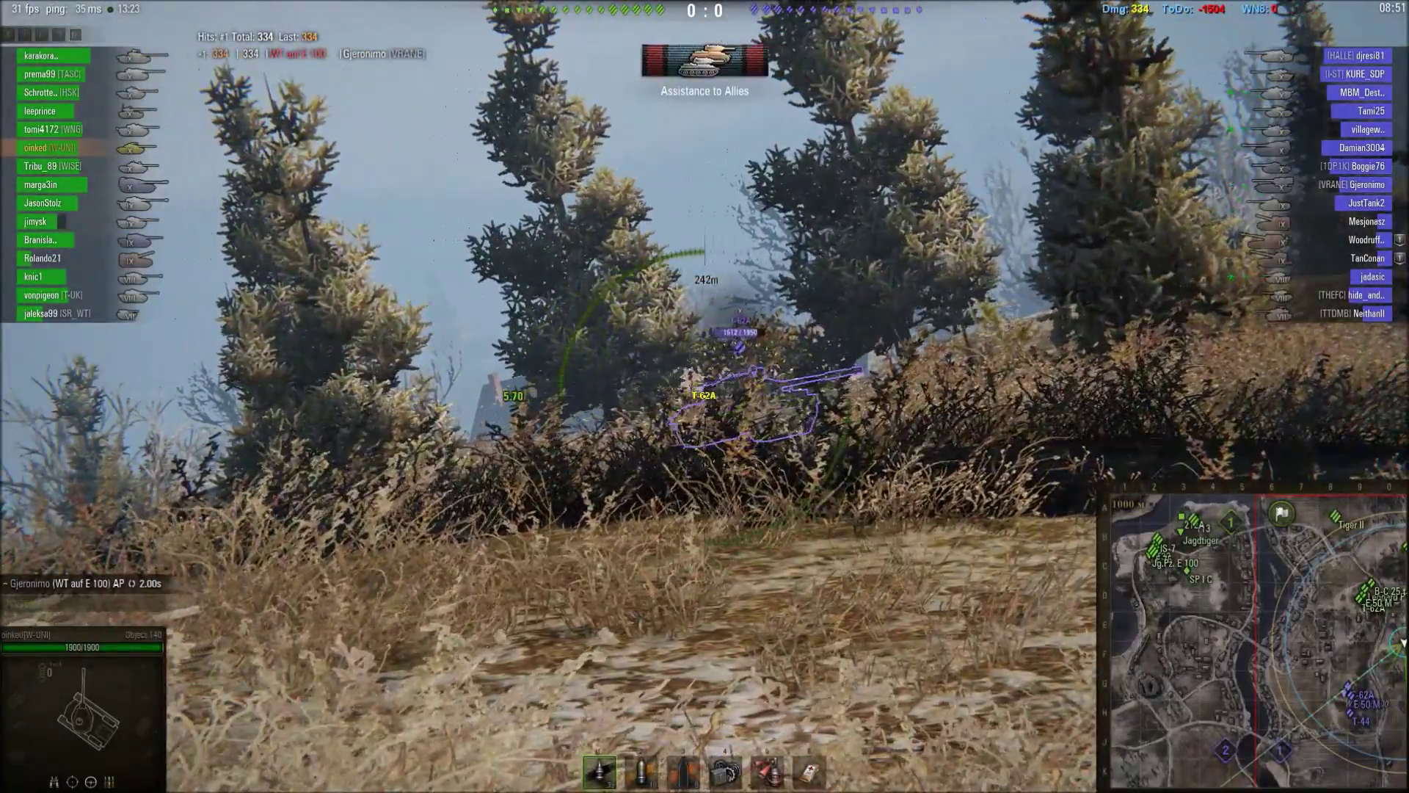
pyautogui.click(704, 397)
pyautogui.press('s')
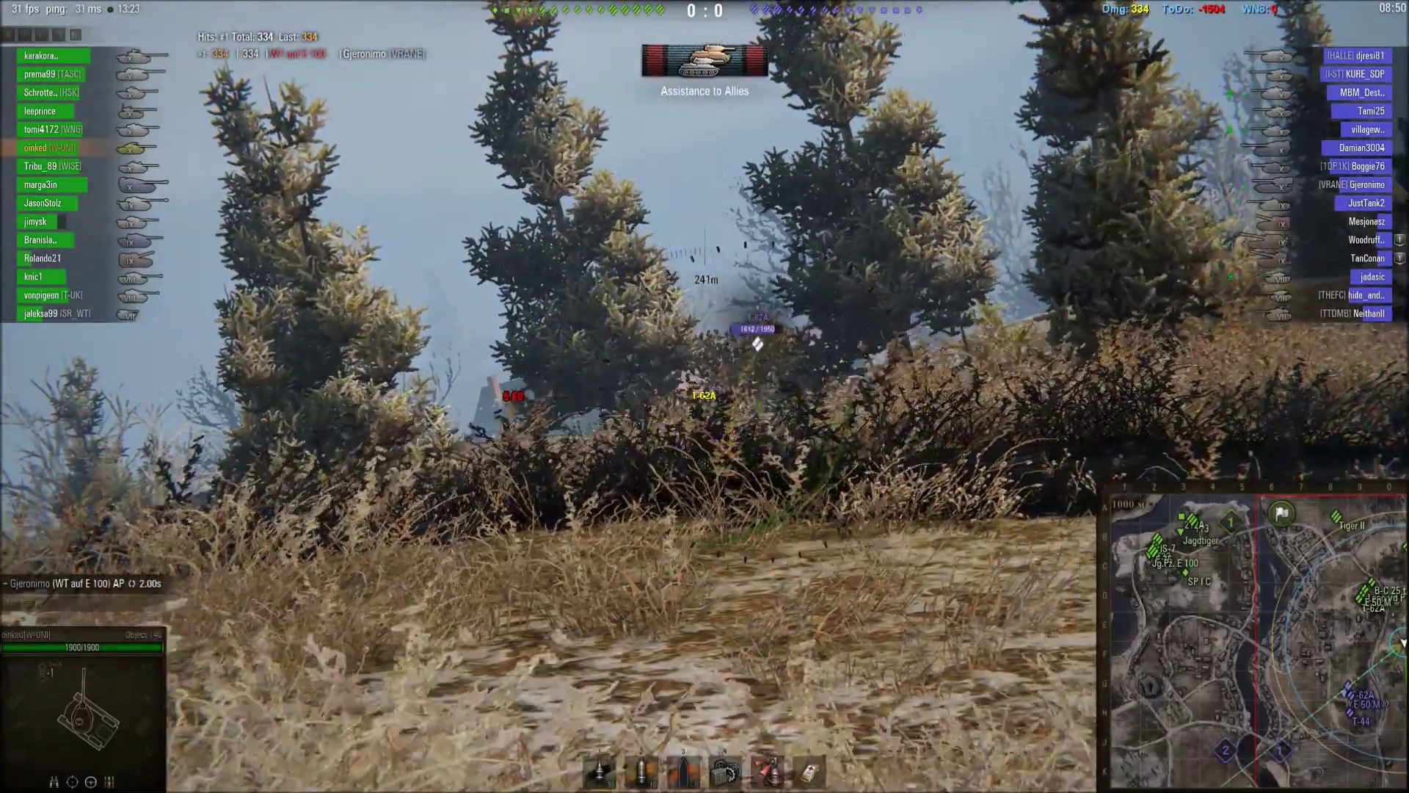
pyautogui.press('shift')
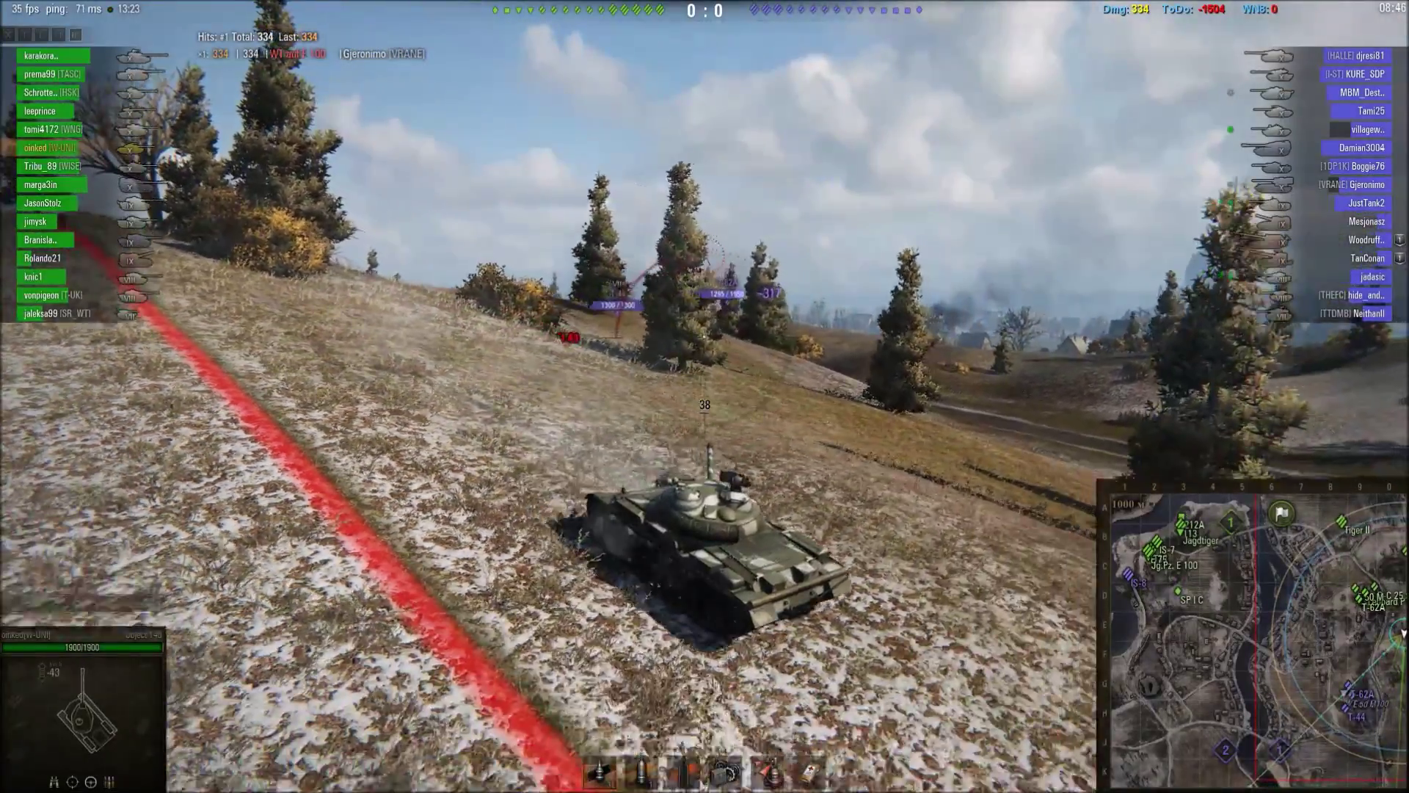
# Step: Move up to the bushes beside the red border and fire in sniper view at the enemy tank beyond them
pyautogui.press('w')
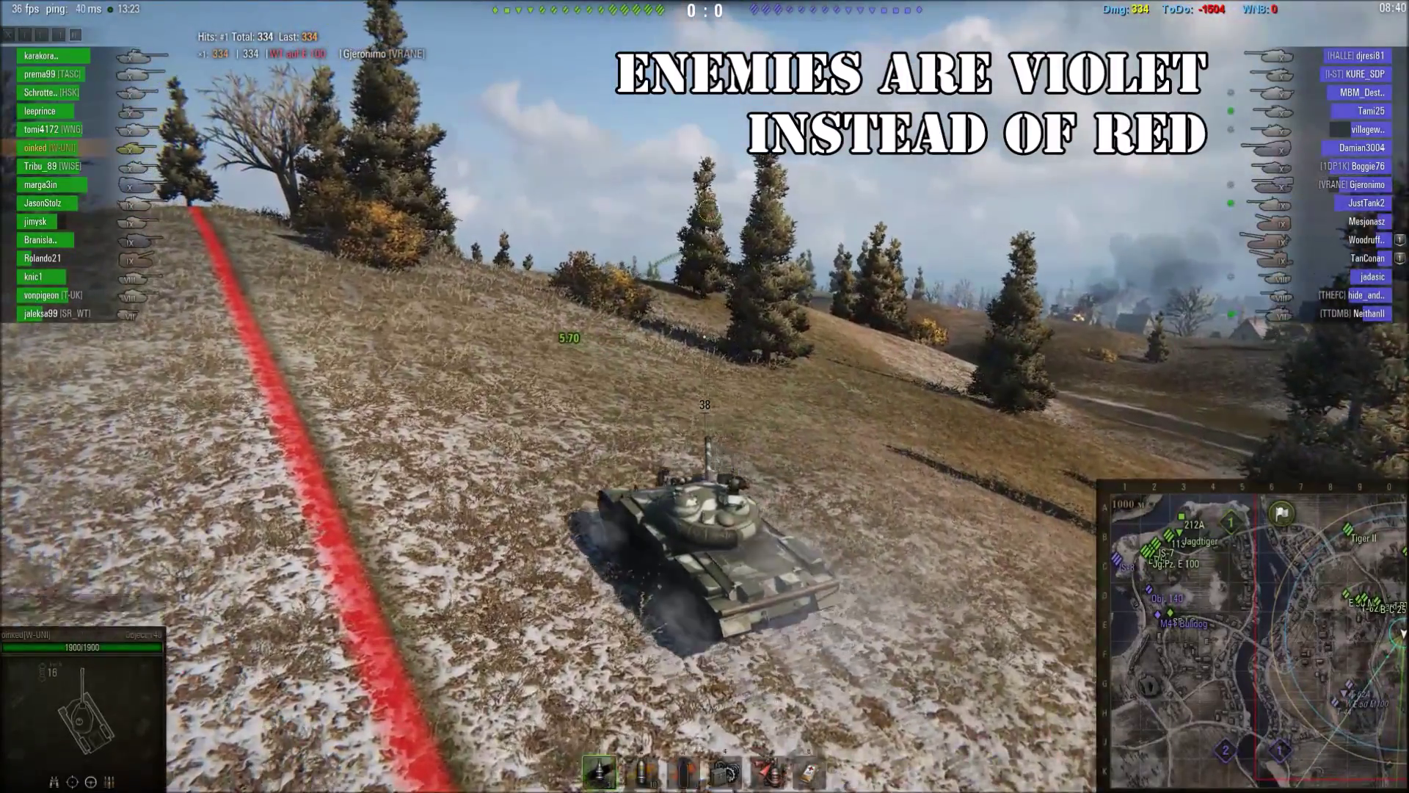
pyautogui.press('a')
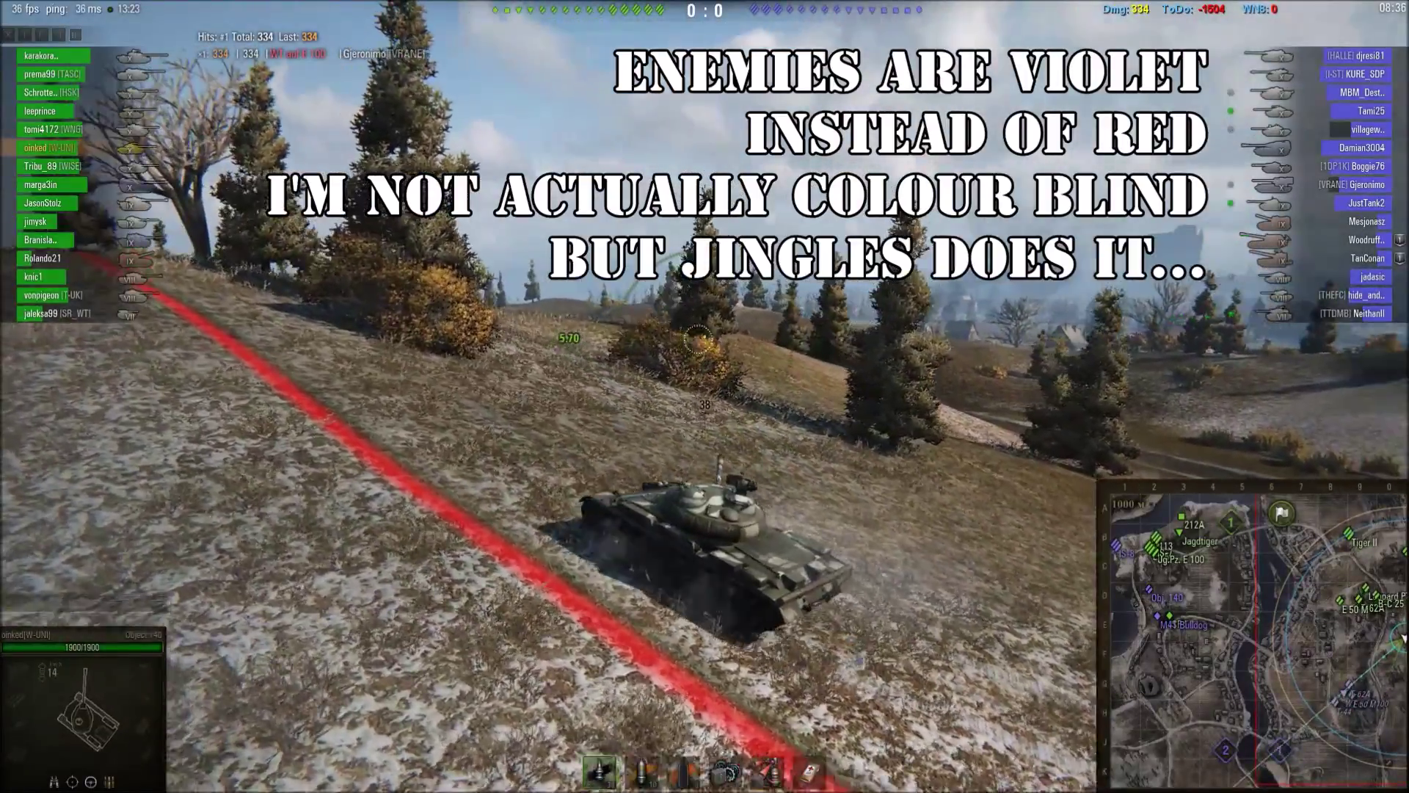
pyautogui.press('shift')
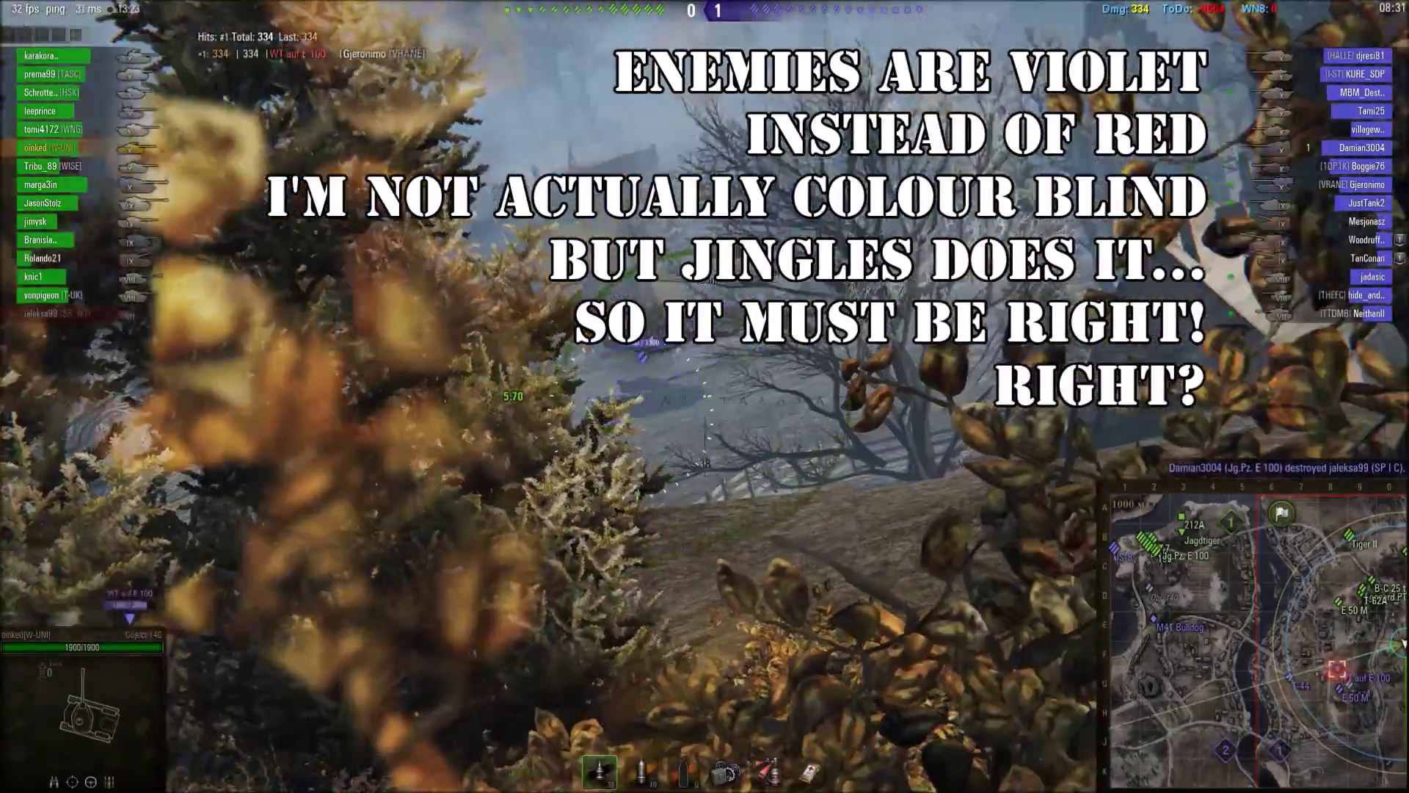
pyautogui.click(705, 396)
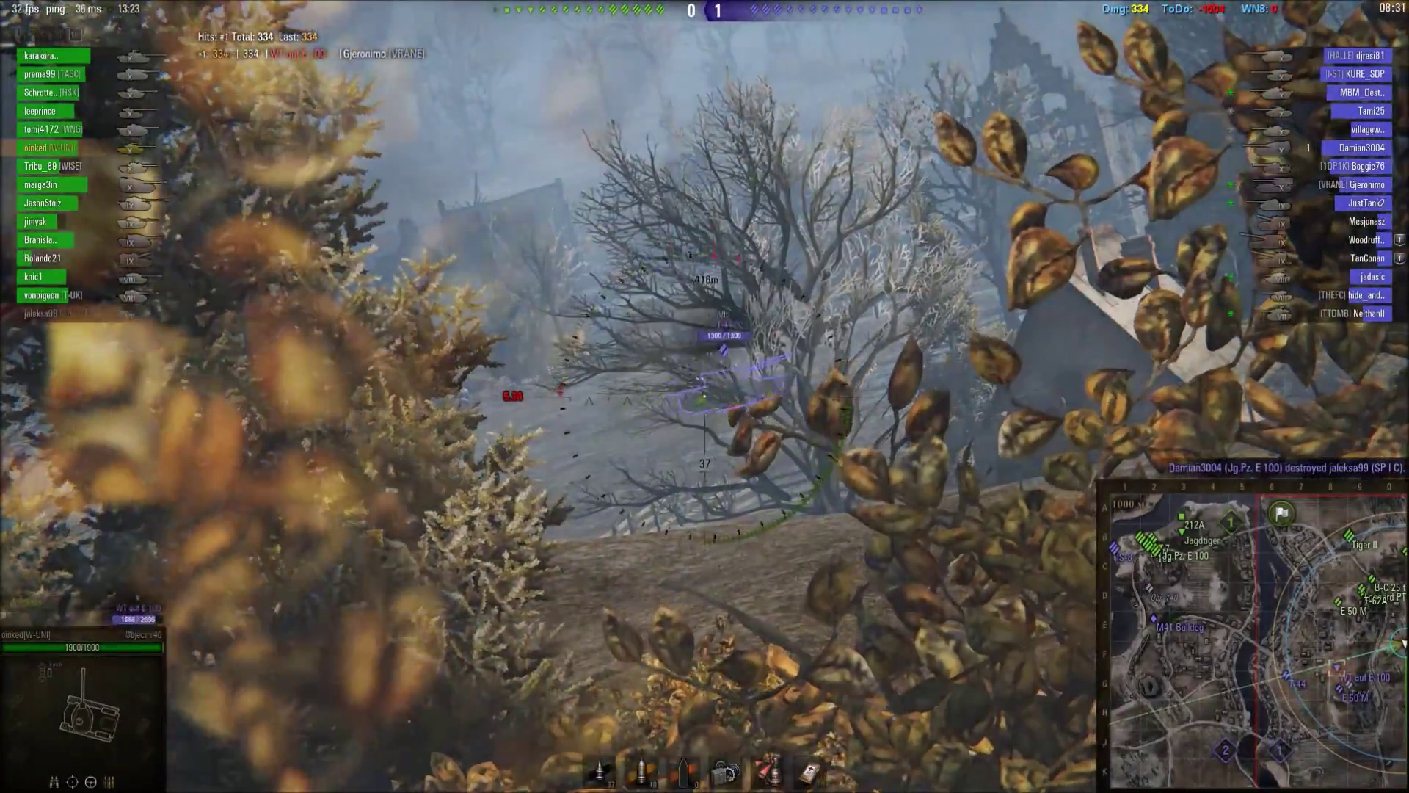
pyautogui.press('shift')
pyautogui.press('w')
pyautogui.press('shift')
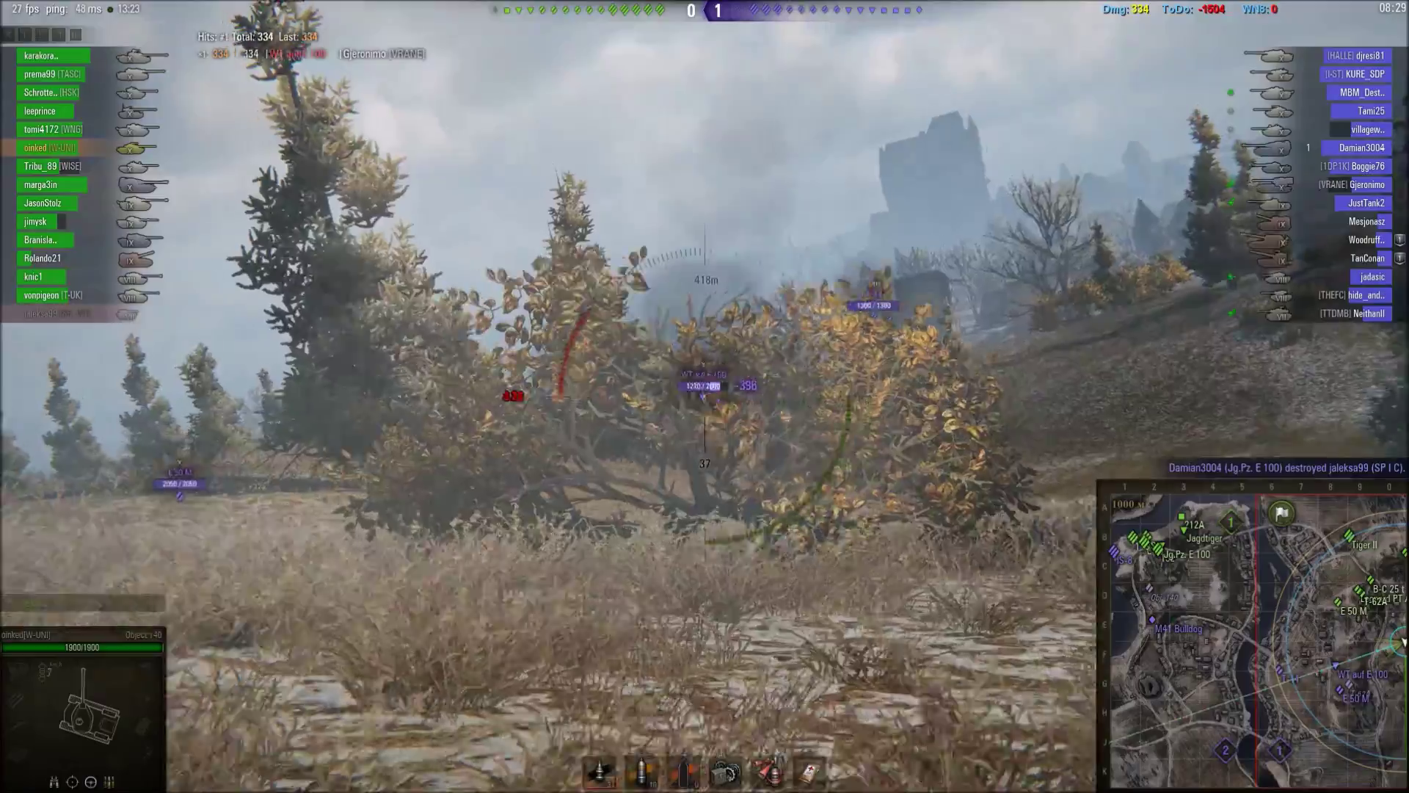
pyautogui.scroll(2, 705, 397)
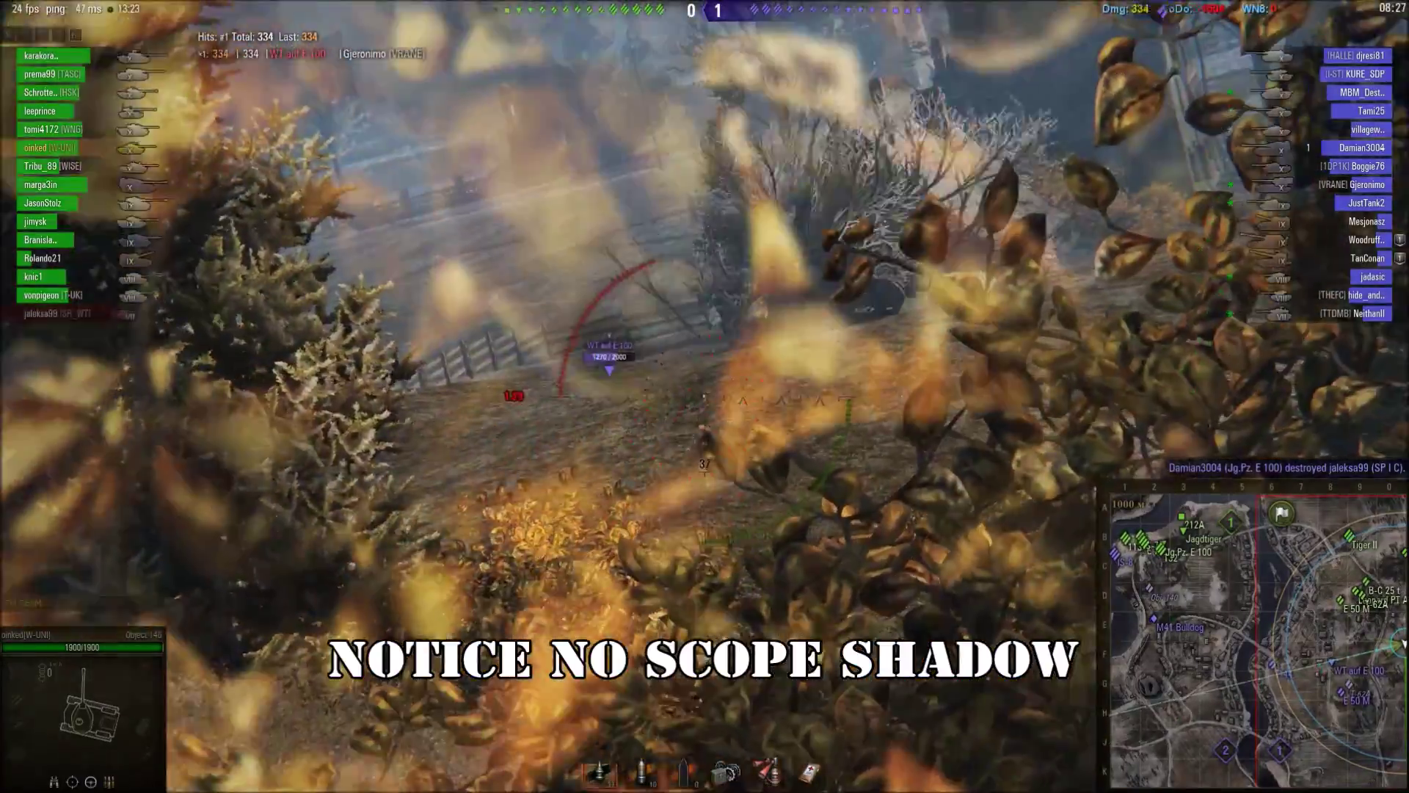
# Step: Back the Object 140 down the slope into cover, straighten the hull and drive up to the bush again
pyautogui.press('s')
pyautogui.scroll(-3, 705, 396)
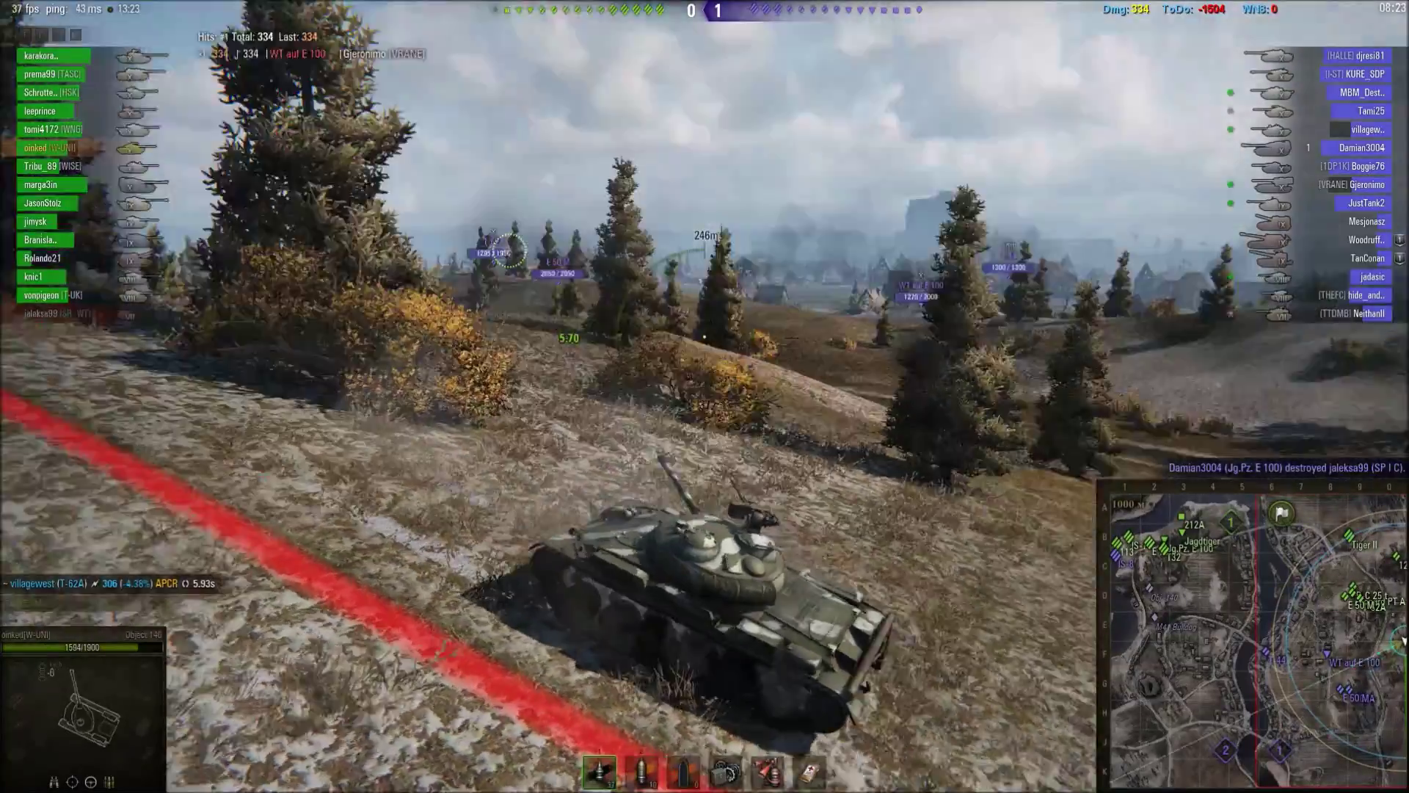
pyautogui.press('s')
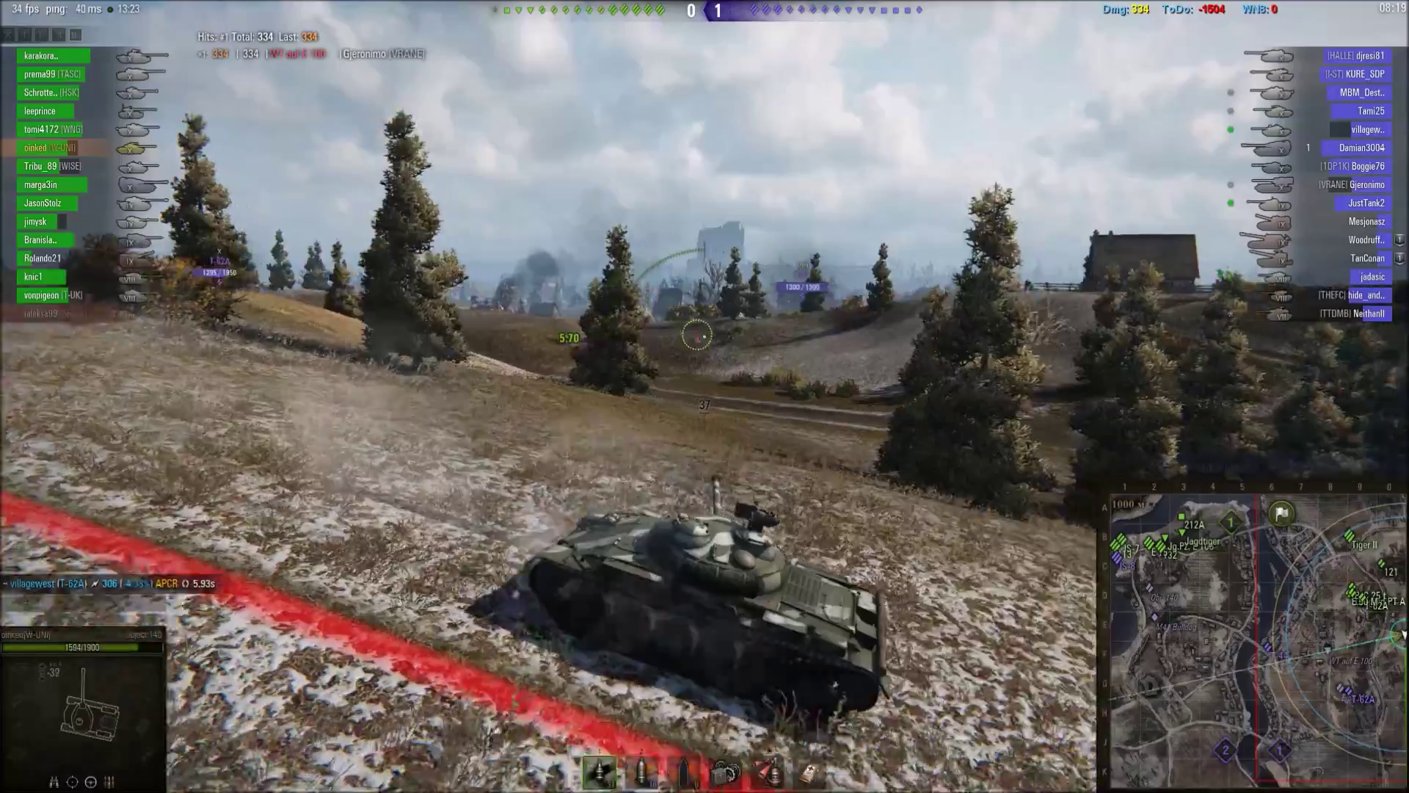
pyautogui.press('w')
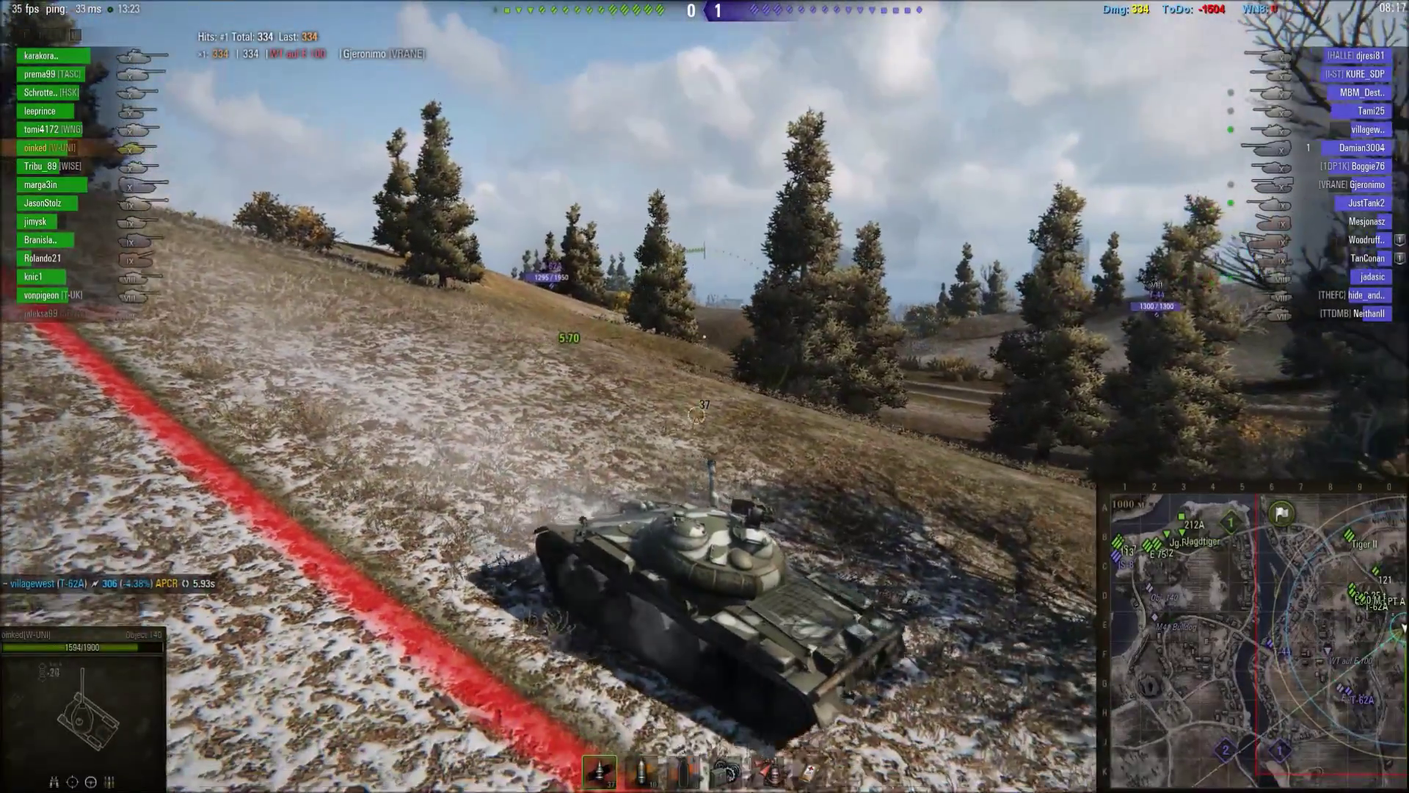
pyautogui.press('d')
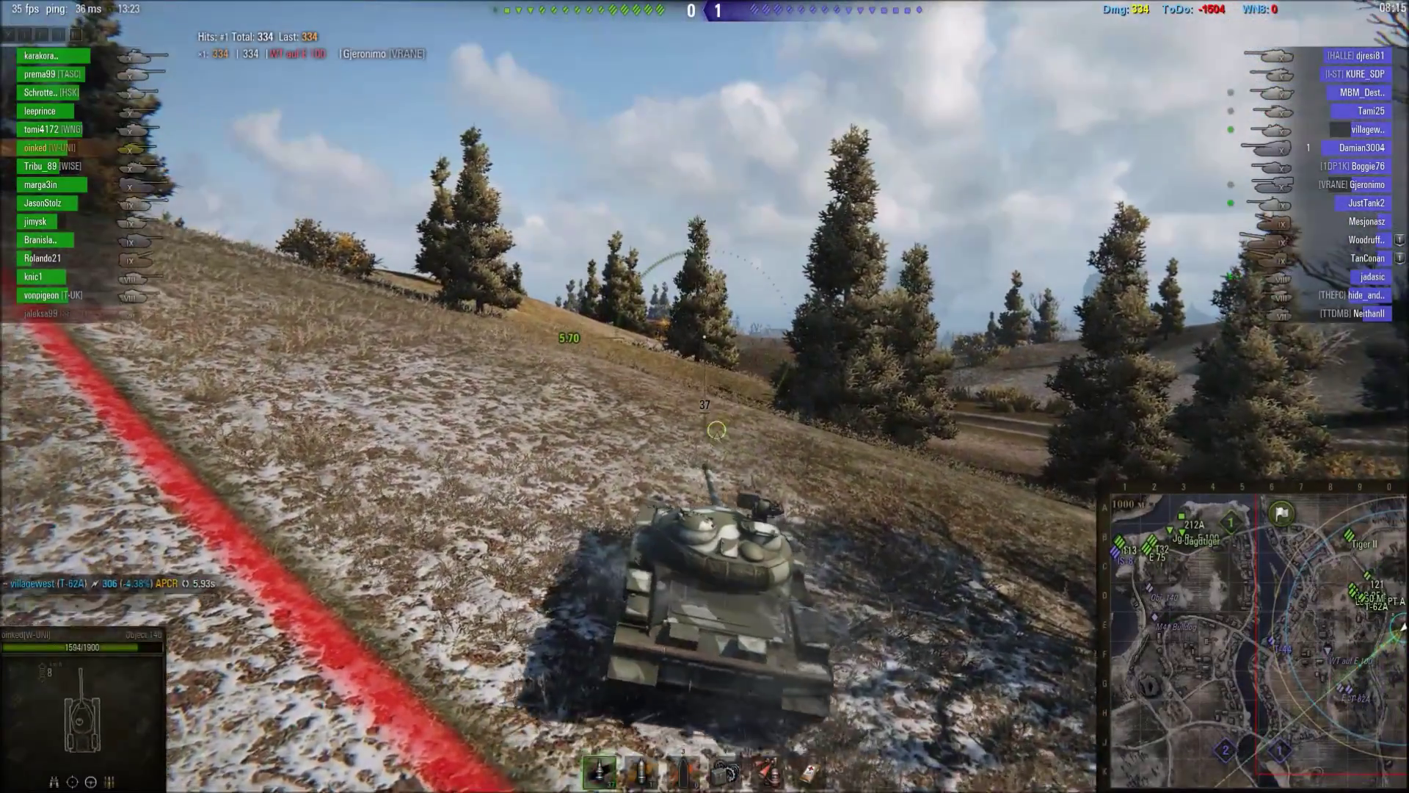
pyautogui.press('a')
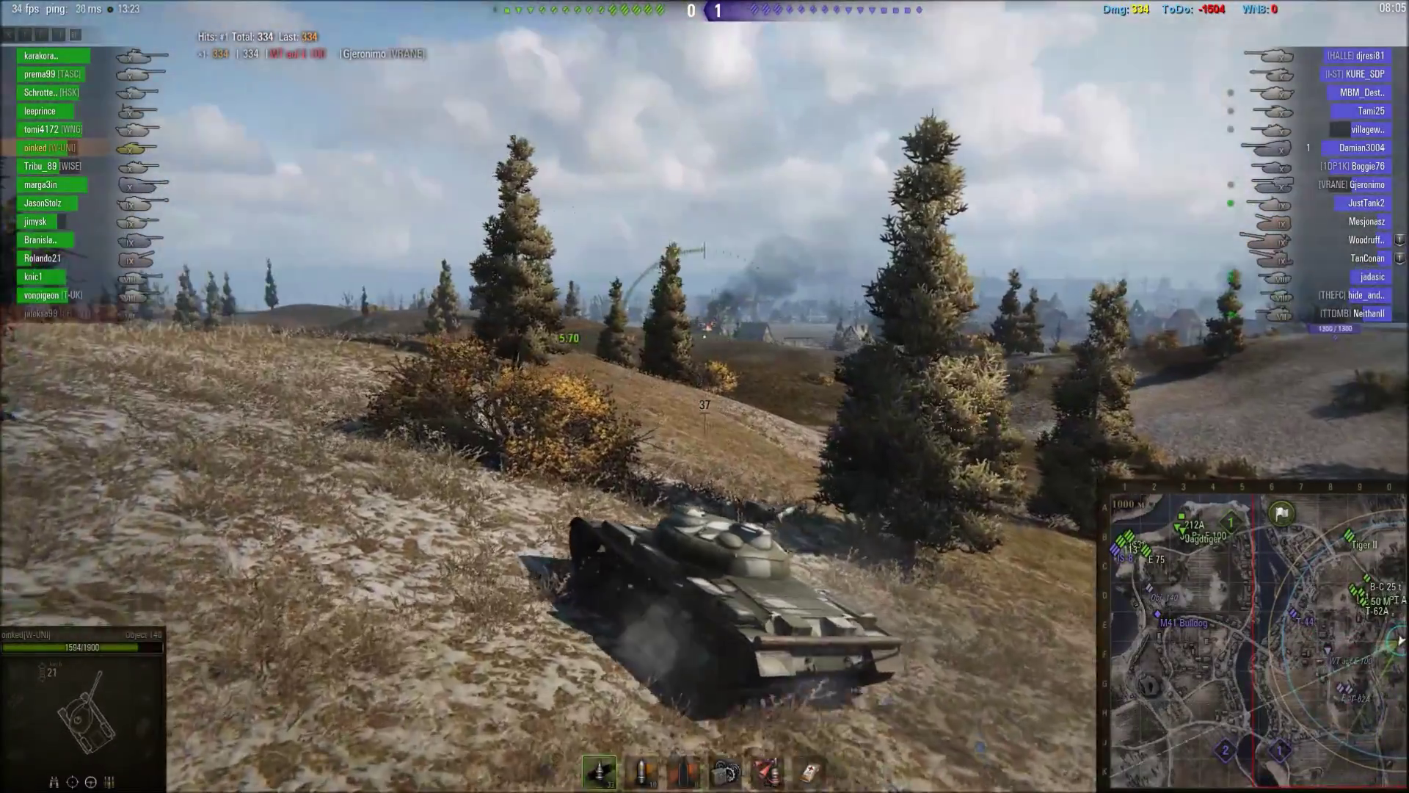
# Step: Scan the ridge and valley from the bush in sniper view, ending in a wide third-person view
pyautogui.press('s')
pyautogui.press('shift')
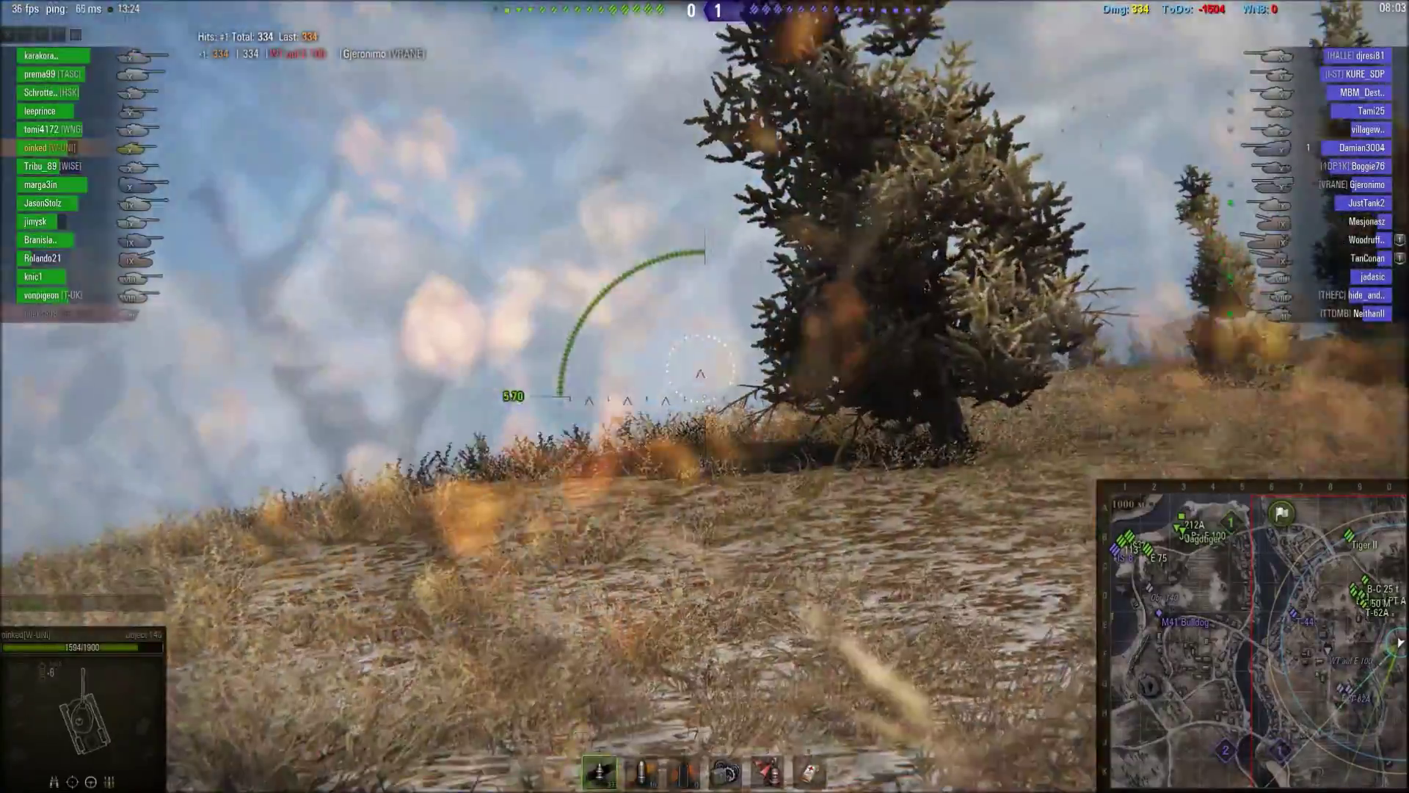
pyautogui.press('shift')
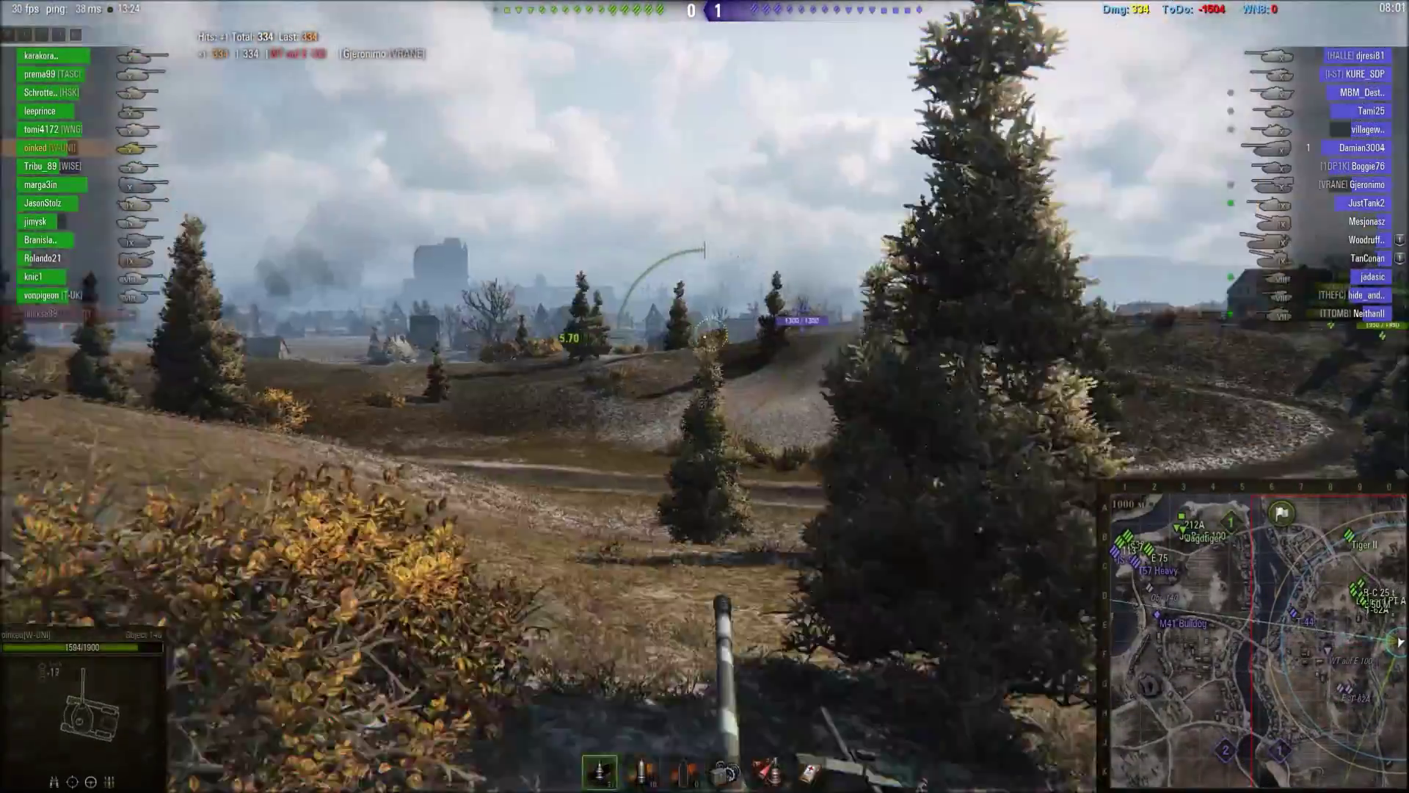
pyautogui.scroll(-2, 705, 396)
pyautogui.scroll(-3, 704, 396)
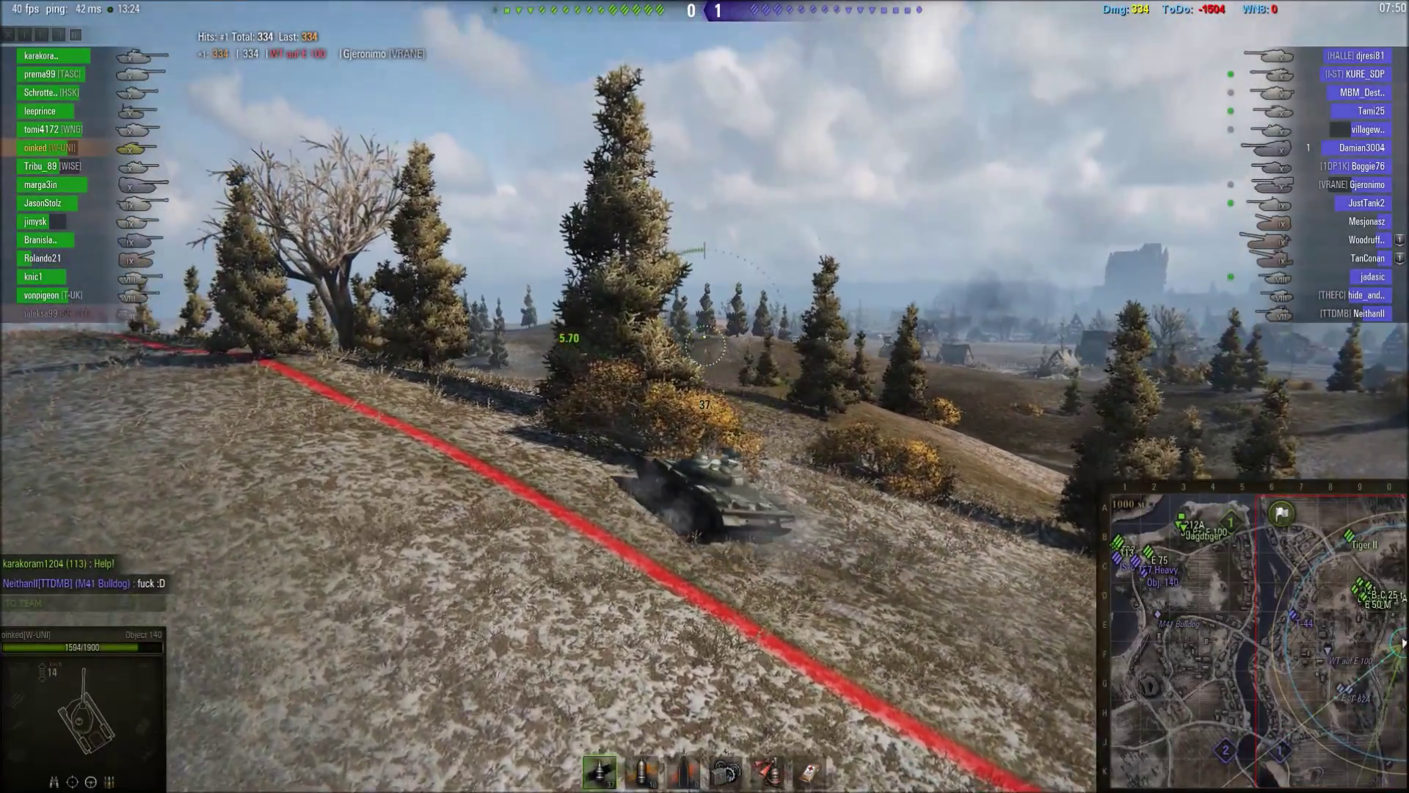
# Step: Aim at the enemy T-62A beyond the bushes, fire, and reverse the tank away along the red border
pyautogui.press('shift')
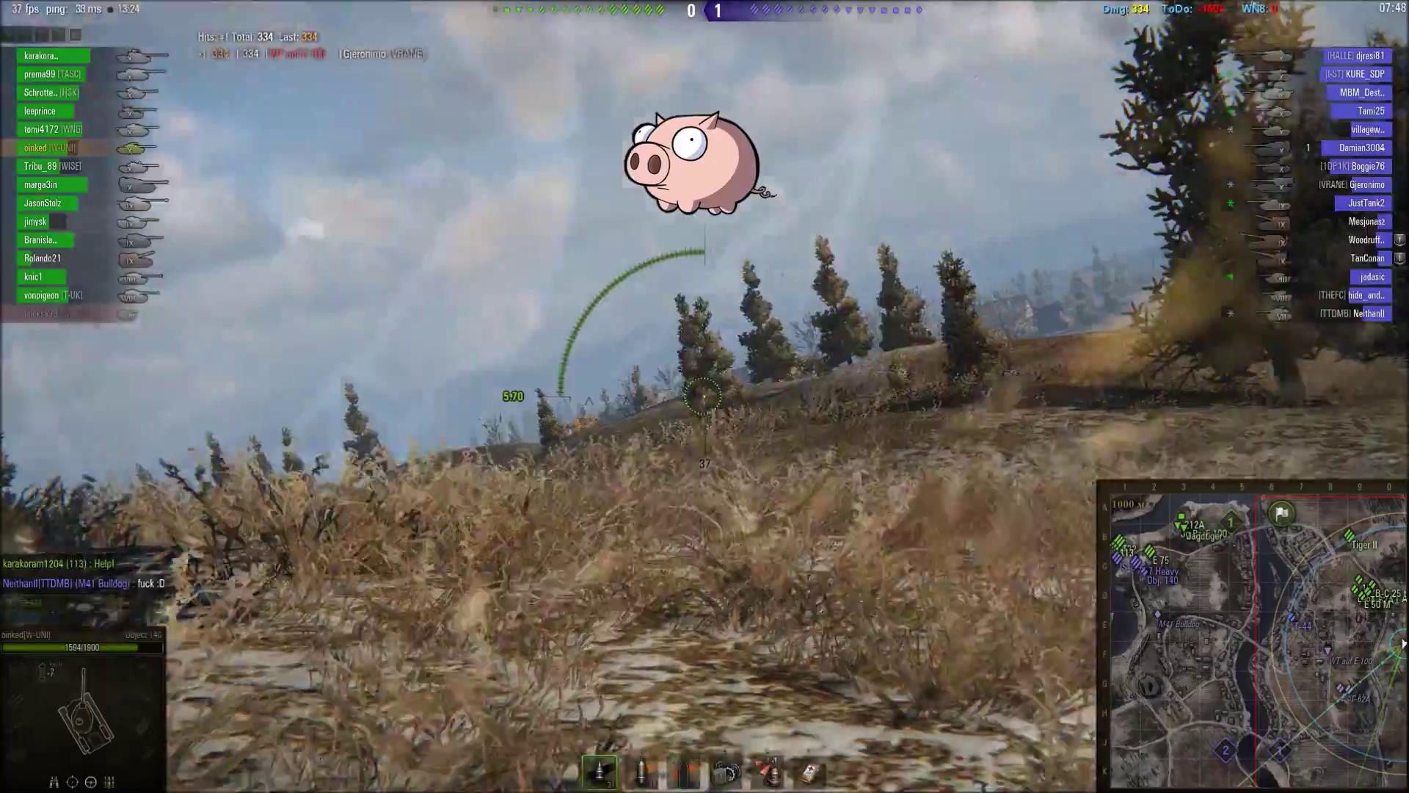
pyautogui.scroll(-1, 704, 336)
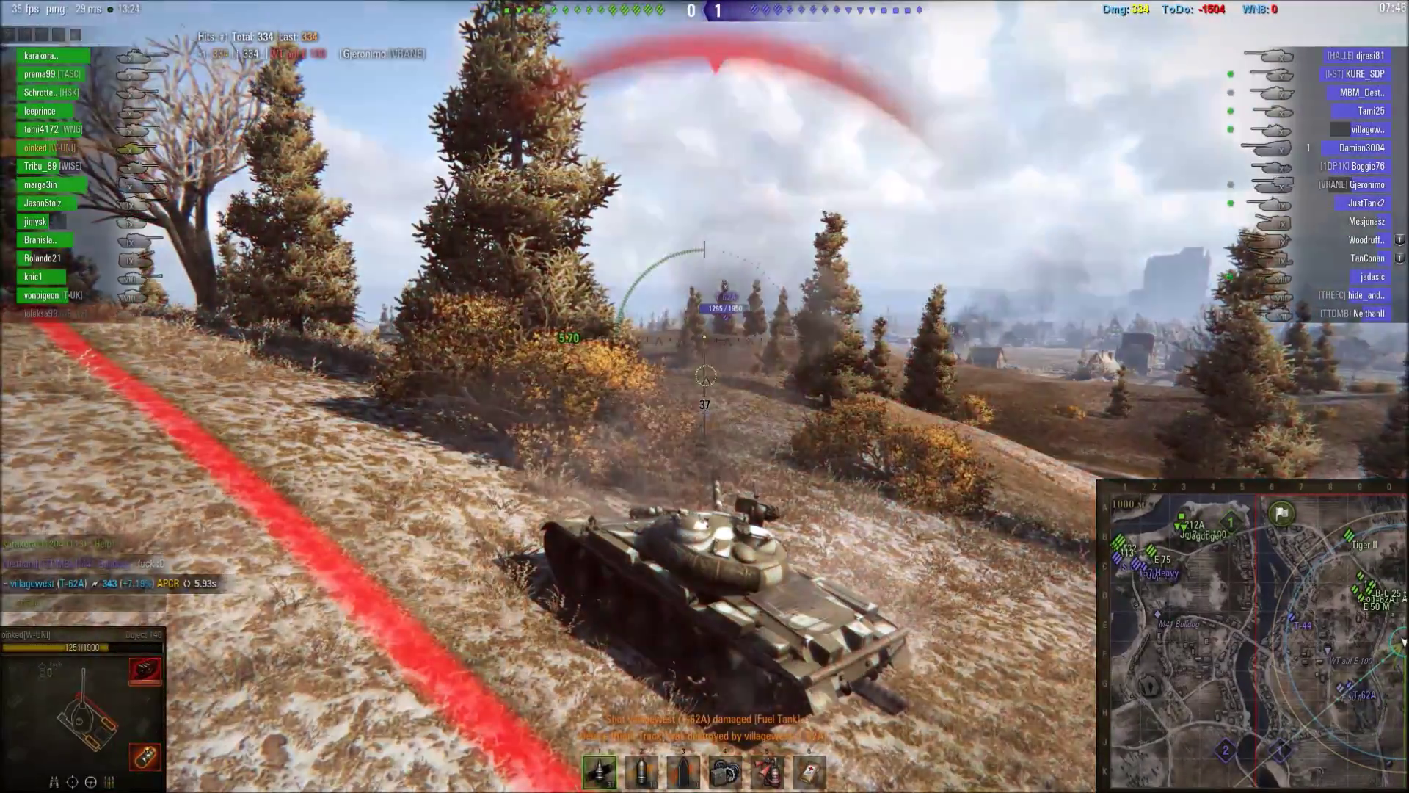
pyautogui.press('shift')
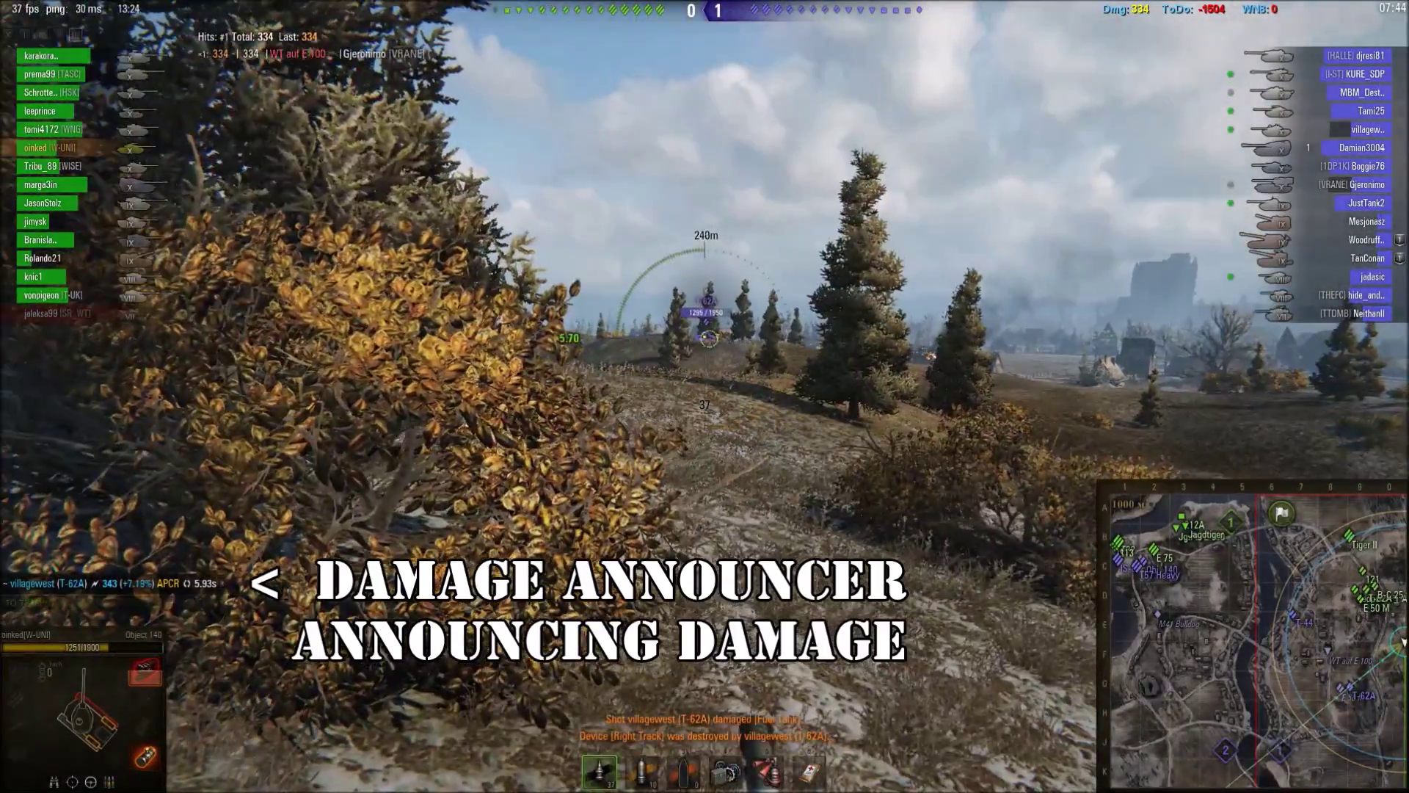
pyautogui.click(705, 340)
pyautogui.scroll(-4, 705, 340)
pyautogui.press('s')
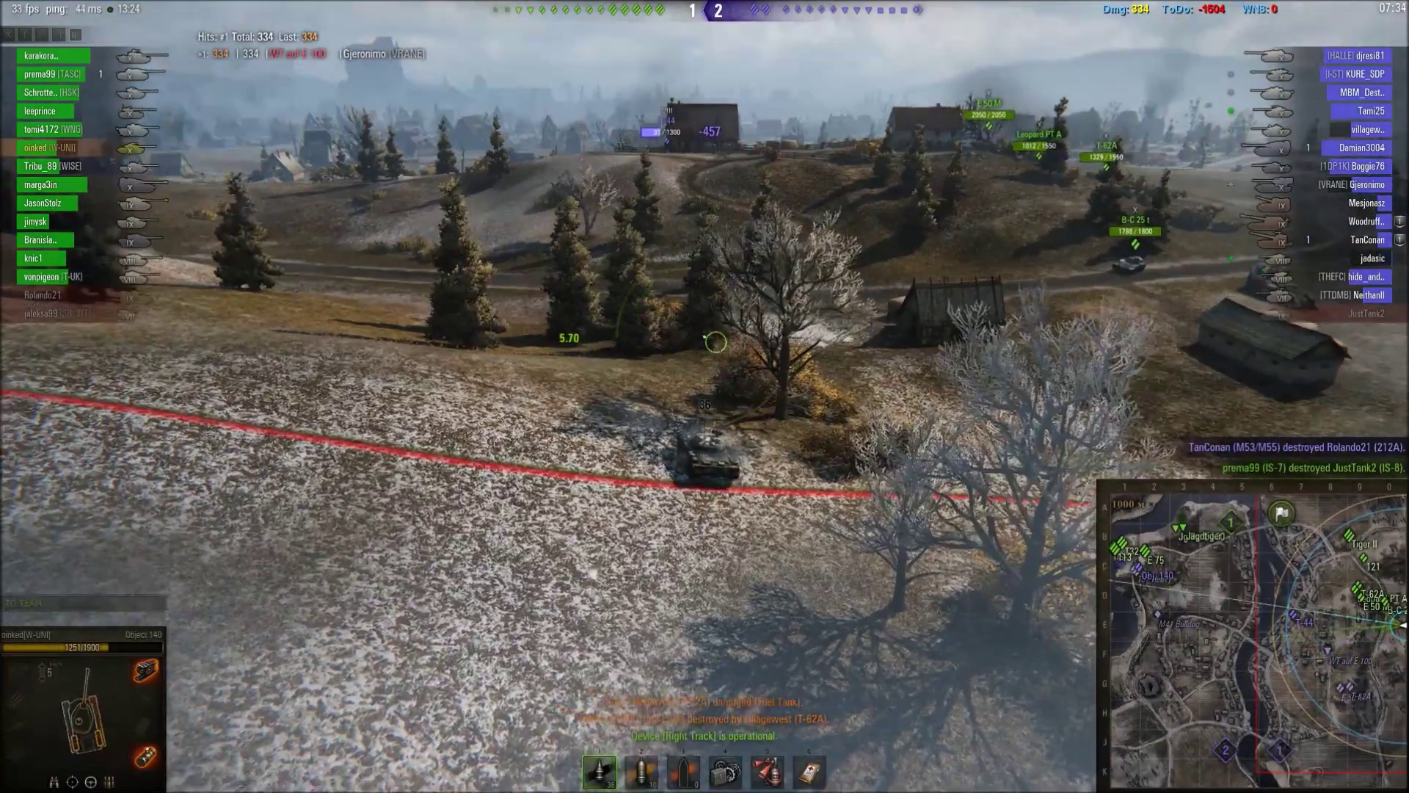
# Step: Drive downhill past the barns to regroup with the allied T-62A and Leopard PT A and engage the WT auf E 100
pyautogui.press('w')
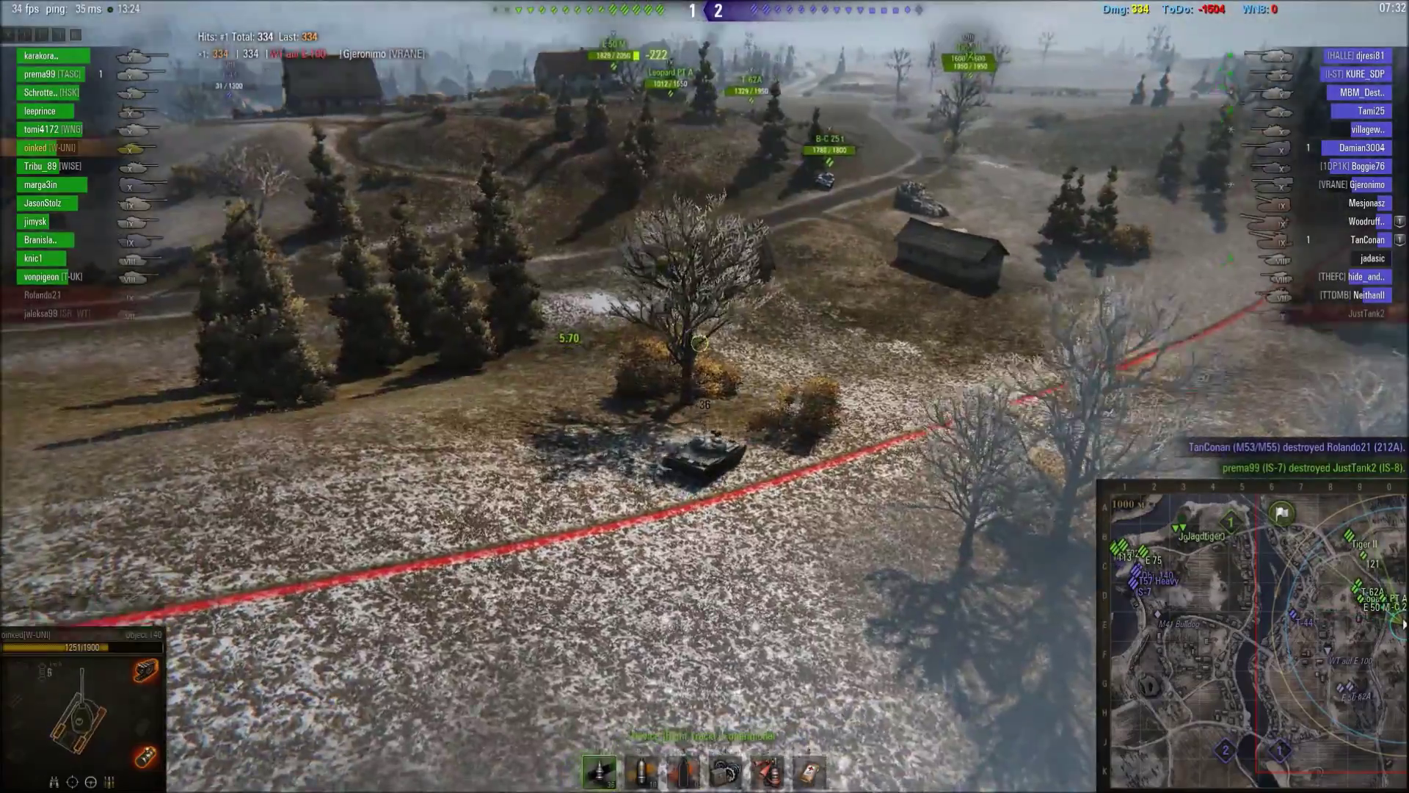
pyautogui.press('d')
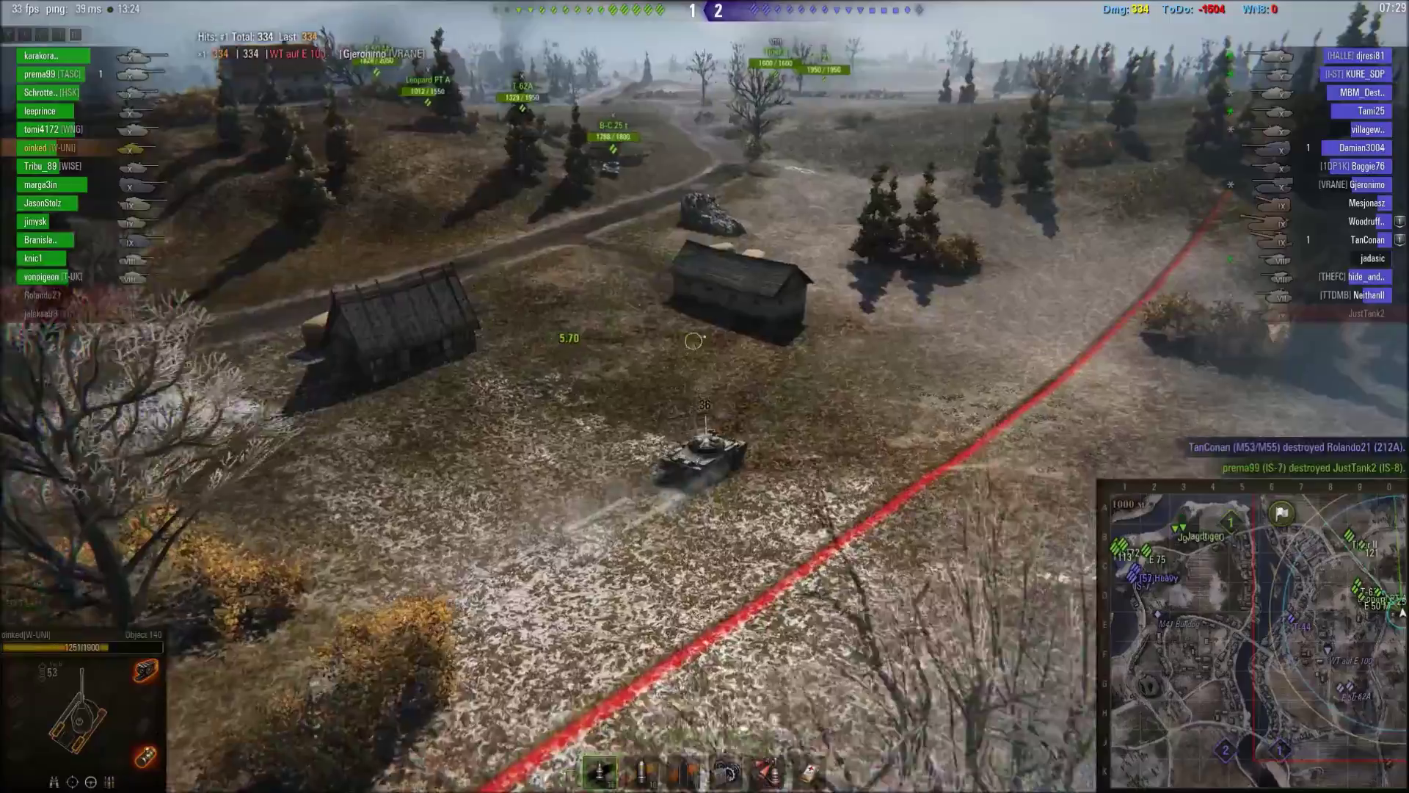
pyautogui.press('a')
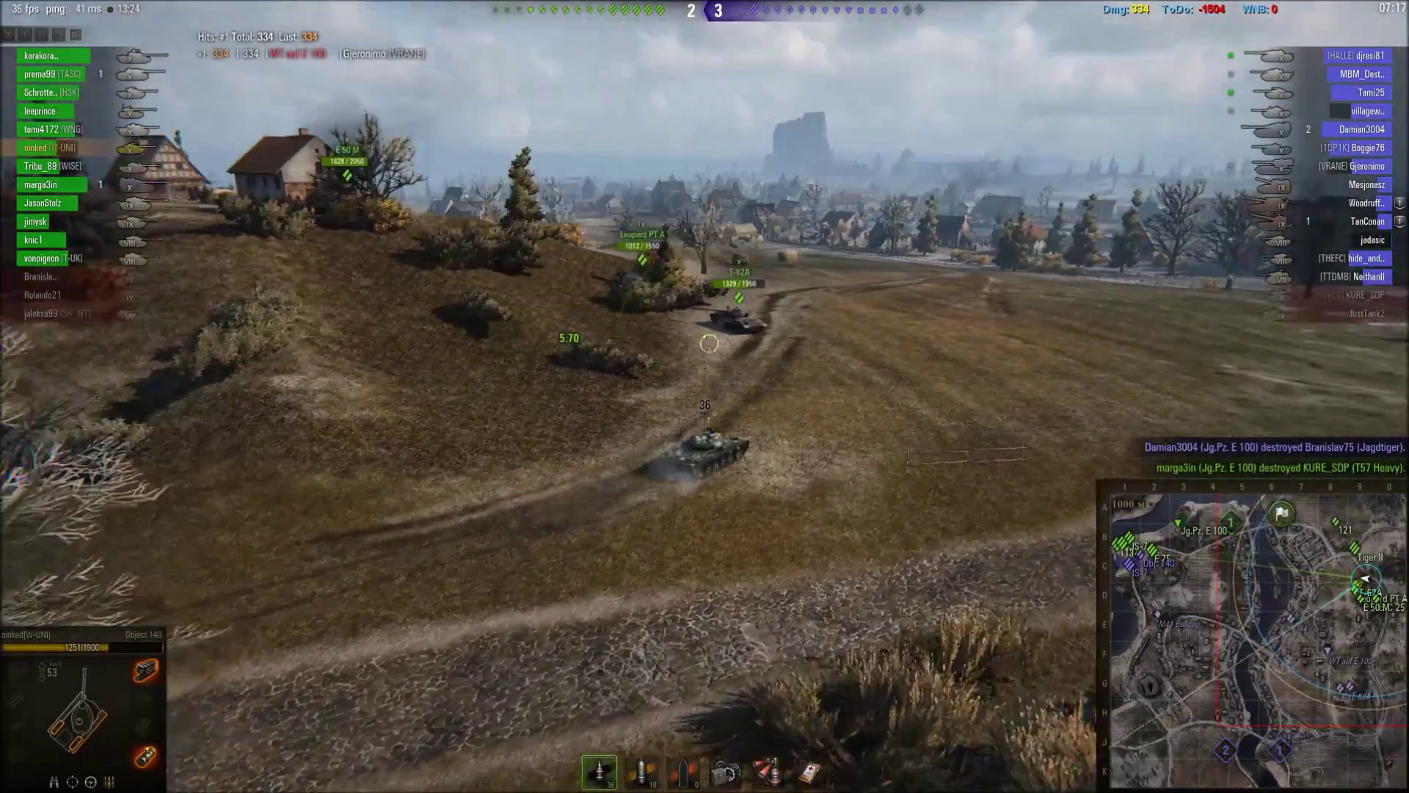
pyautogui.press('Return')
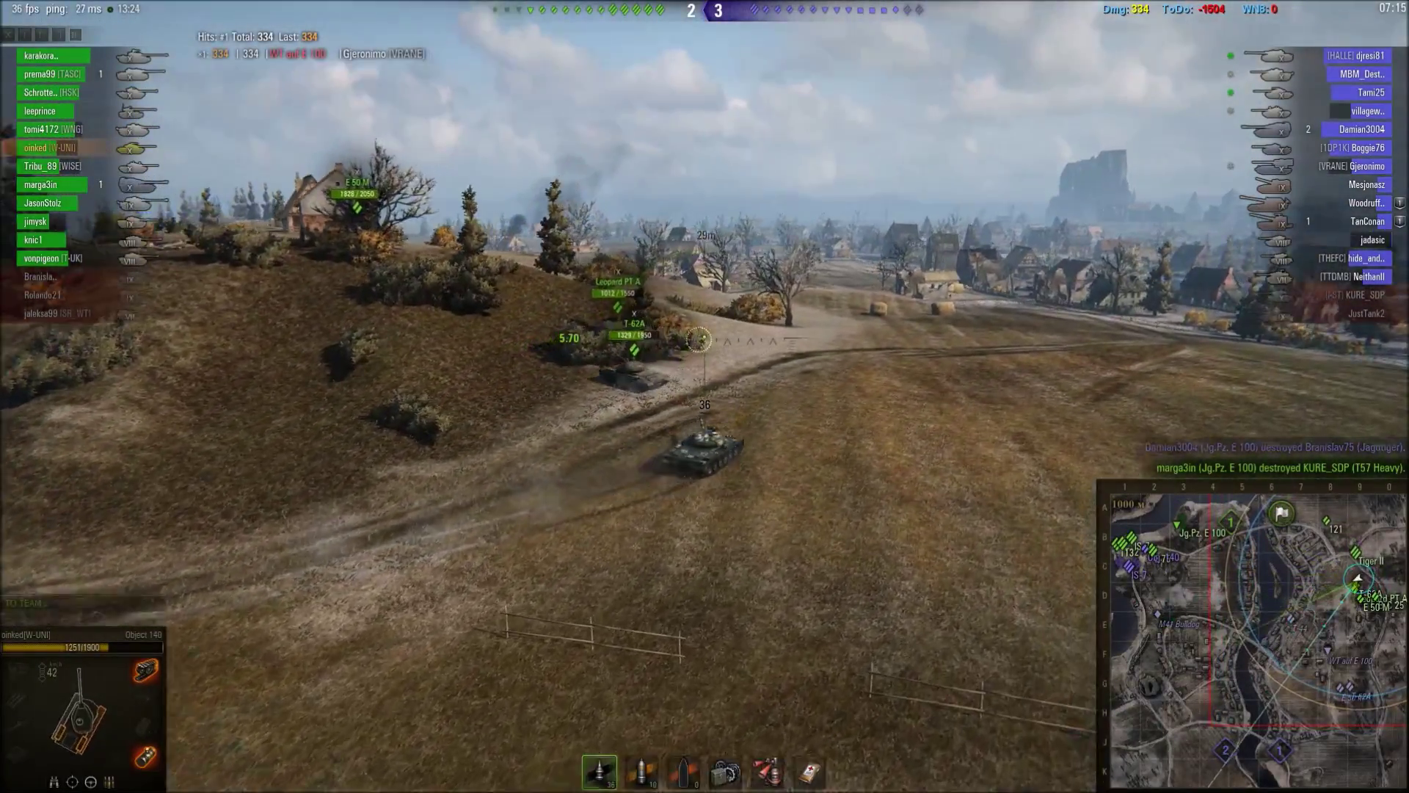
pyautogui.scroll(3, 705, 397)
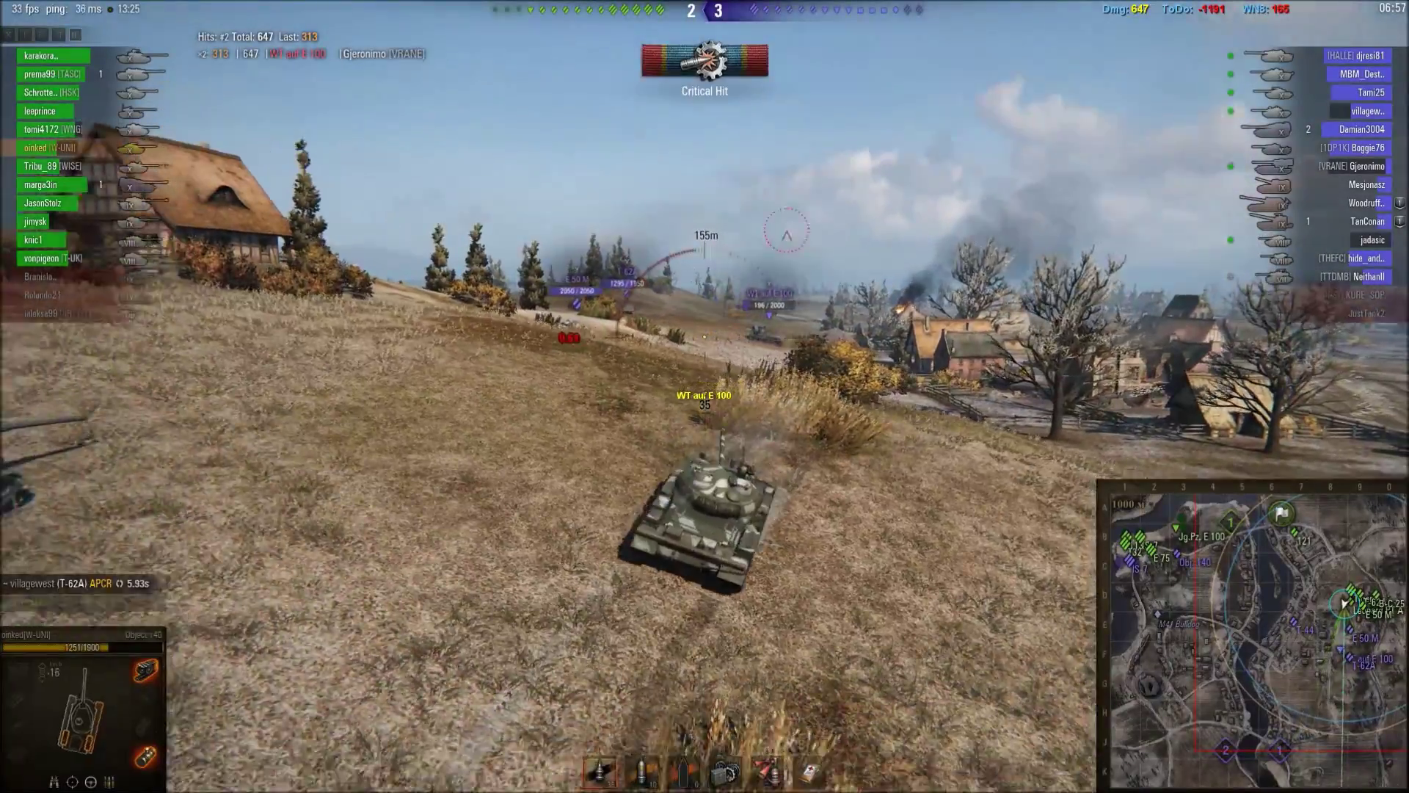
# Step: Drive the Object 140 through the bushes and down the open slope, away from the enemy group on the ridge
pyautogui.press('w')
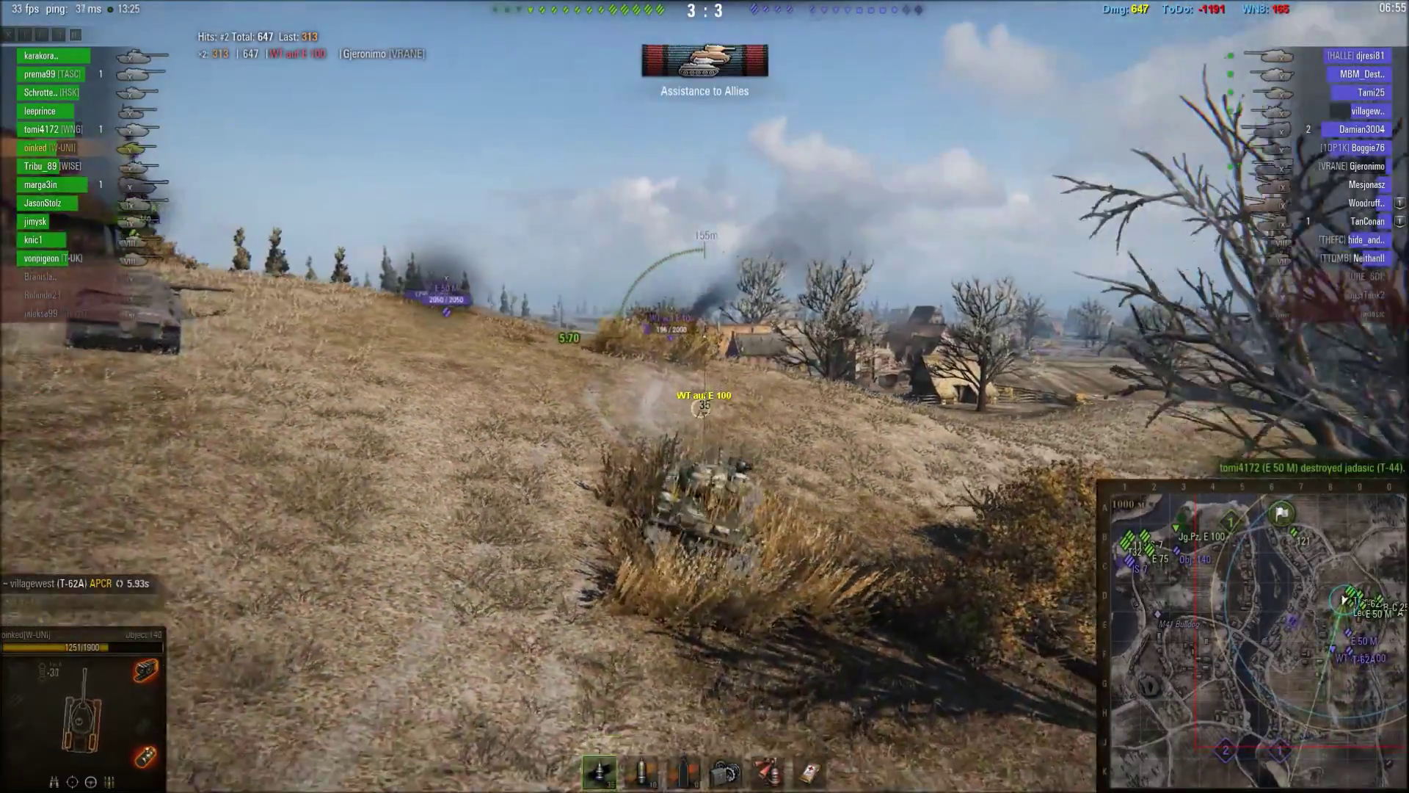
pyautogui.press('s')
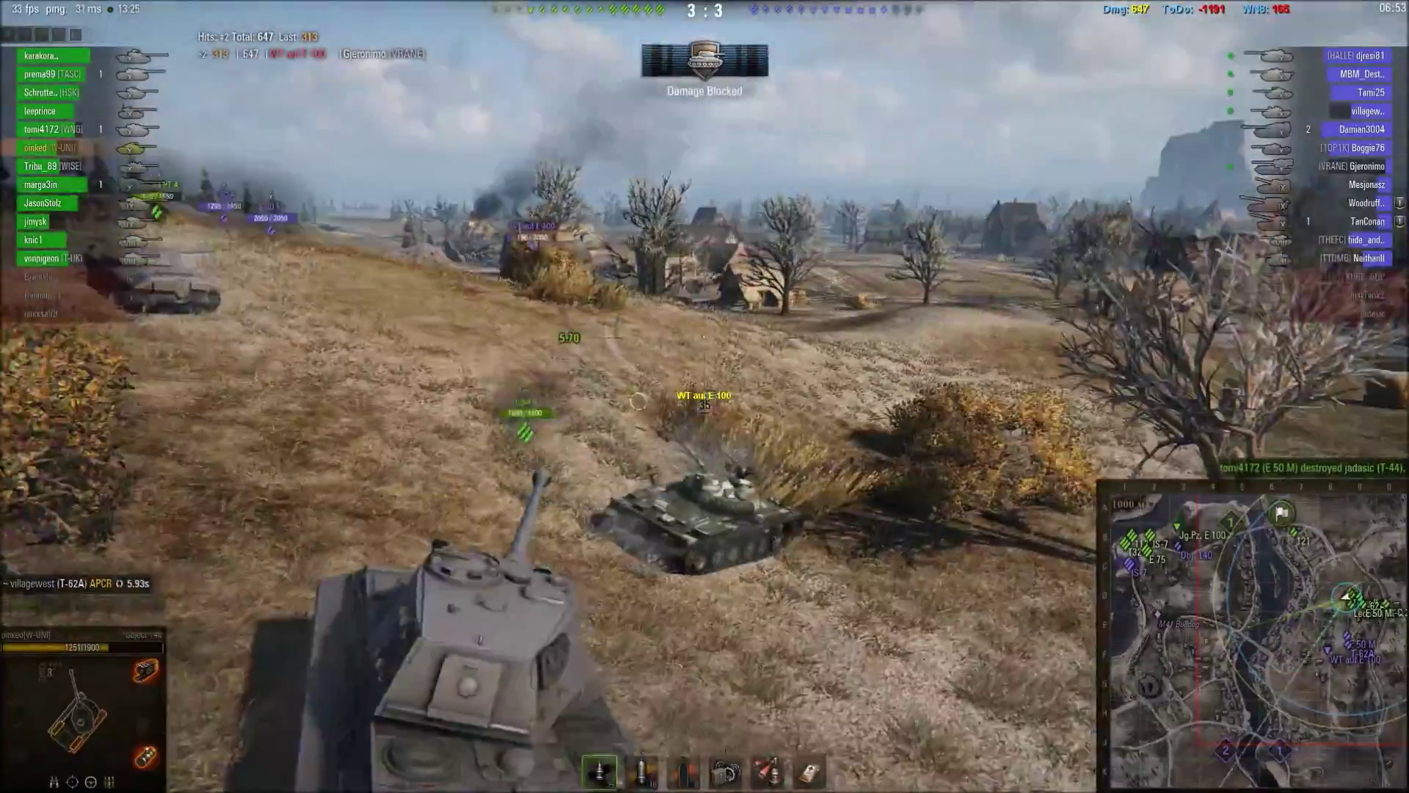
pyautogui.press('w')
pyautogui.press('w')
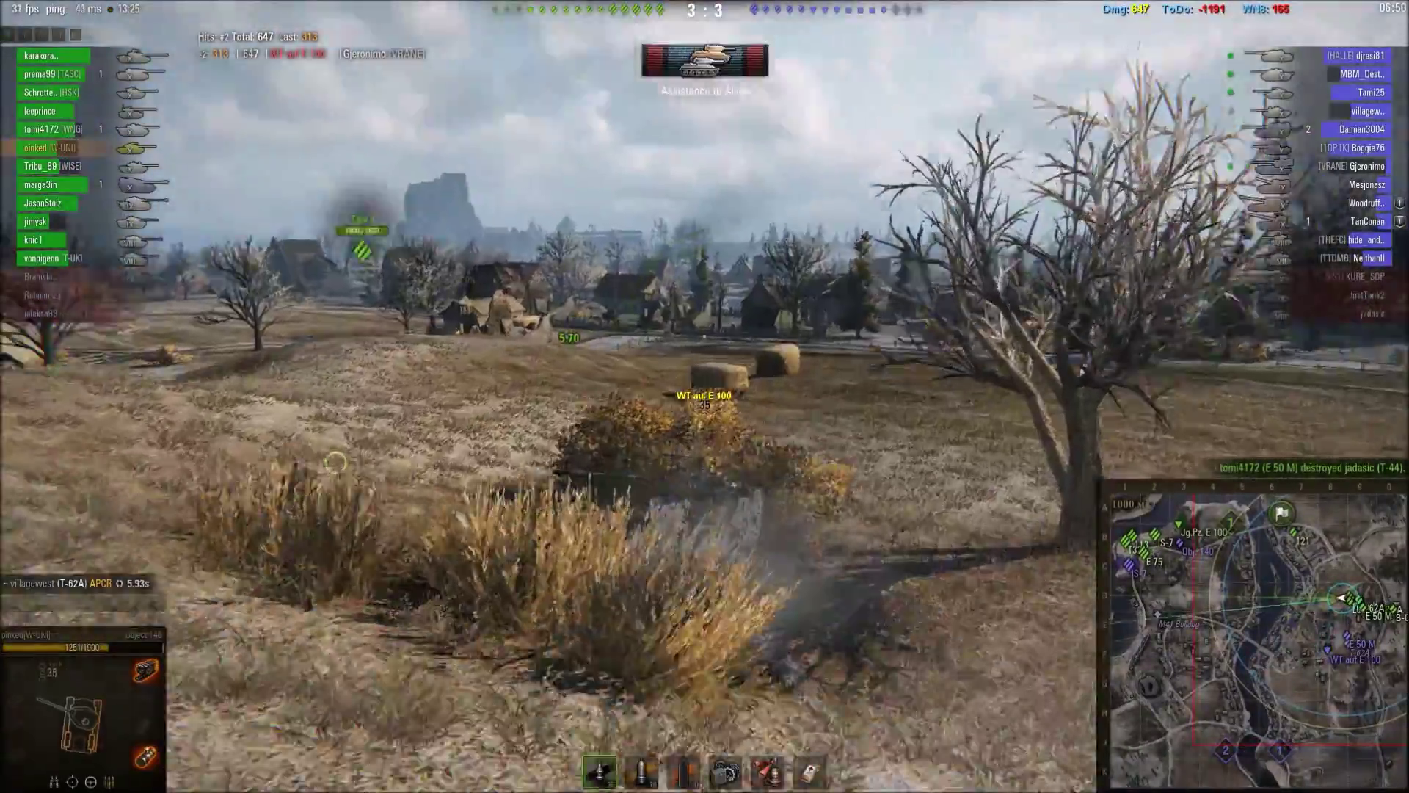
pyautogui.press('w')
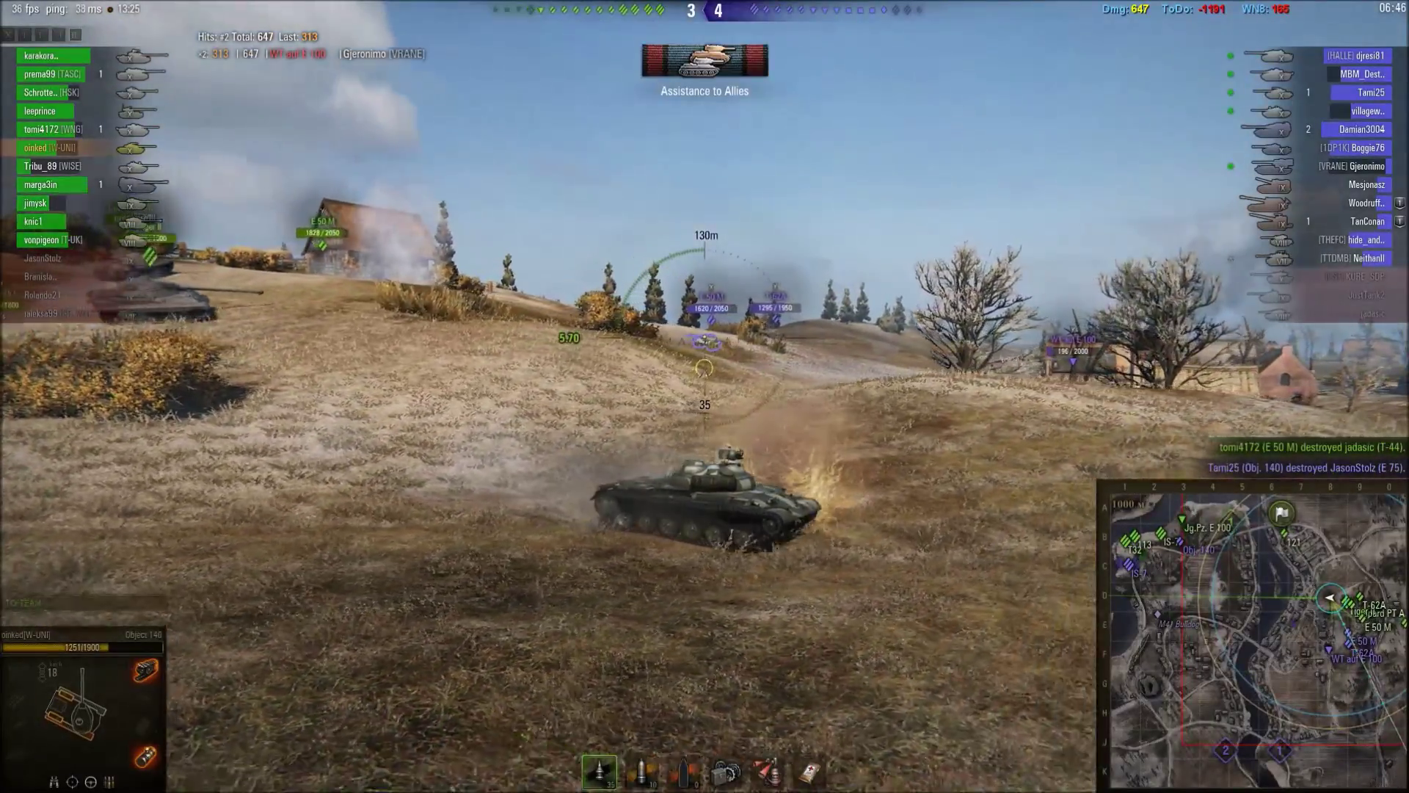
pyautogui.press('w')
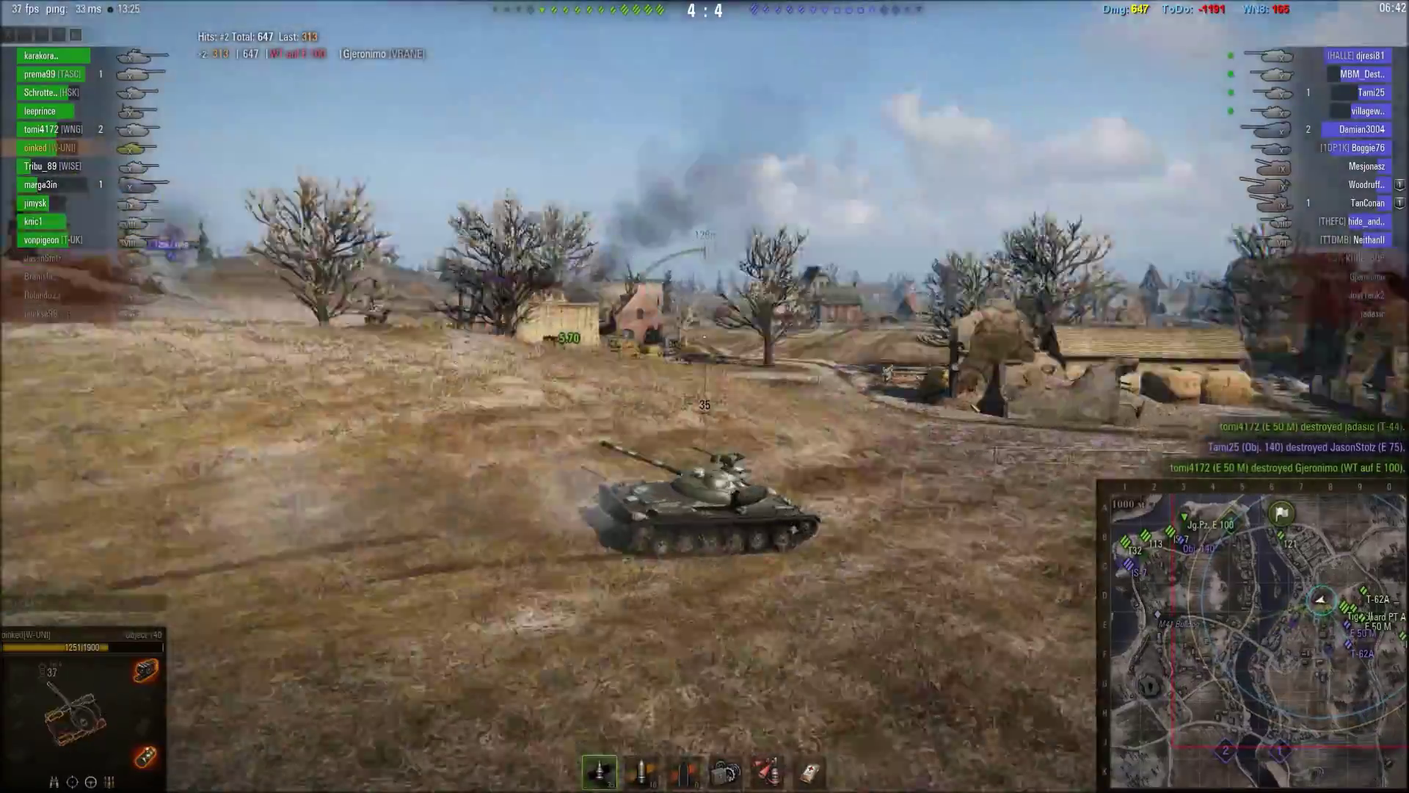
# Step: Swing the tank along the foot of the slope by the fence and fire at the enemy E 50 M on the hill
pyautogui.press('w')
pyautogui.press('a')
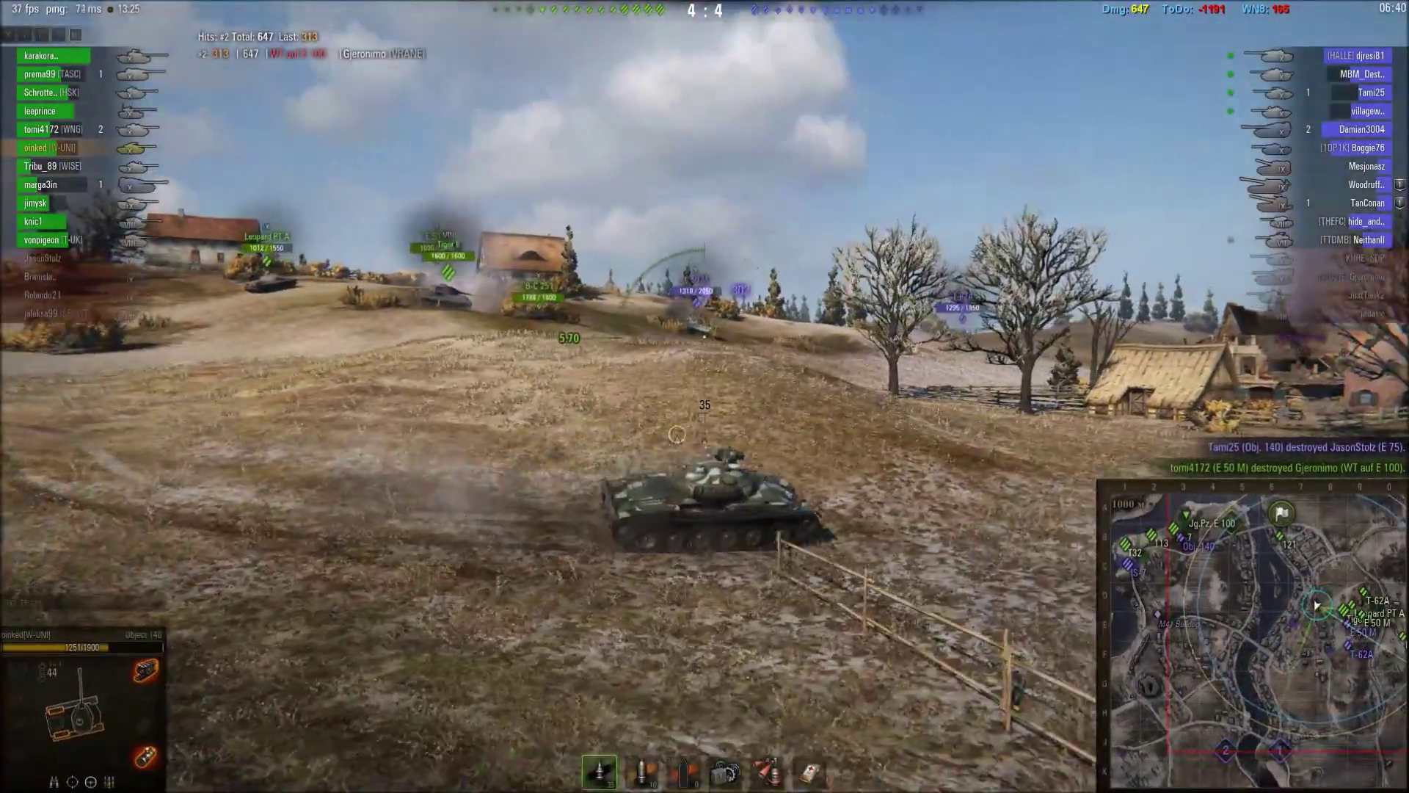
pyautogui.press('w')
pyautogui.click(704, 333)
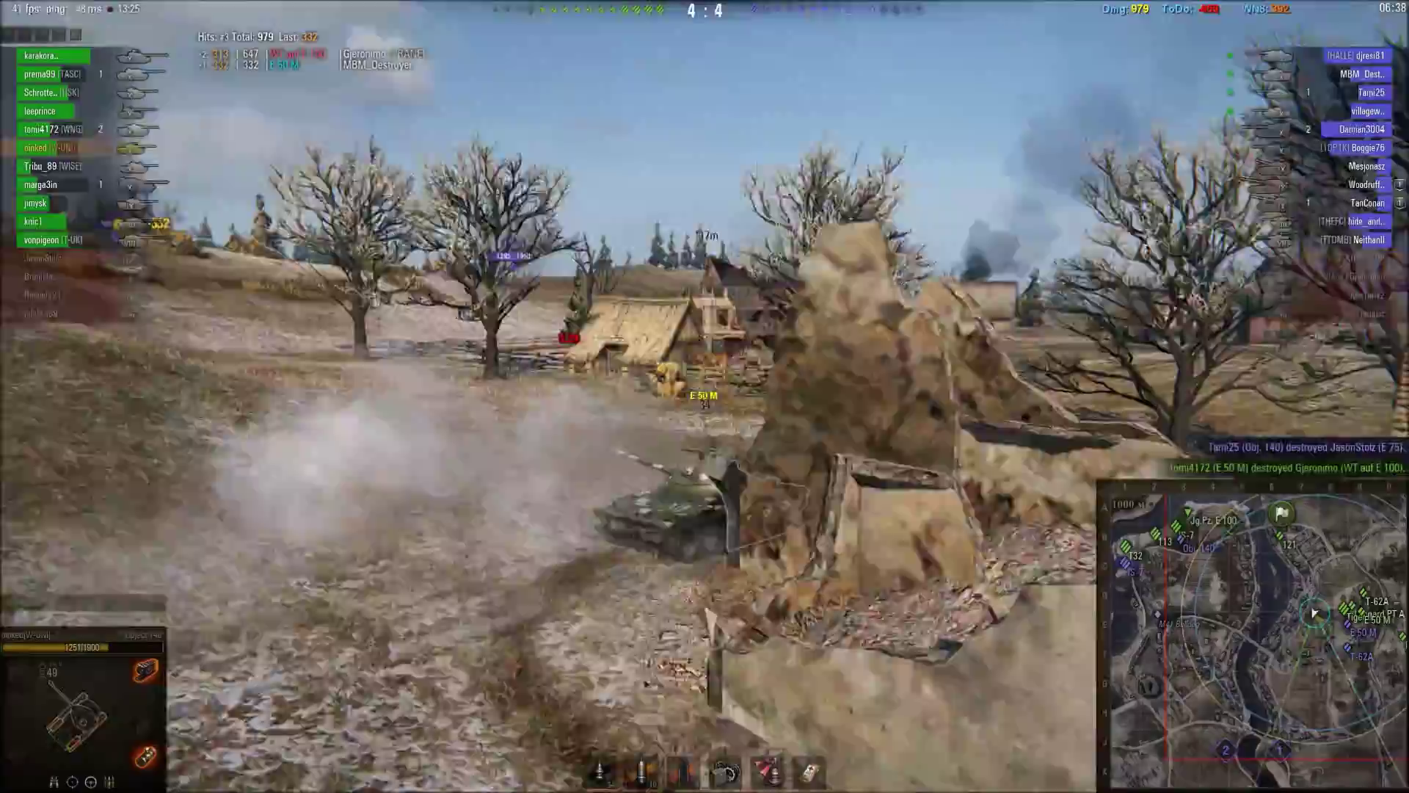
# Step: Drive past the rock ruin and bare trees to the village fence and fire at the E 50 M again
pyautogui.press('w')
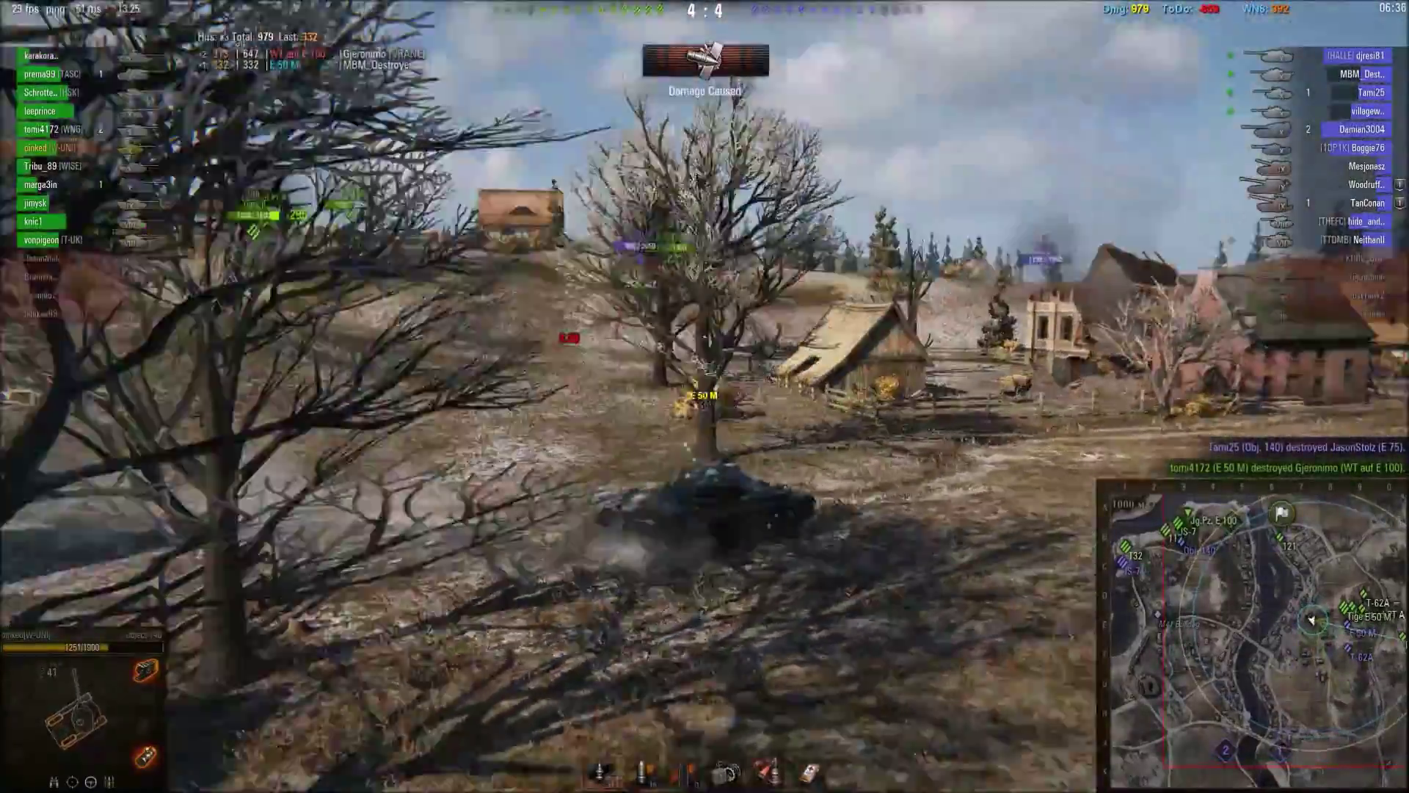
pyautogui.press('w')
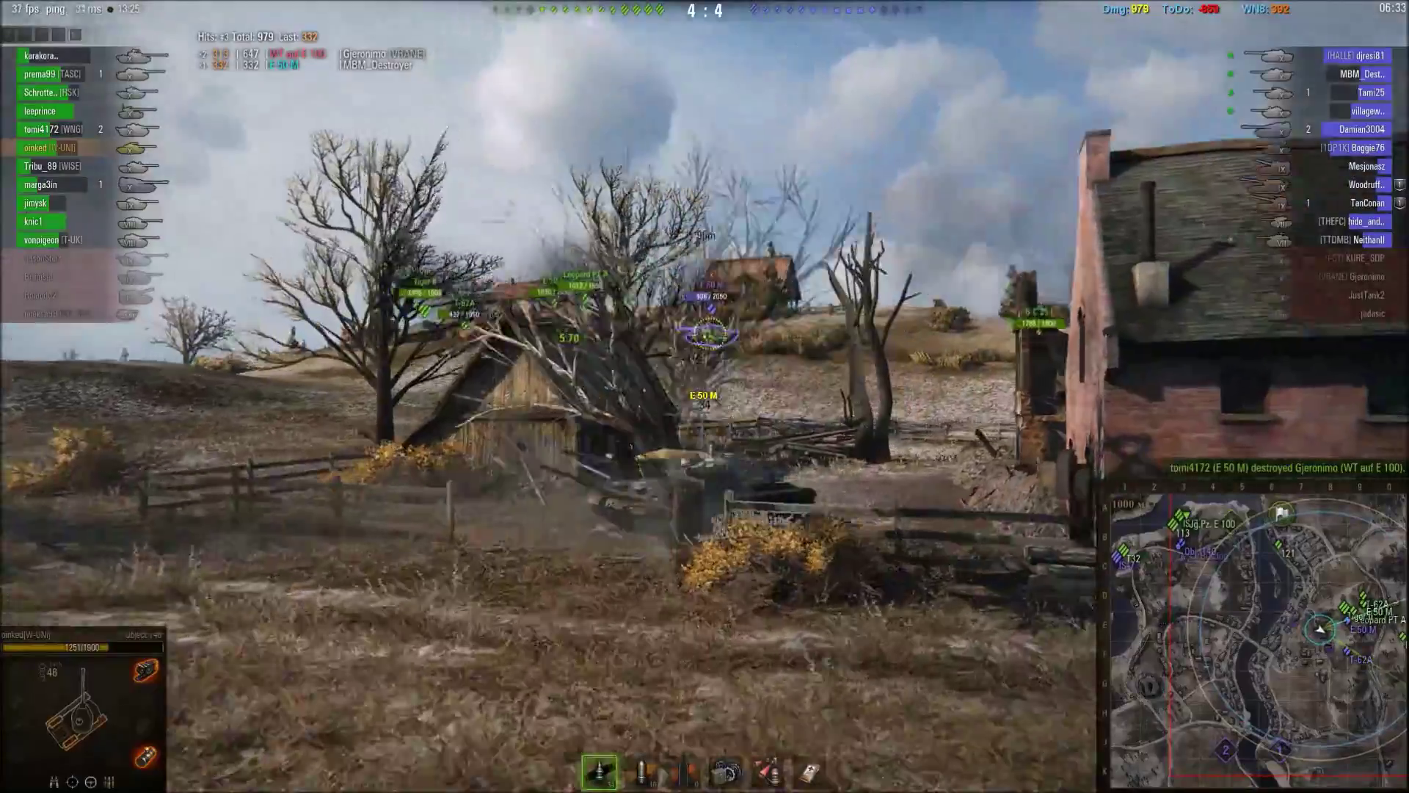
pyautogui.click(704, 411)
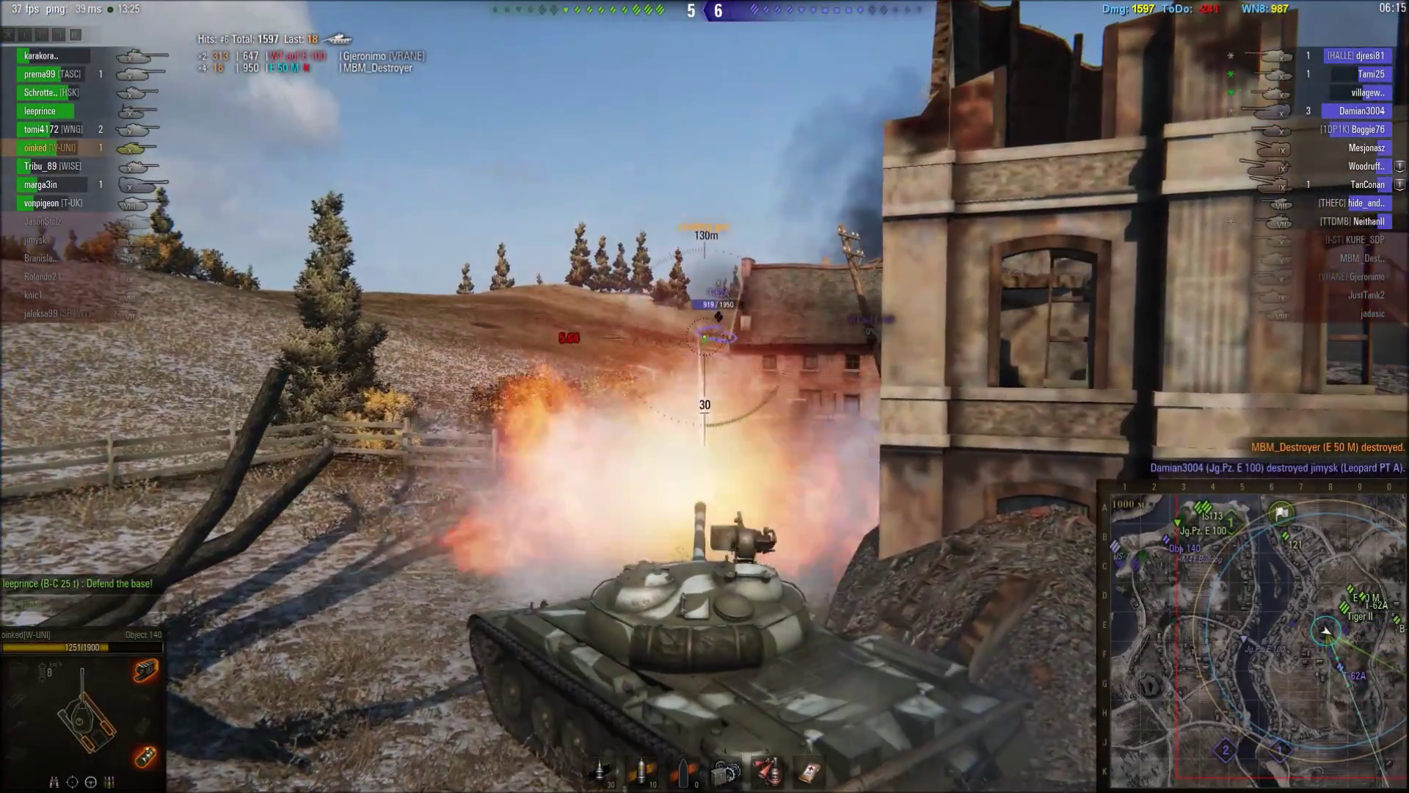
# Step: Reposition around the ruined building and between the farmhouses, firing at the enemy T-62A until it is destroyed
pyautogui.press('s')
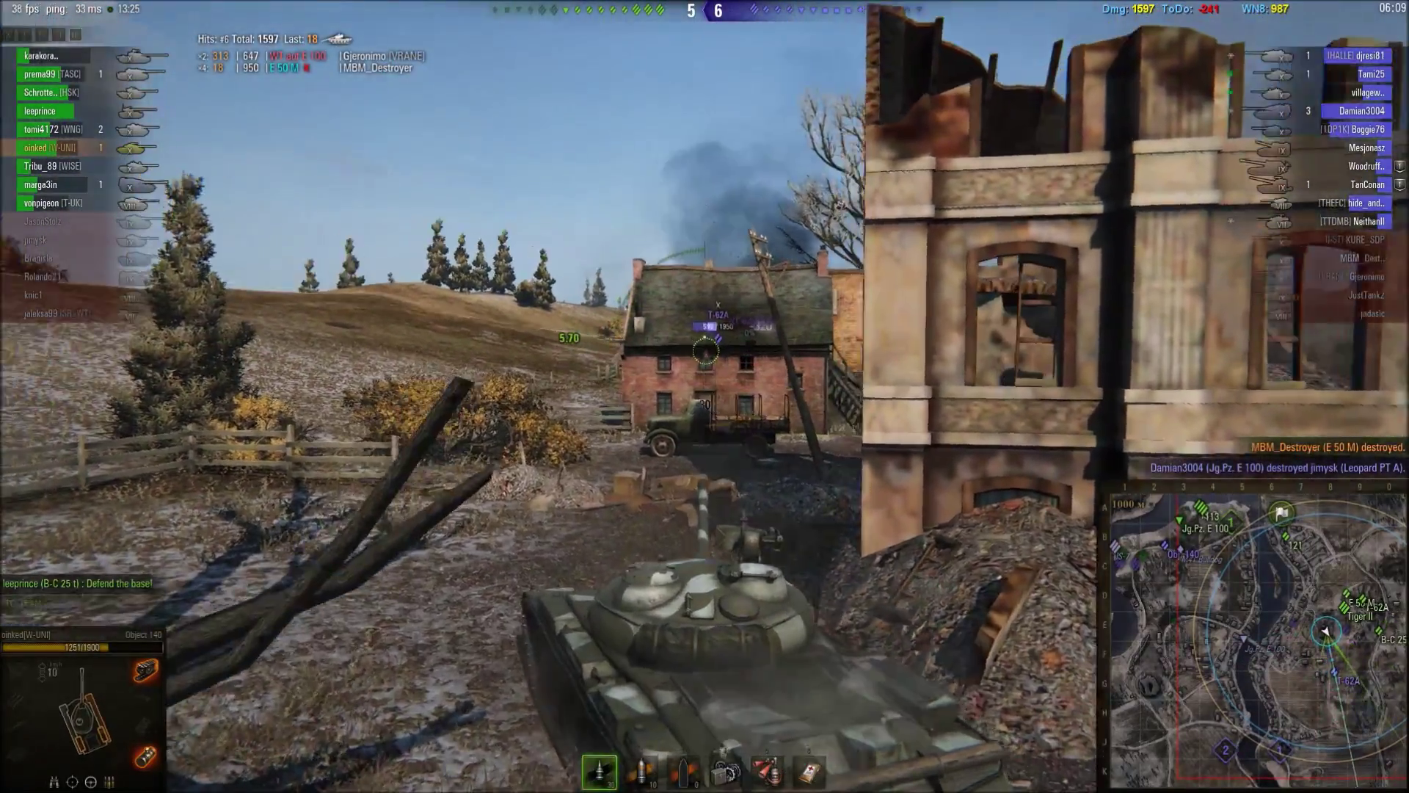
pyautogui.press('d')
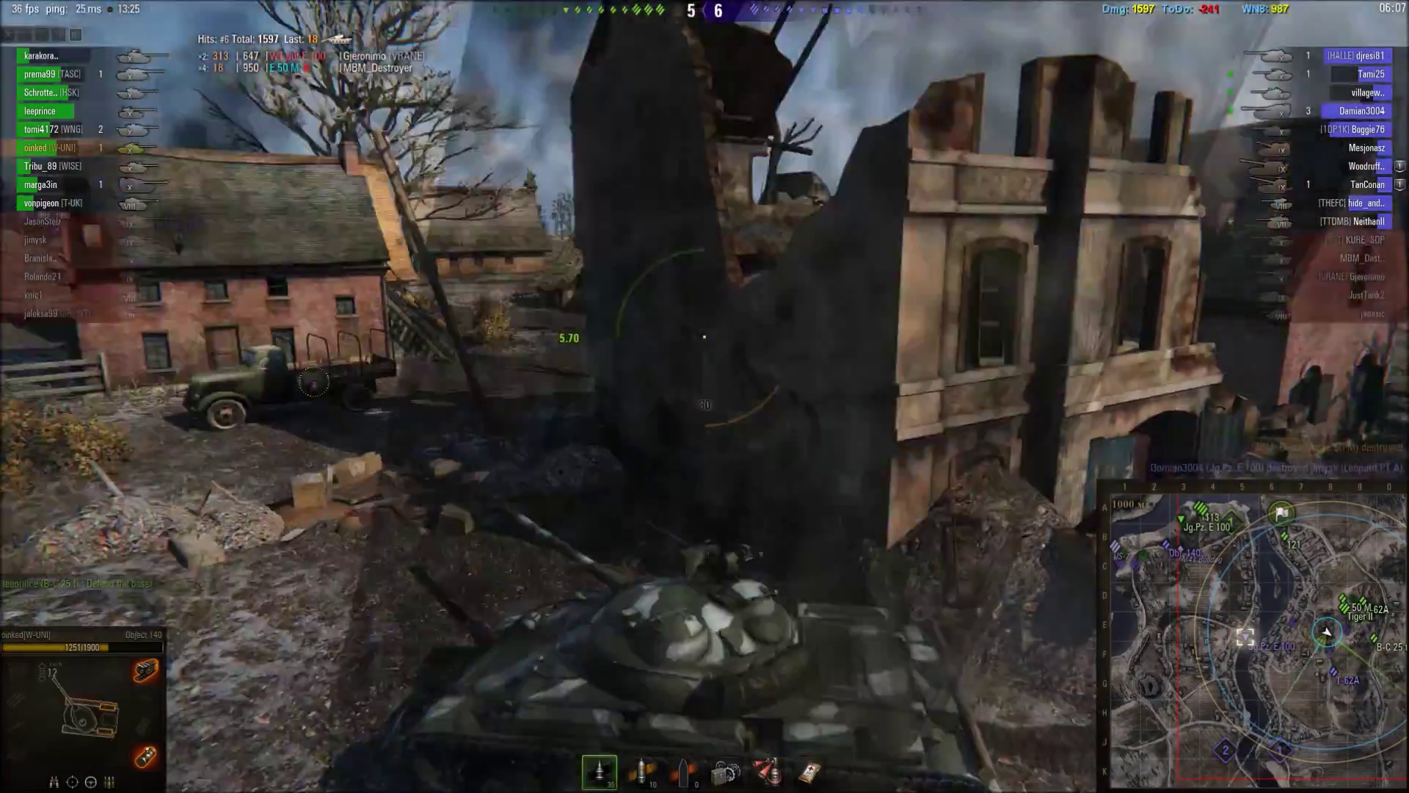
pyautogui.press('s')
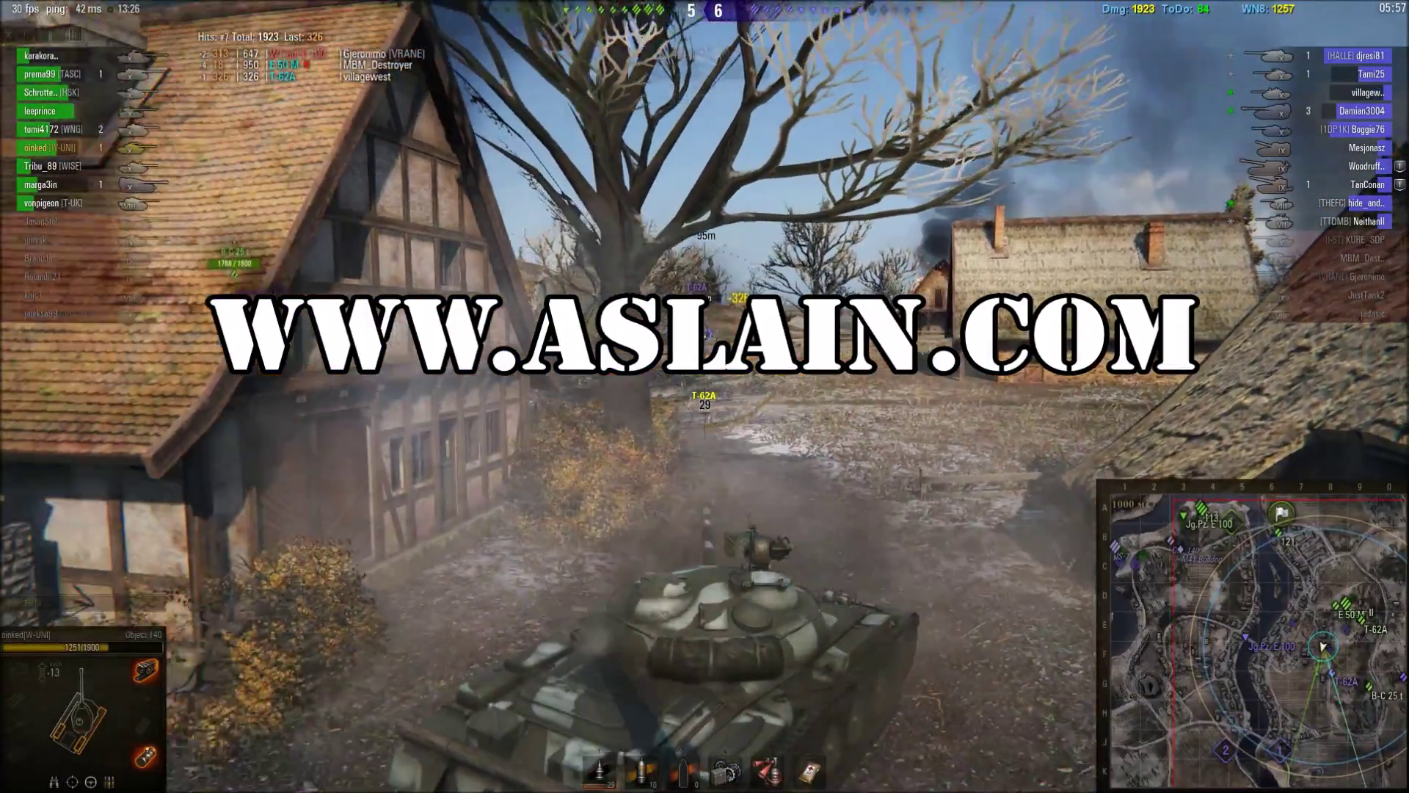
pyautogui.click(704, 397)
pyautogui.press('w')
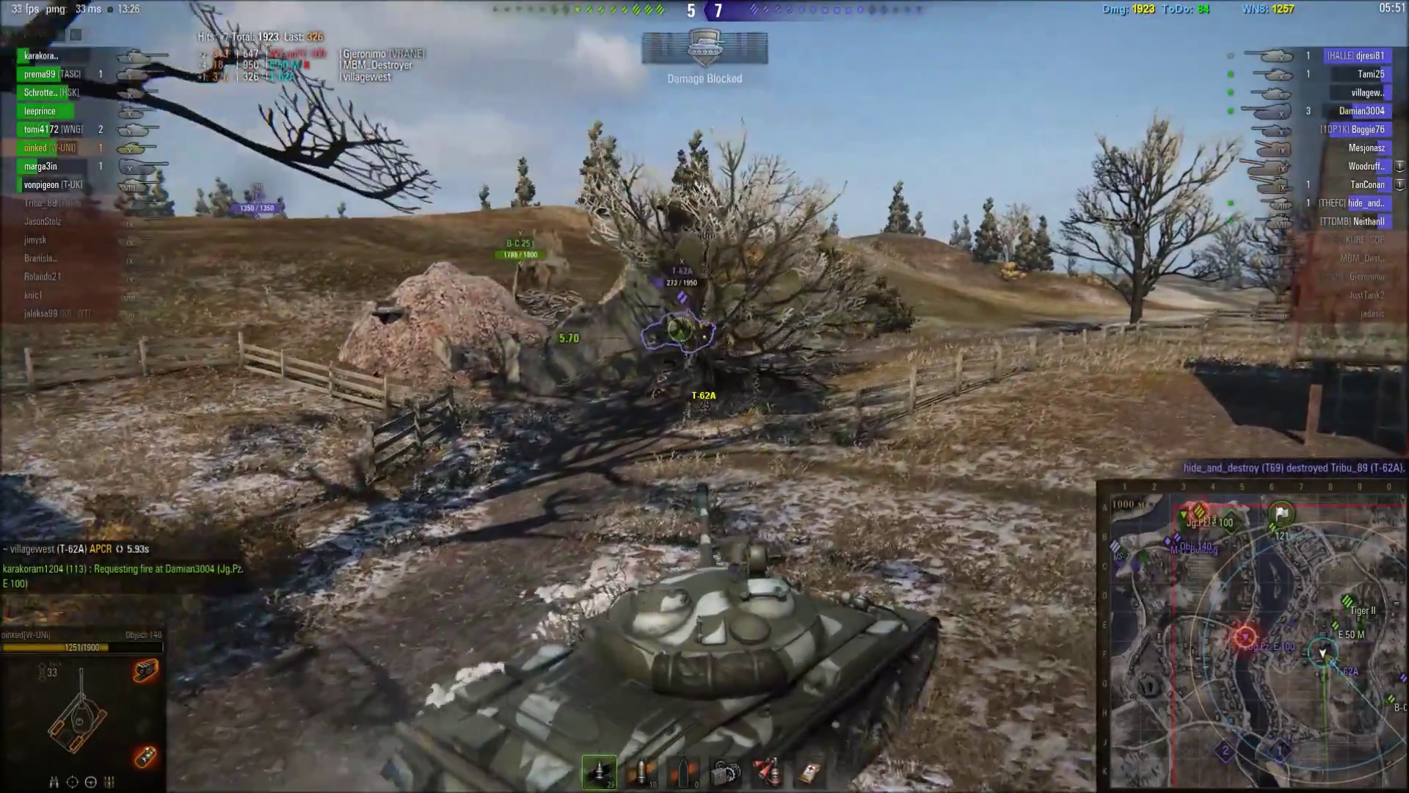
pyautogui.click(705, 396)
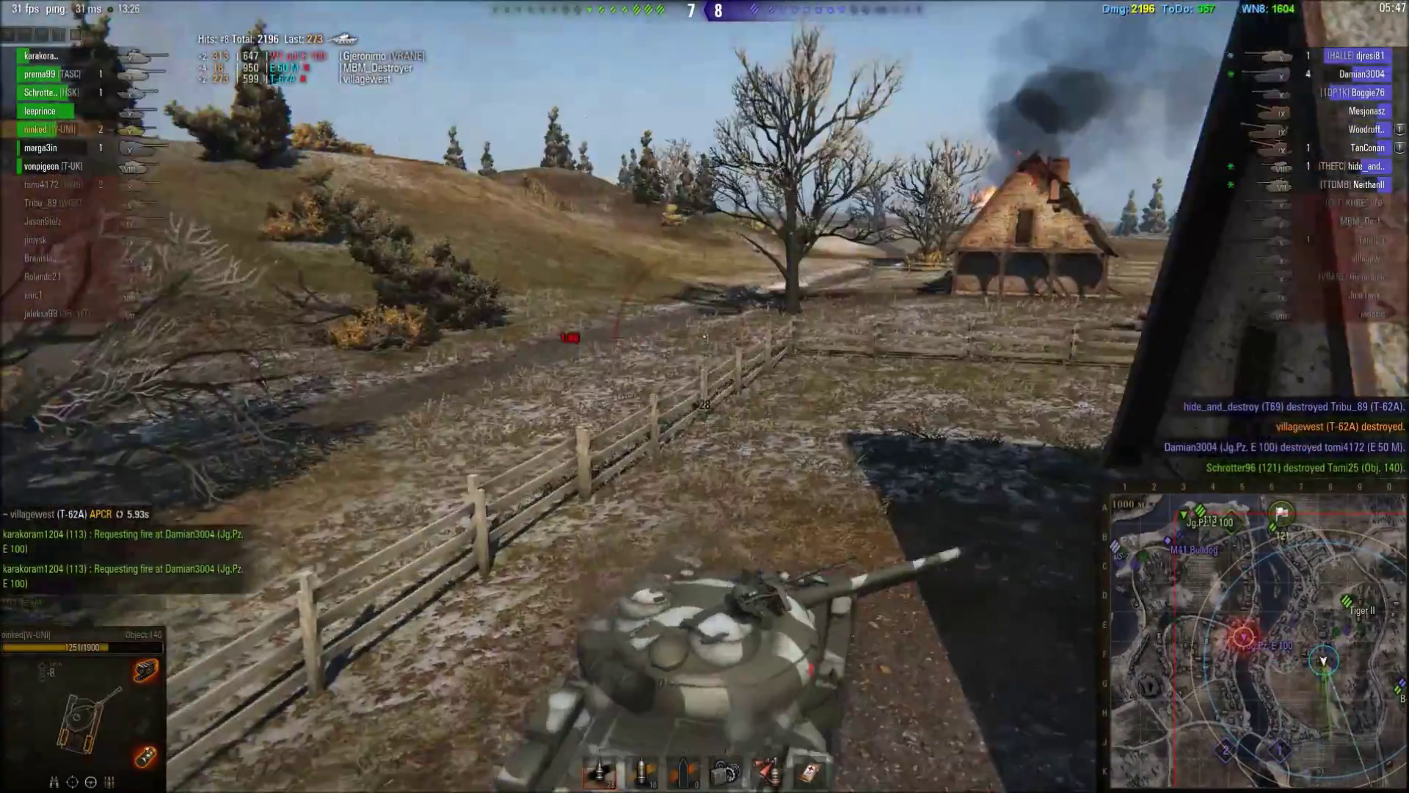
# Step: Widen the camera view and manoeuvre the tank between the fence and the thatched farmhouse while scanning the village surroundings
pyautogui.scroll(-3, 704, 396)
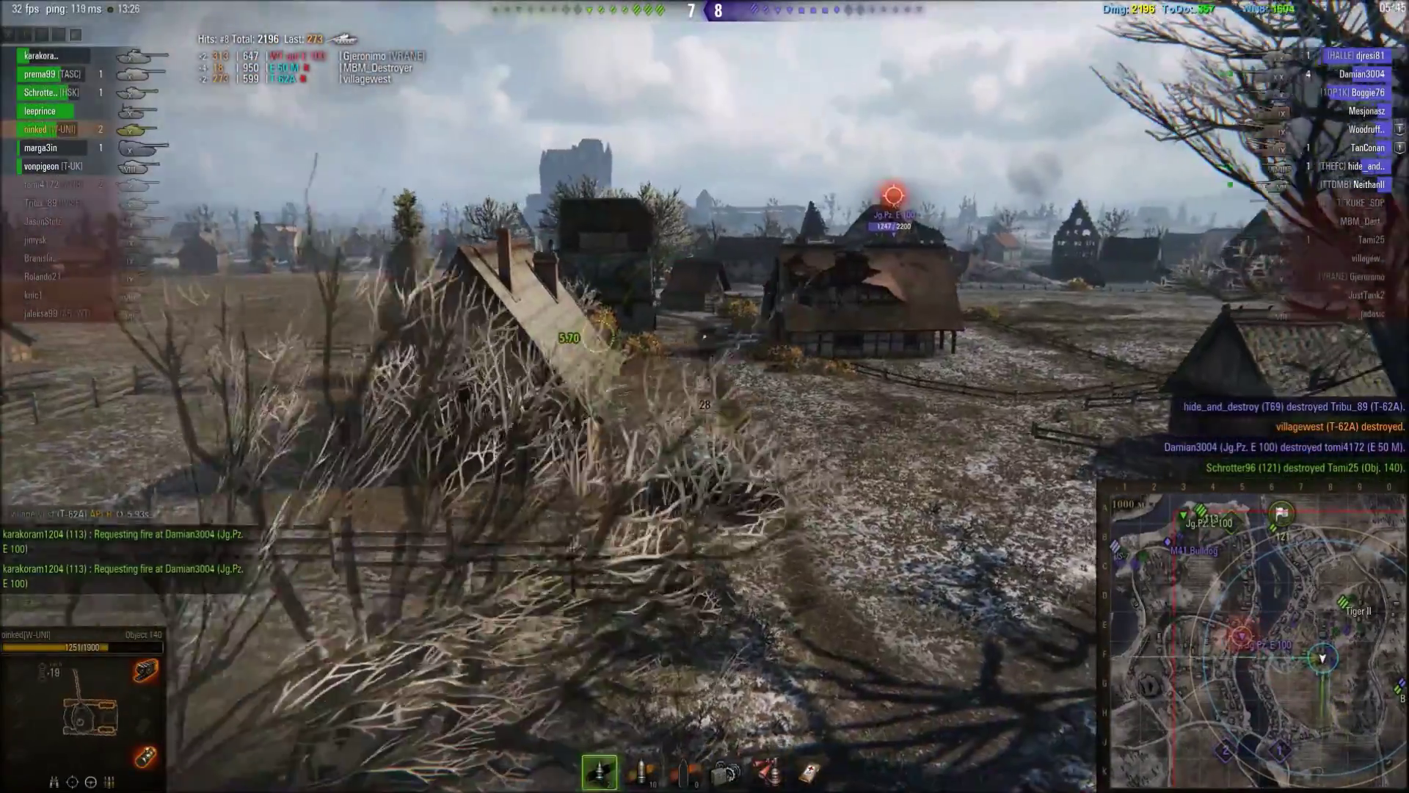
pyautogui.press('w')
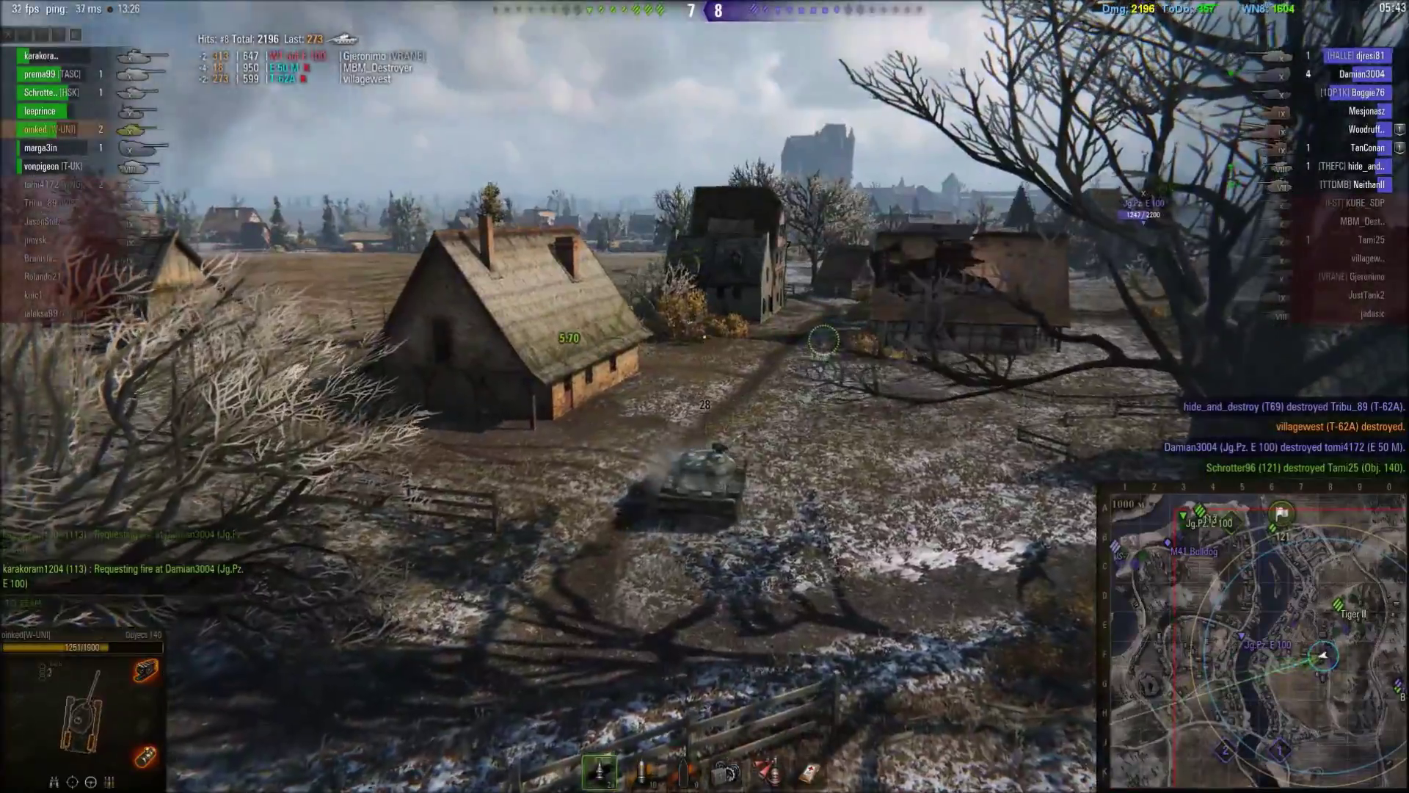
pyautogui.press('s')
pyautogui.press('d')
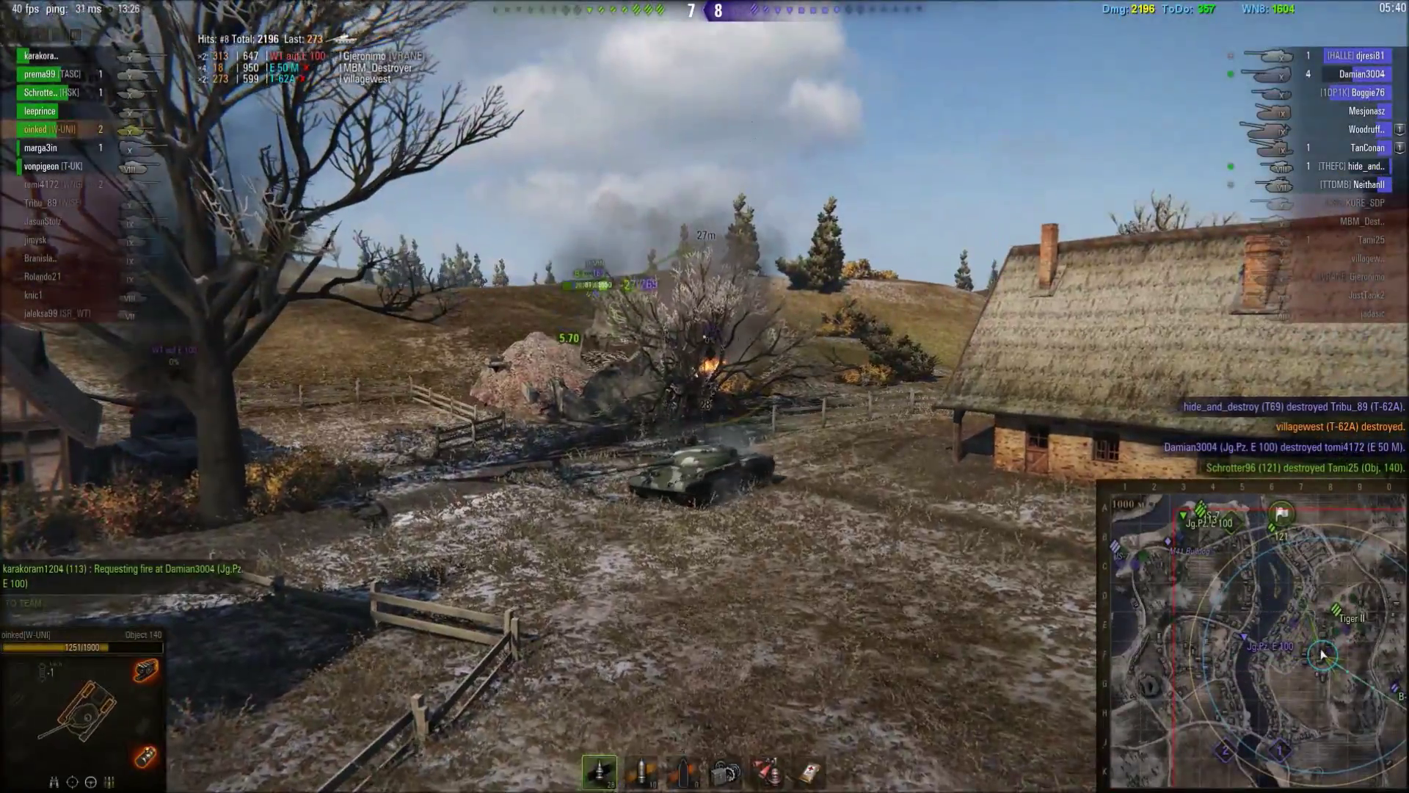
pyautogui.press('s')
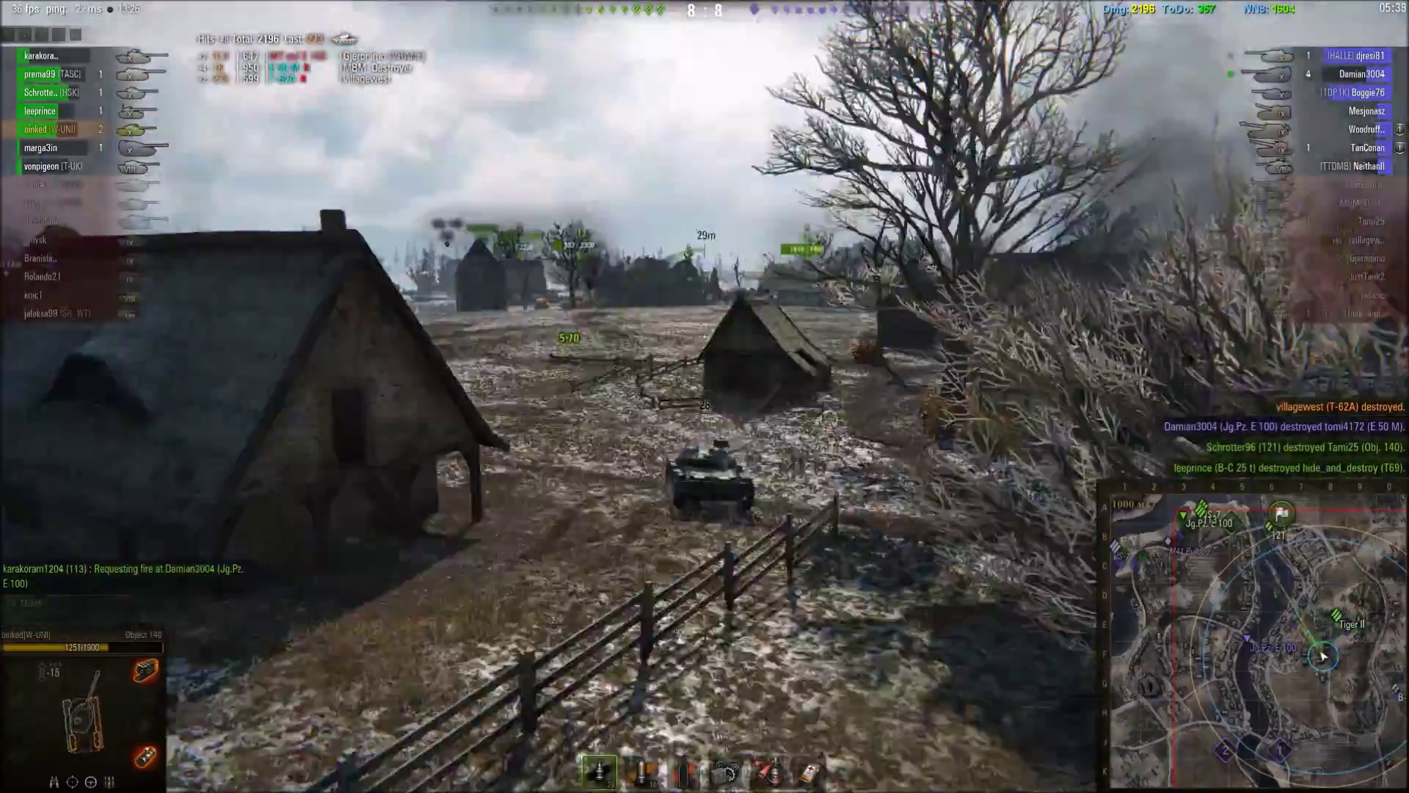
# Step: Advance across the field towards the ruined house and request allied fire at the Jg.Pz. E 100
pyautogui.press('w')
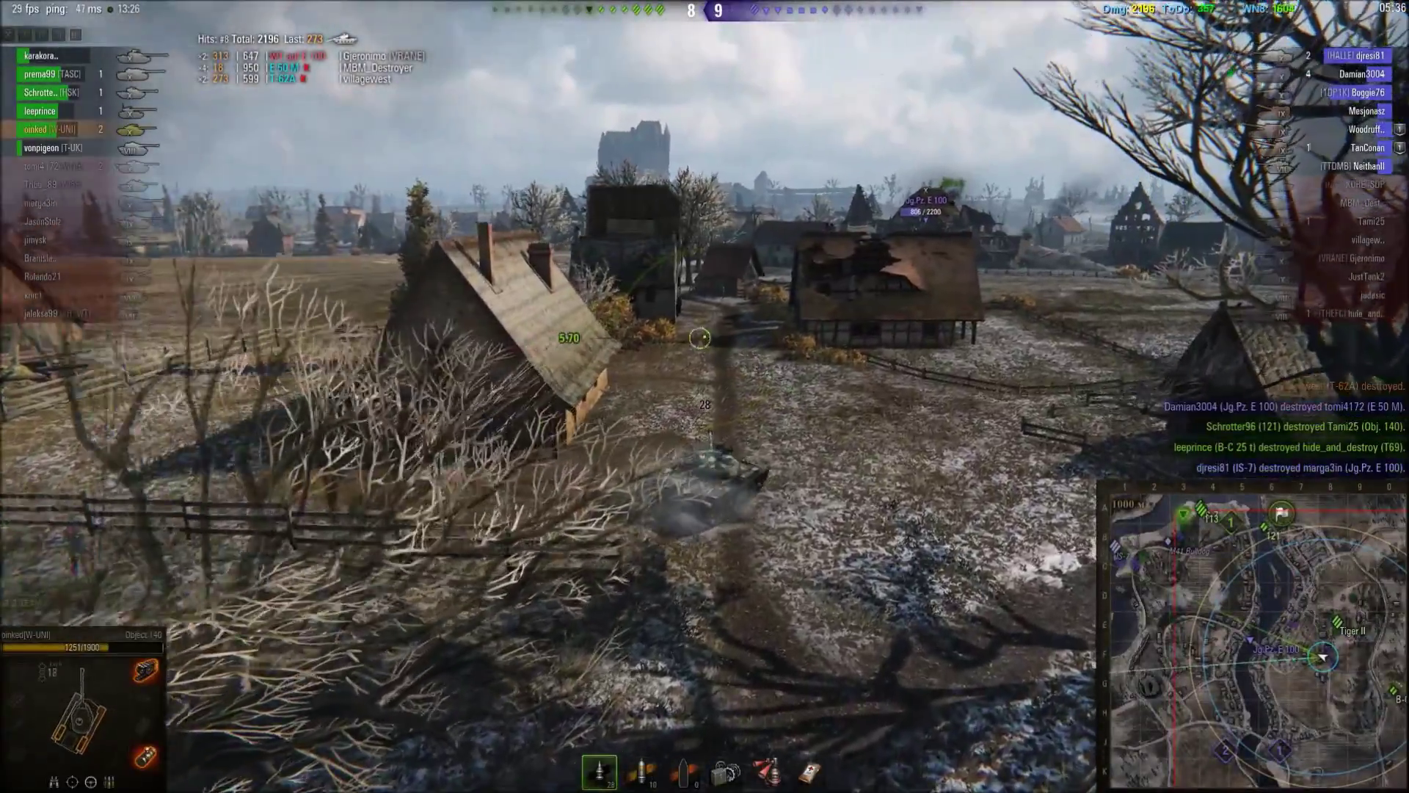
pyautogui.press('d')
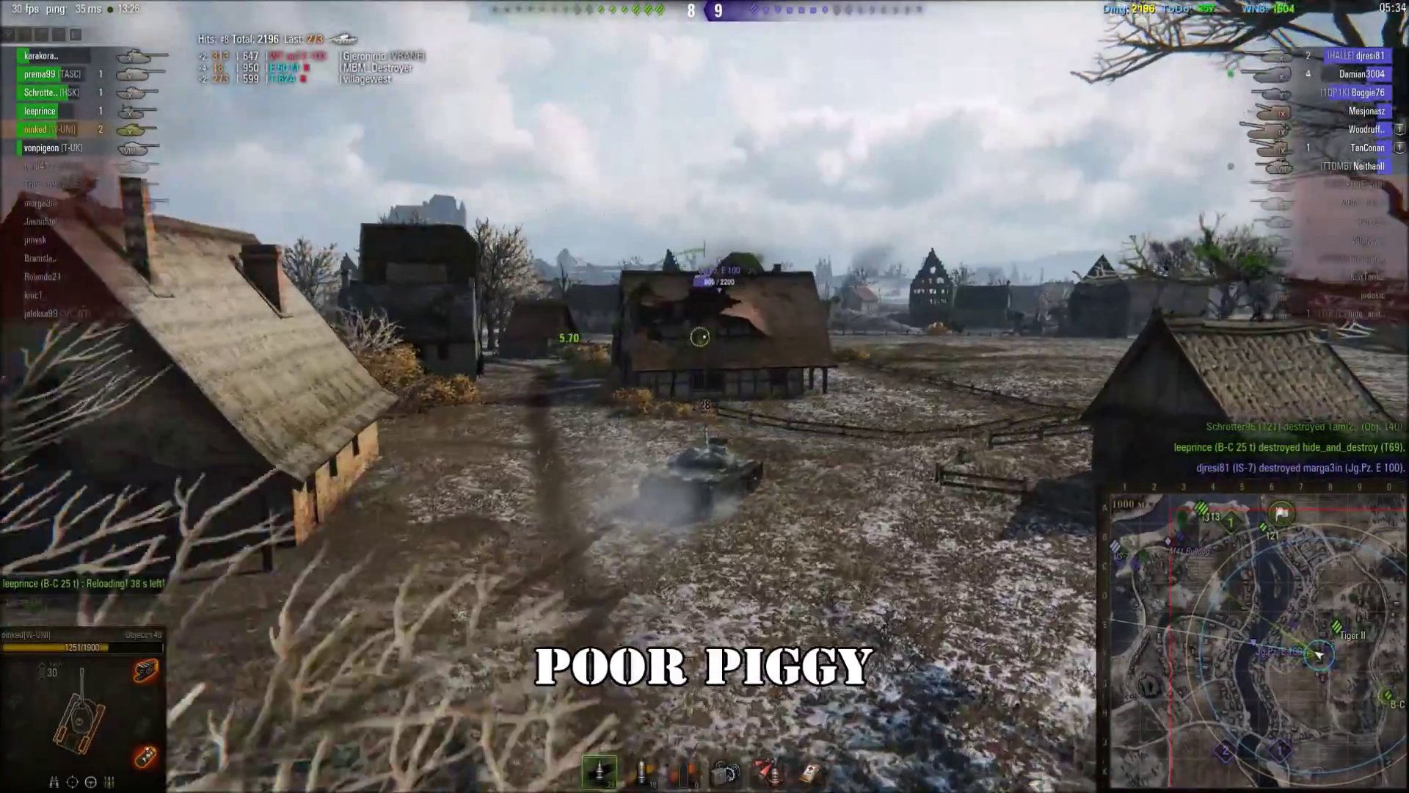
pyautogui.press('t')
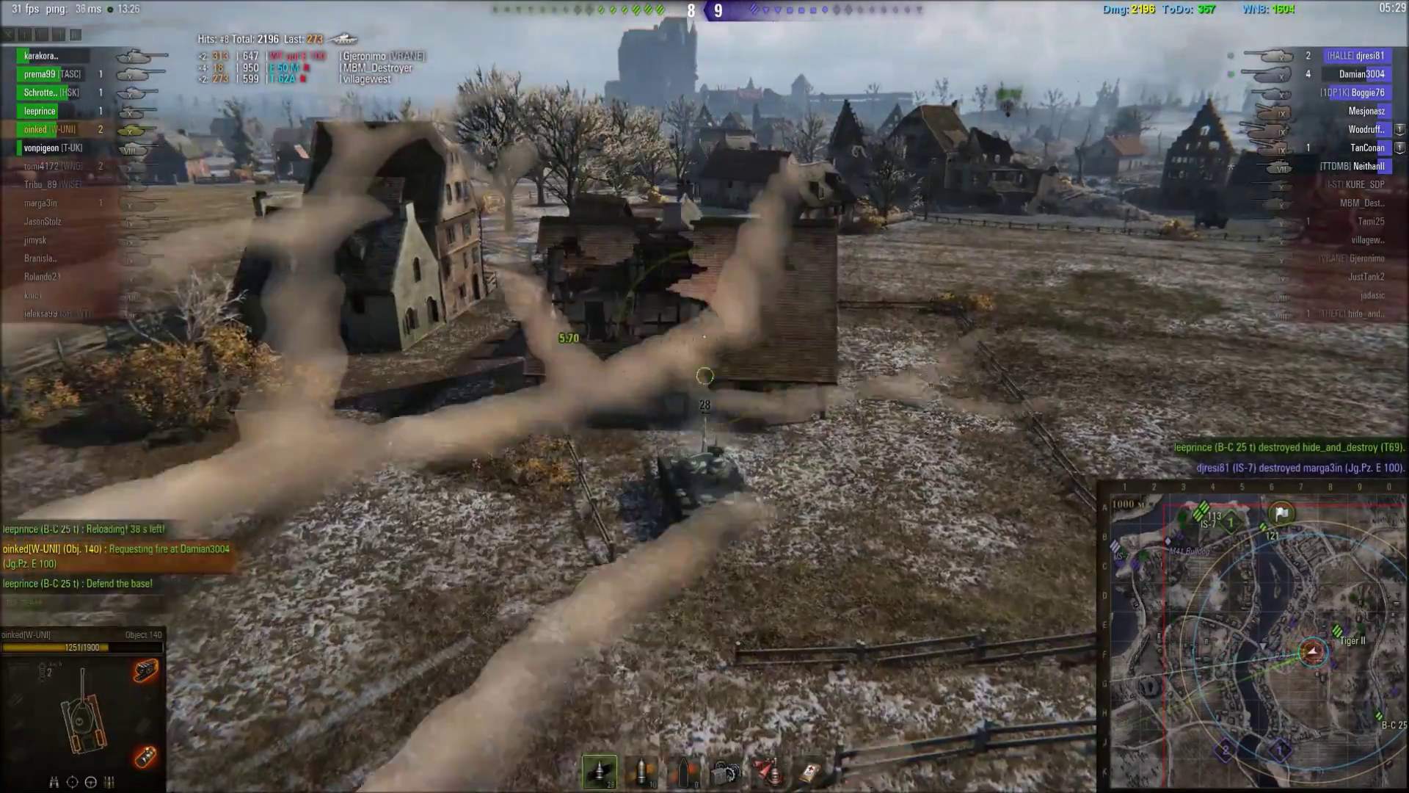
# Step: Turn alongside the Jg.Pz. E 100 near the bridge, destroy it with a point-blank shot and back away
pyautogui.press('a')
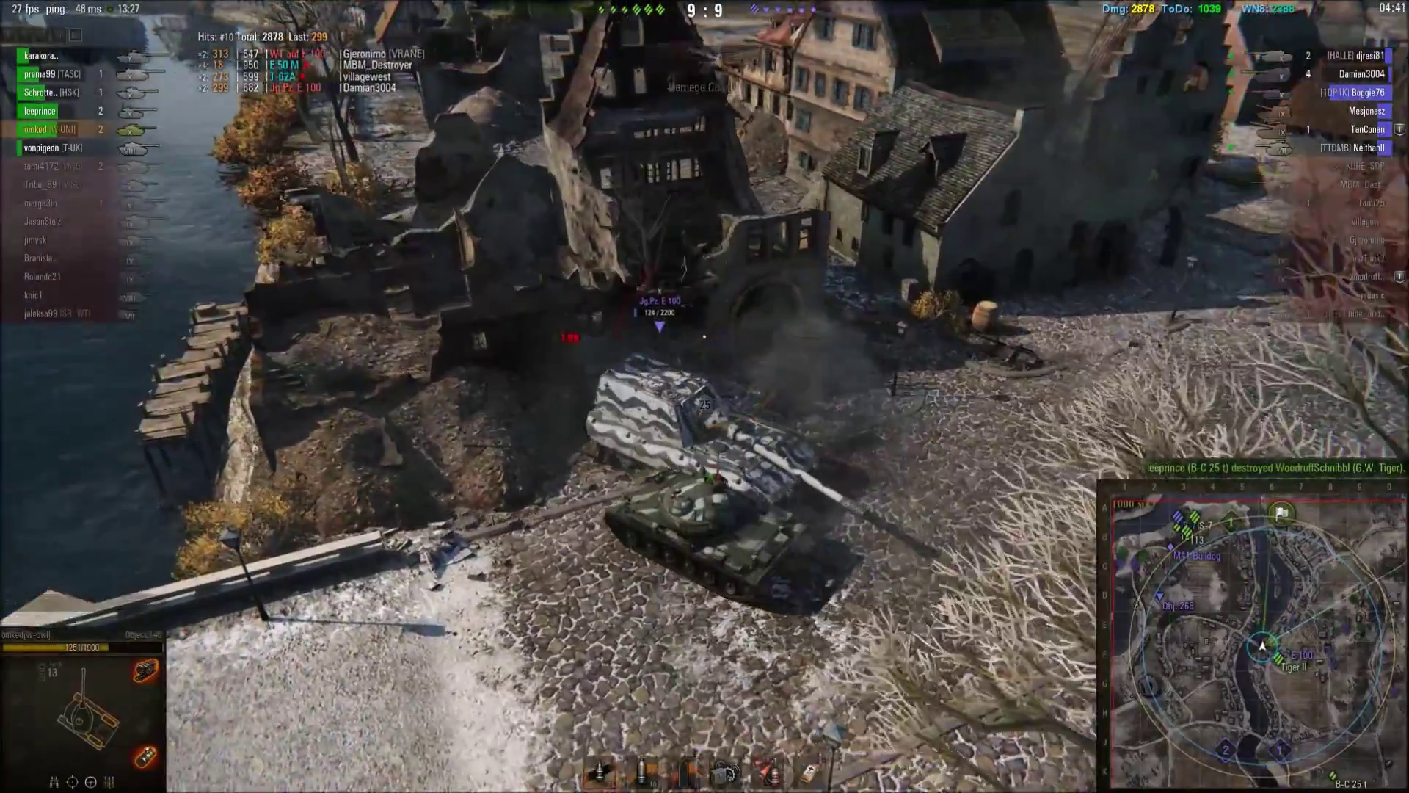
pyautogui.click(704, 337)
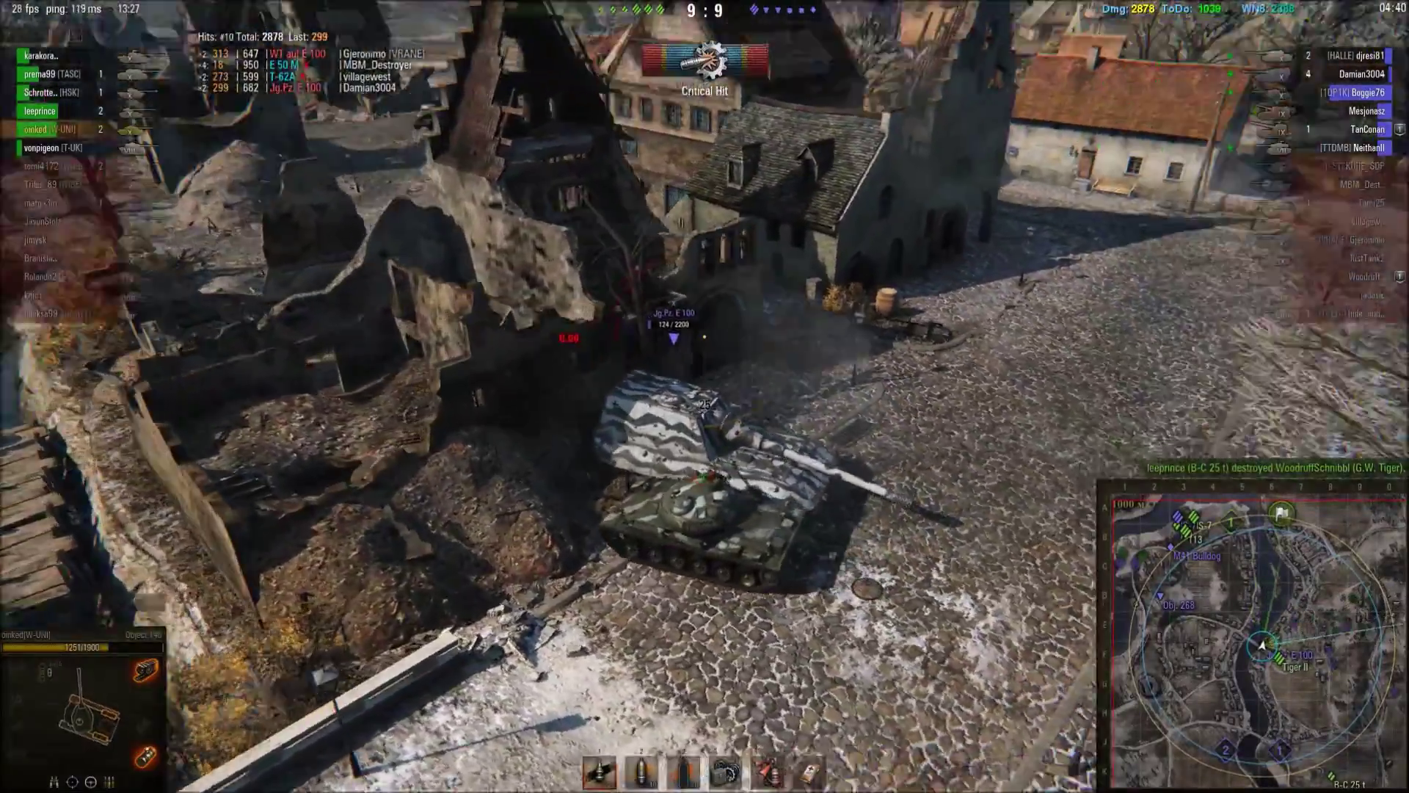
pyautogui.press('s')
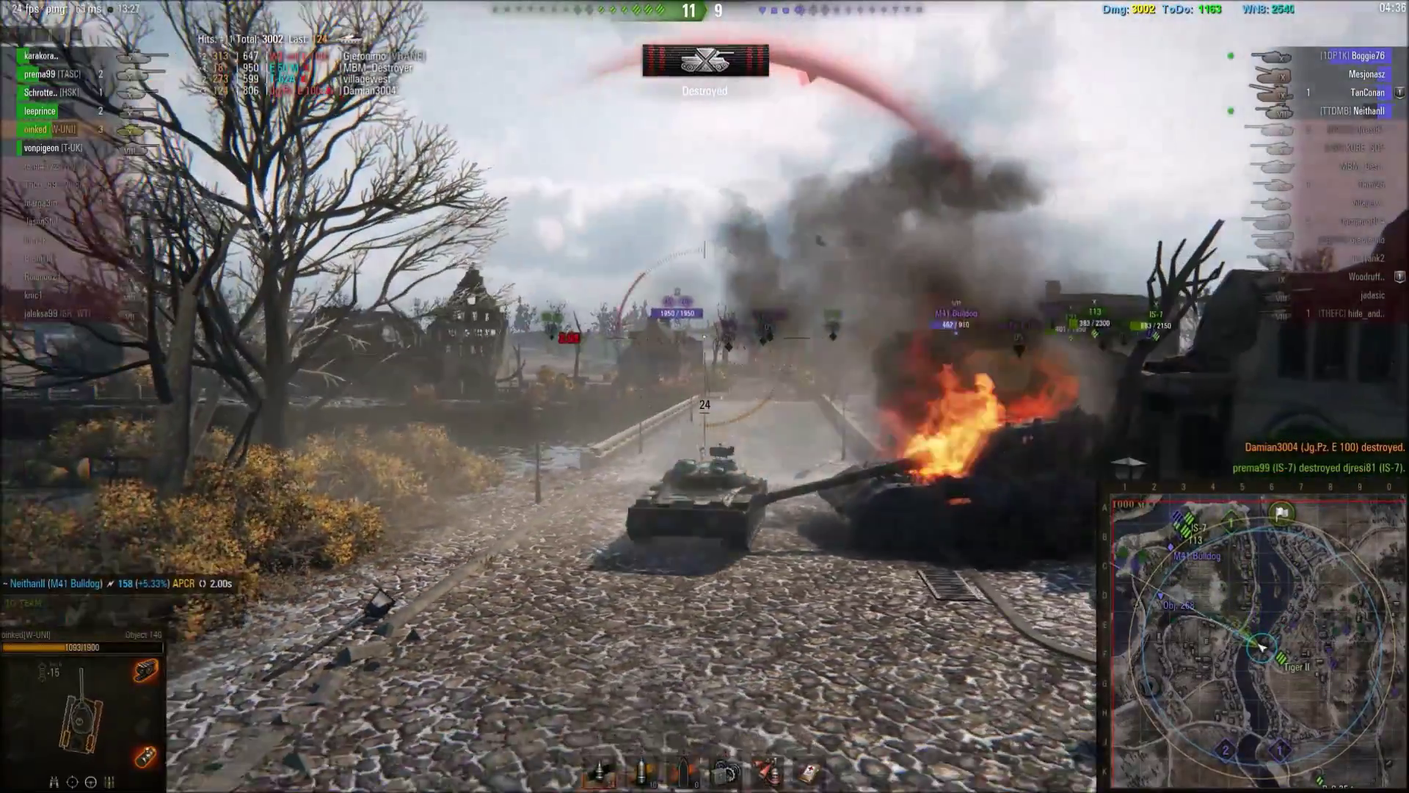
# Step: Manoeuvre the tank on the cobbled street into cover behind the burning wreck, beside the stone buildings
pyautogui.press('a')
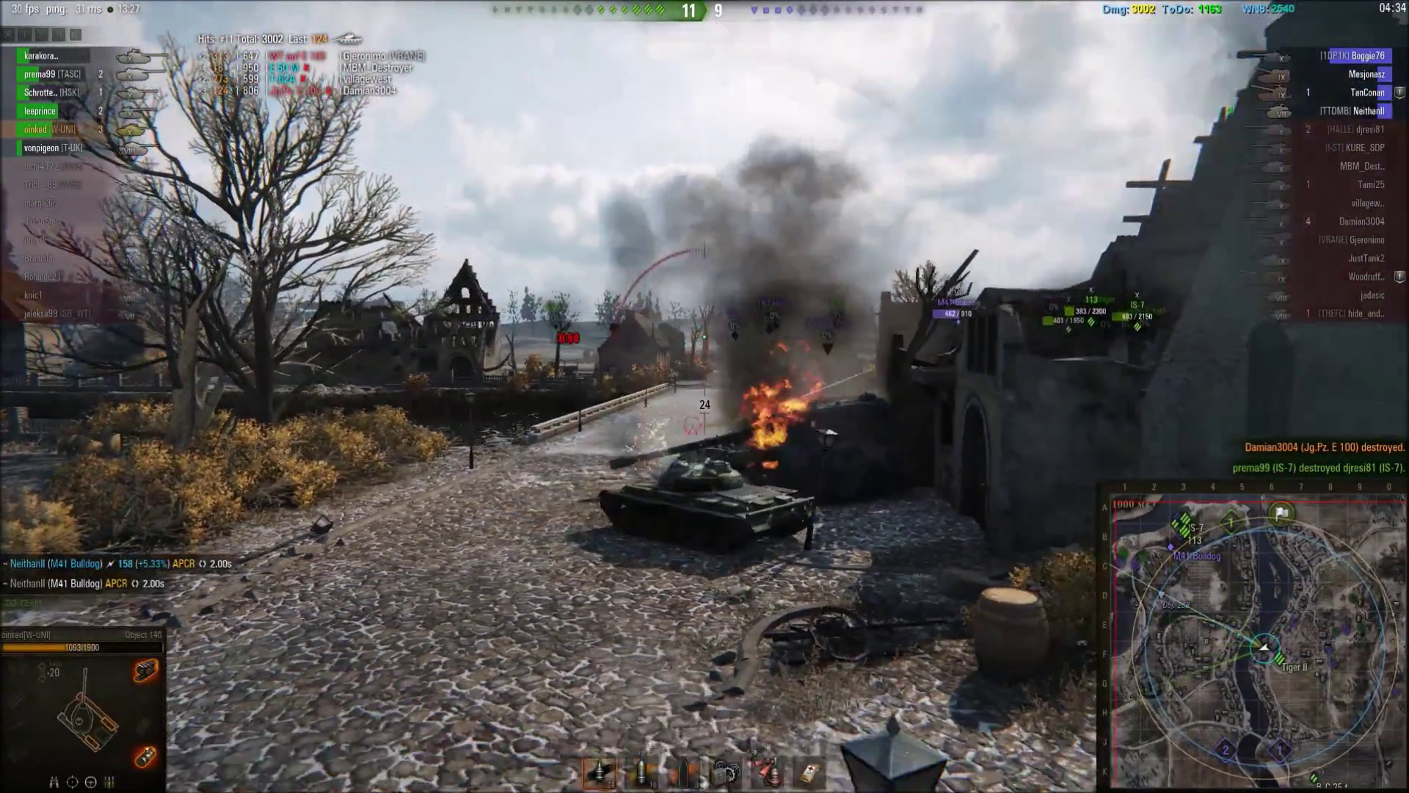
pyautogui.press('w')
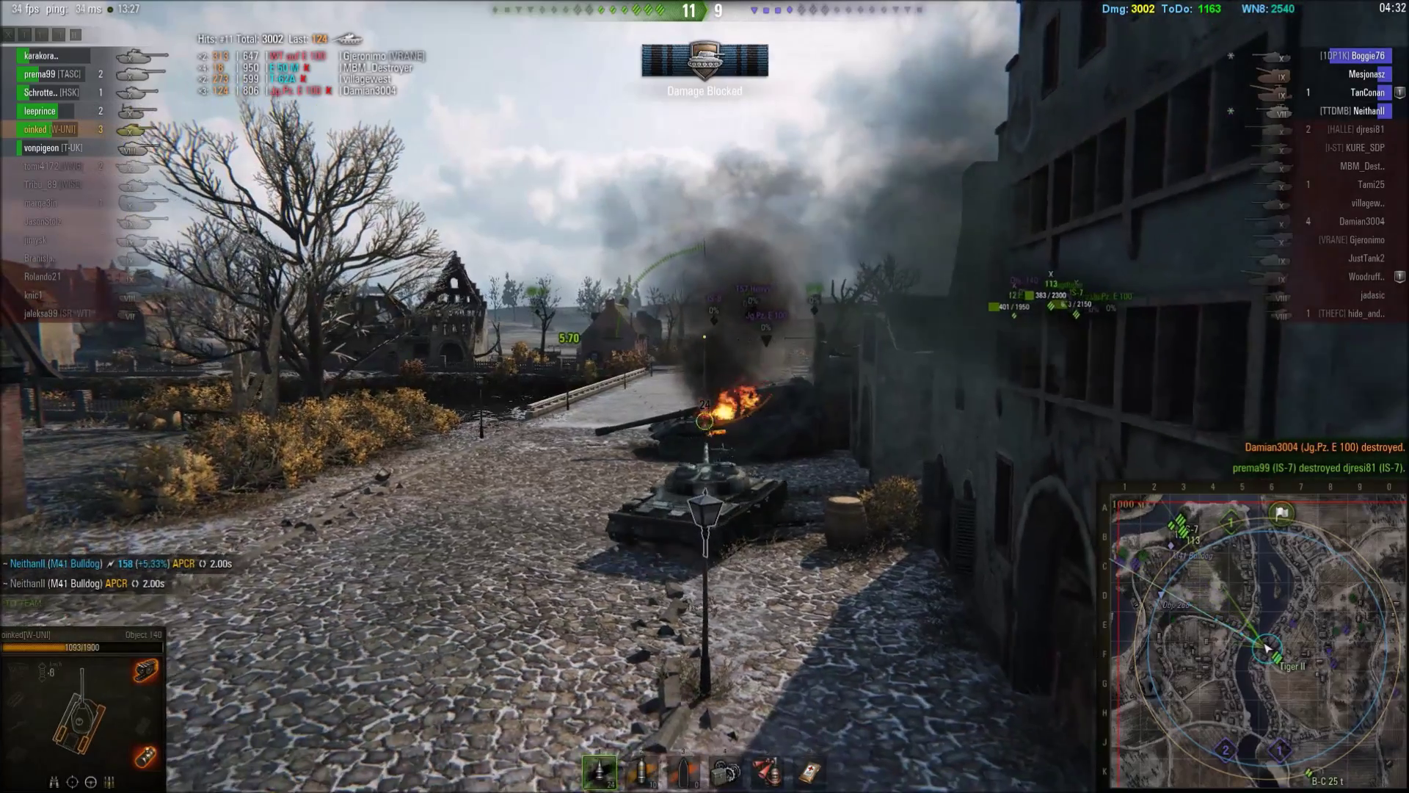
pyautogui.press('d')
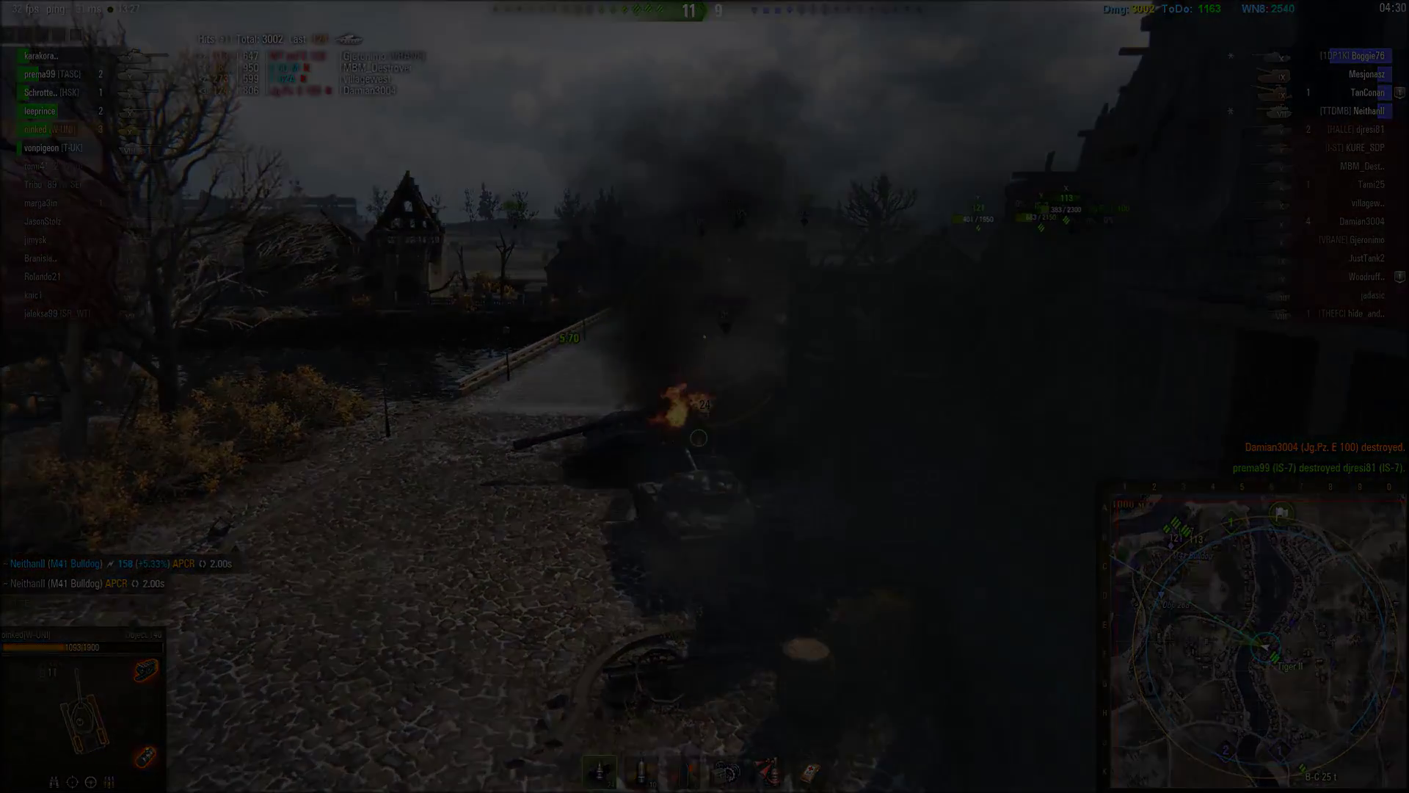